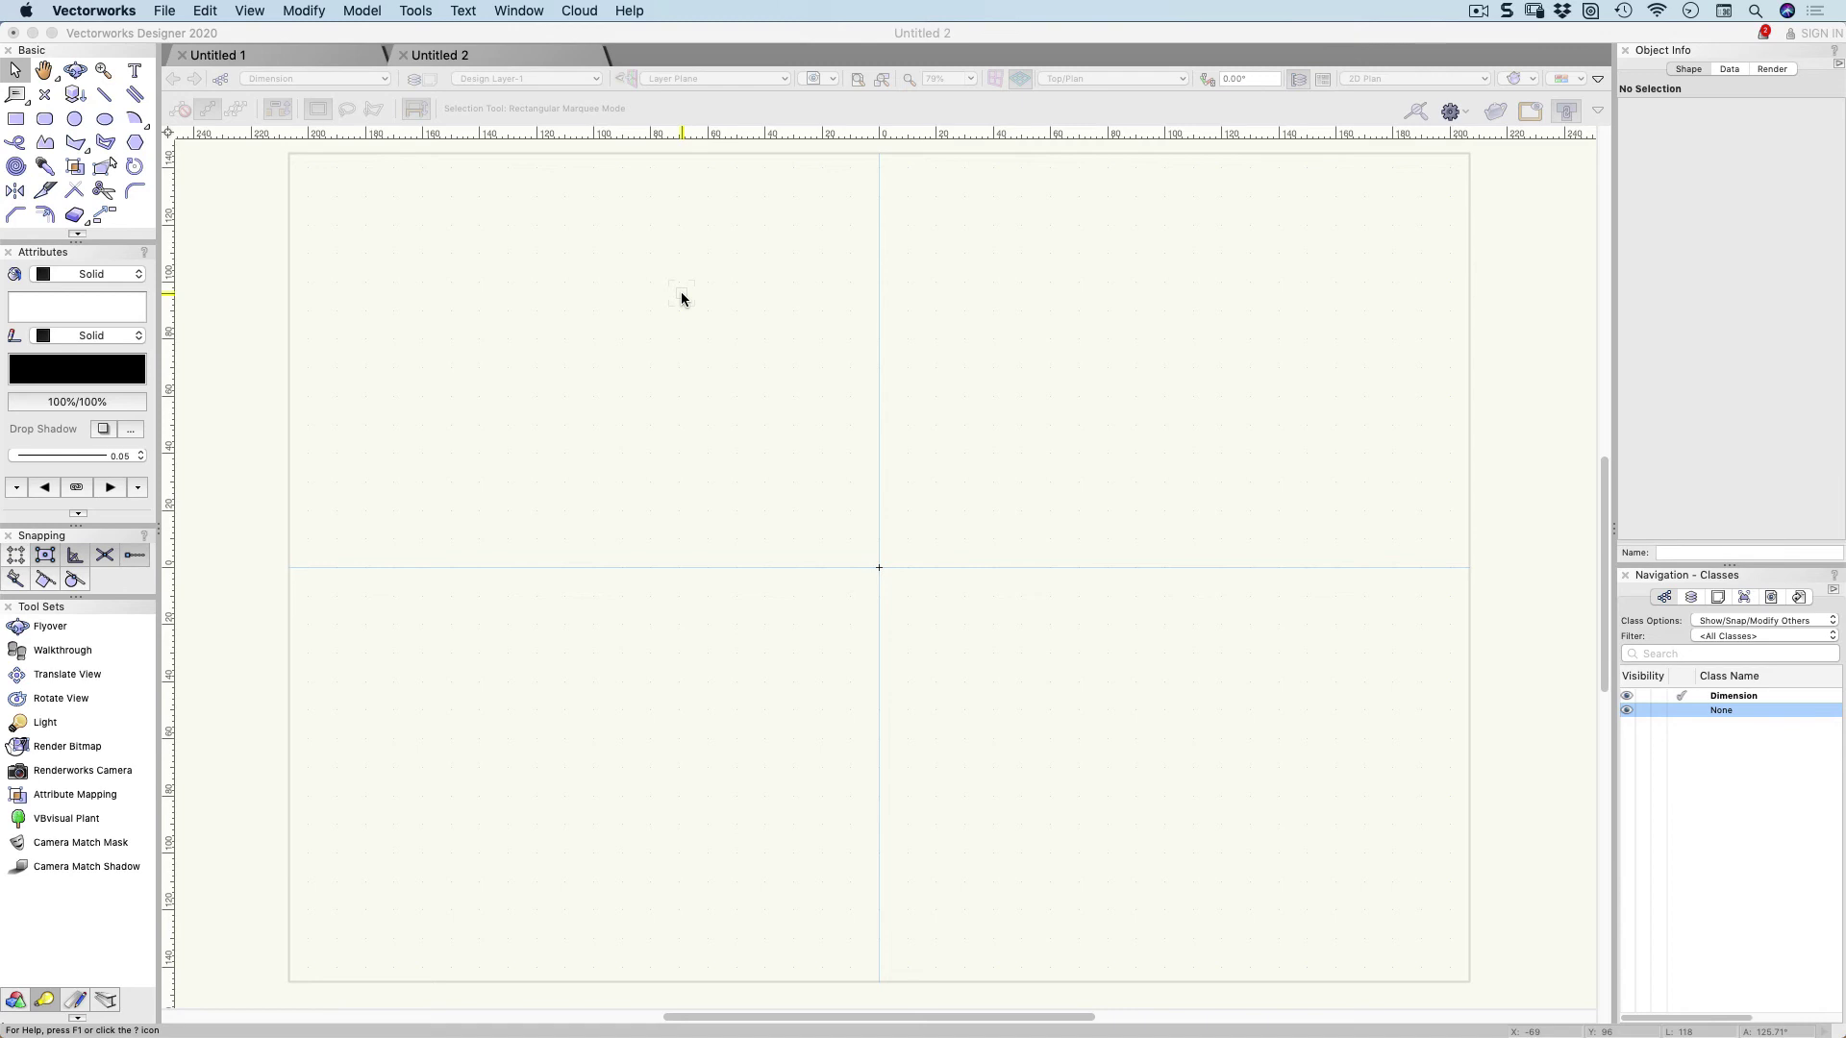
Draw a rectangle about 64 mm wide and 53 mm high in the upper-left quadrant of the page.
left_click(858, 342)
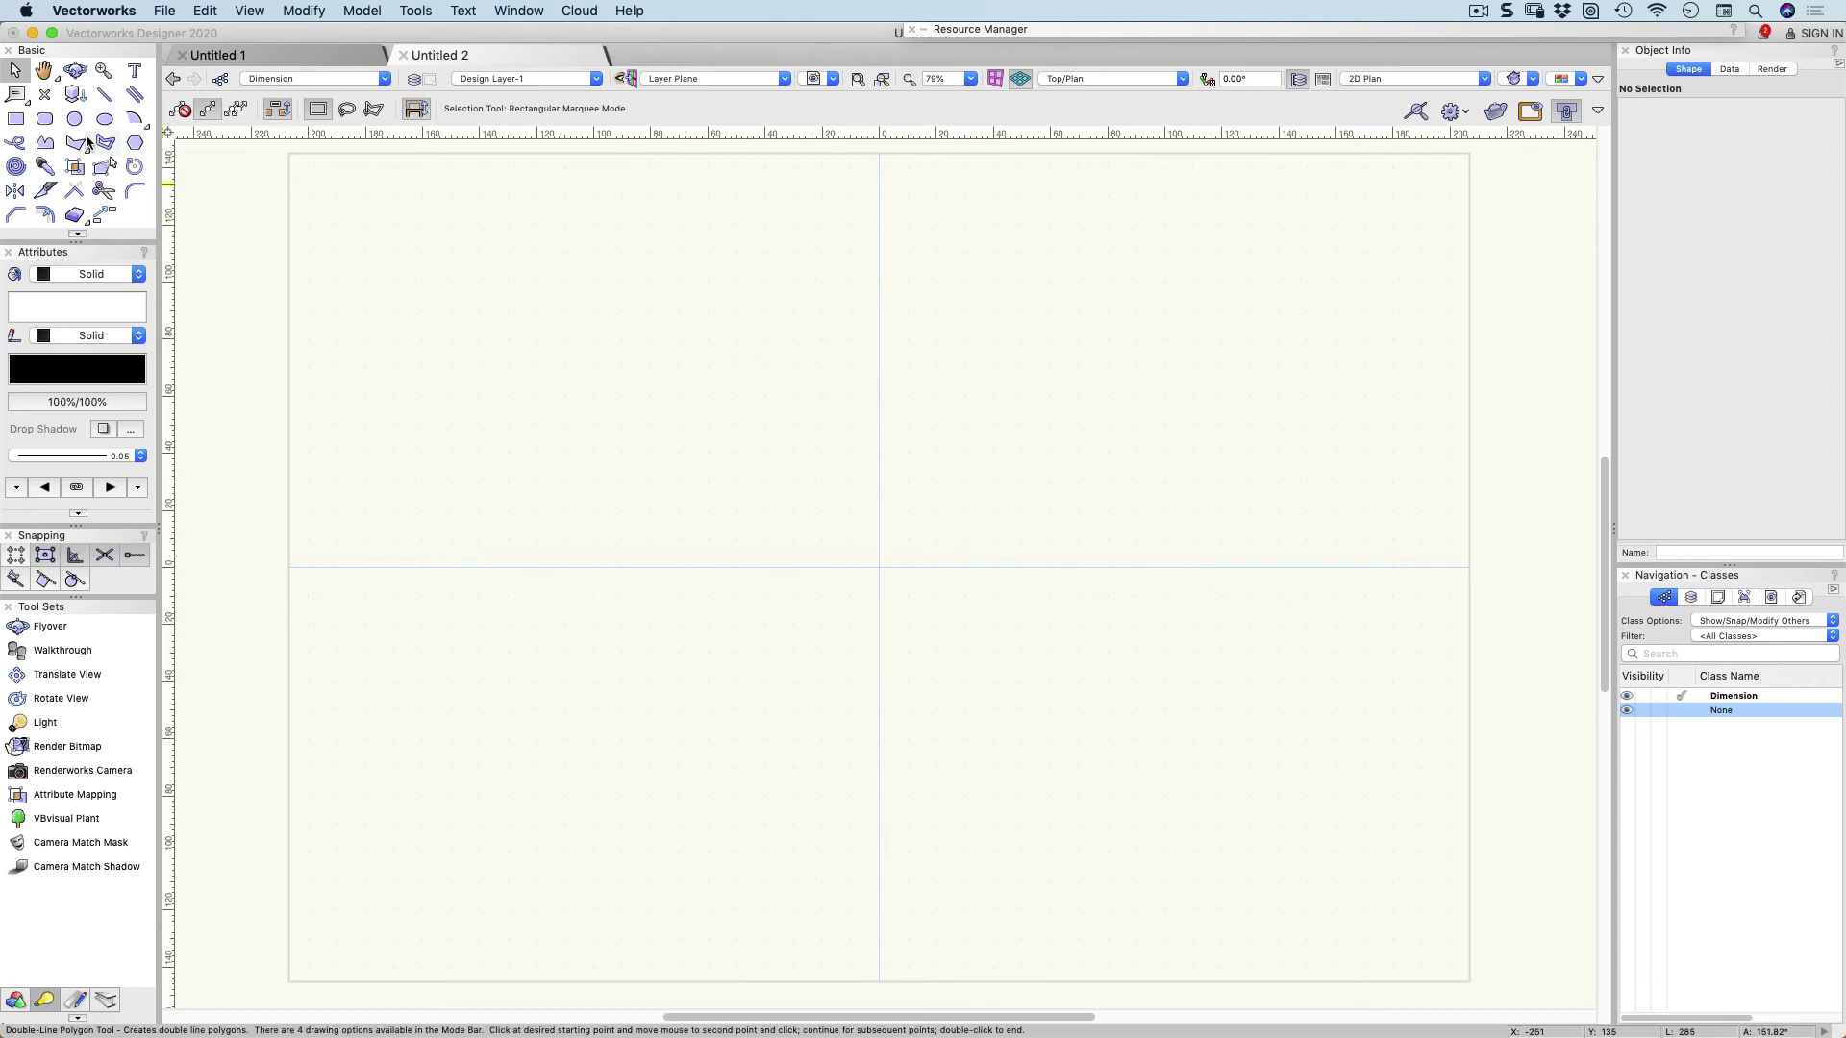
left_click(15, 120)
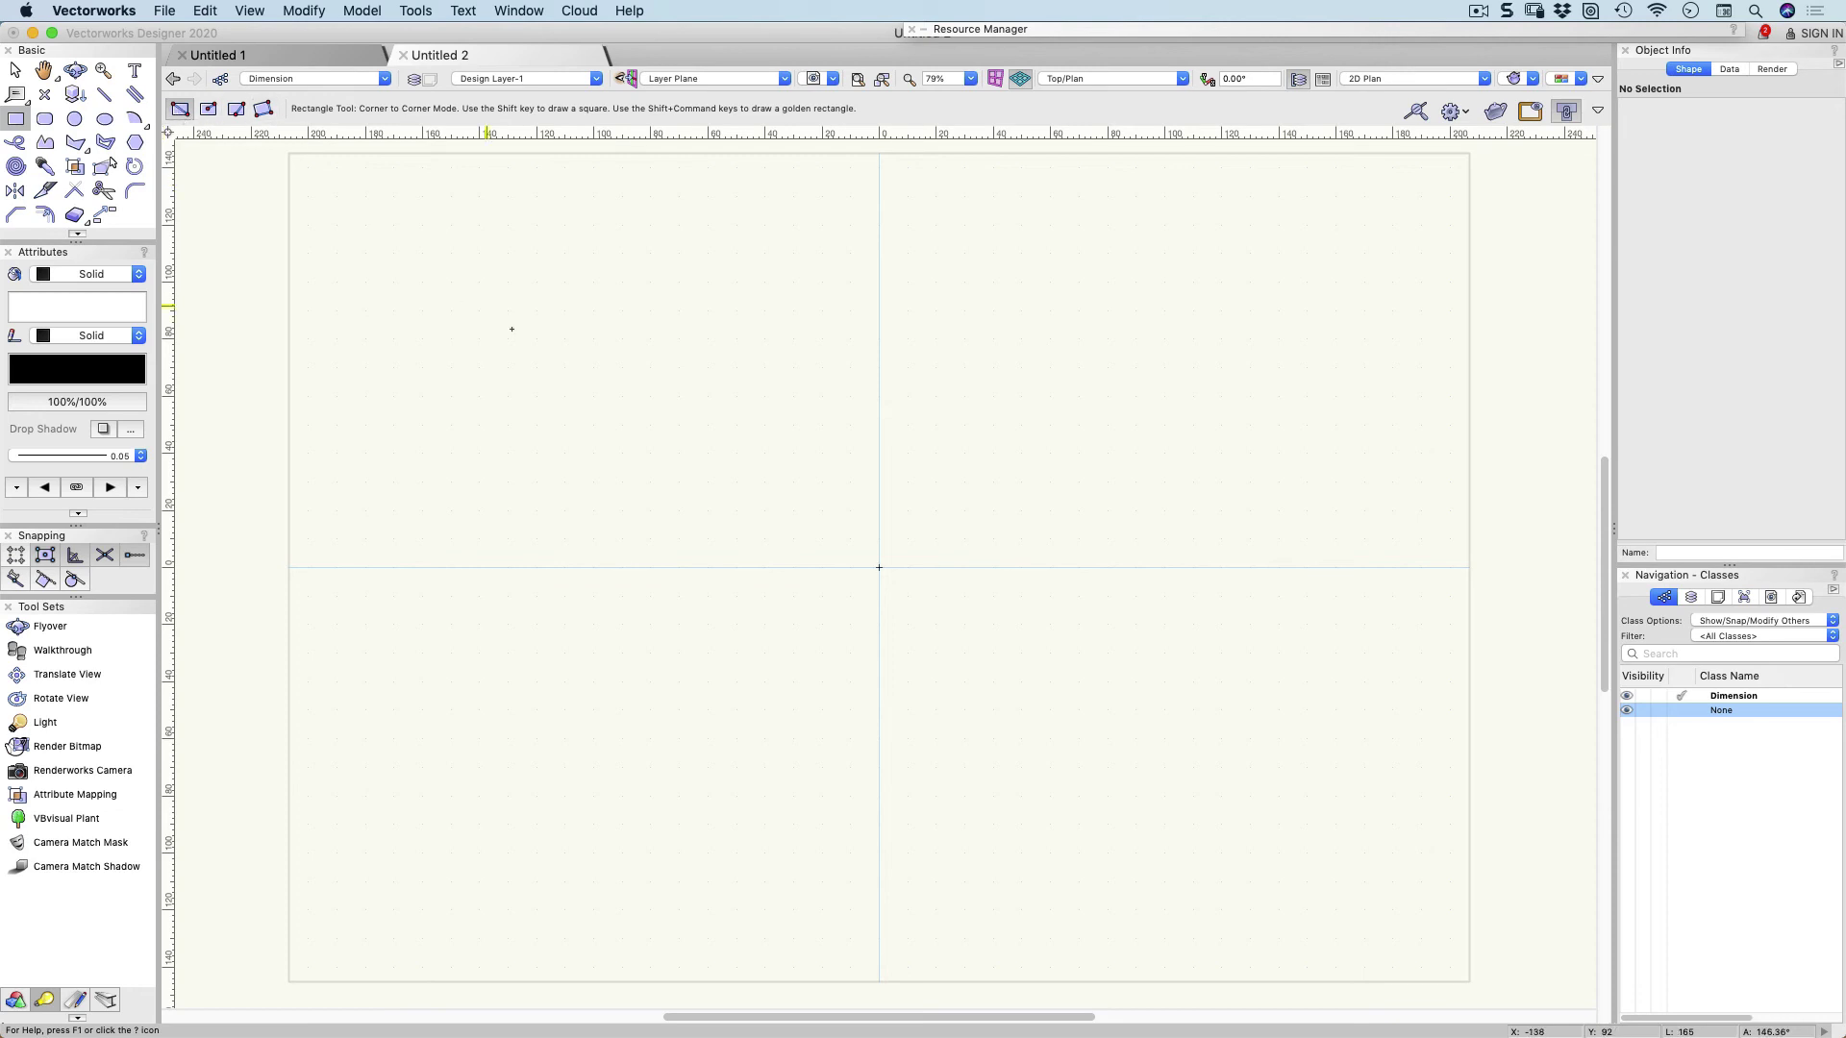
left_click_drag(520, 319, 703, 469)
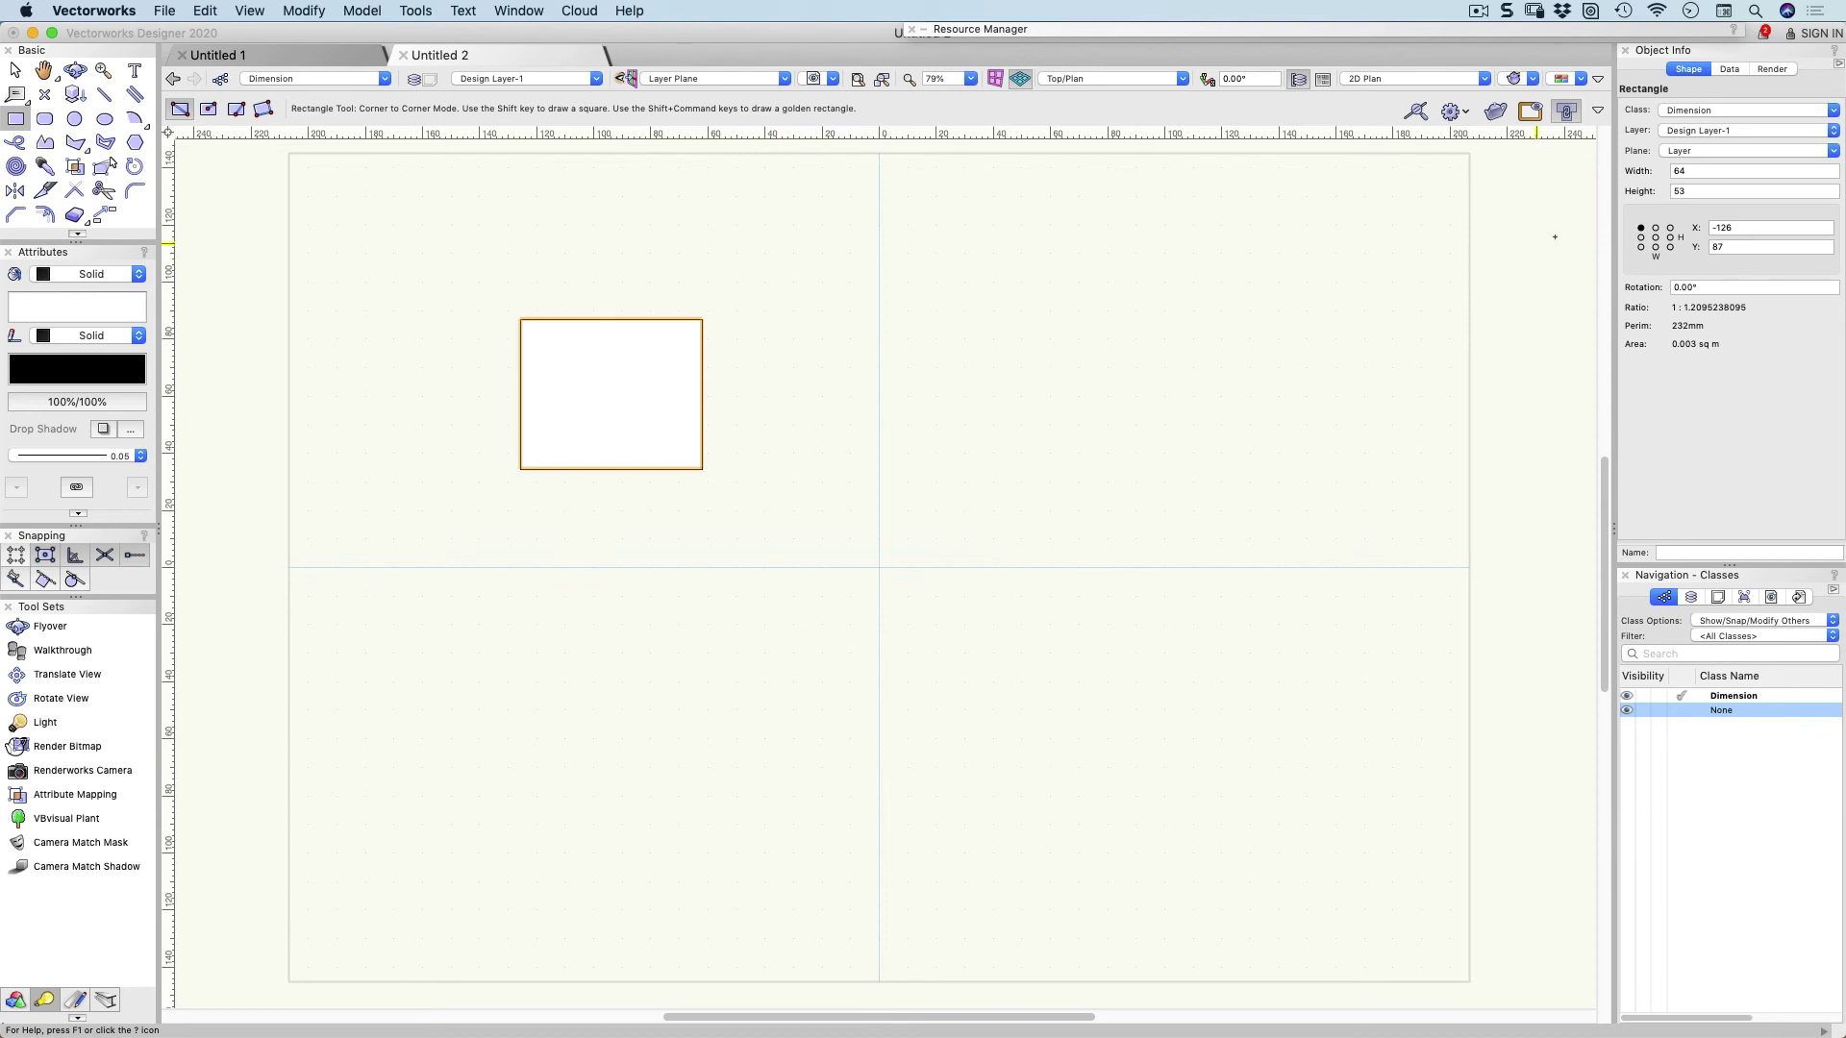
Set the rectangle's width and height to 50 mm each.
left_click(1684, 170)
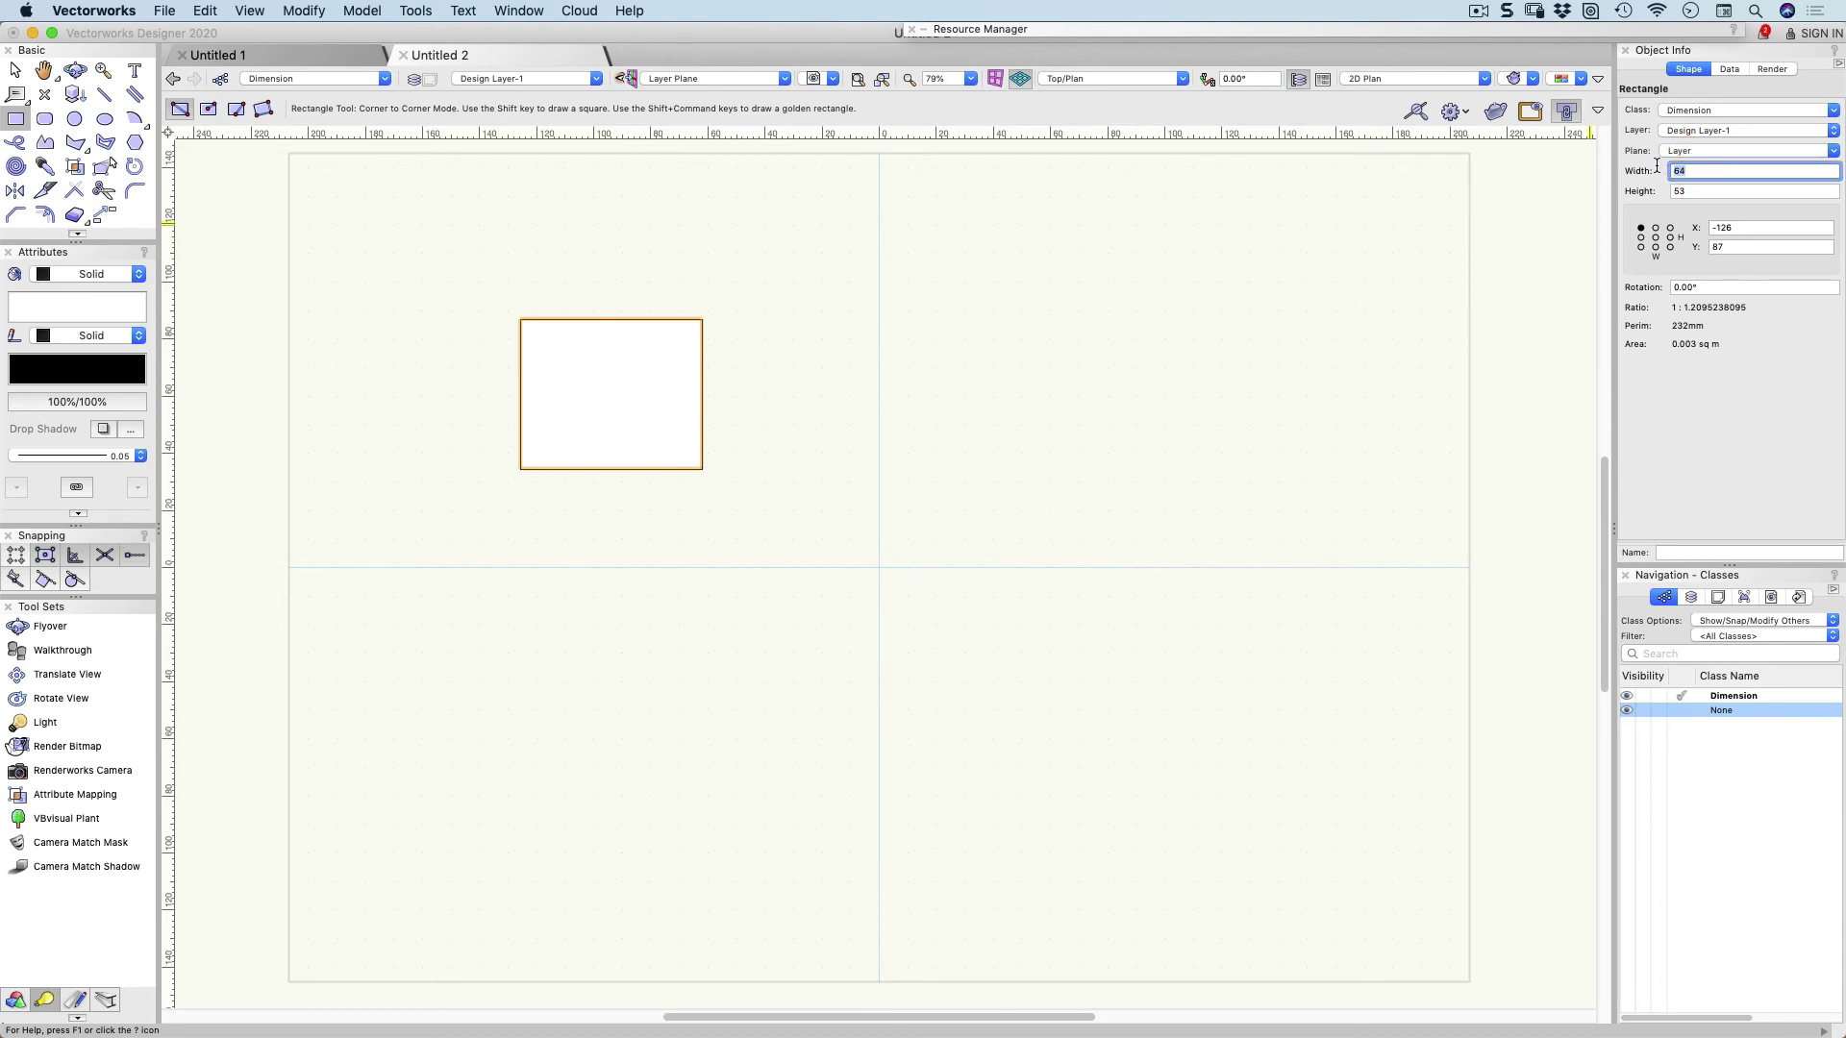
type("50")
key("Tab")
type("50")
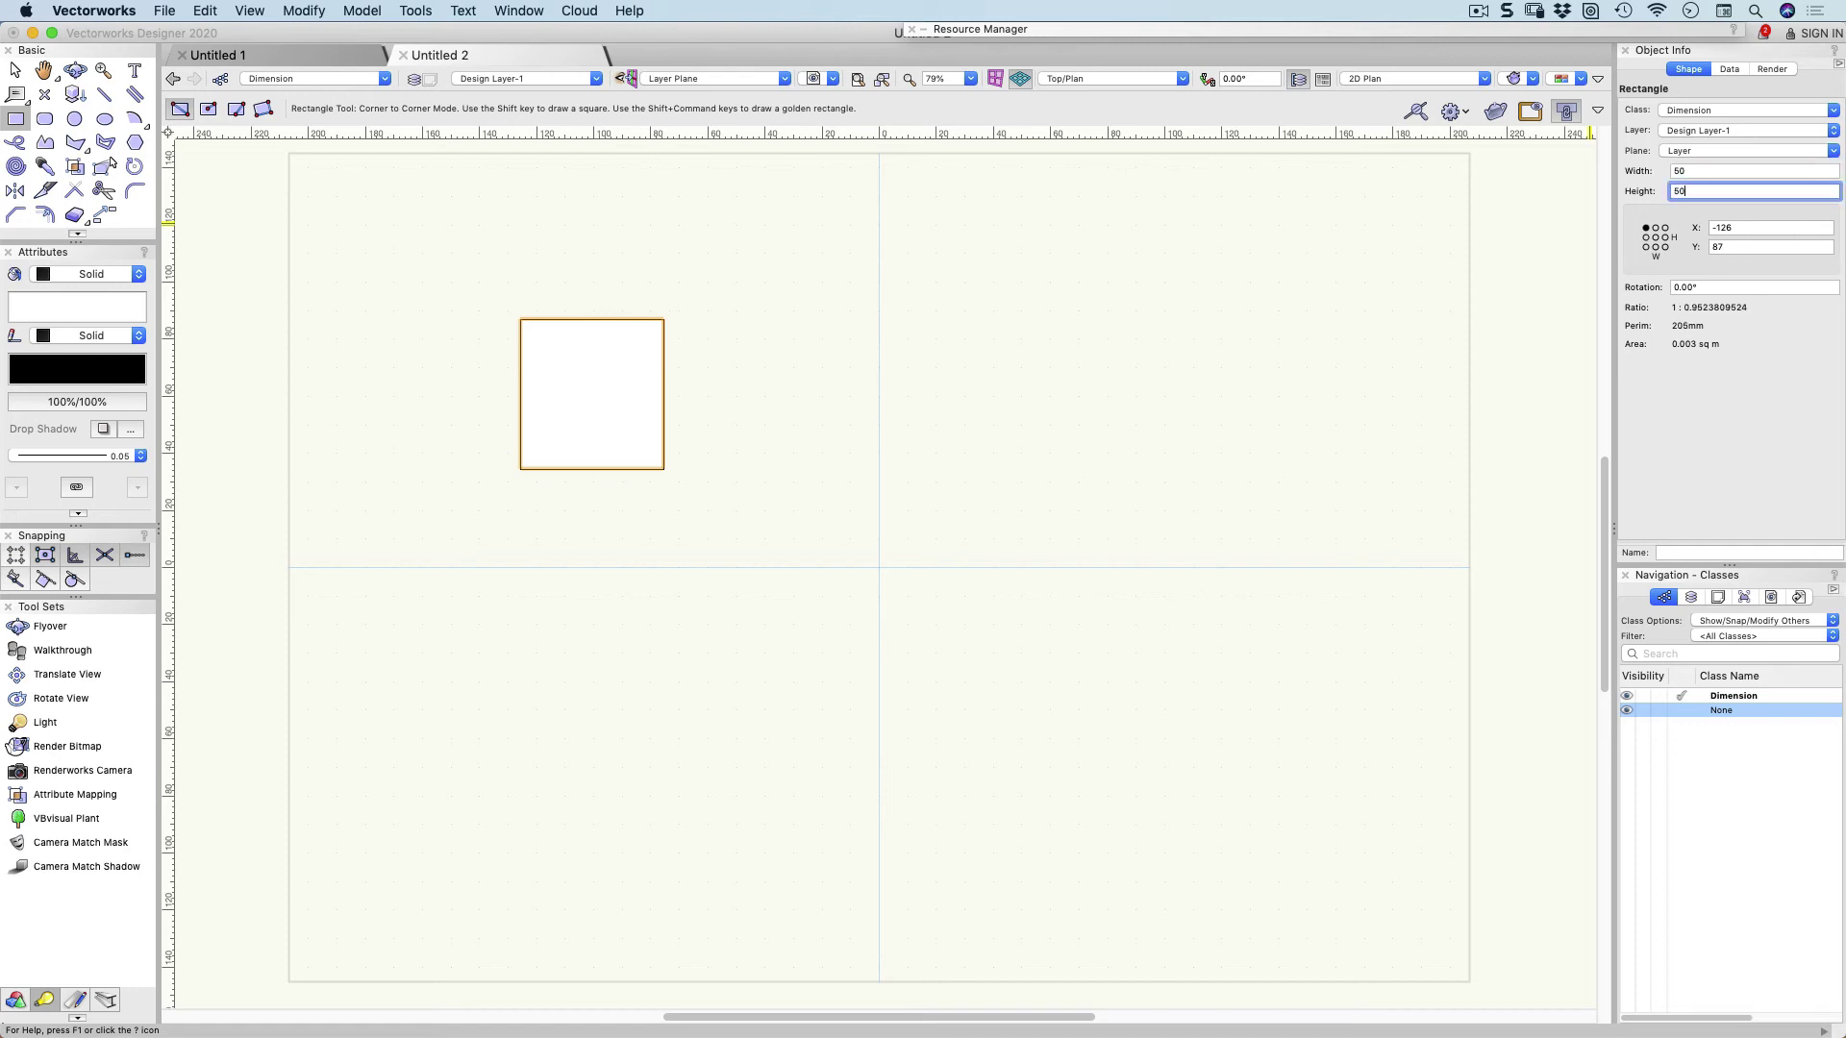
key("Tab")
Make the square's bottom-right corner its reference point and position it at X 0, Y 0.
left_click(1665, 247)
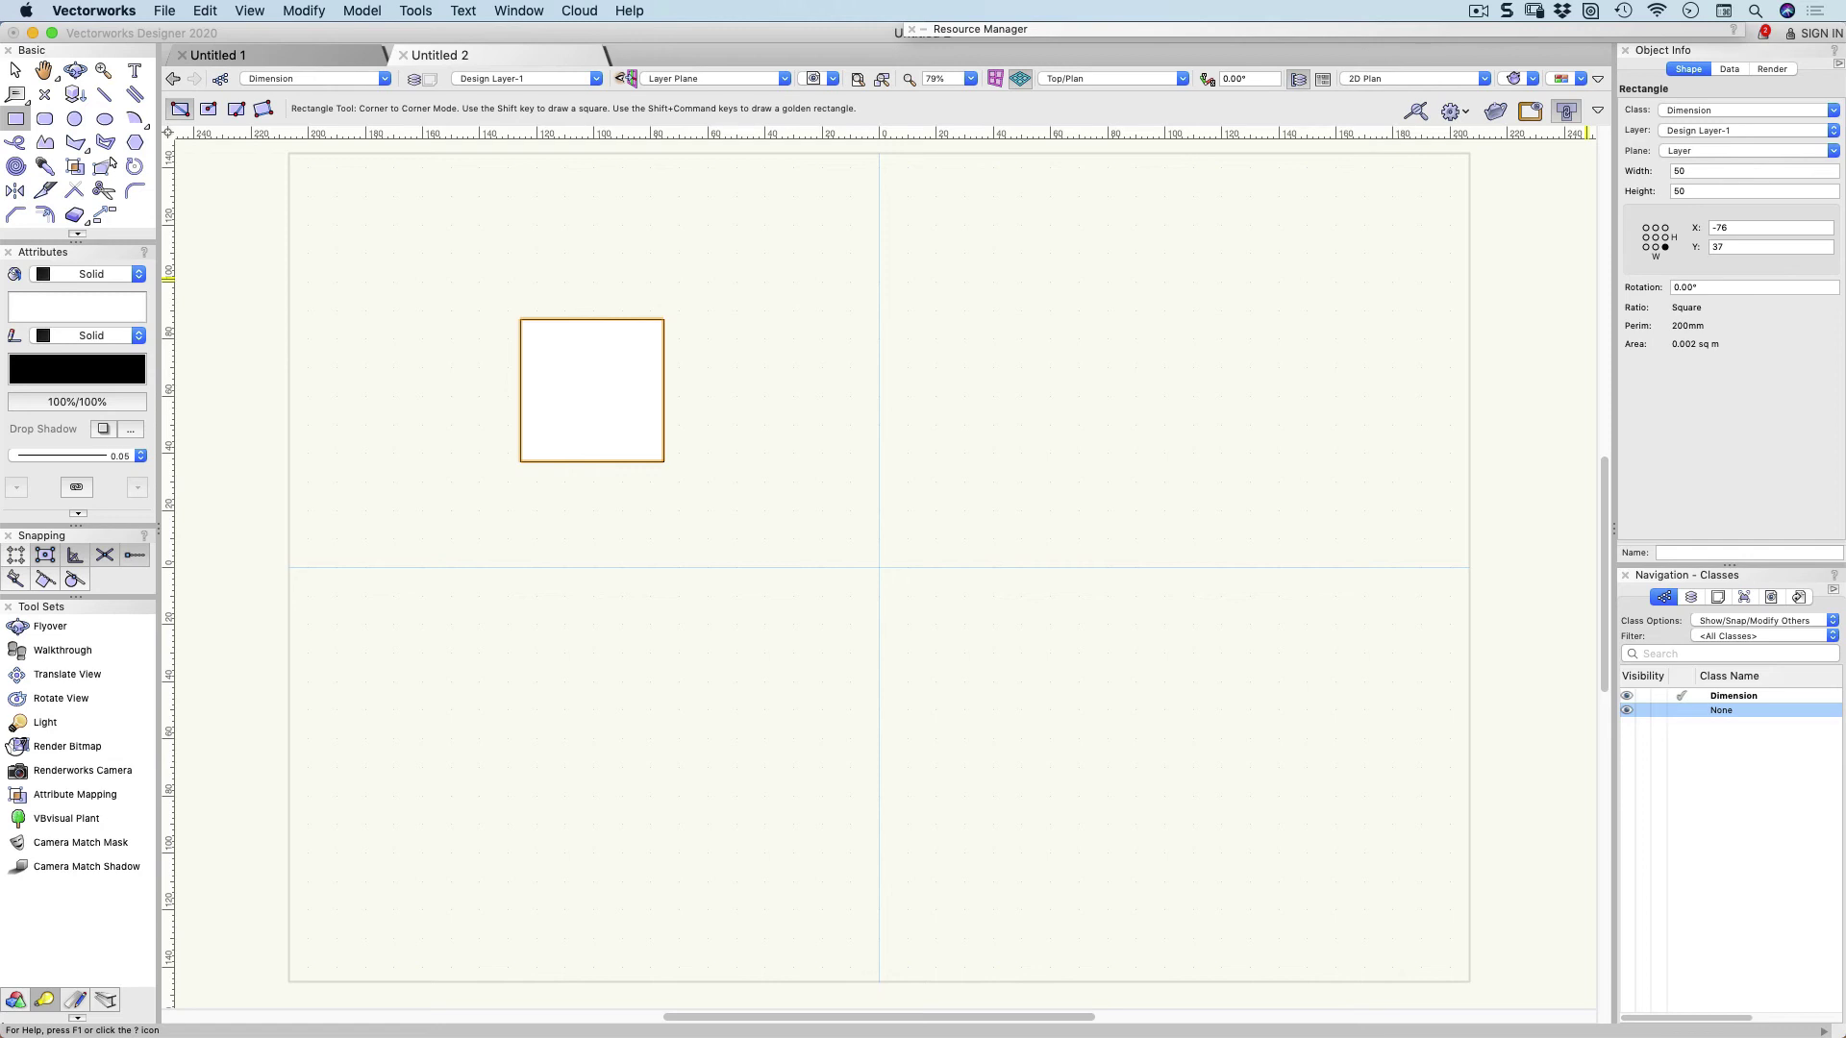
key("Tab")
type("0")
key("Tab")
type("0")
key("Tab")
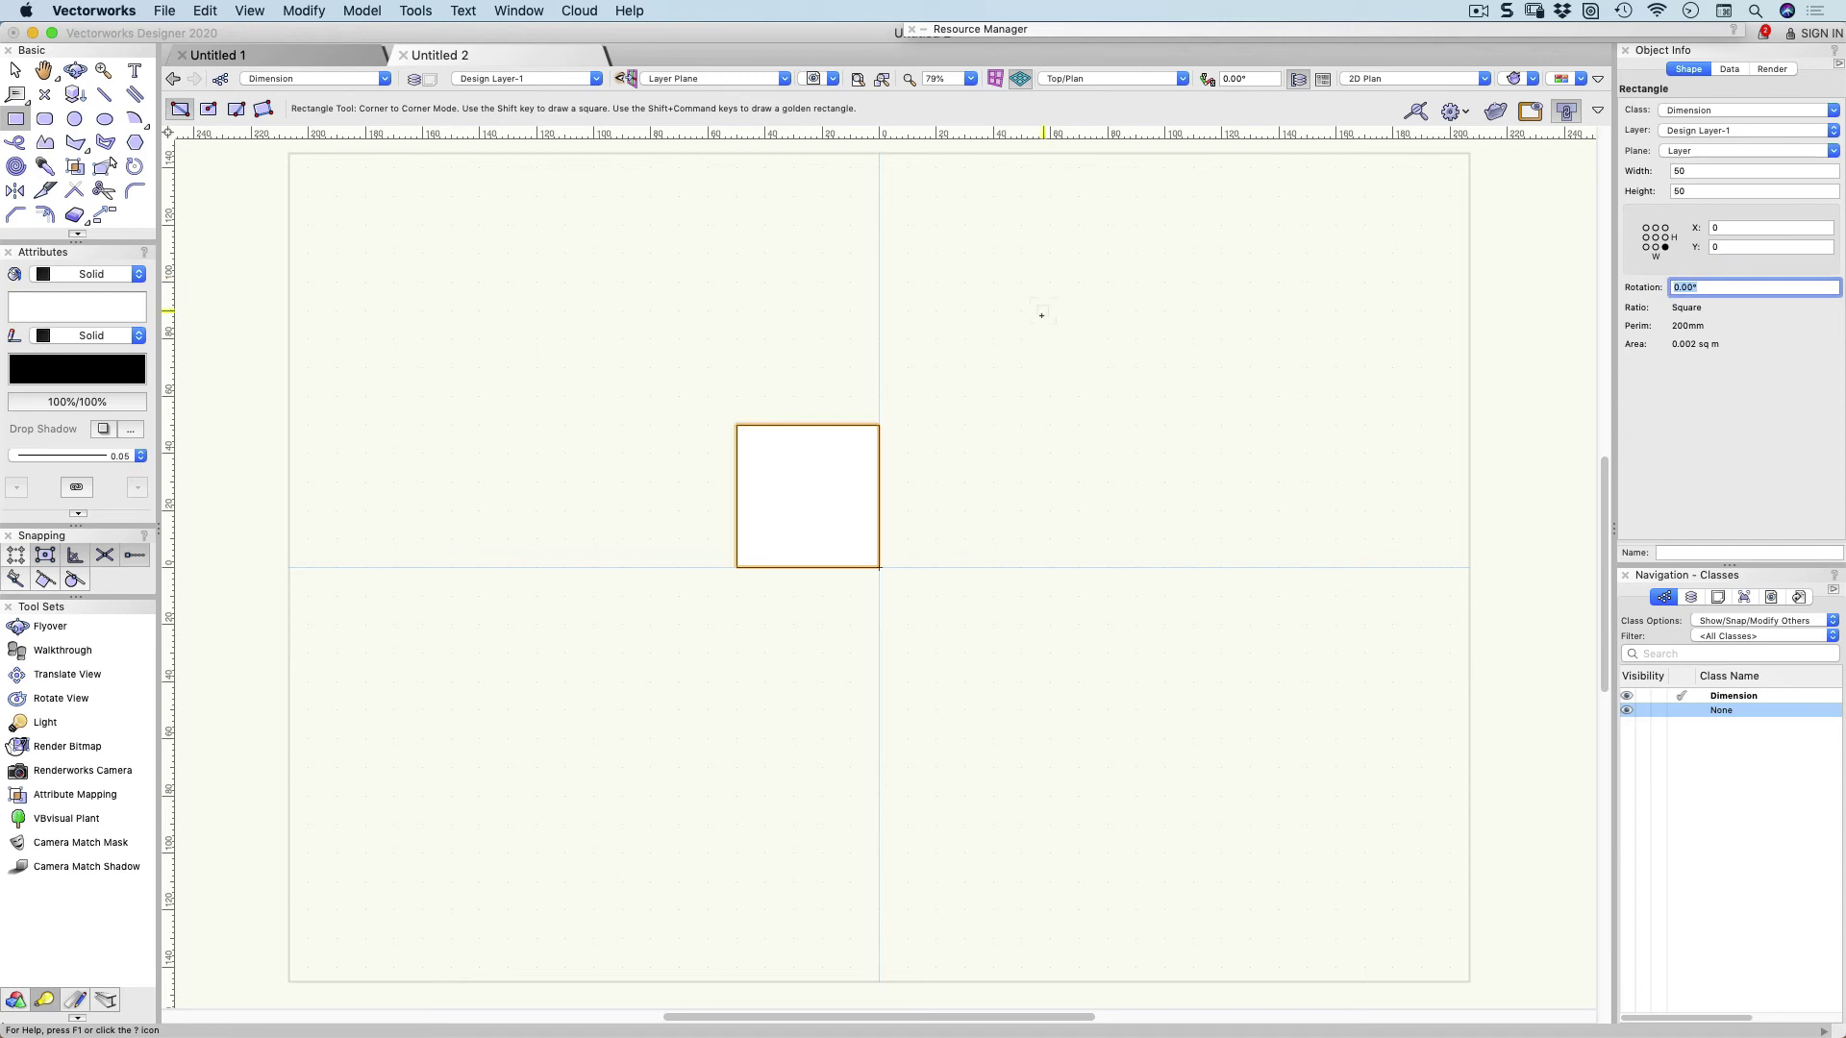
Try drawing a second square from the first one's centre with offsets X 50 and Y -50, and undo it.
left_click(807, 496)
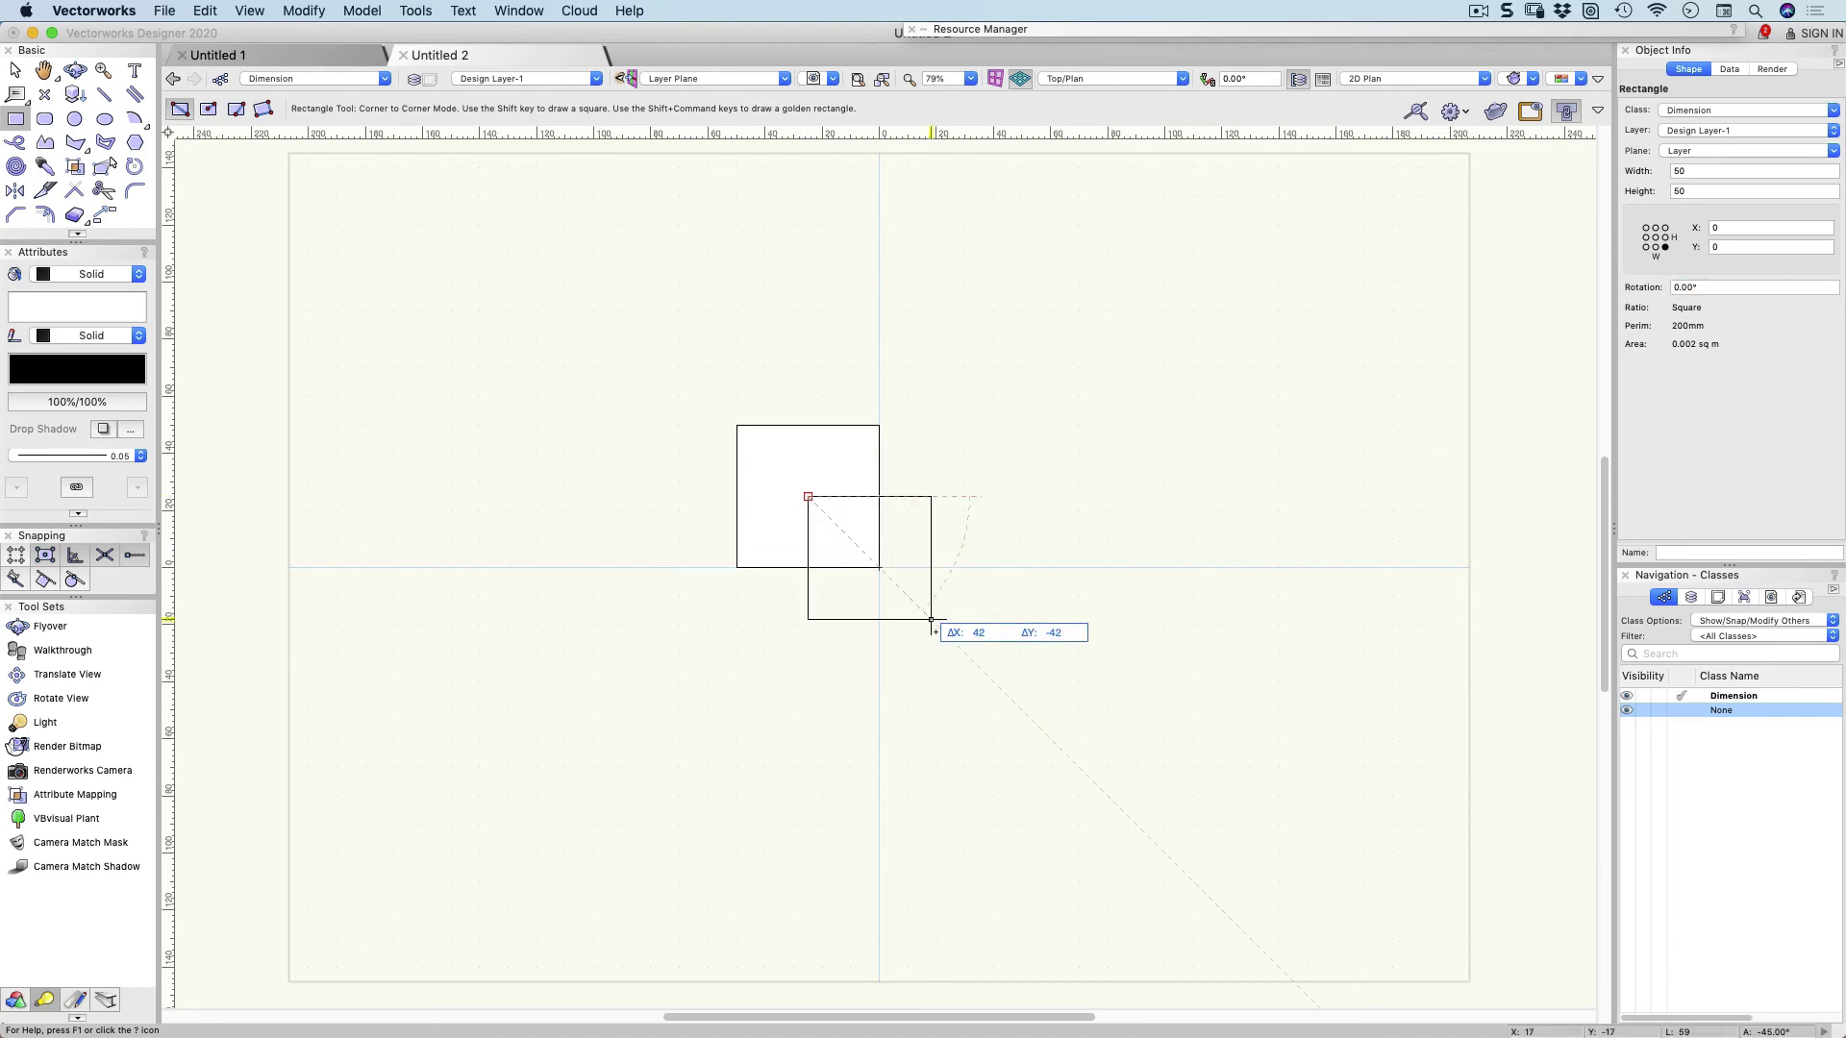
key("Tab")
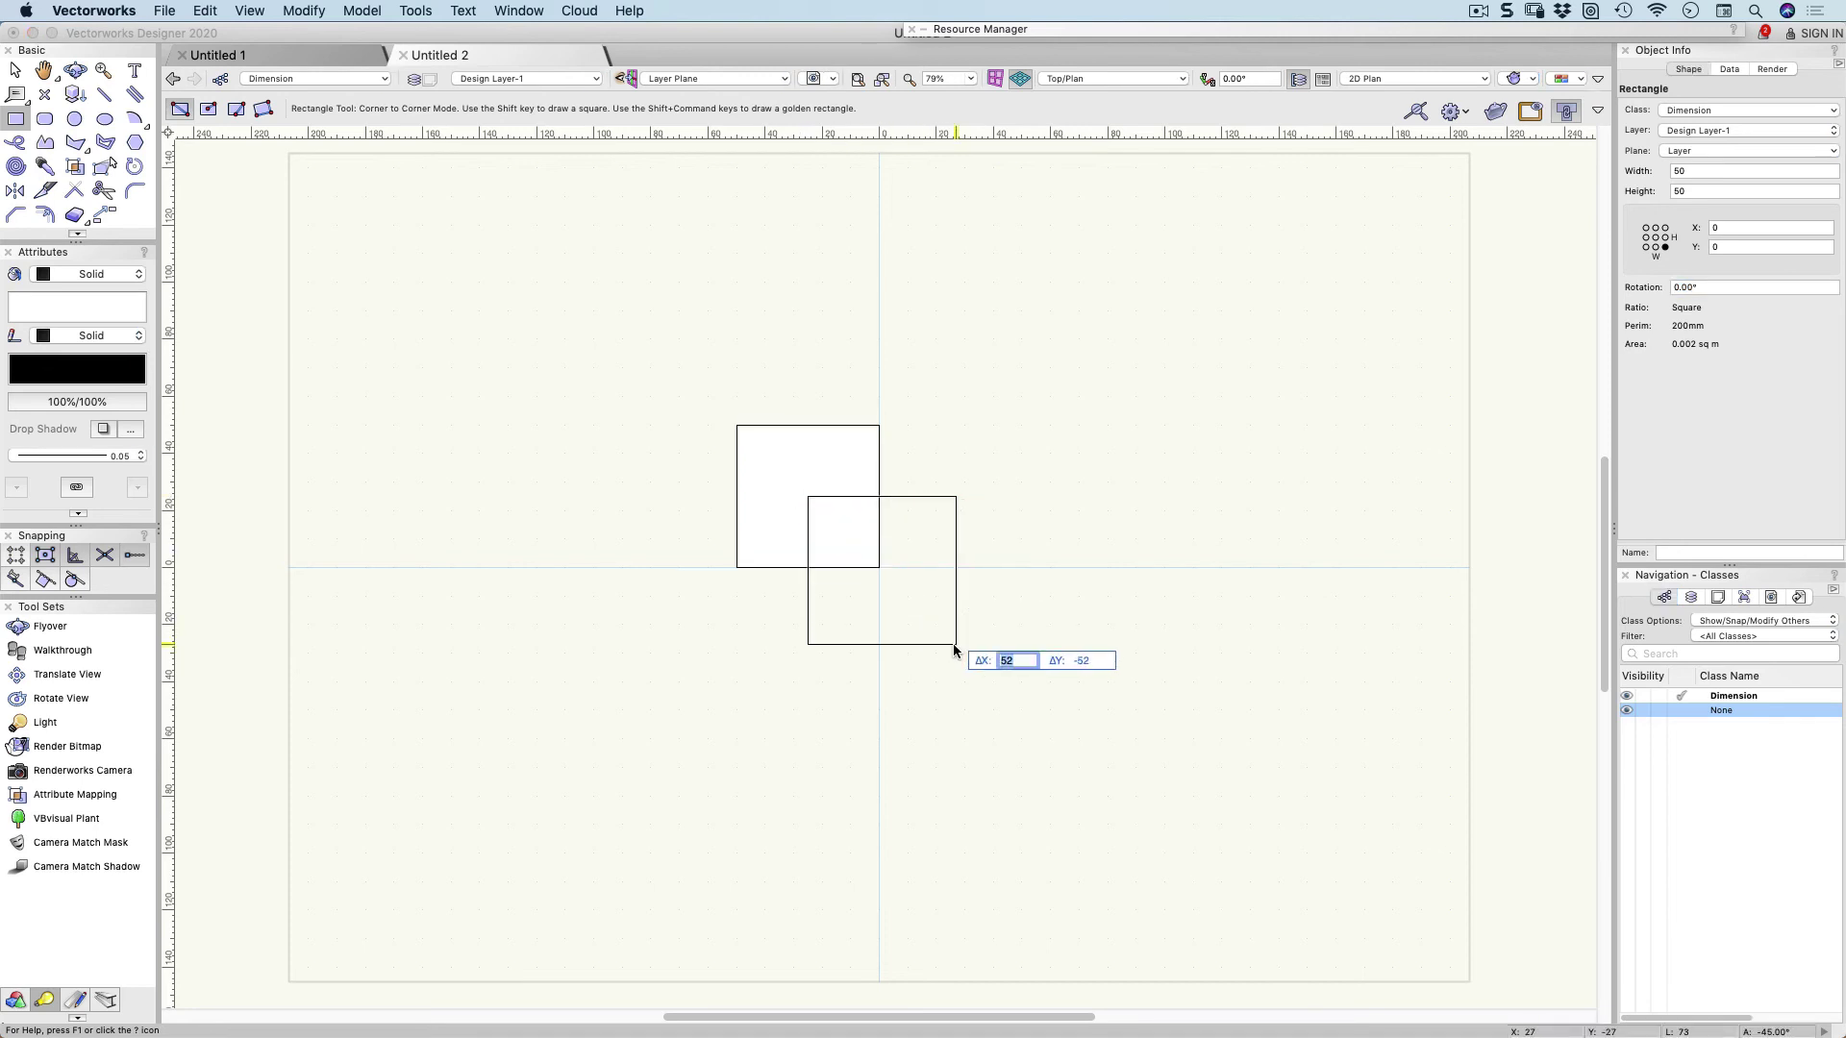
type("50")
key("Tab")
type("-50")
left_click(955, 644)
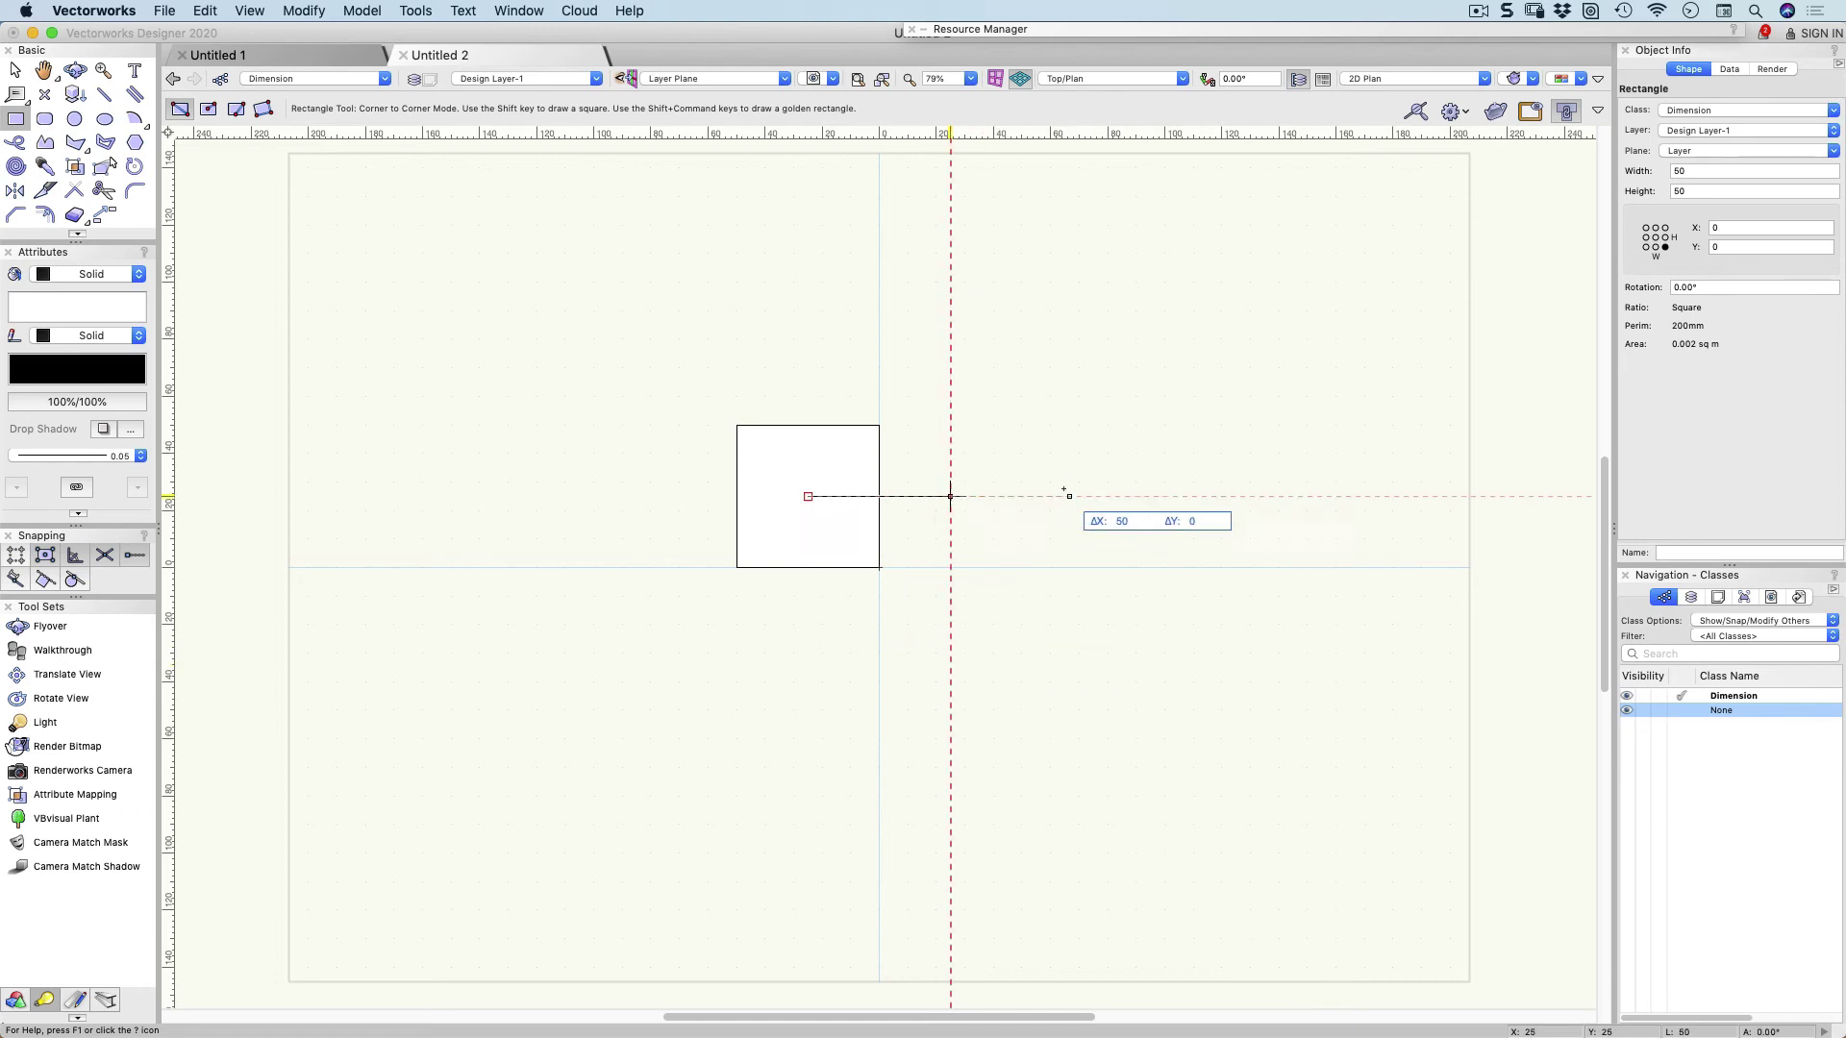
left_click(950, 372)
key("Tab")
key("Tab")
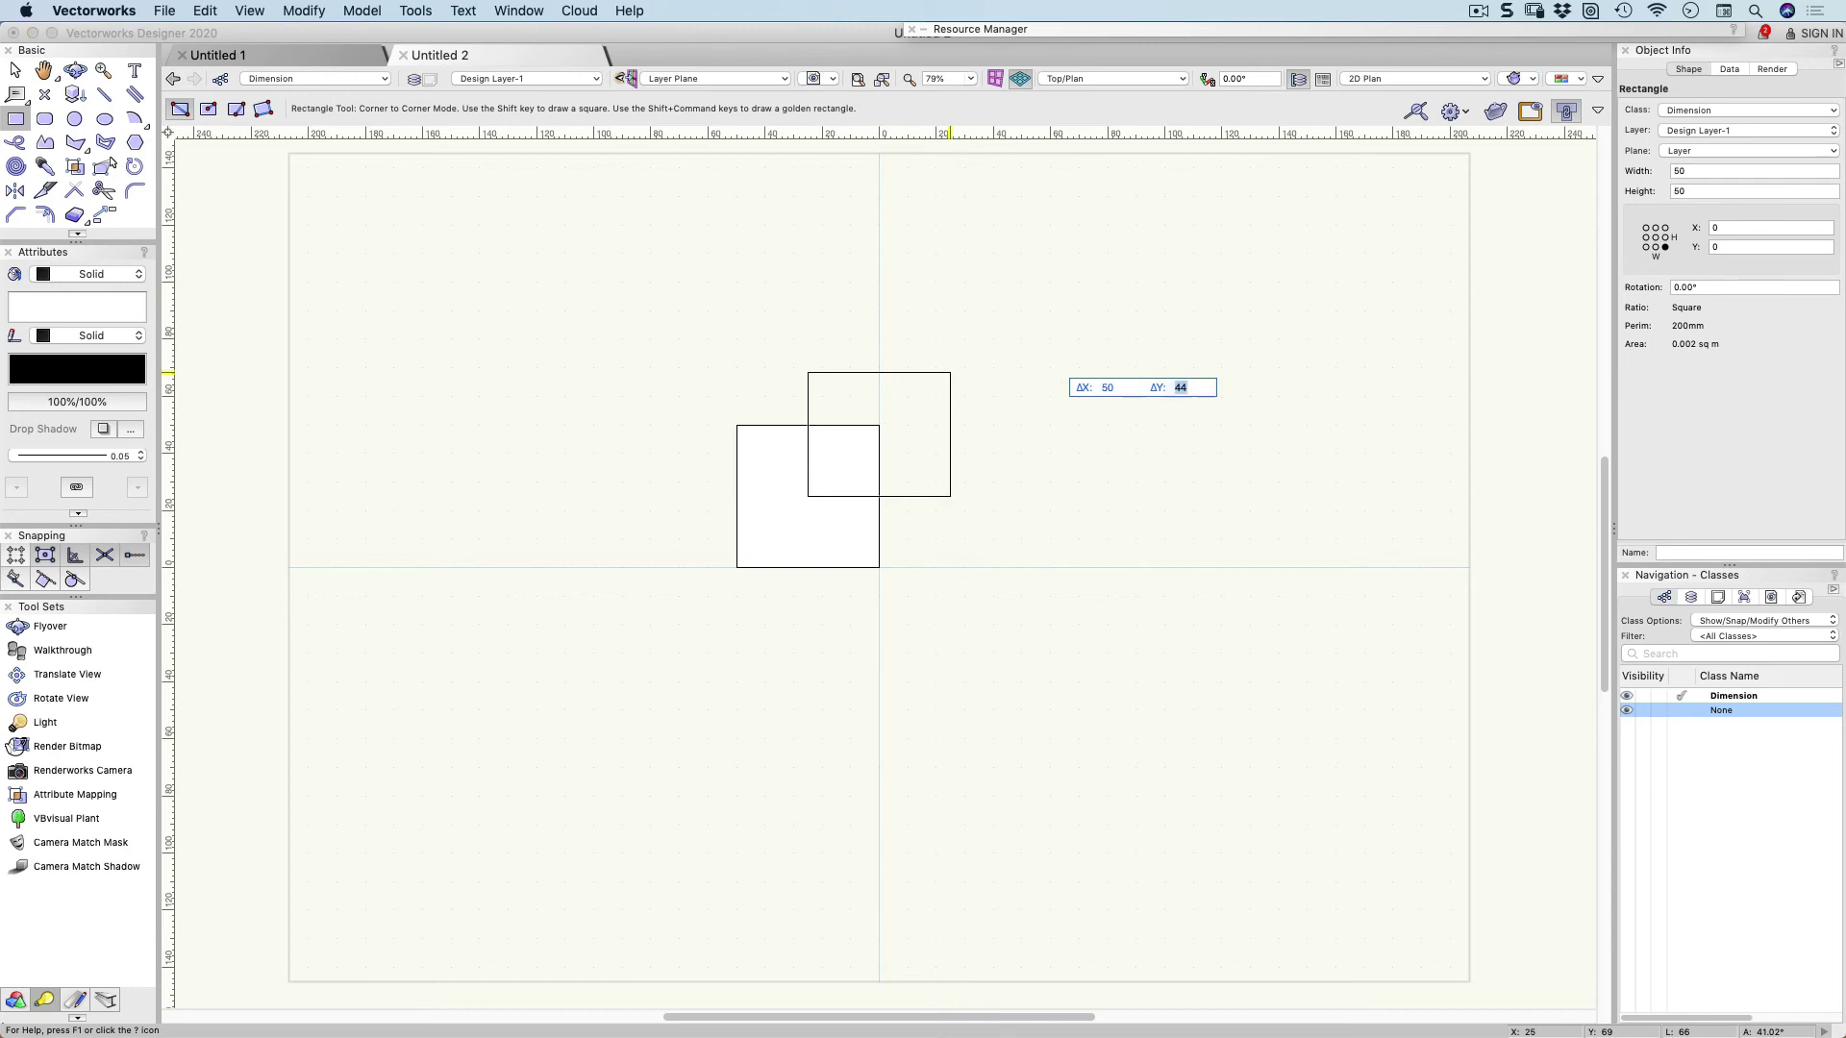
type("-50")
key("Tab")
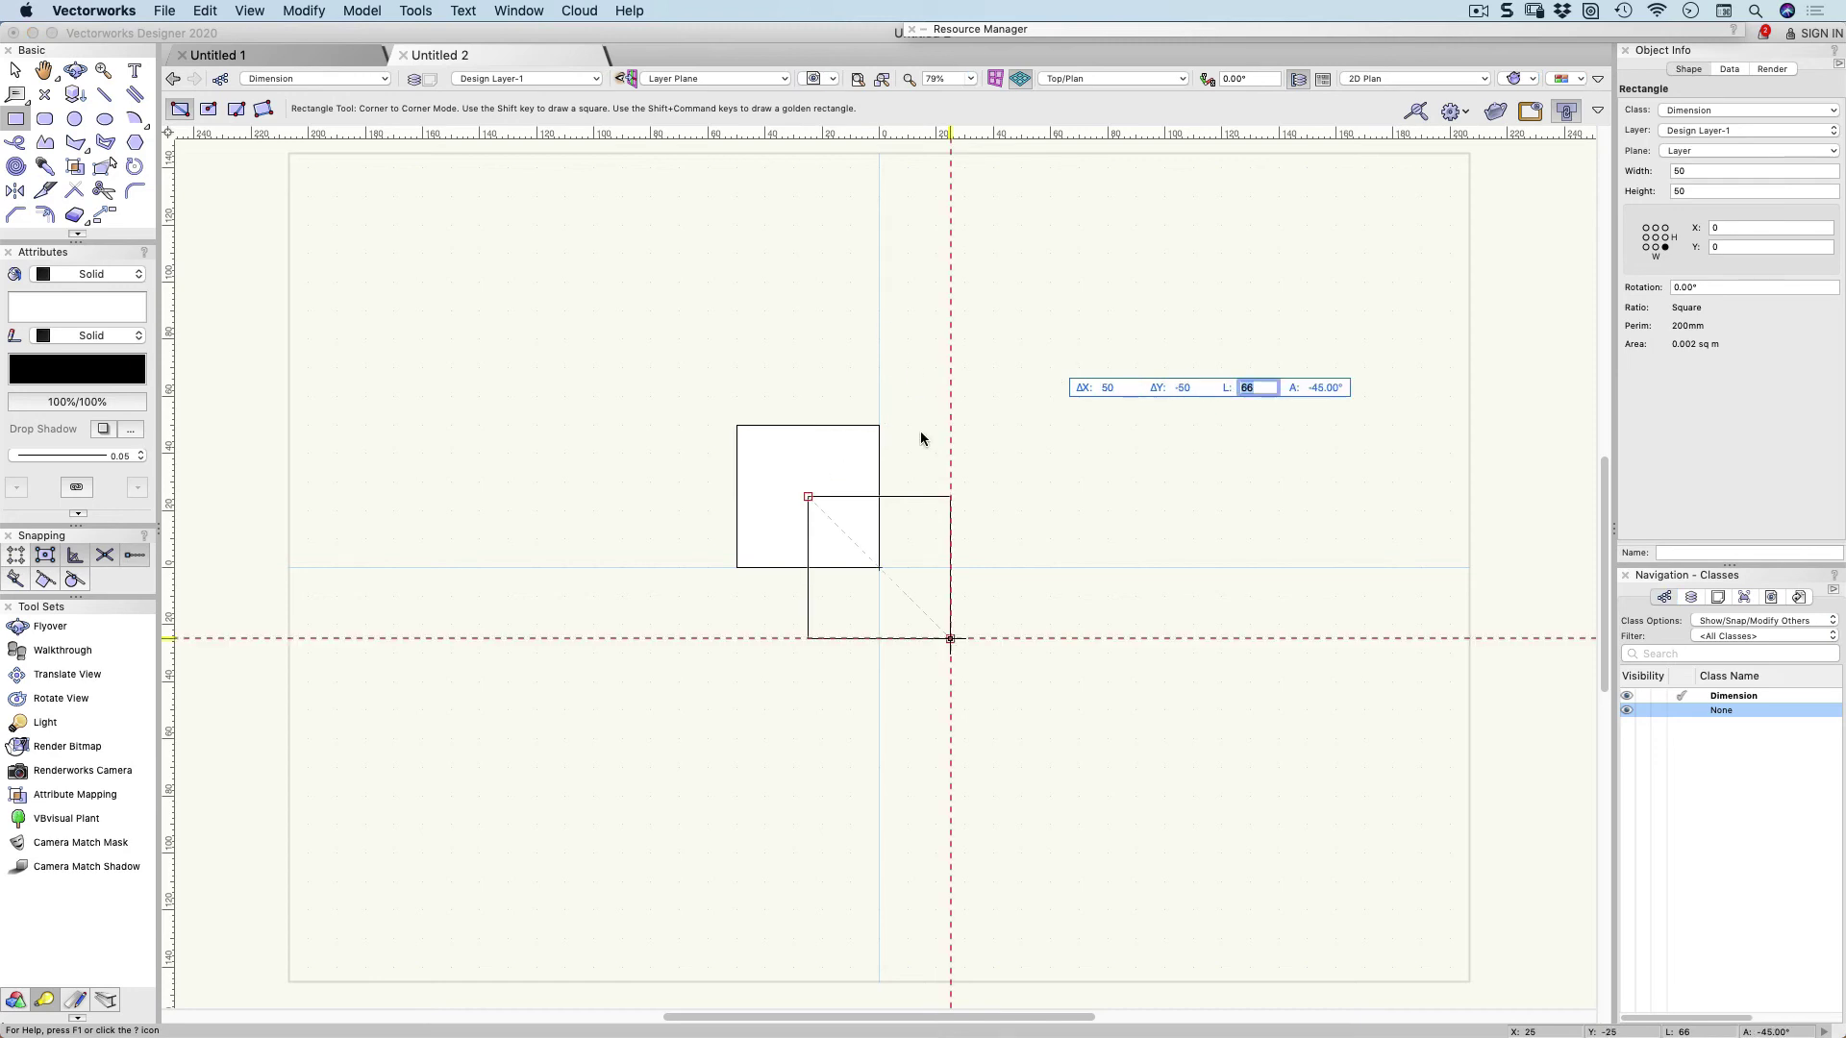
key("Escape")
left_click(949, 638)
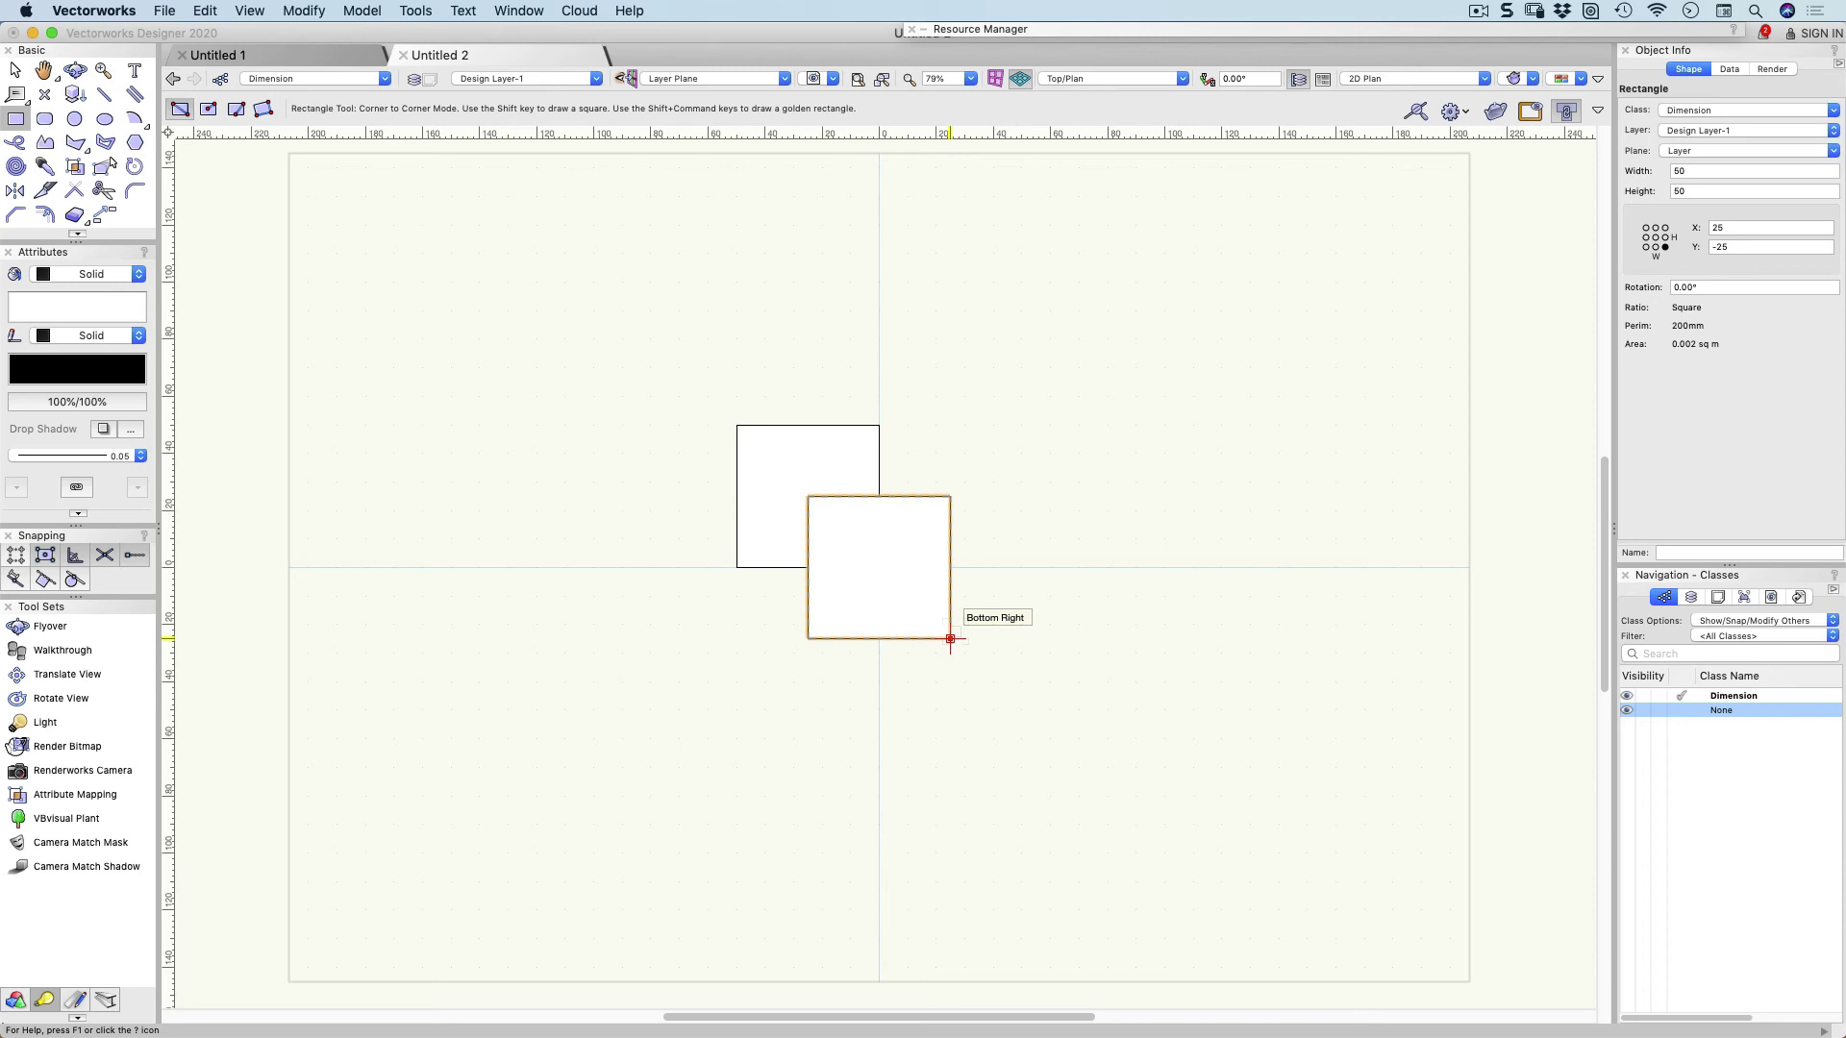
key("super+z")
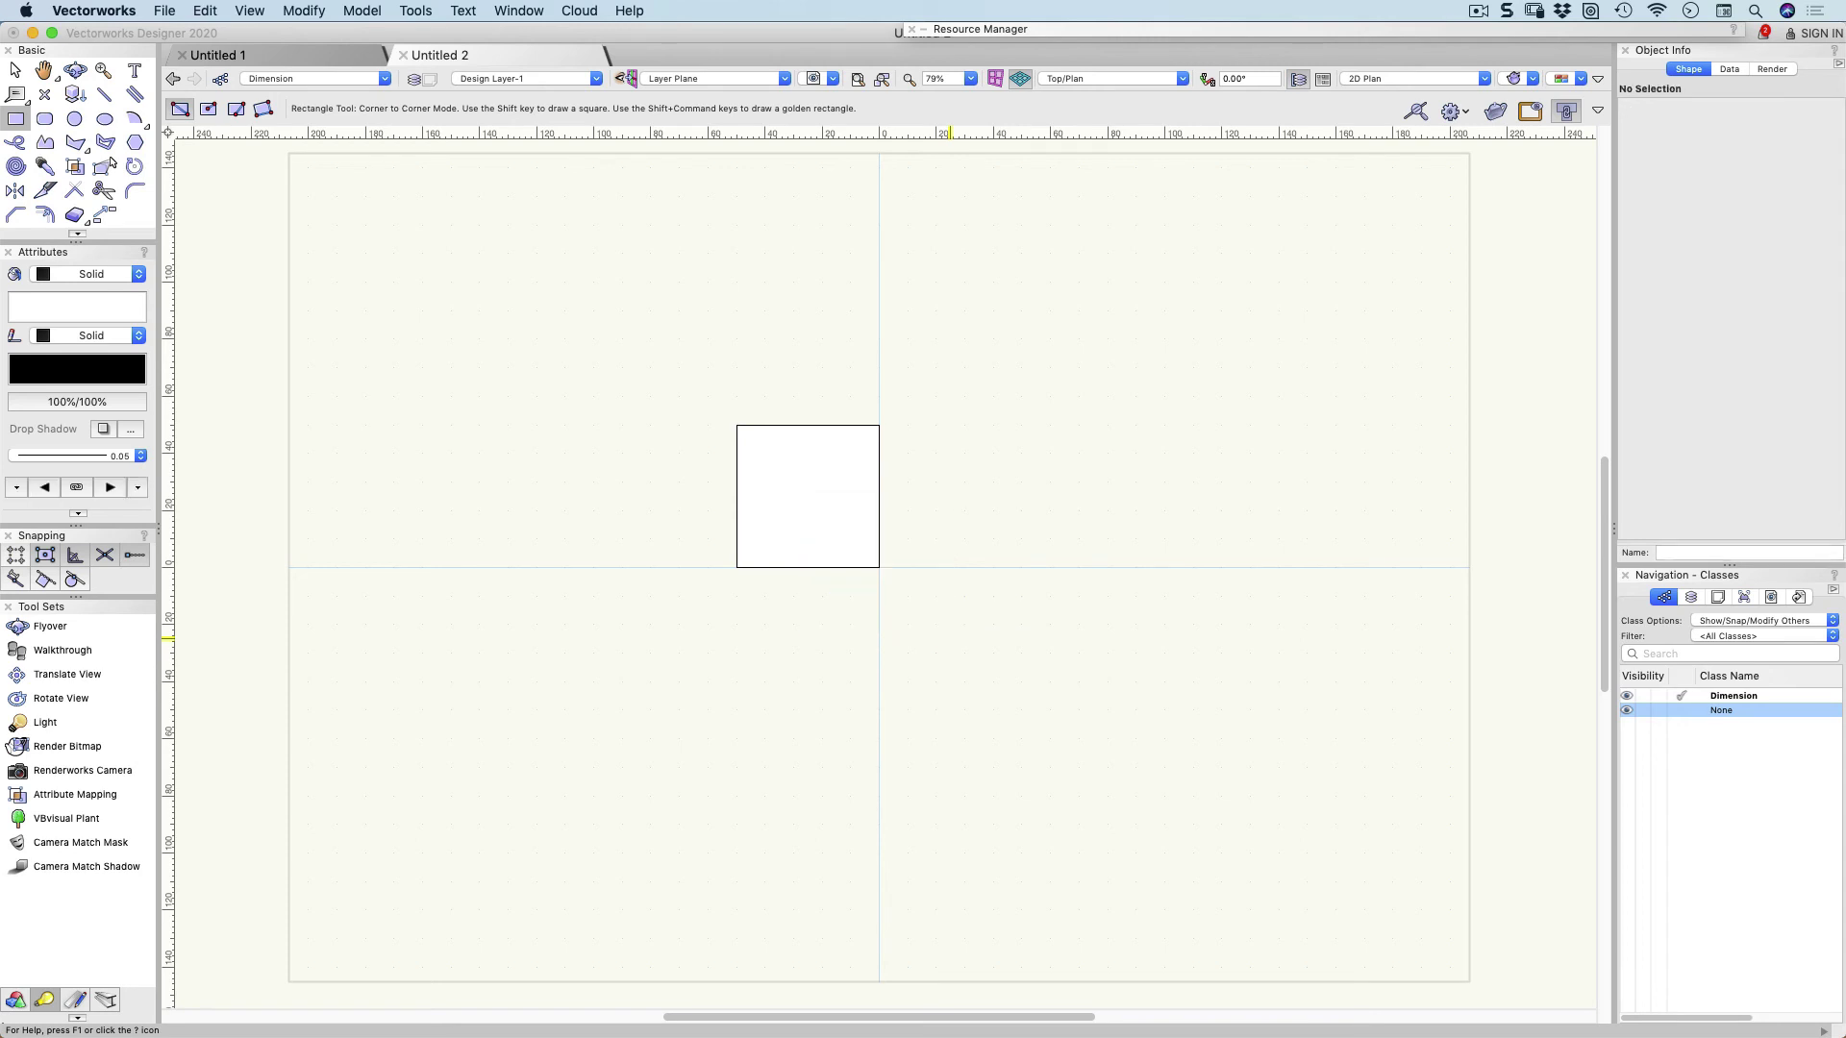
Allow numeric keypad entry for instant data bar activation.
left_click(1455, 113)
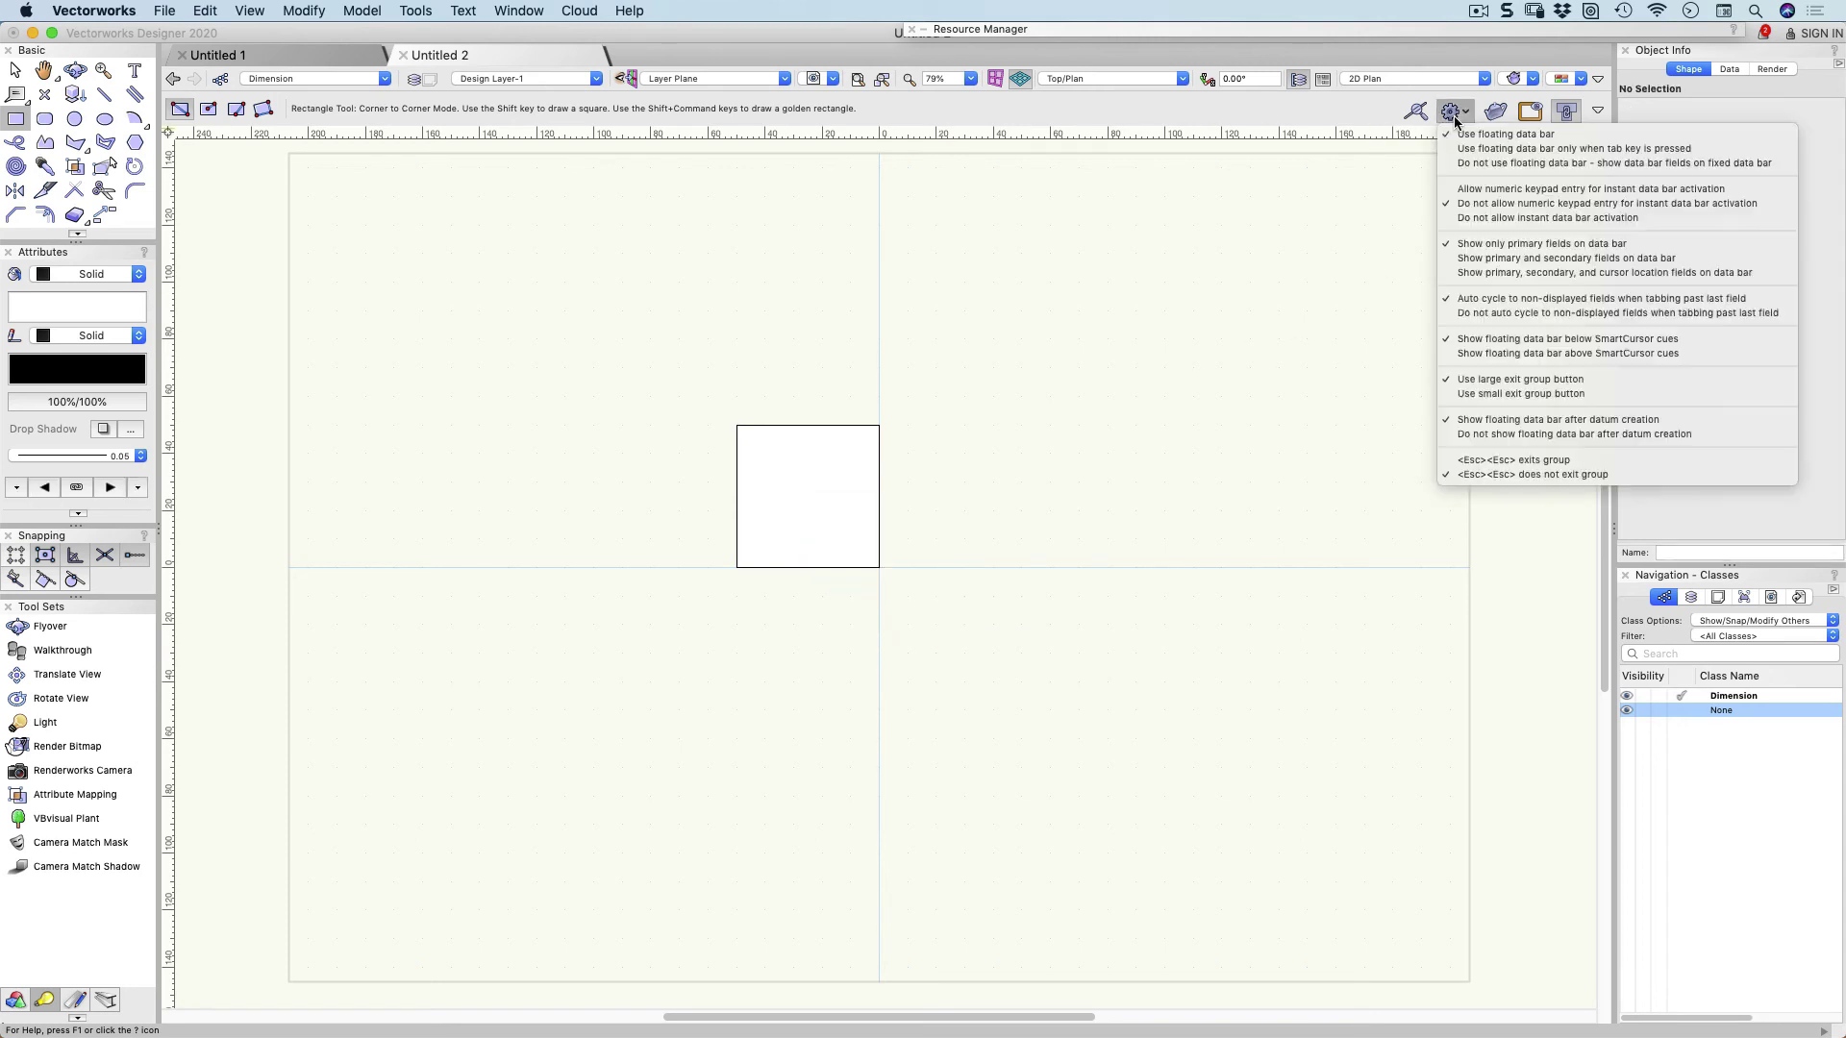
left_click(1502, 189)
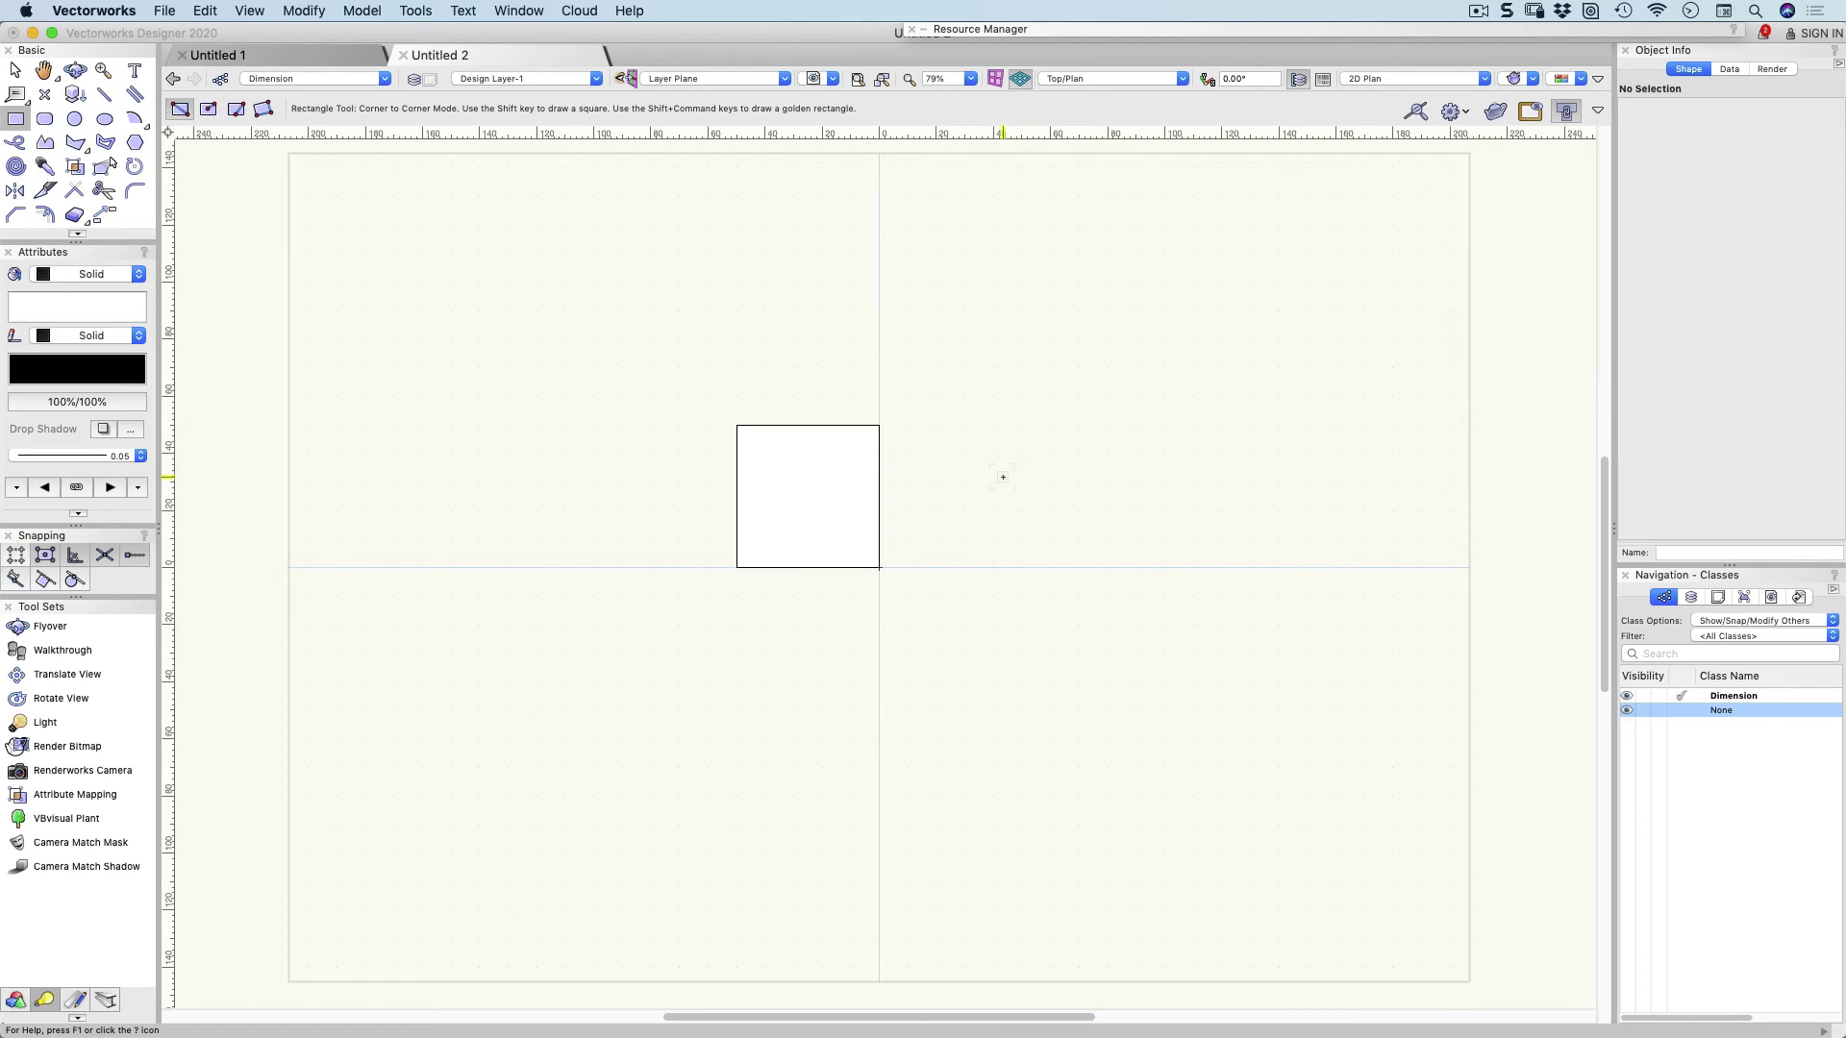
Draw a trial square starting at the existing square's centre with offsets X 50 and Y -50, and delete it.
left_click(808, 496)
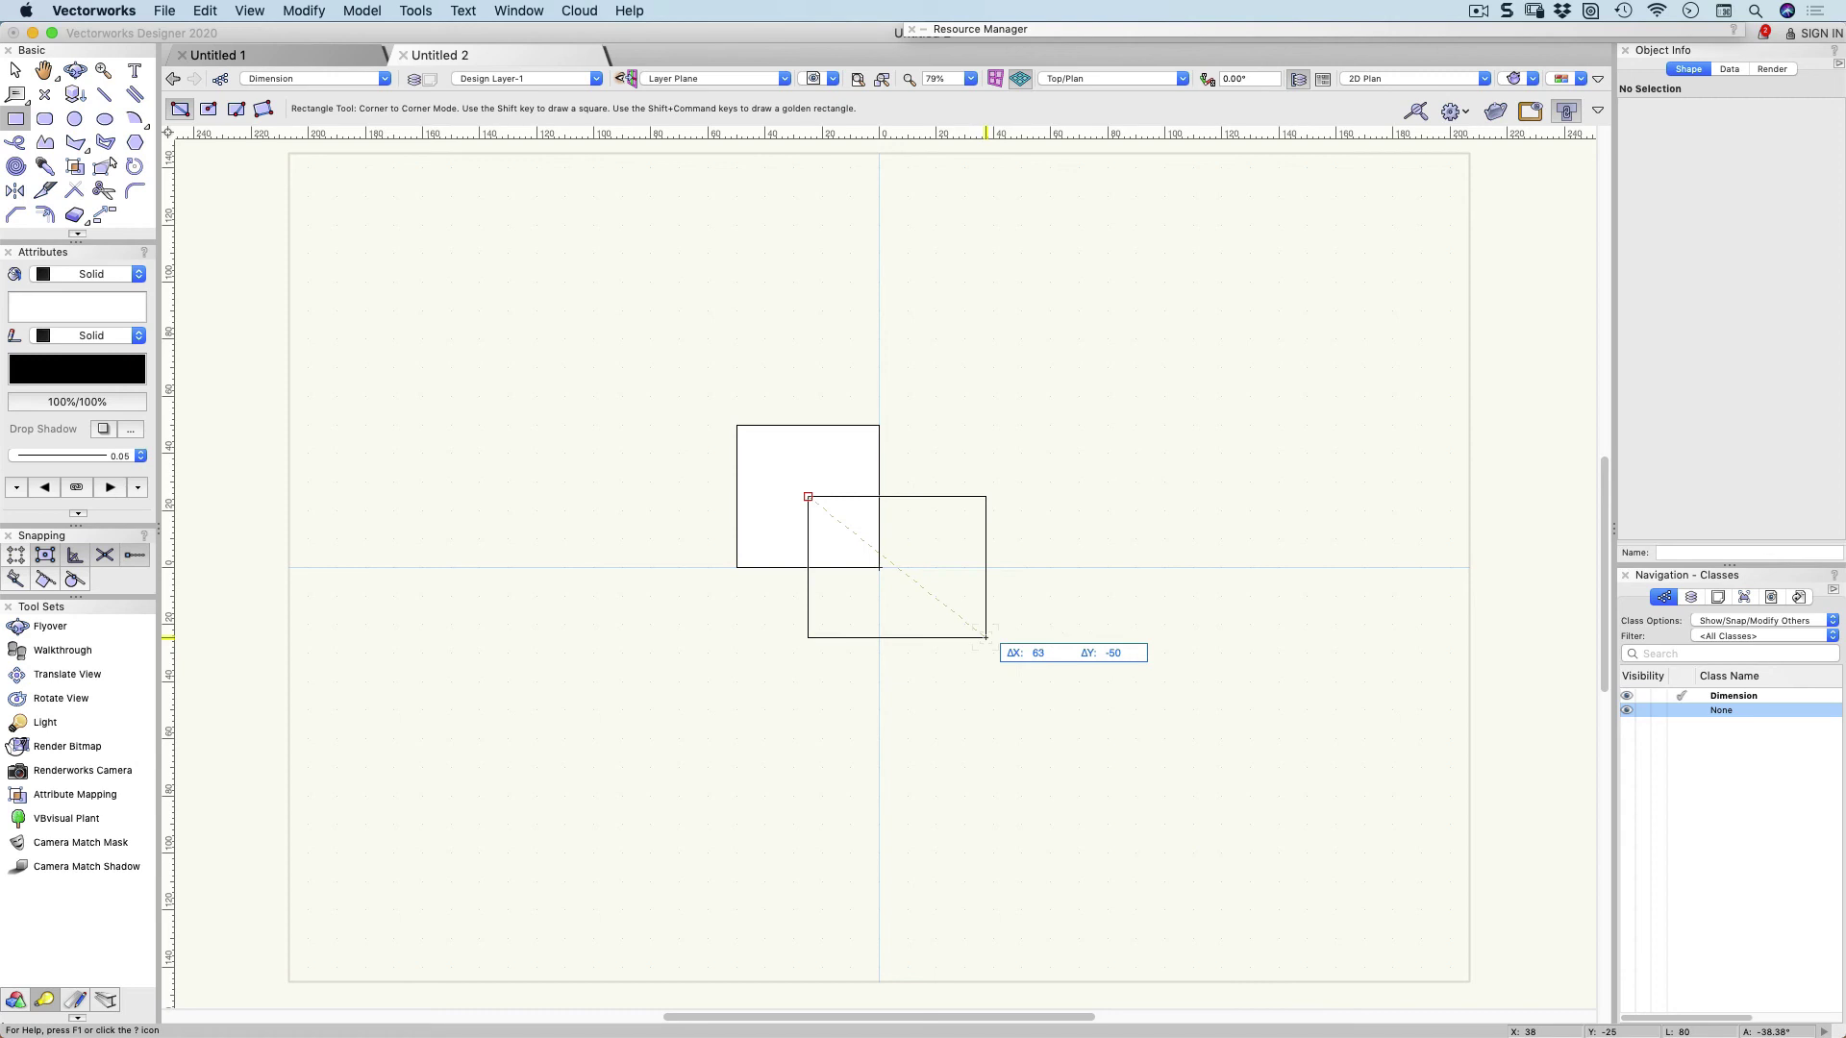
key("Tab")
type("50")
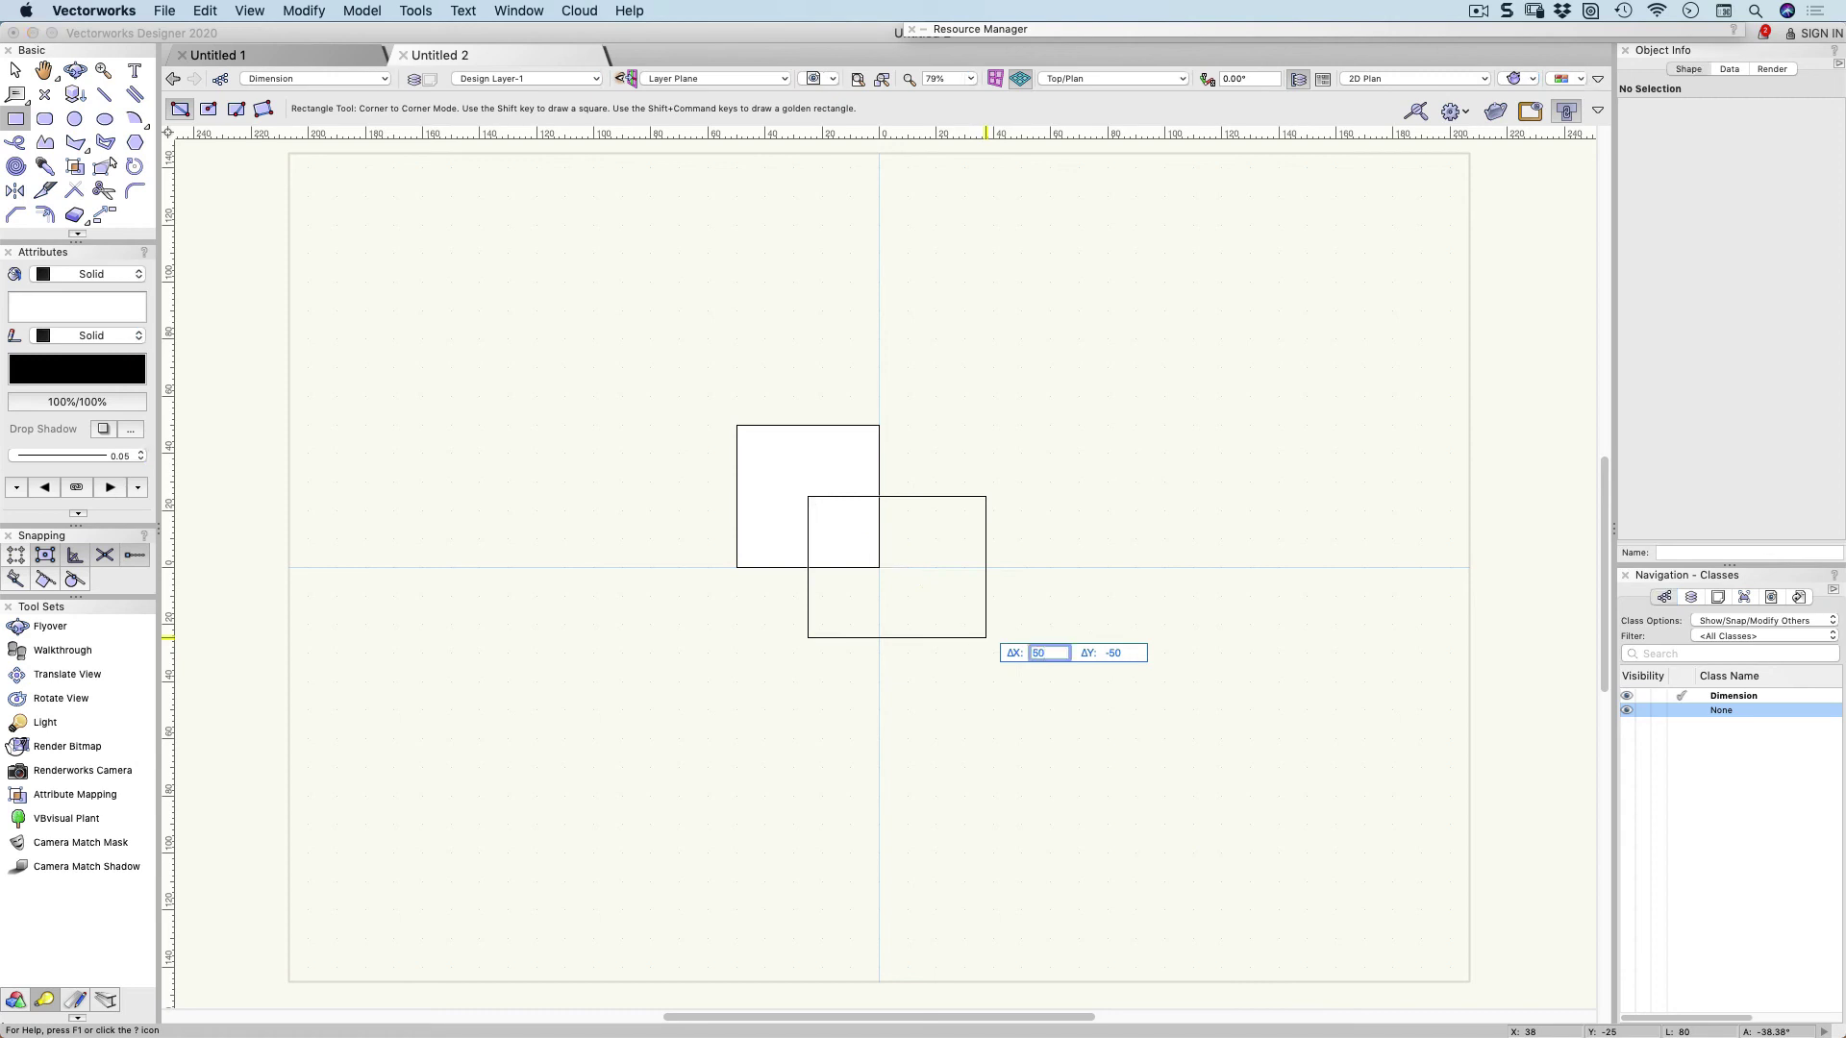
left_click(986, 638)
key("Tab")
type("-50")
key("Tab")
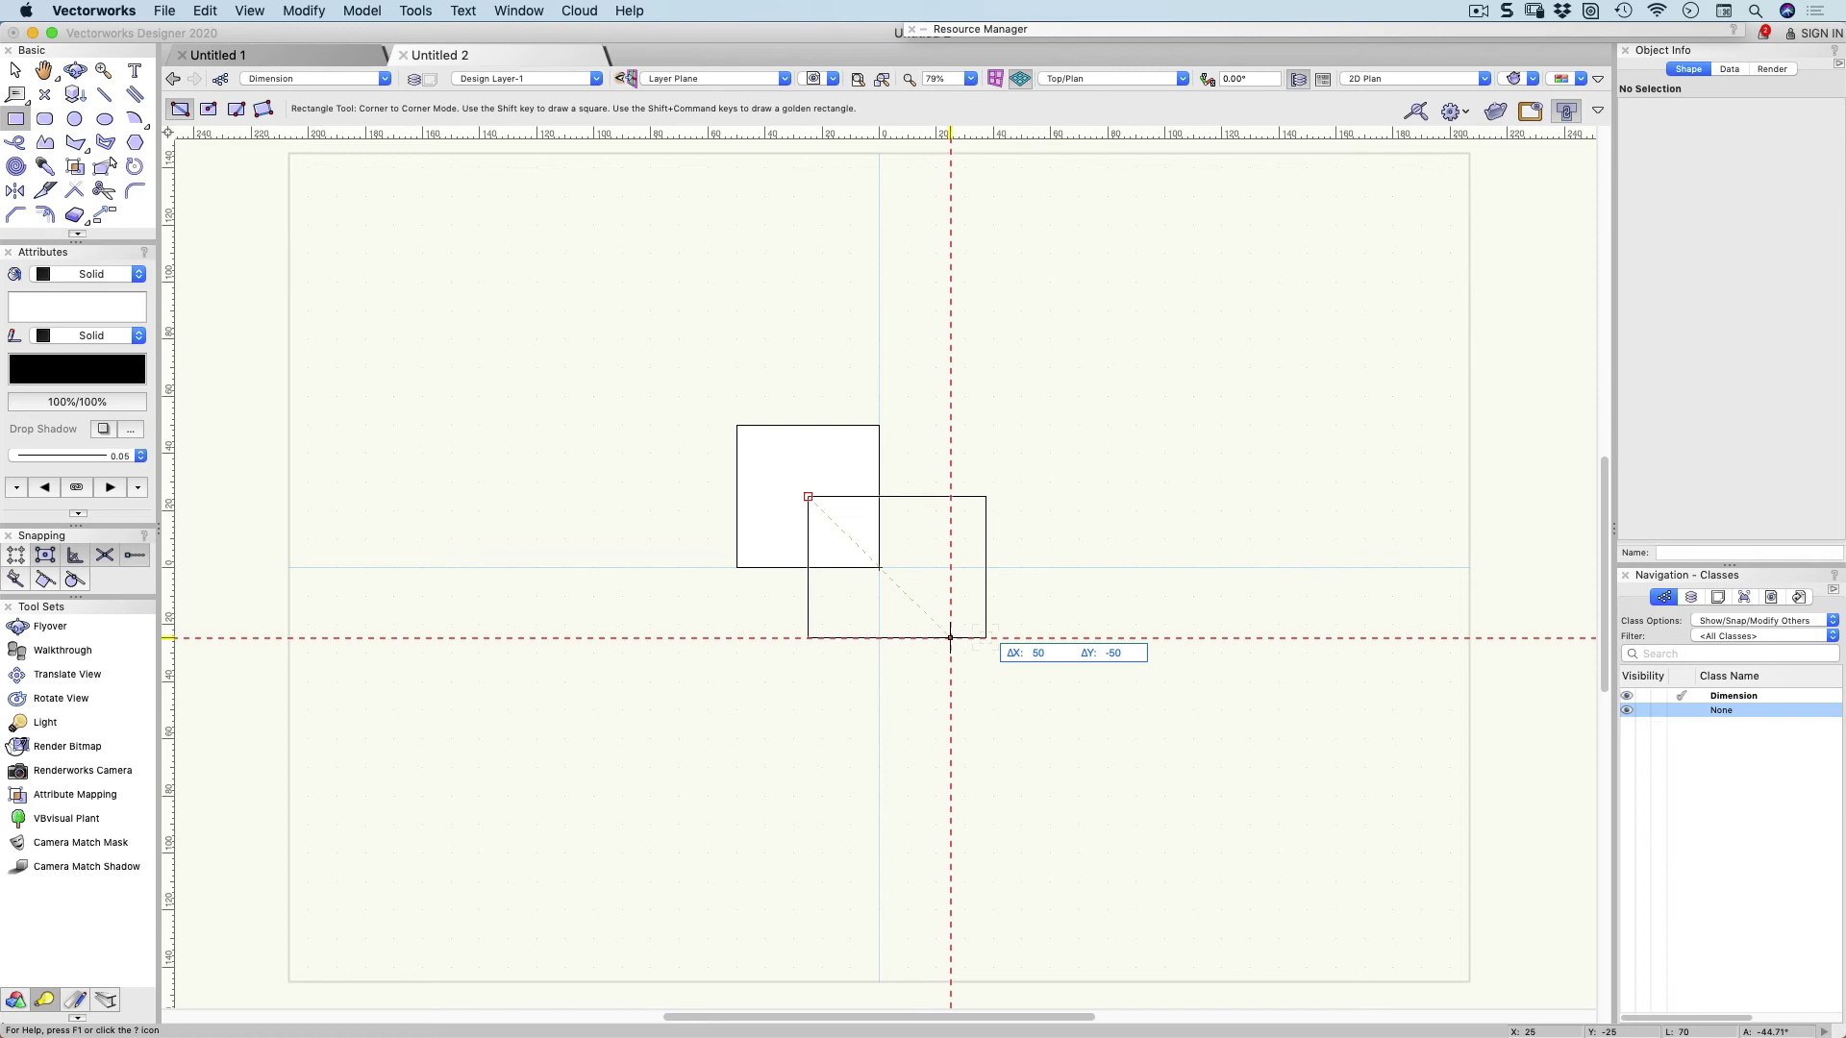
key("Return")
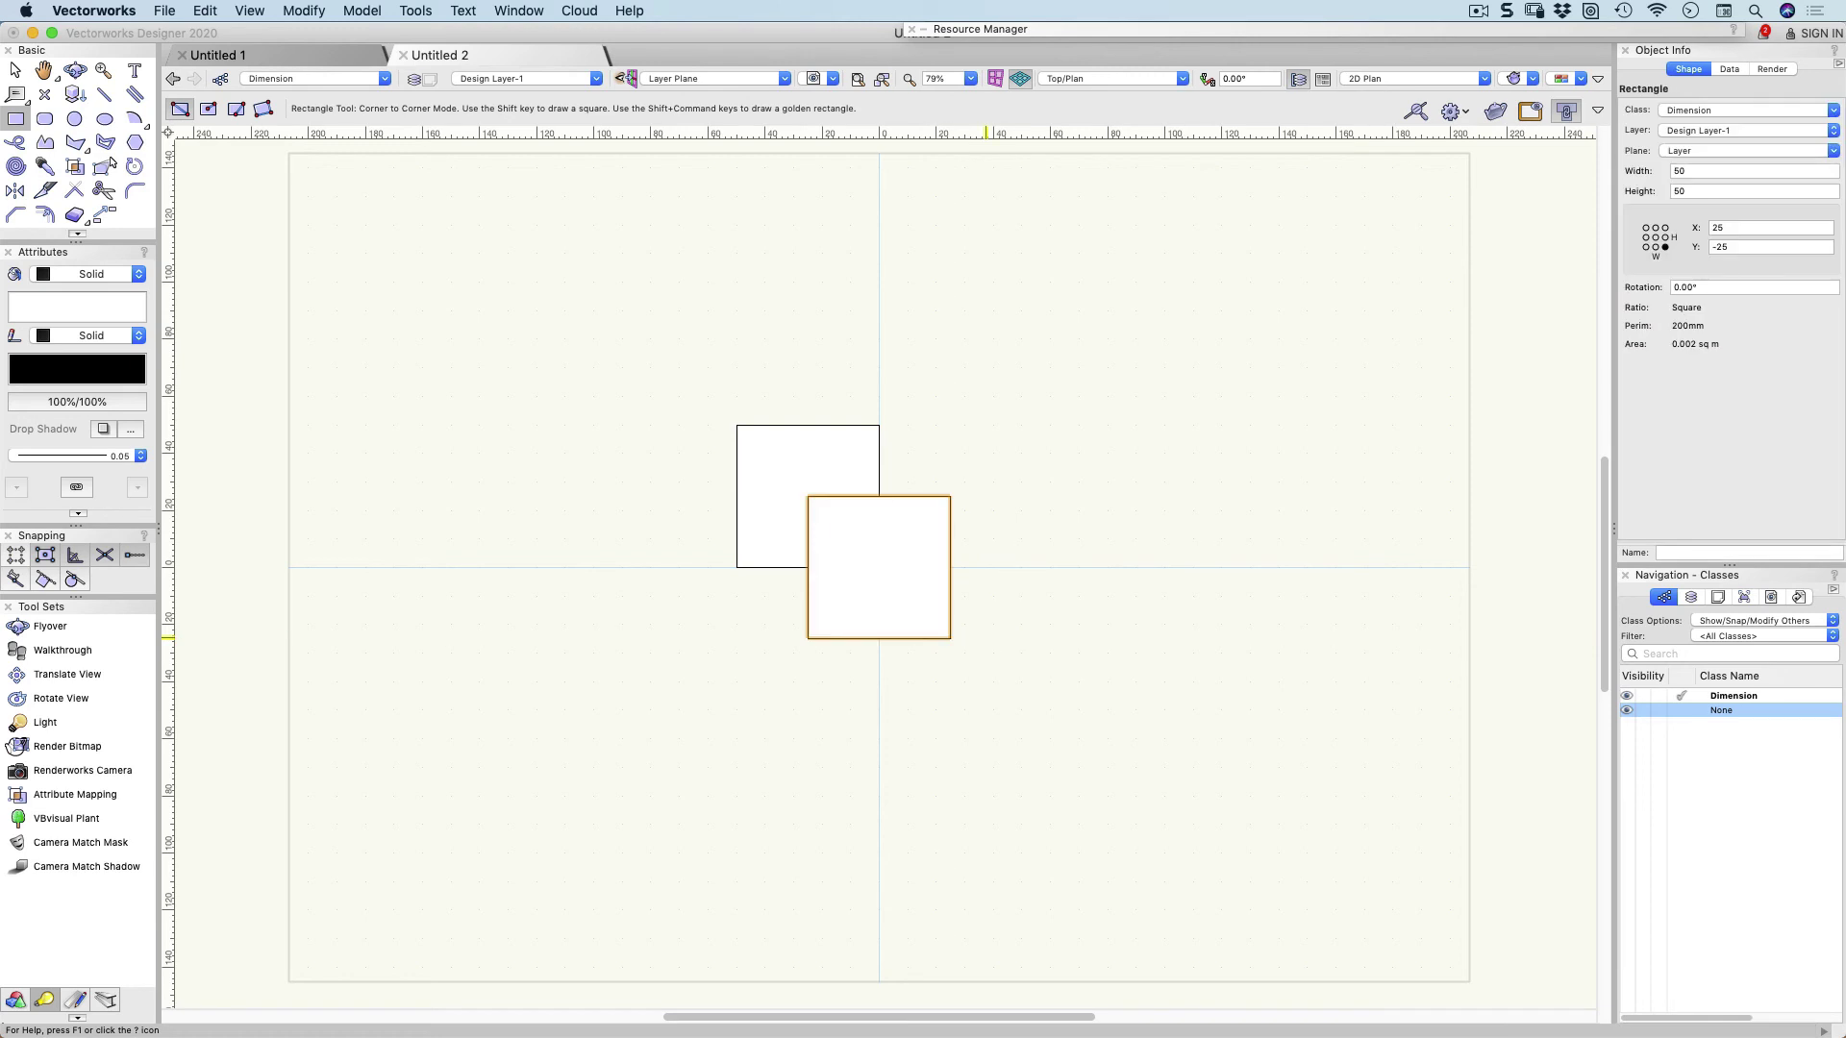
key("Delete")
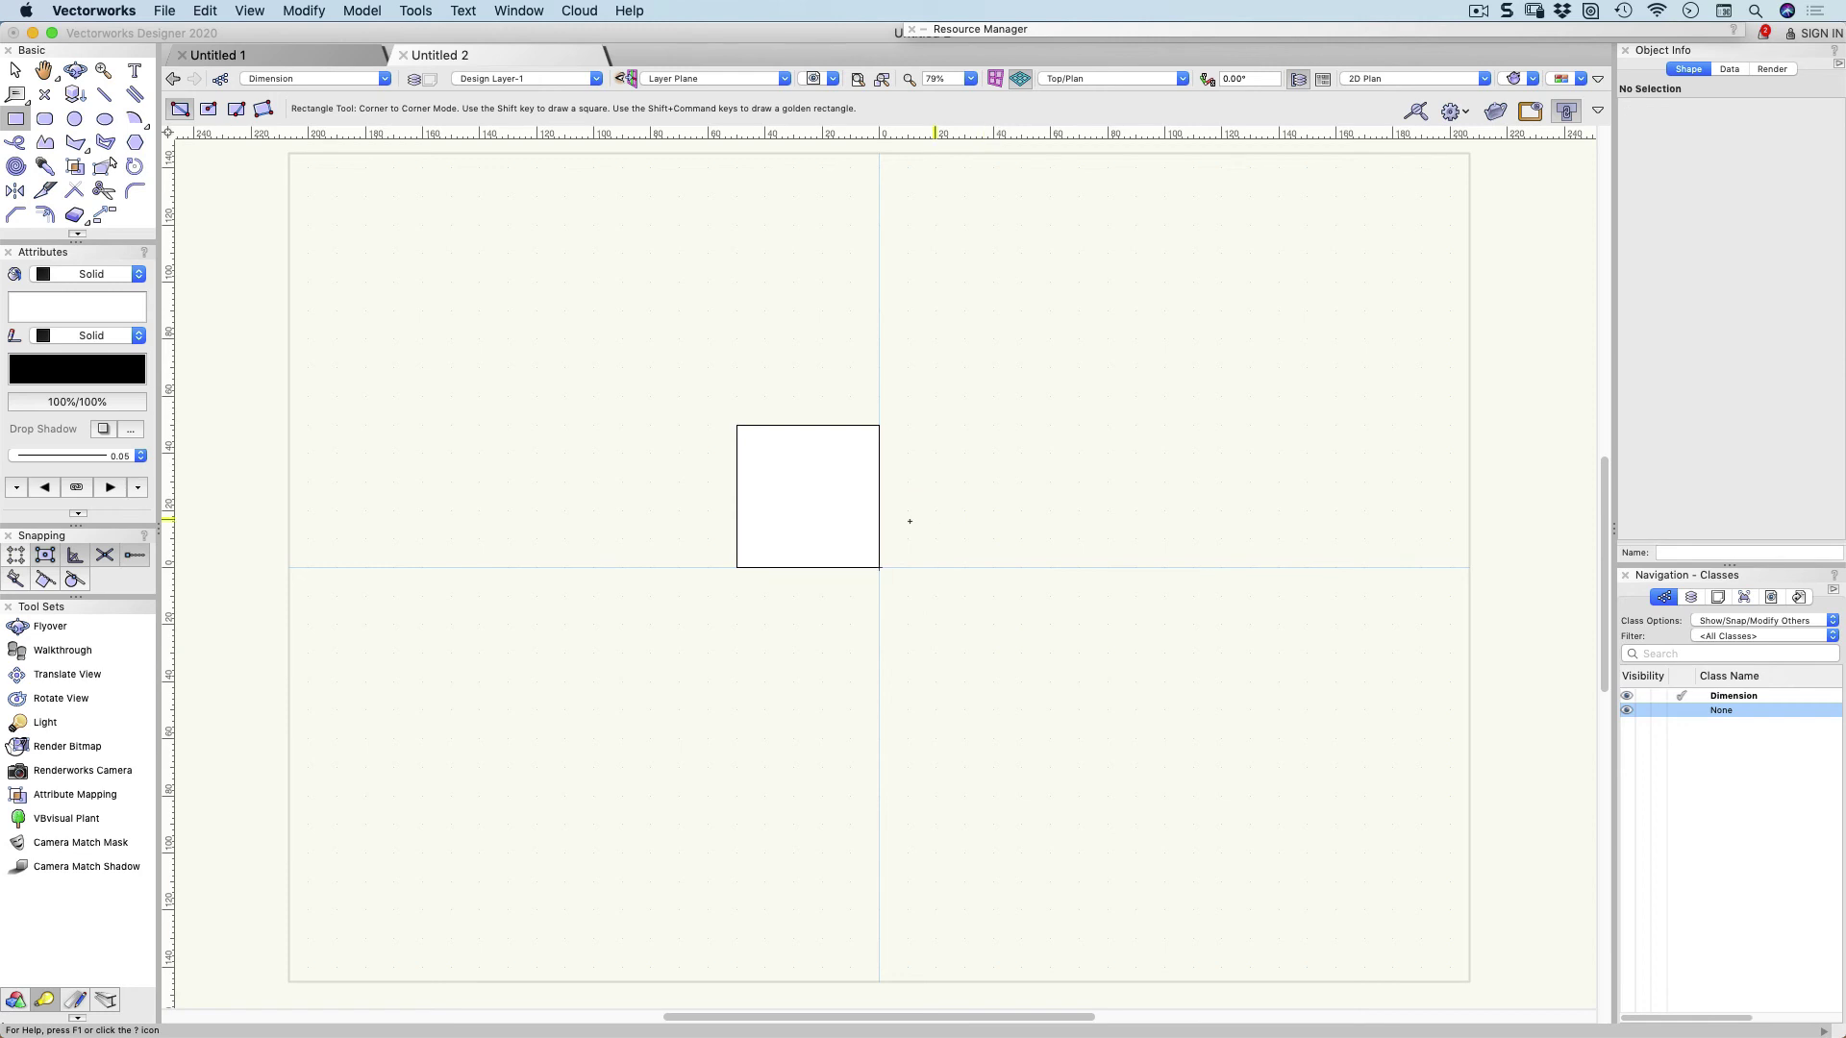
Draw a 50 mm square from the centre of the existing square, using offsets X 50 and Y -50.
left_click(807, 496)
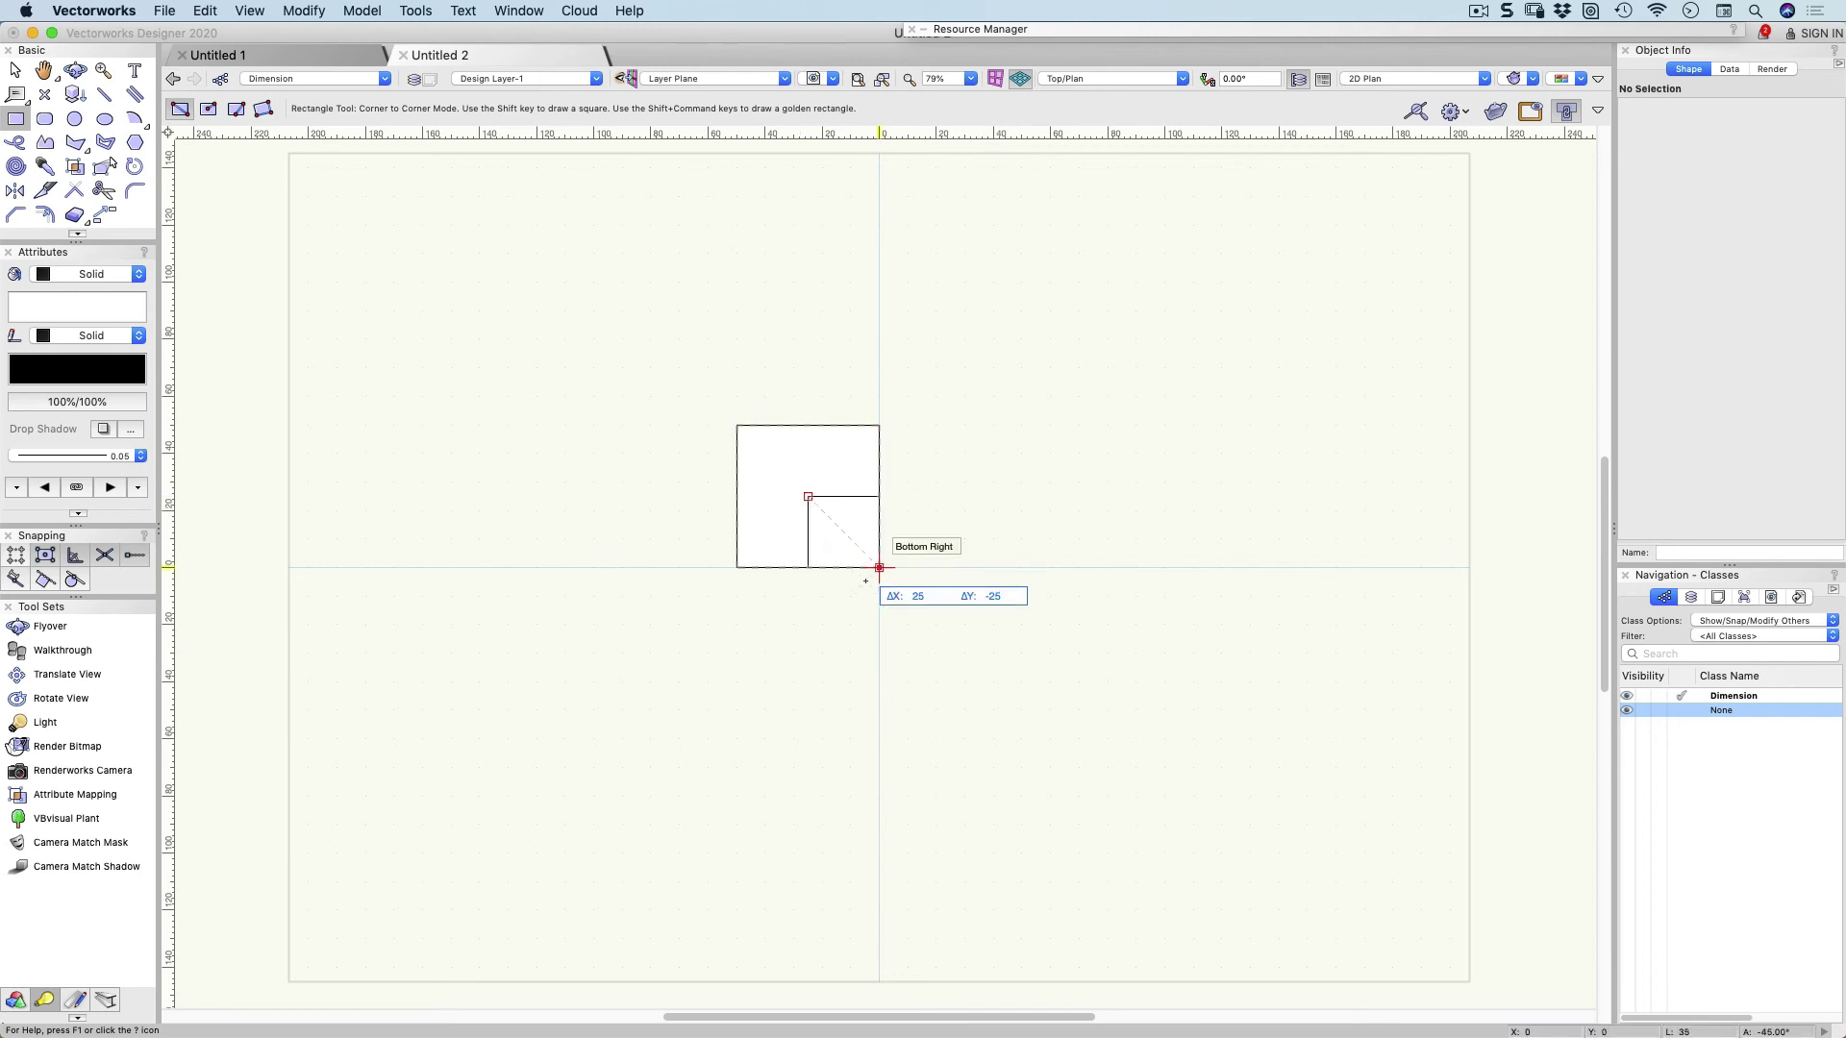
key("Tab")
type("50")
key("Tab")
type("-50")
key("Tab")
key("Return")
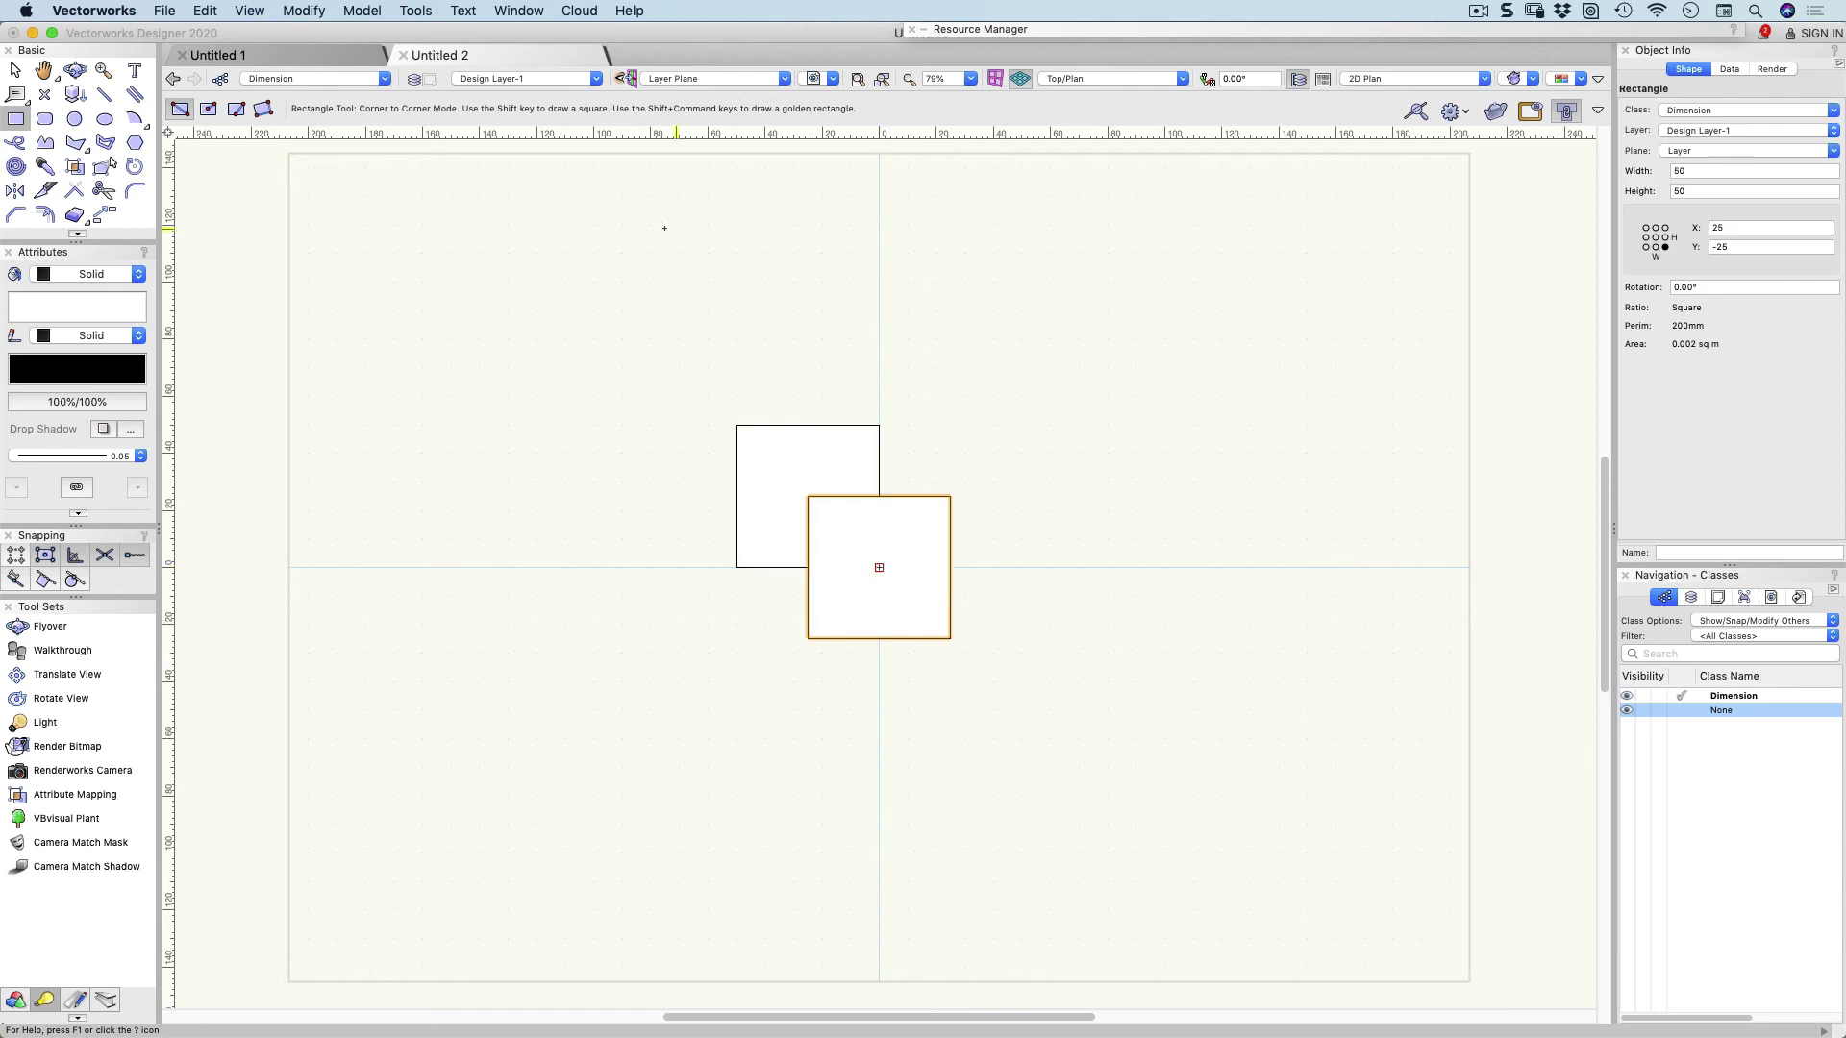
Create a 50 by 50 mm rectangle by dialog in class None, anchored at its top-left corner, and place it on the origin.
double_click(16, 120)
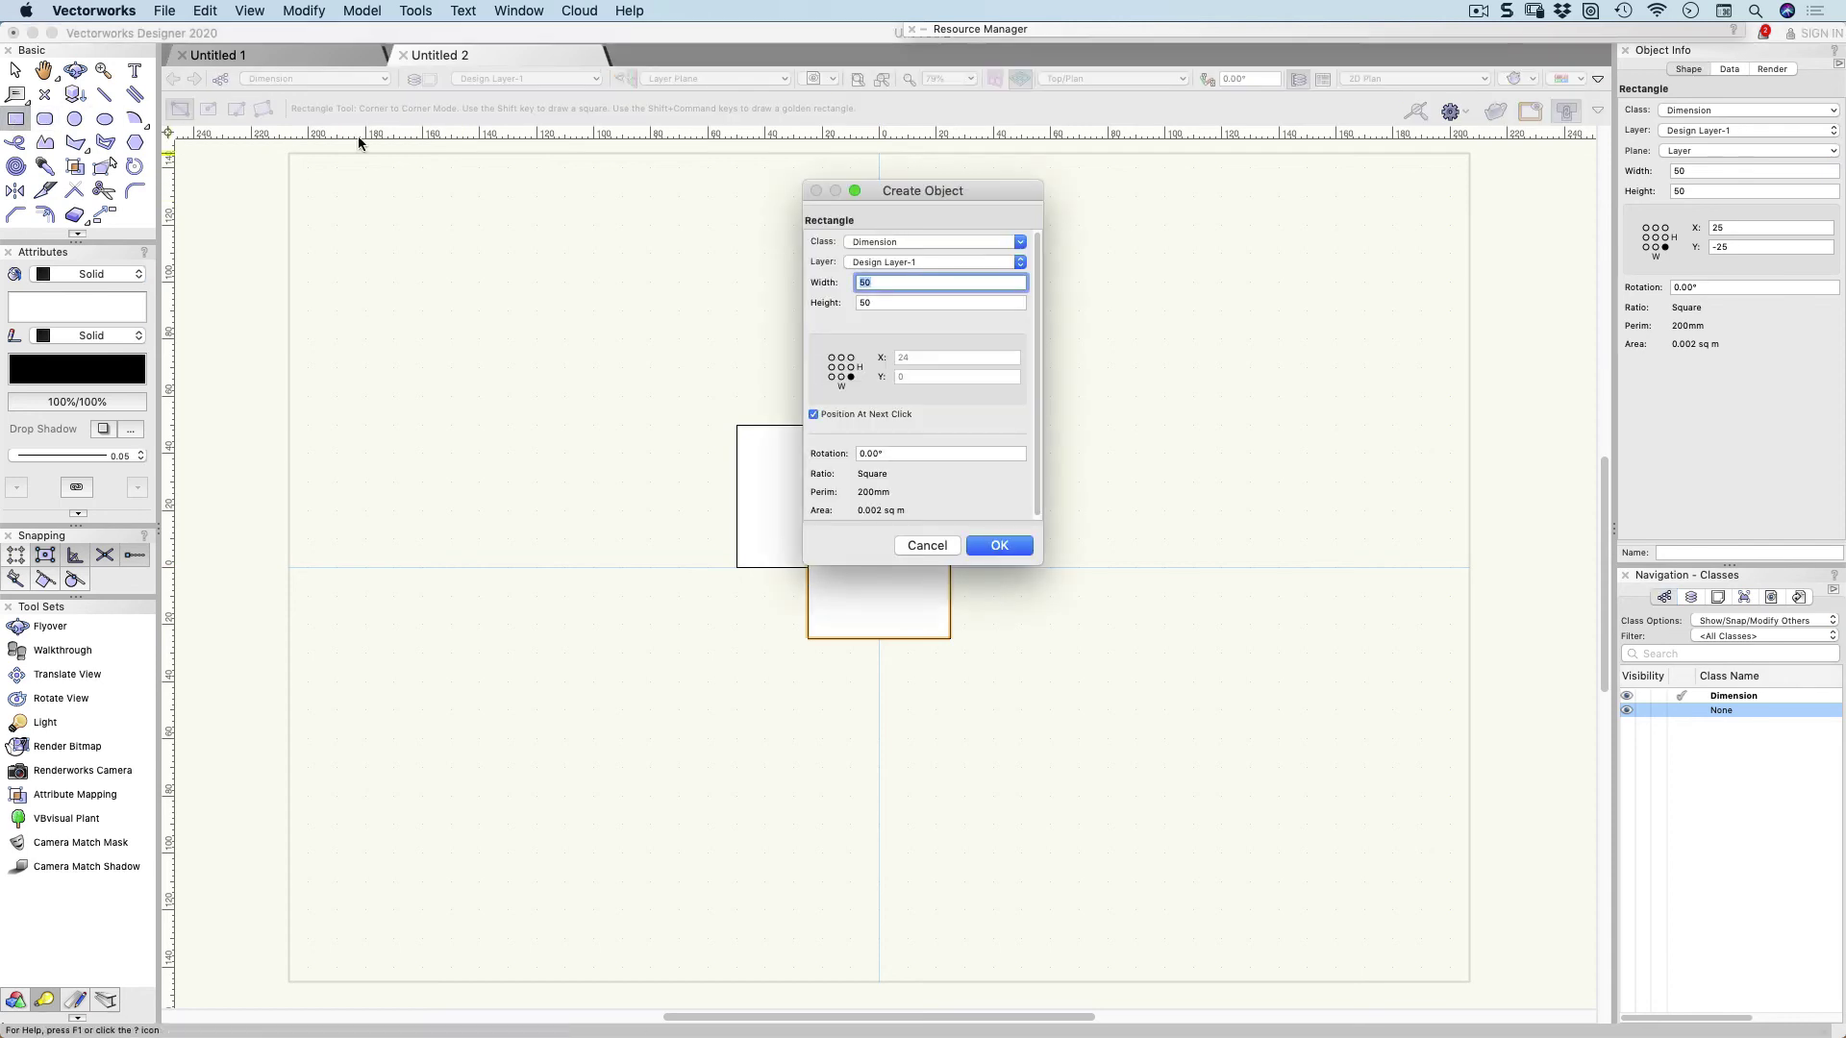
left_click(881, 243)
left_click(898, 345)
left_click(831, 358)
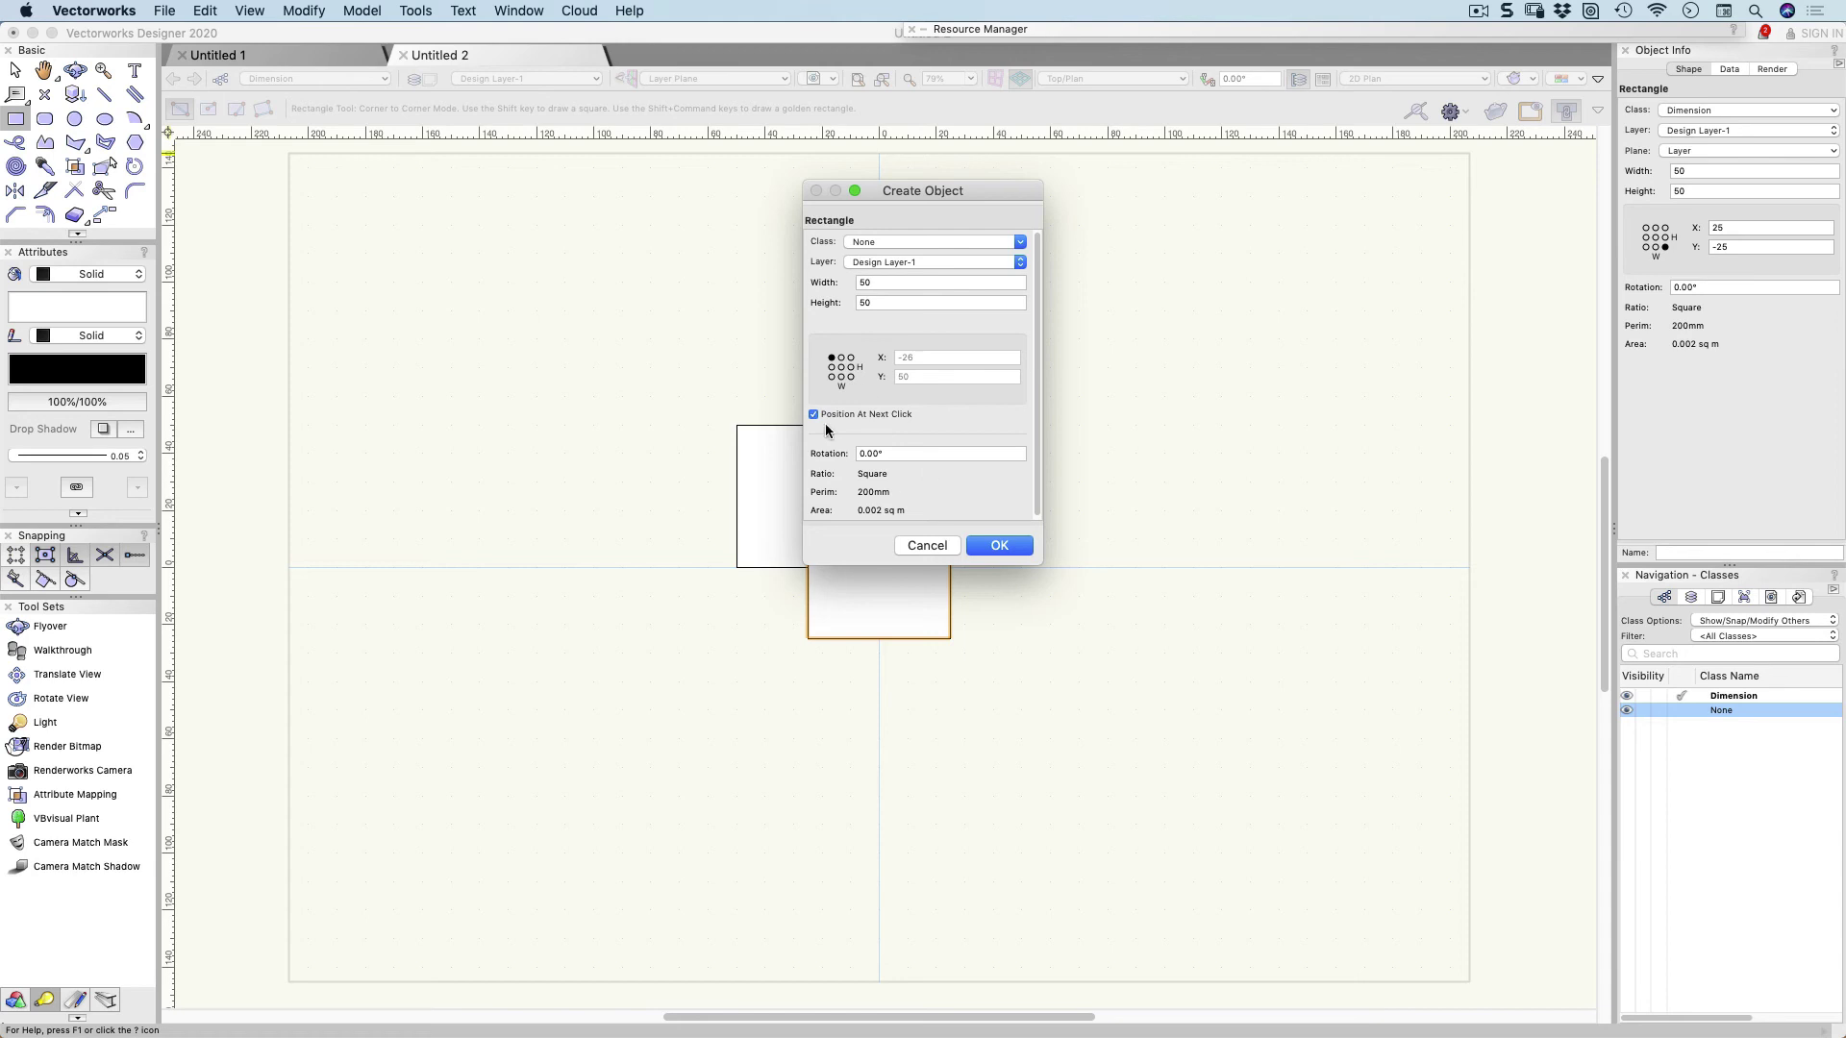
left_click(1002, 546)
left_click(880, 568)
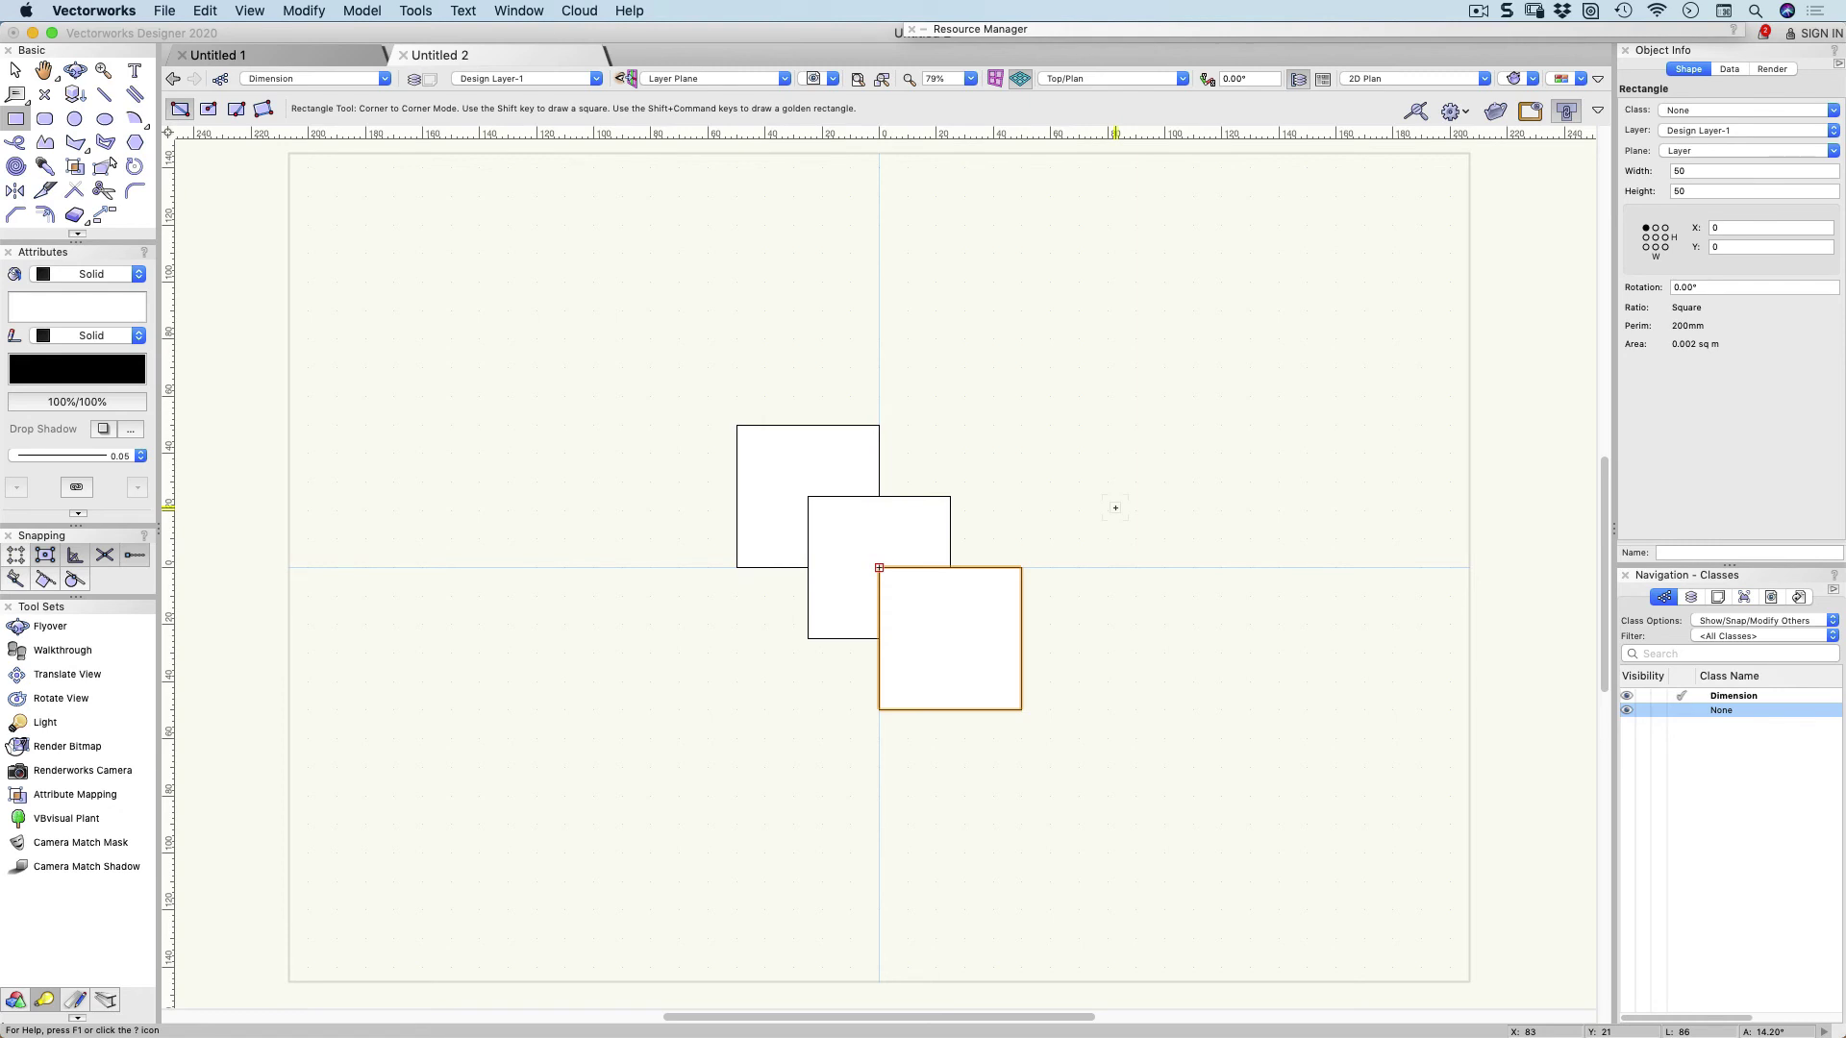
Delete the square just placed at the origin and make None the active class.
key("Delete")
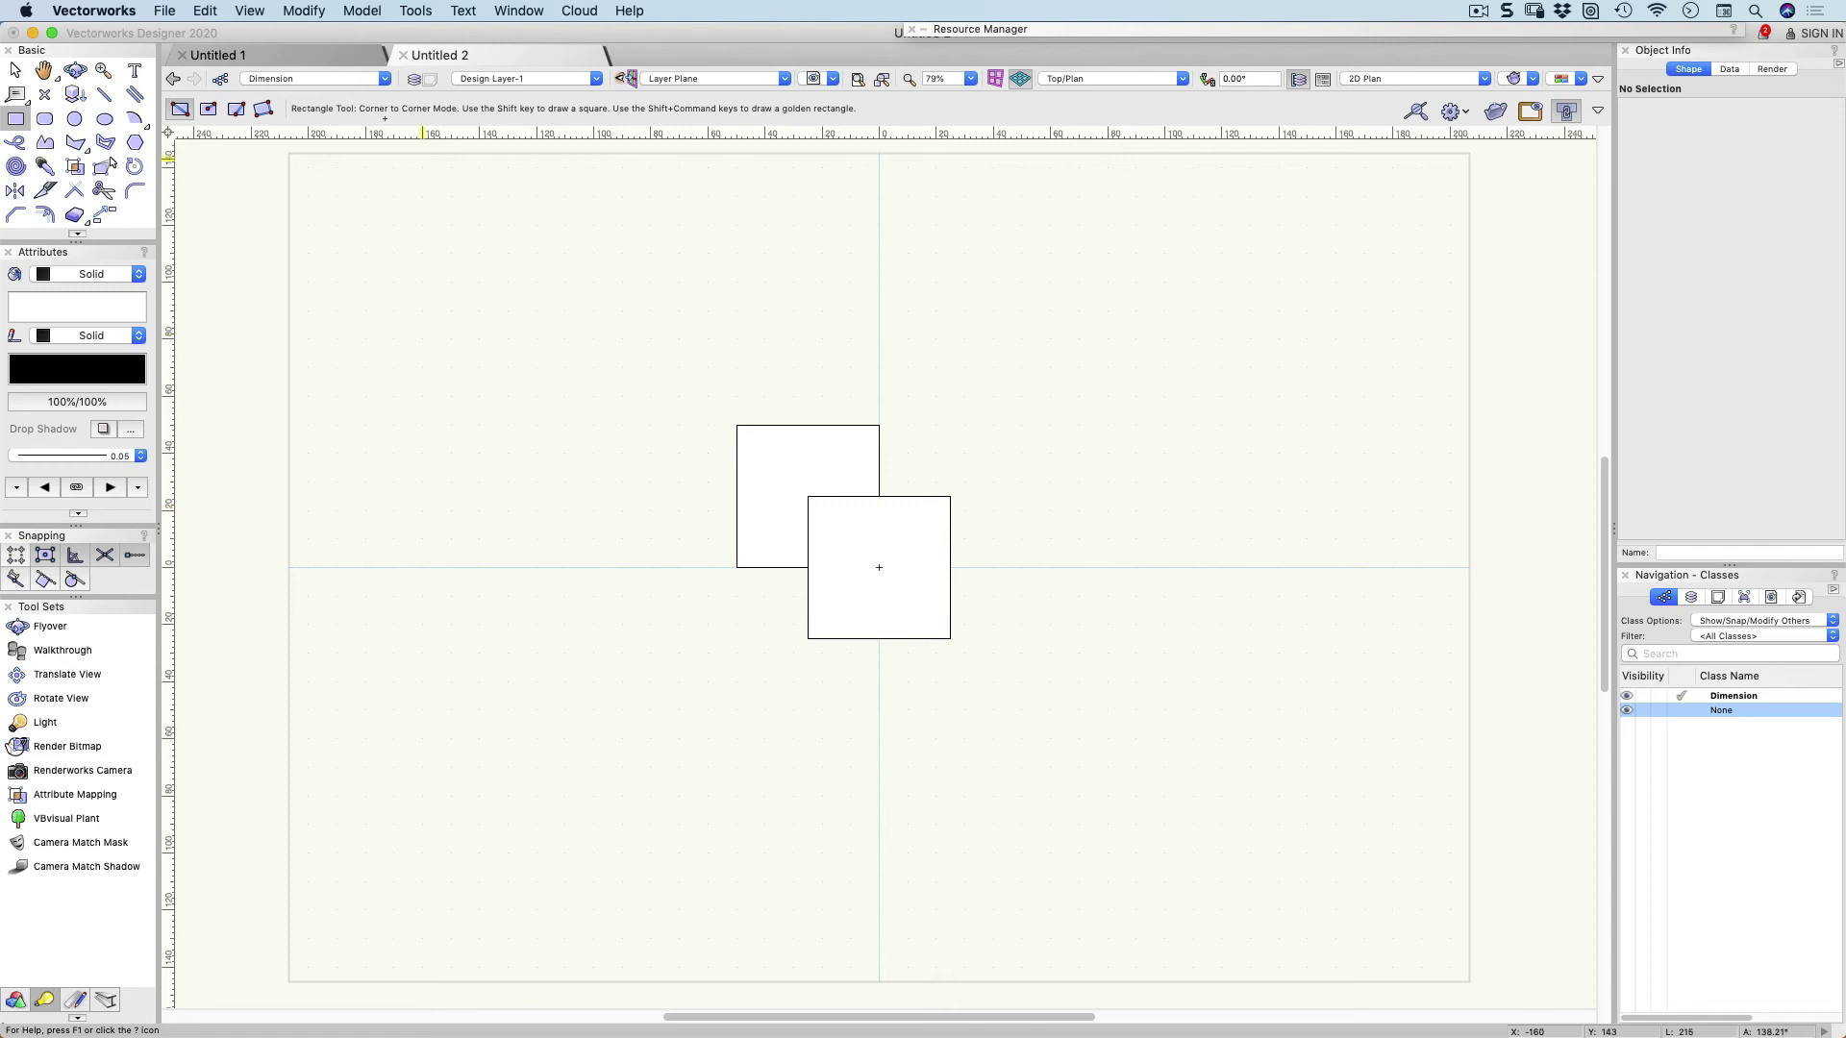
left_click(360, 75)
left_click(314, 179)
Create a 50 by 50 mm square in class None with its top-left corner placed on the origin.
double_click(15, 119)
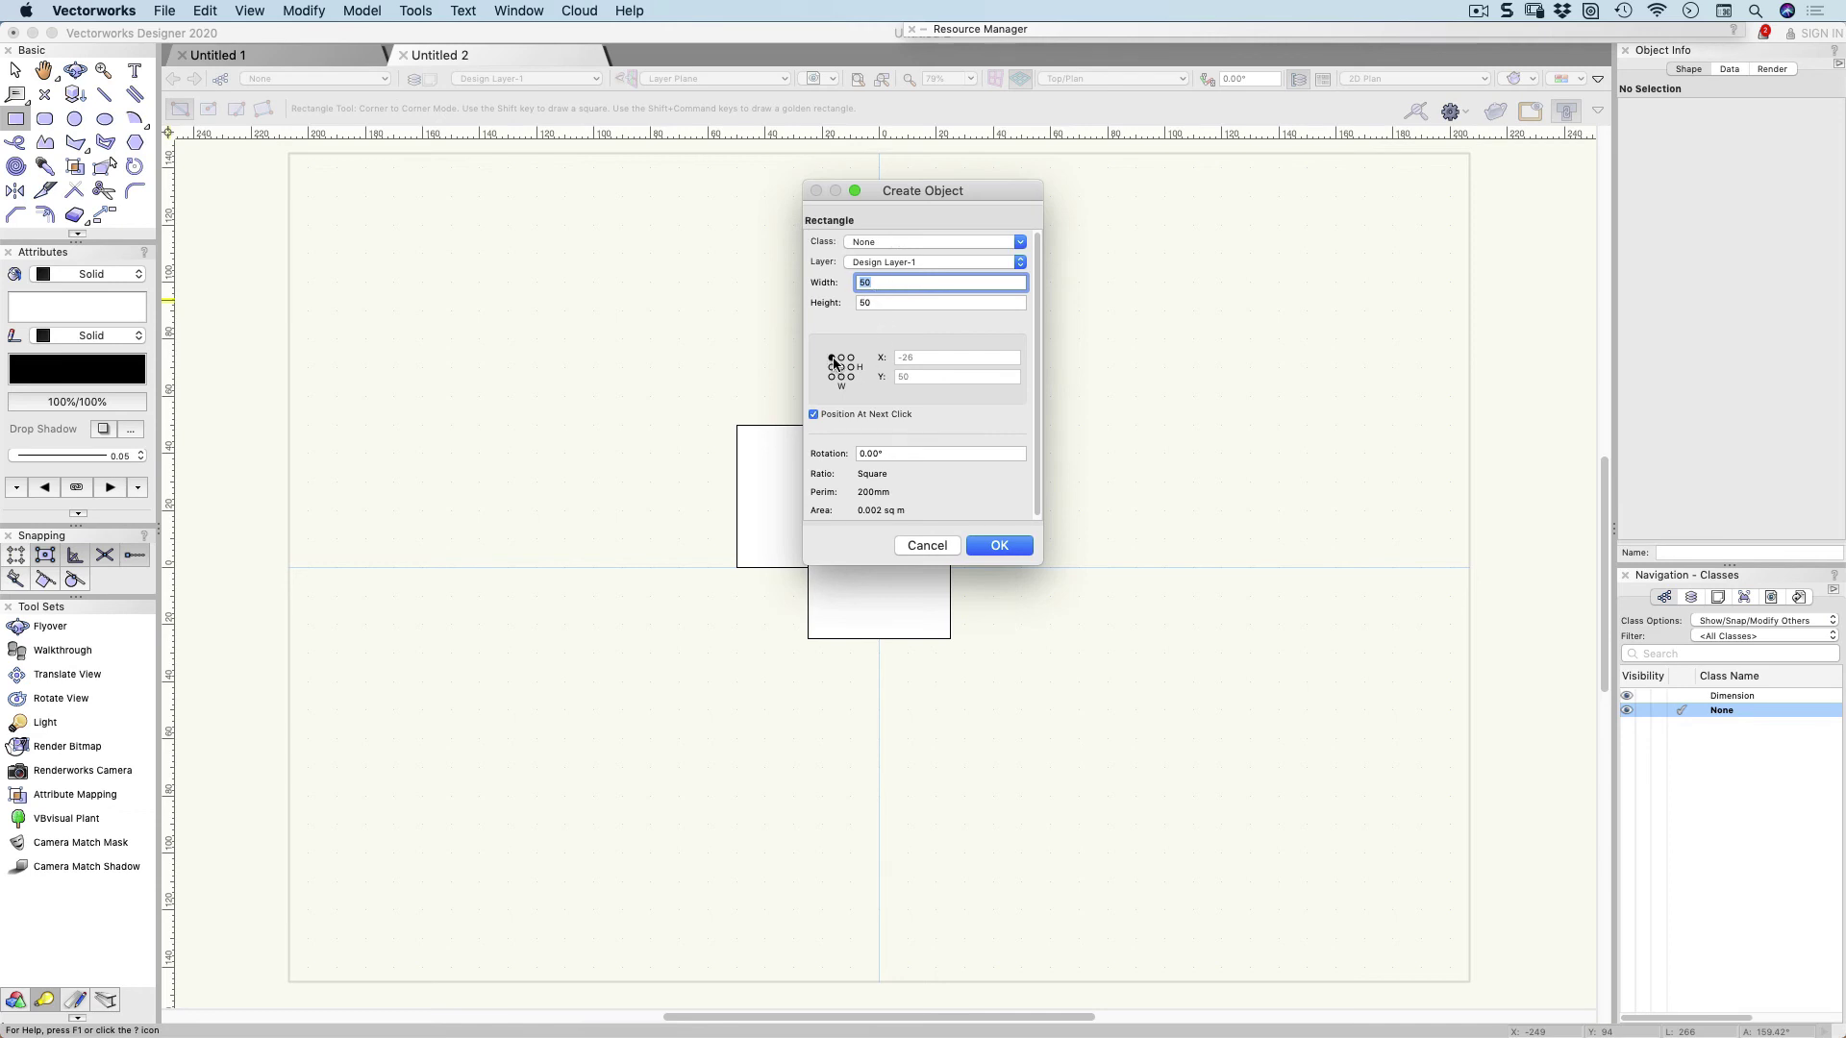
left_click(998, 546)
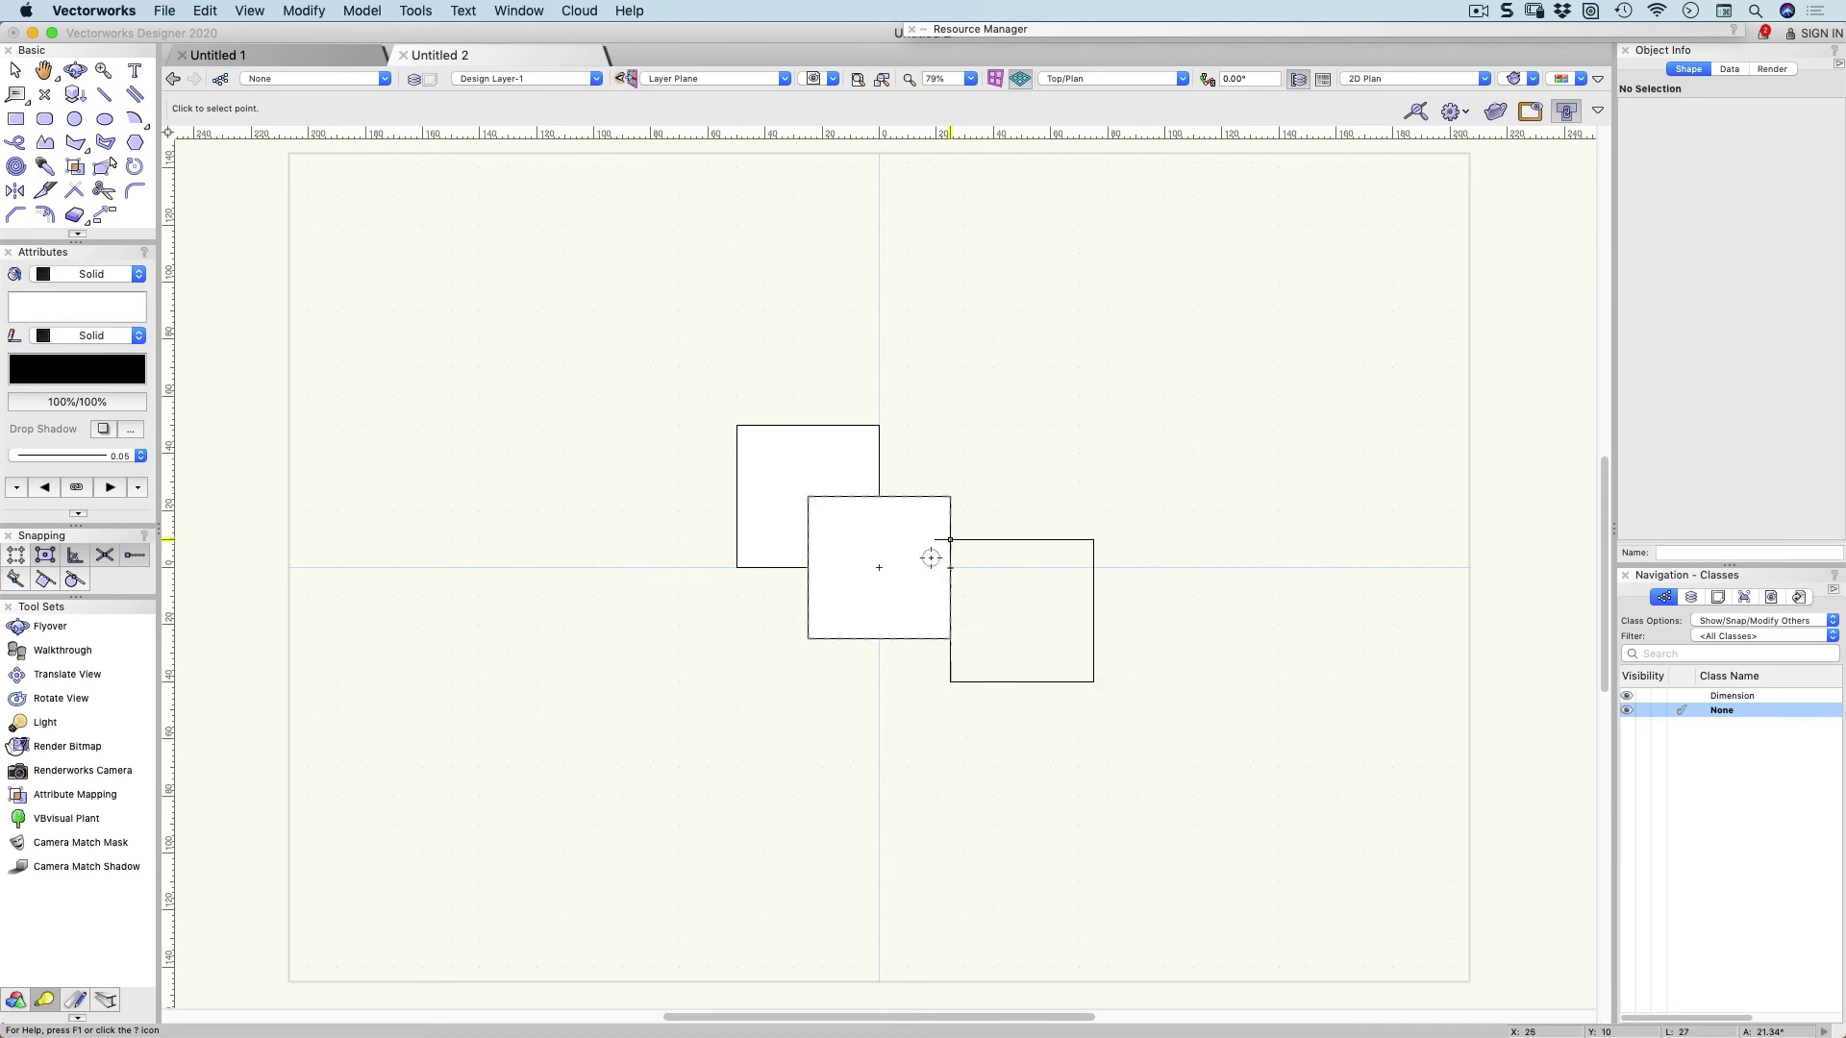
left_click(879, 567)
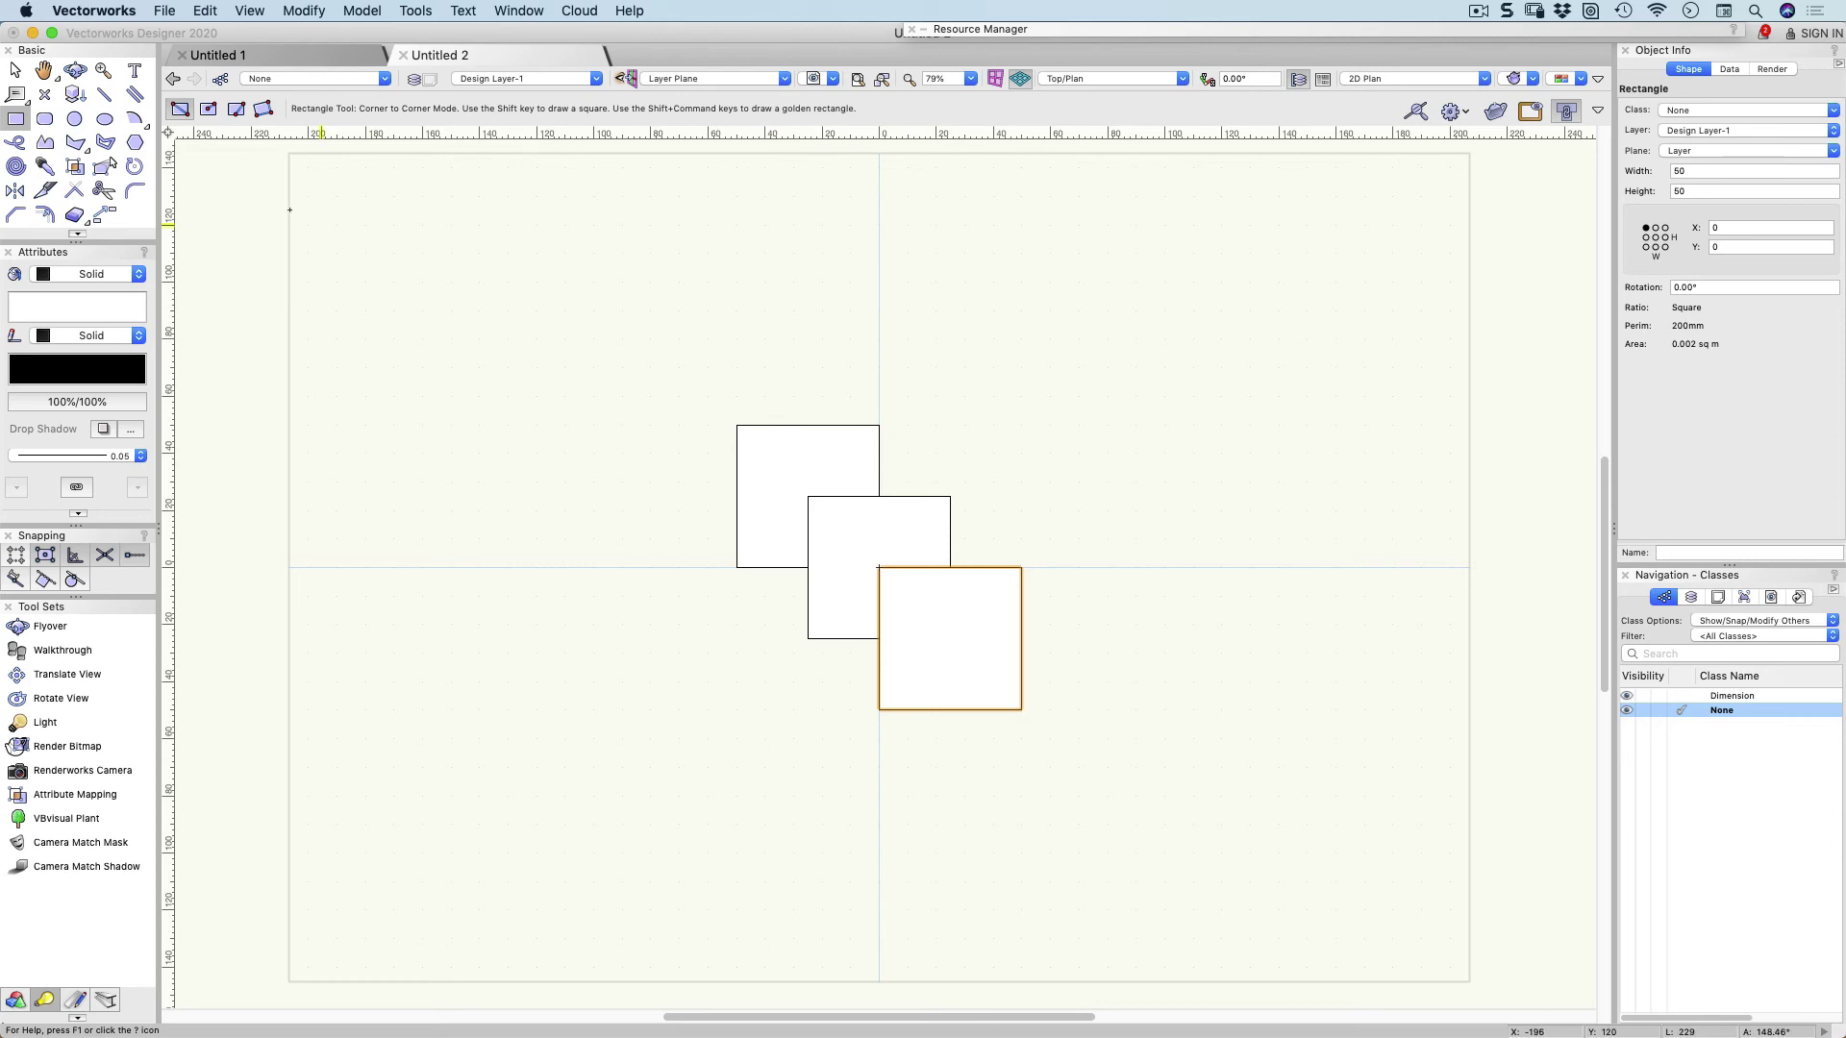
Switch to the Selection tool, change to the Rectangle tool, and return to the Selection tool.
left_click(15, 77)
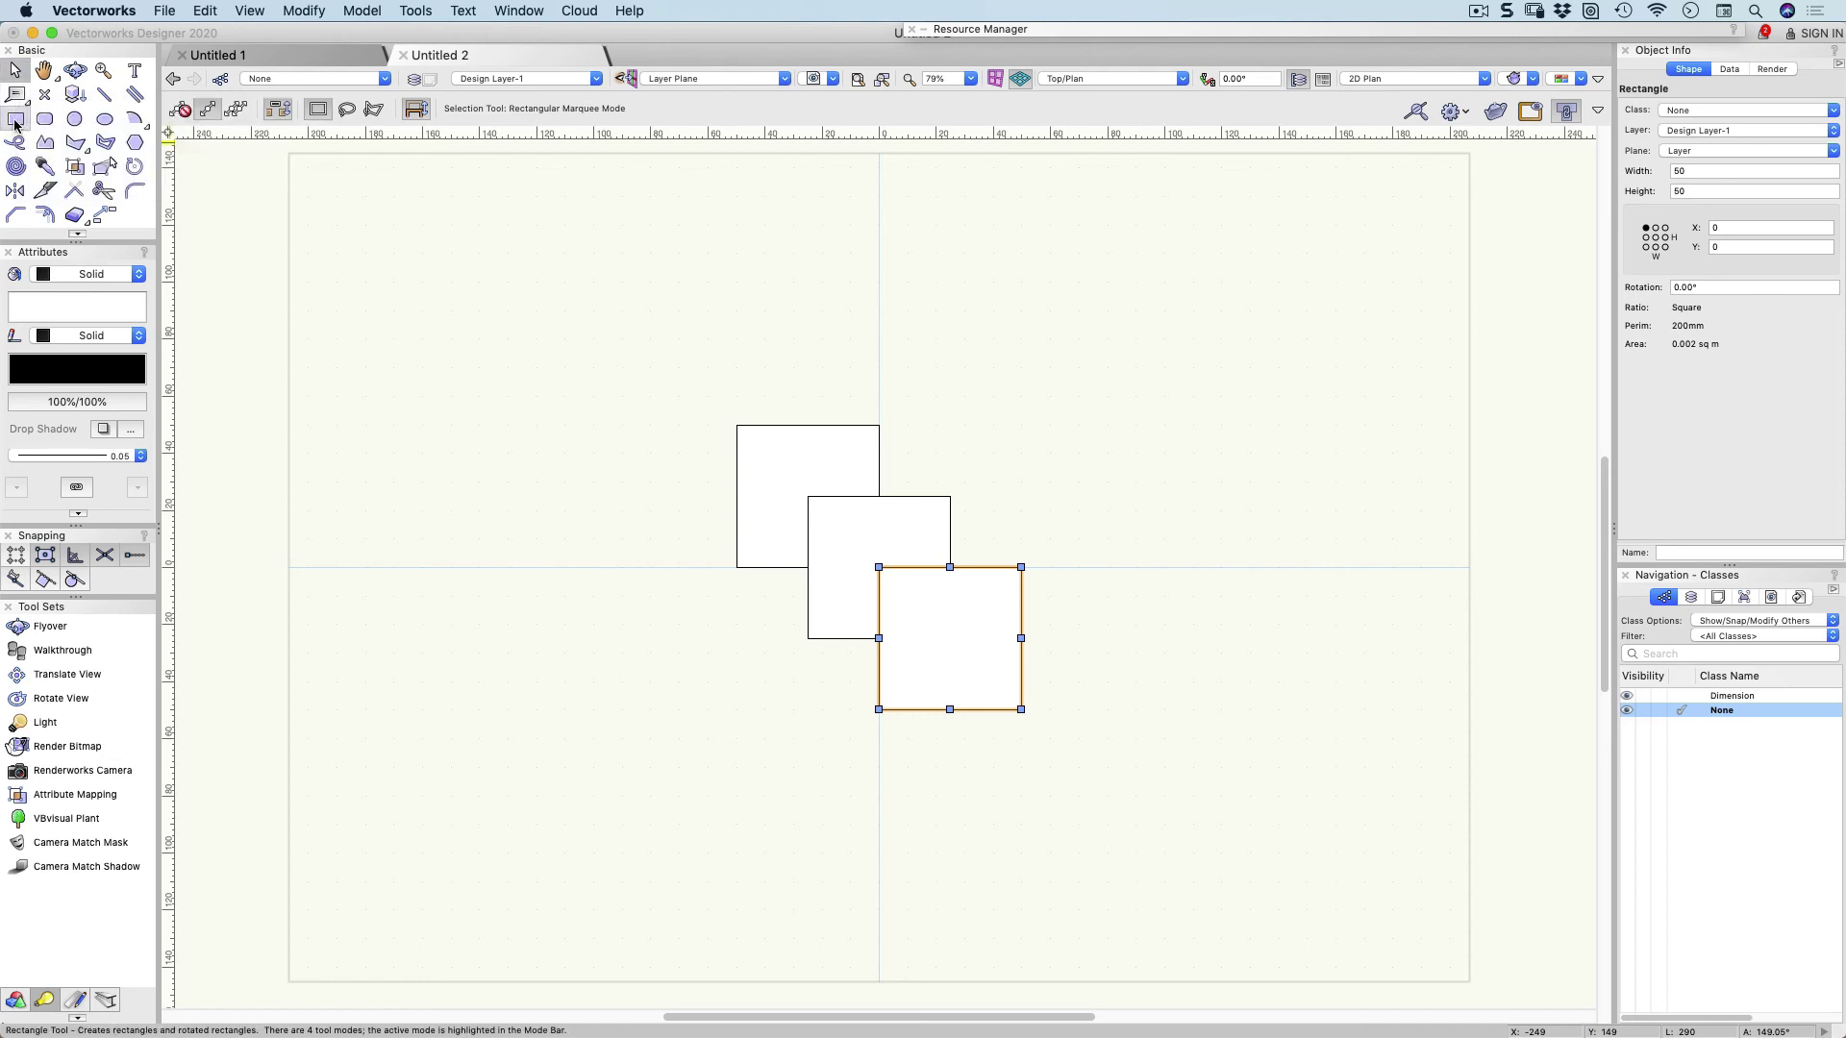
left_click(16, 119)
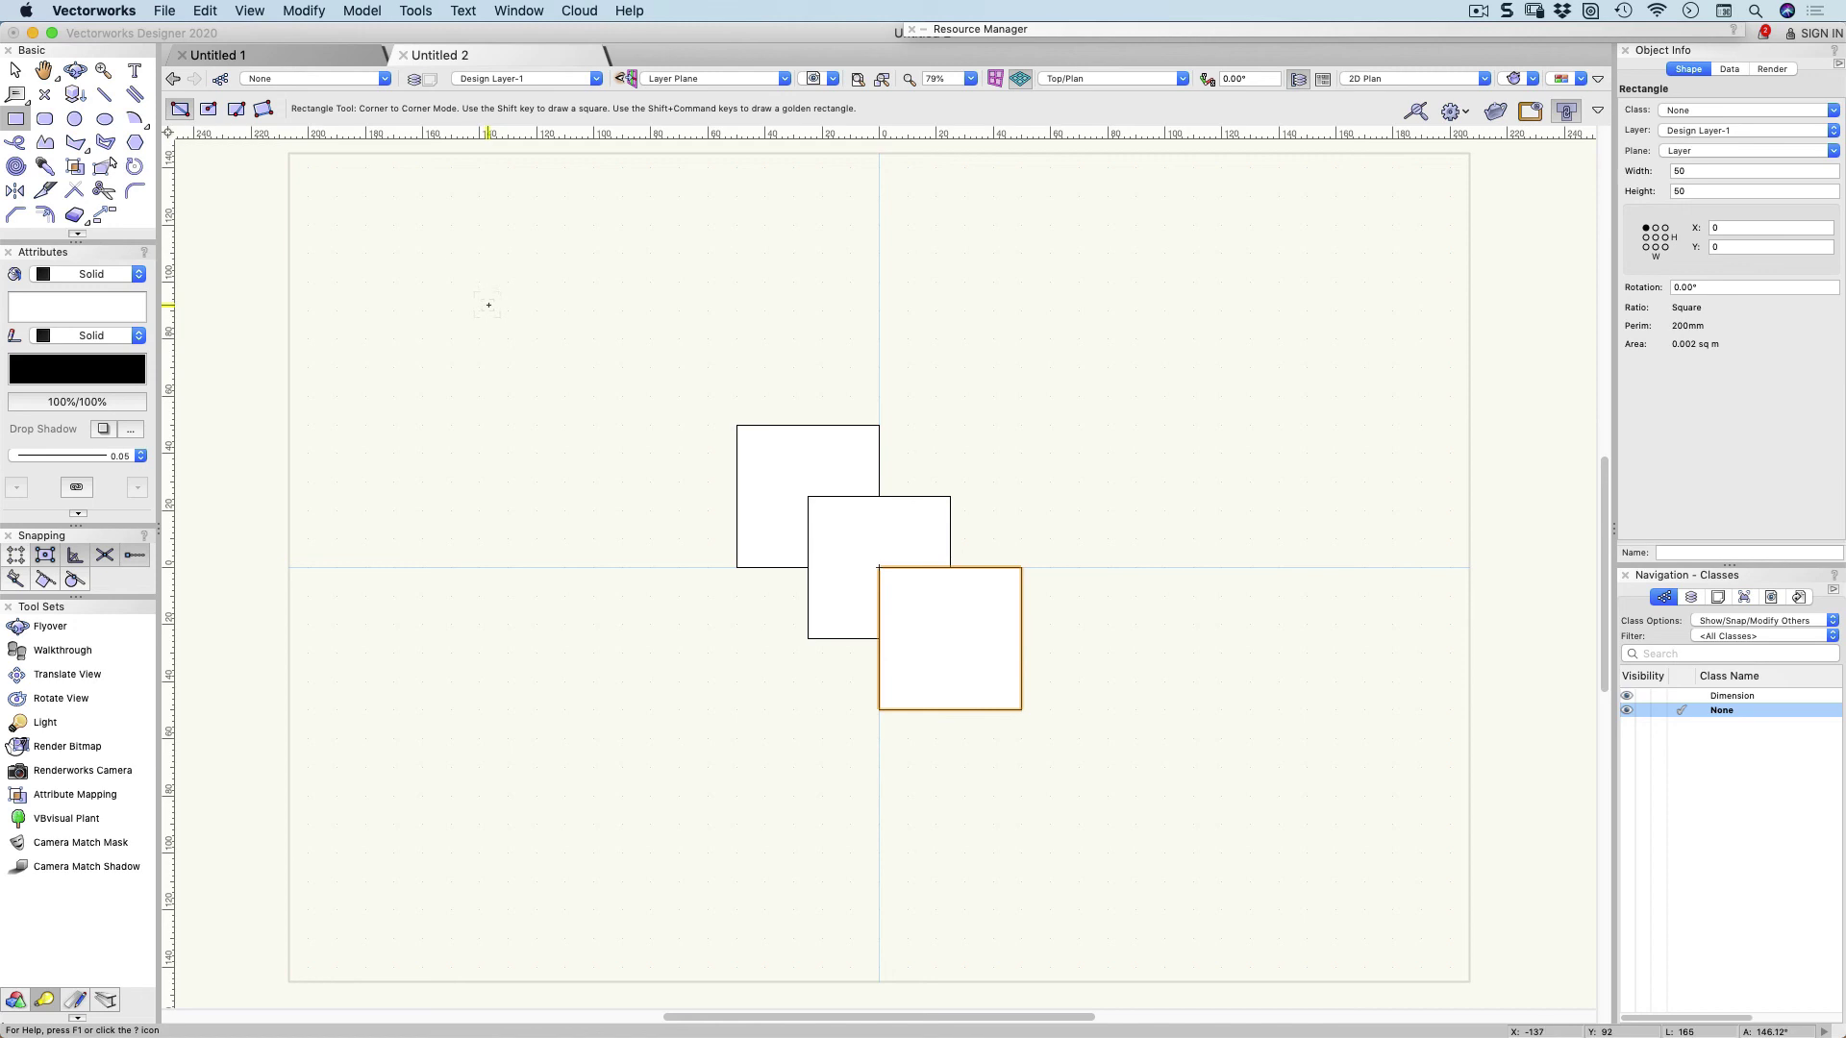
key("x")
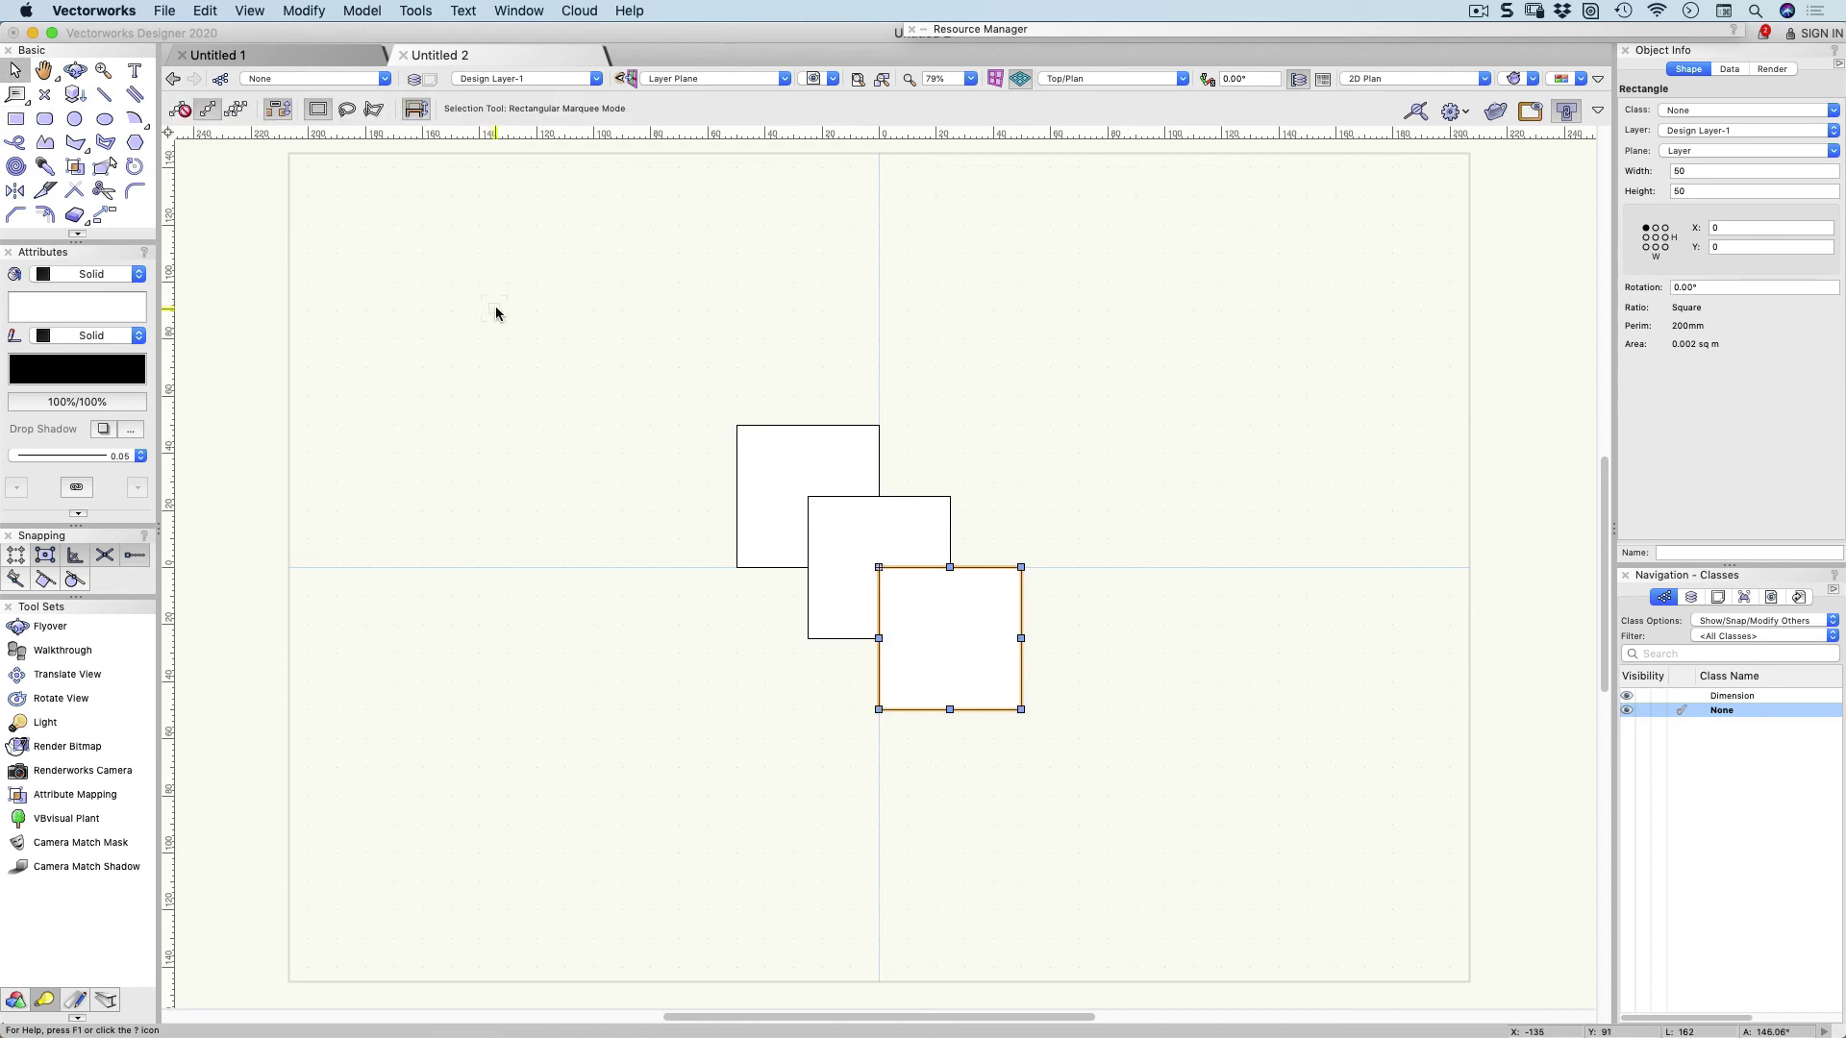
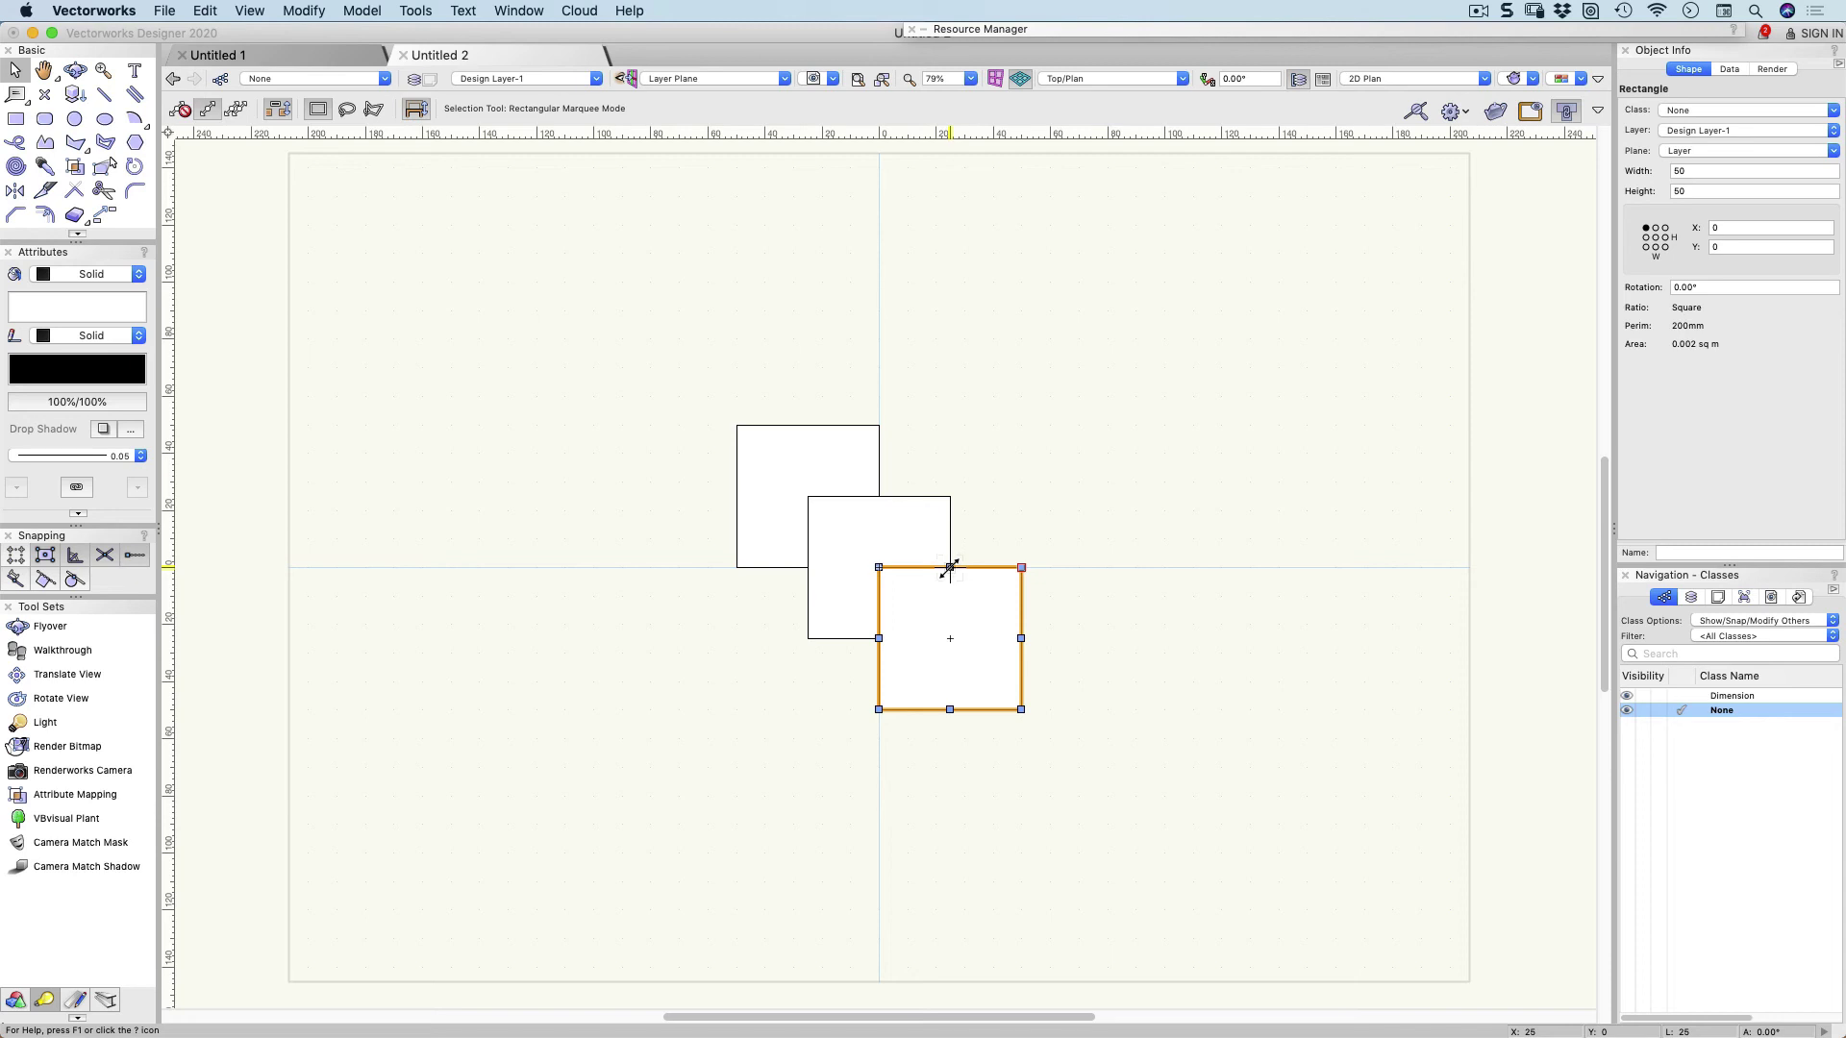
Try reshaping the newest square from the midpoint of its top edge, and cancel the change.
left_click_drag(950, 567, 1059, 528)
key("Escape")
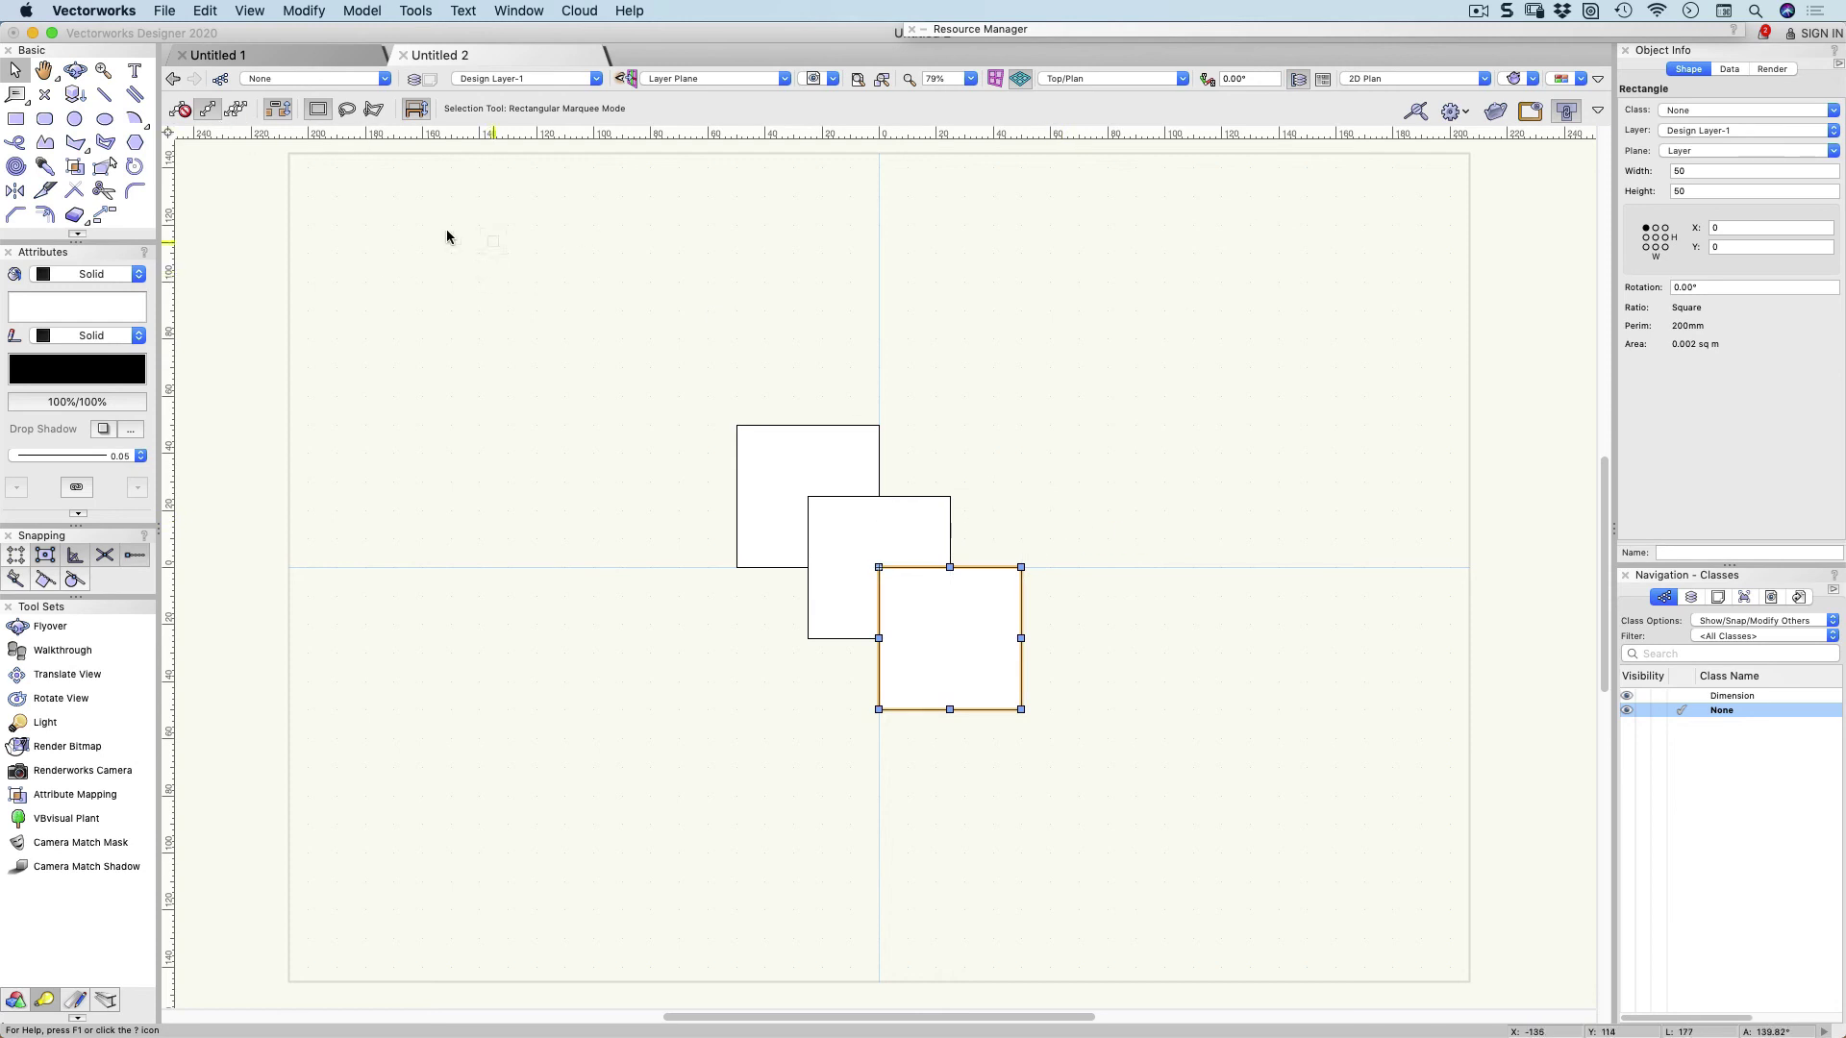
In Rectangular Marquee mode, select the upper-left, middle and lower-right squares one at a time.
left_click(318, 113)
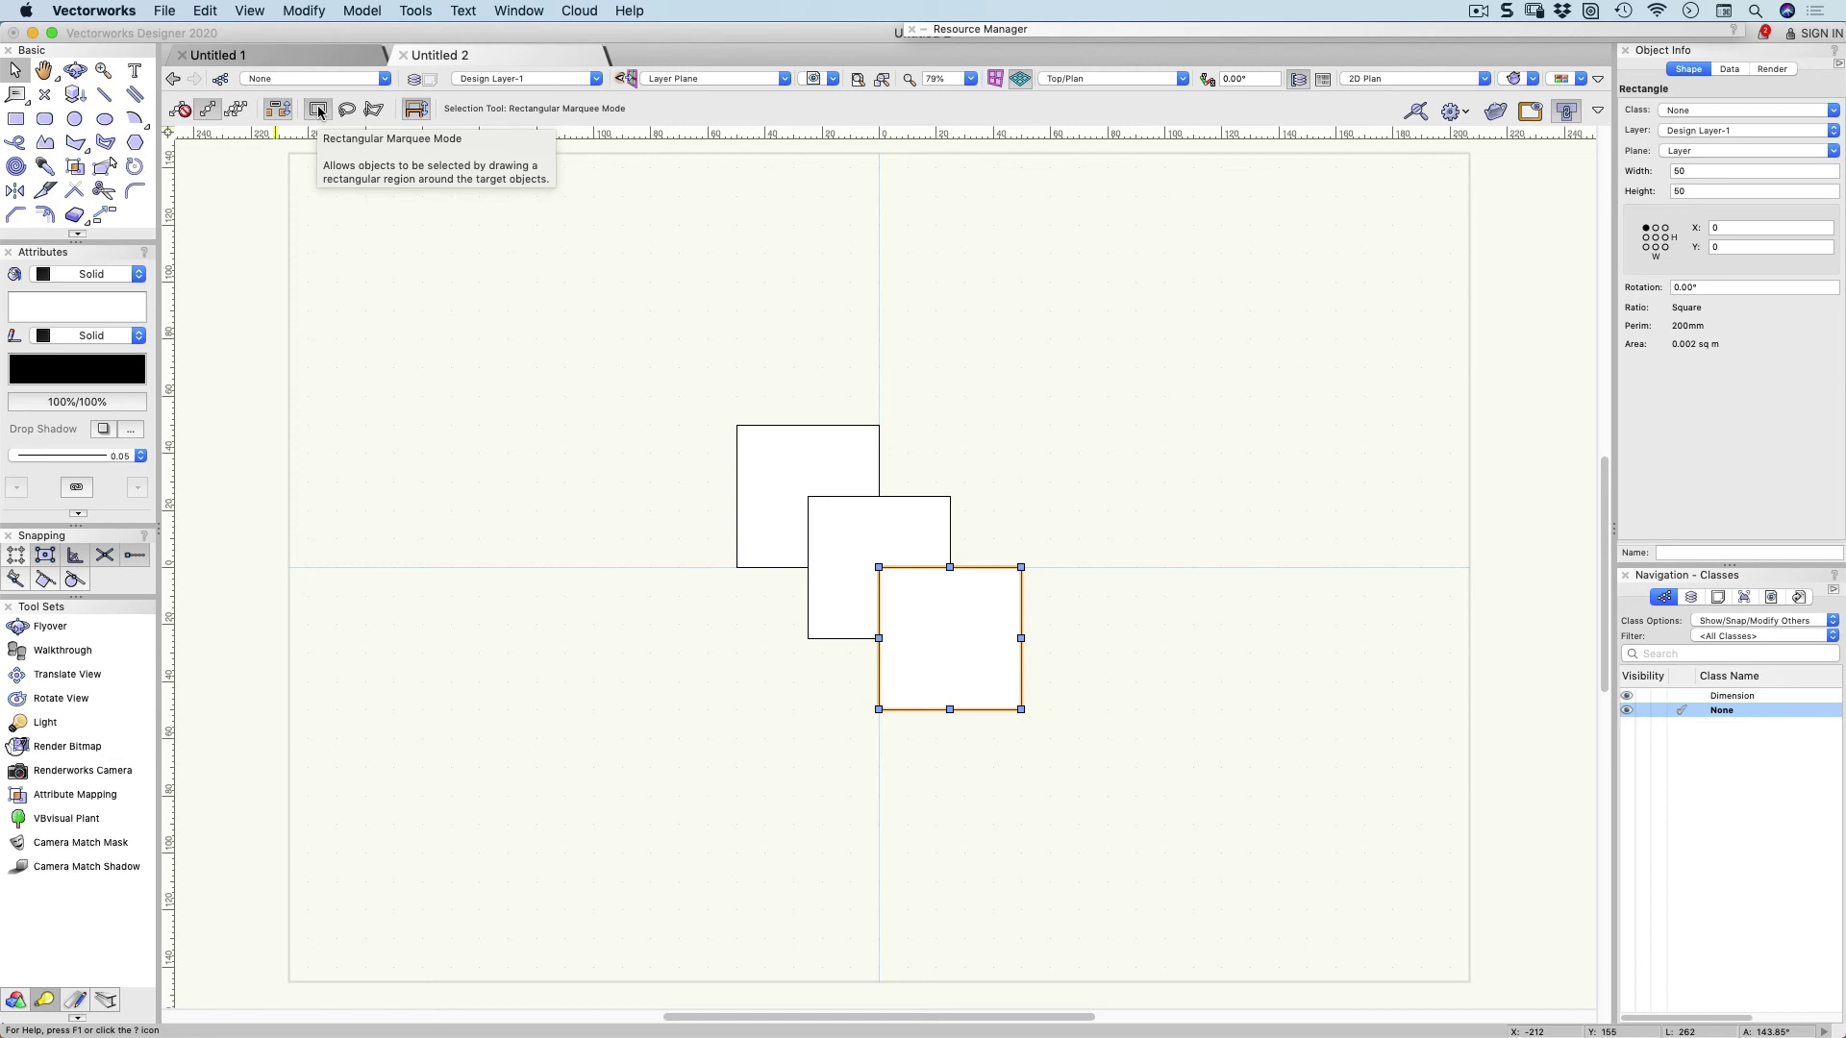
left_click(761, 351)
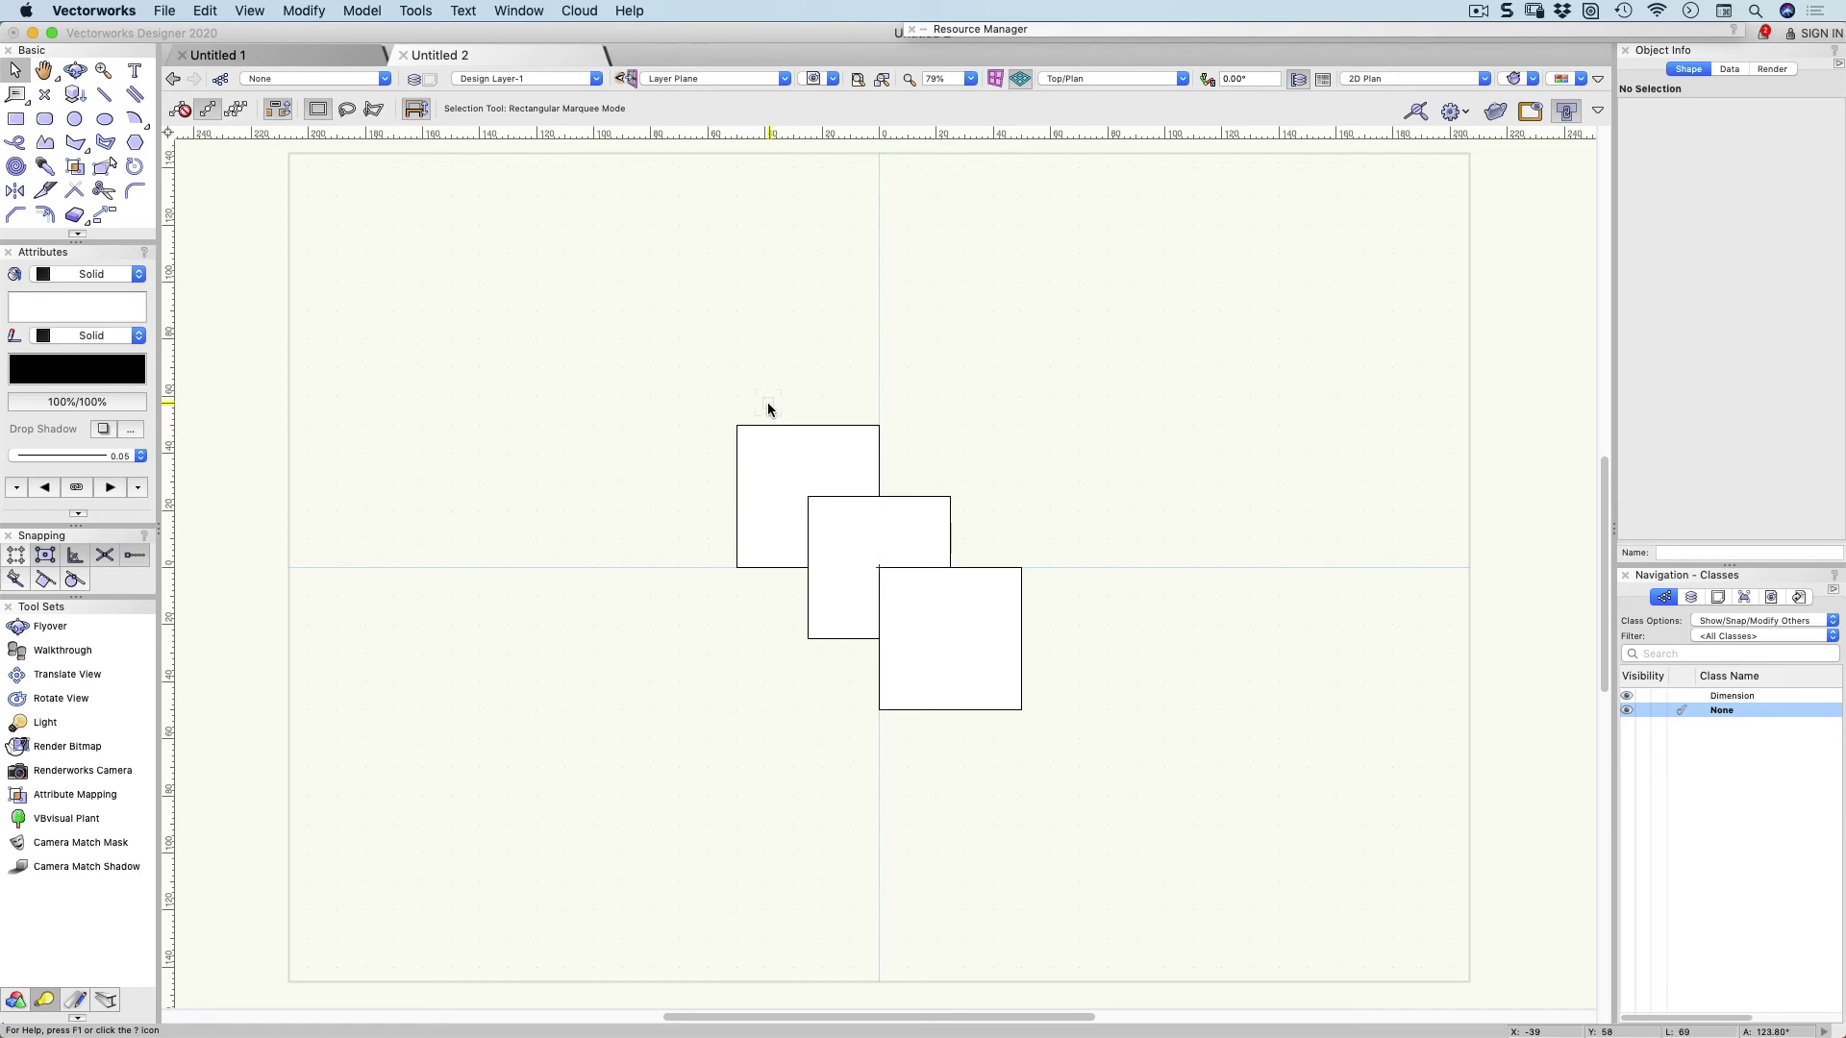
left_click(766, 452)
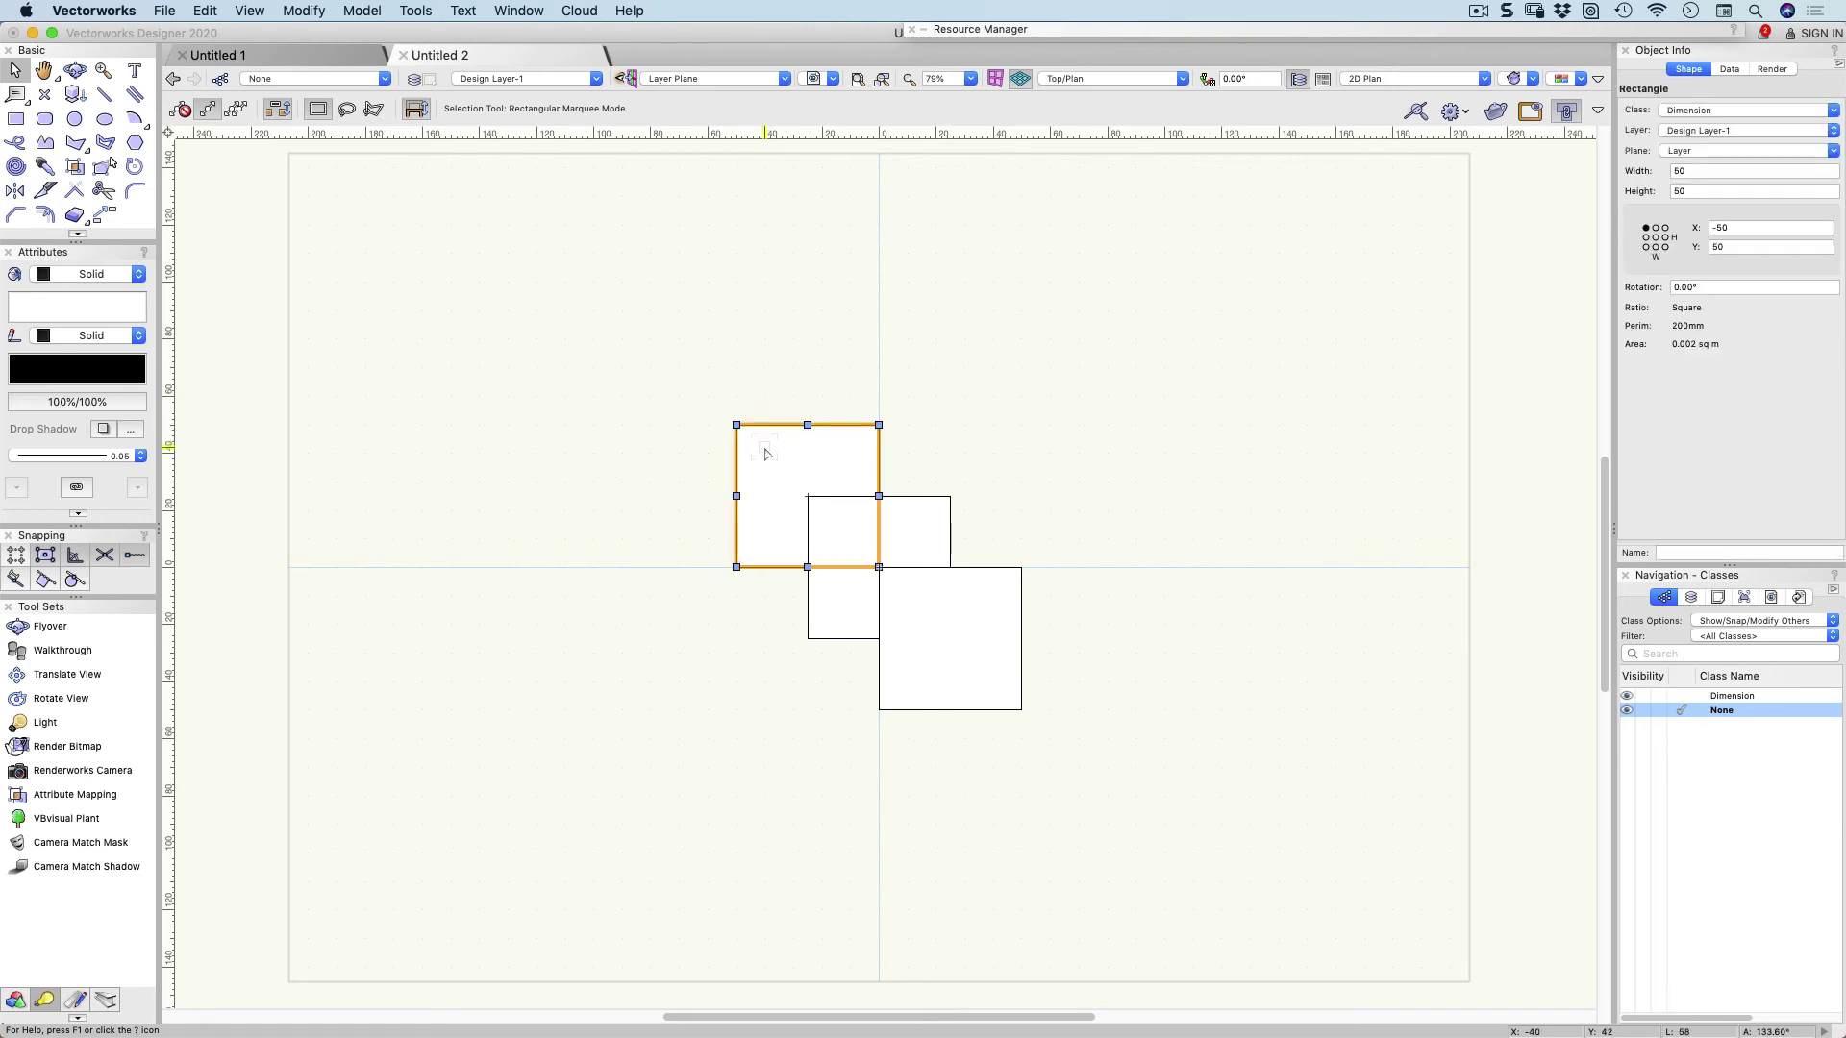
left_click(973, 426)
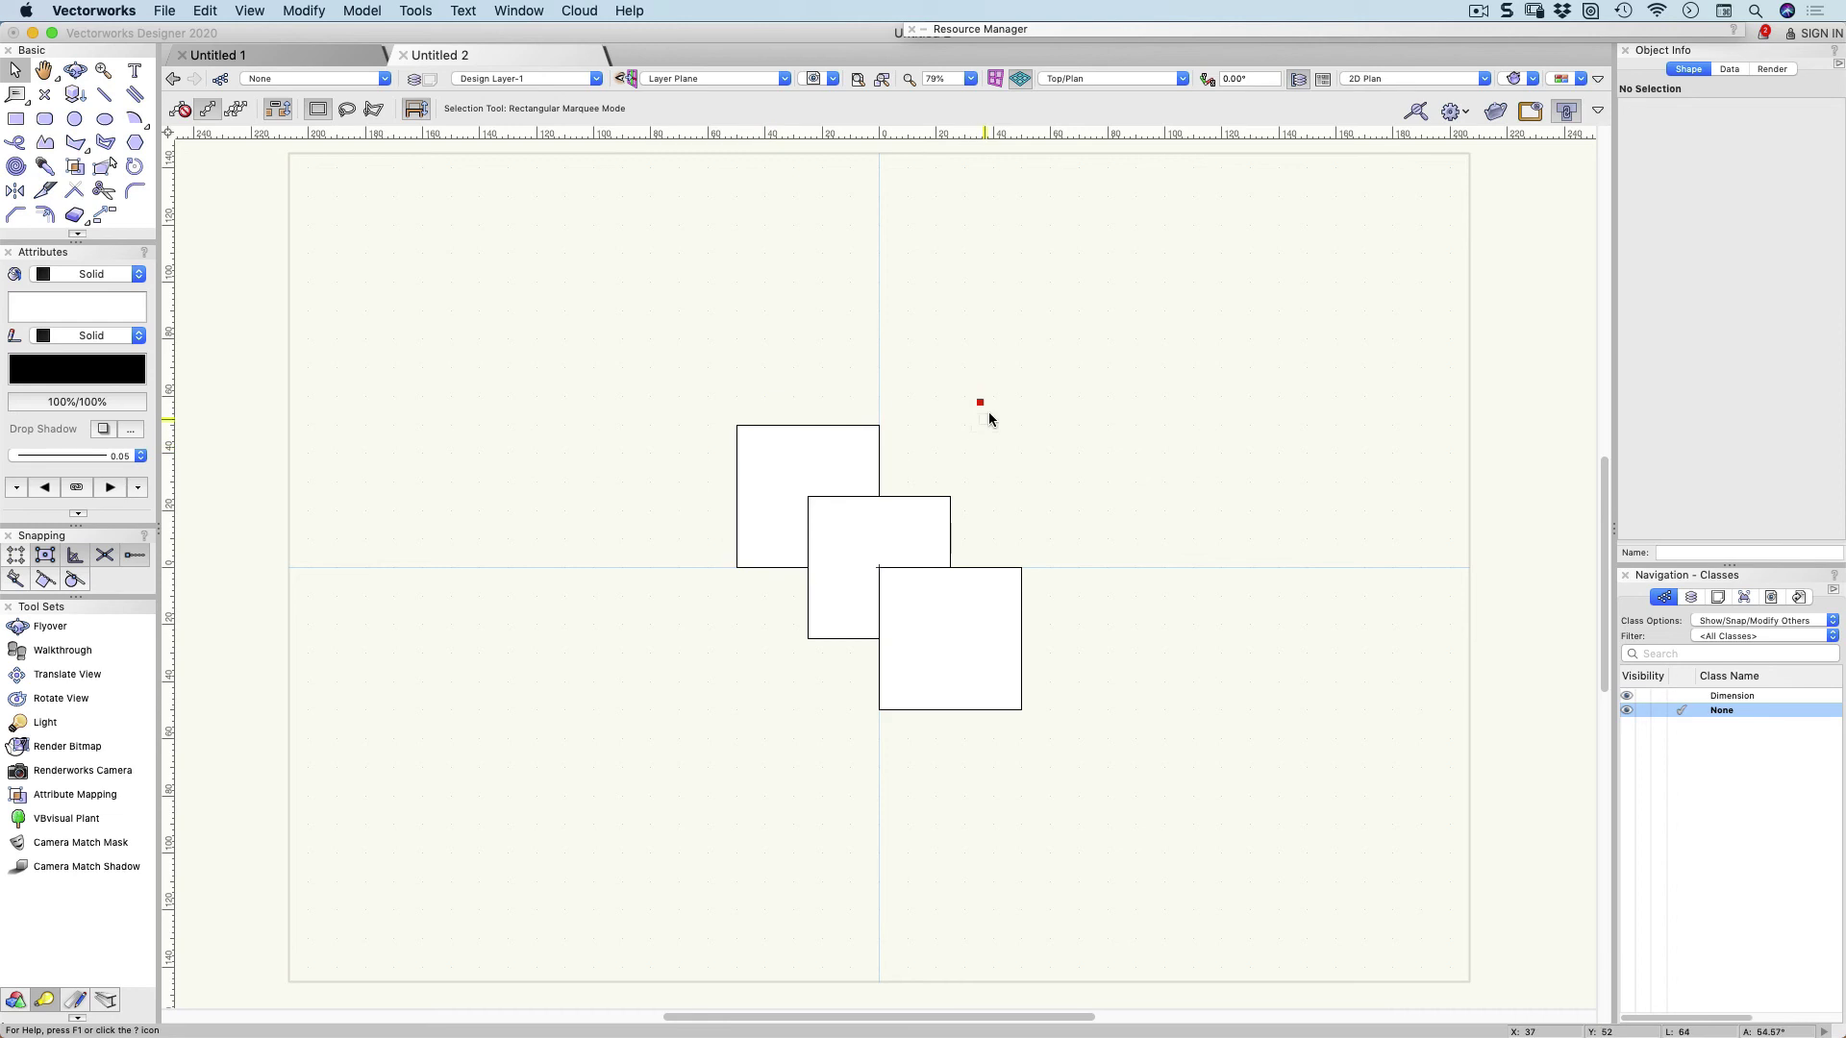
left_click(945, 492)
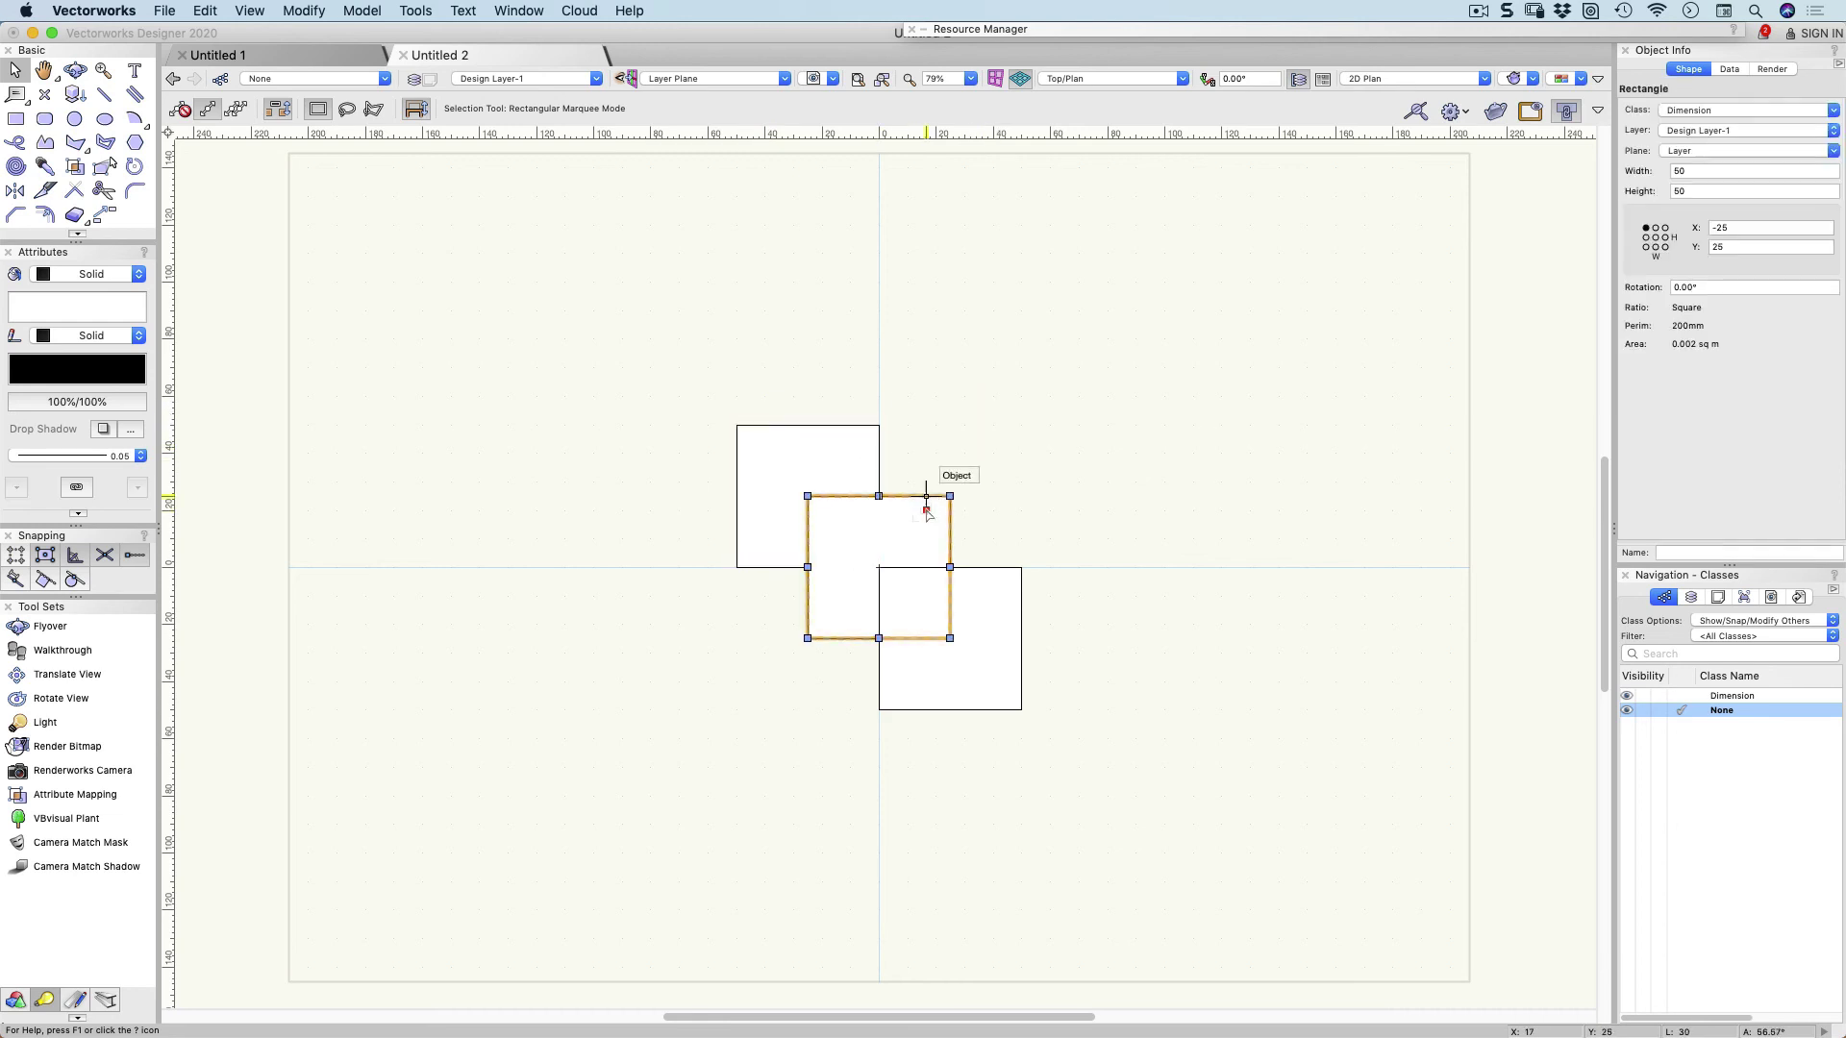
left_click(985, 585)
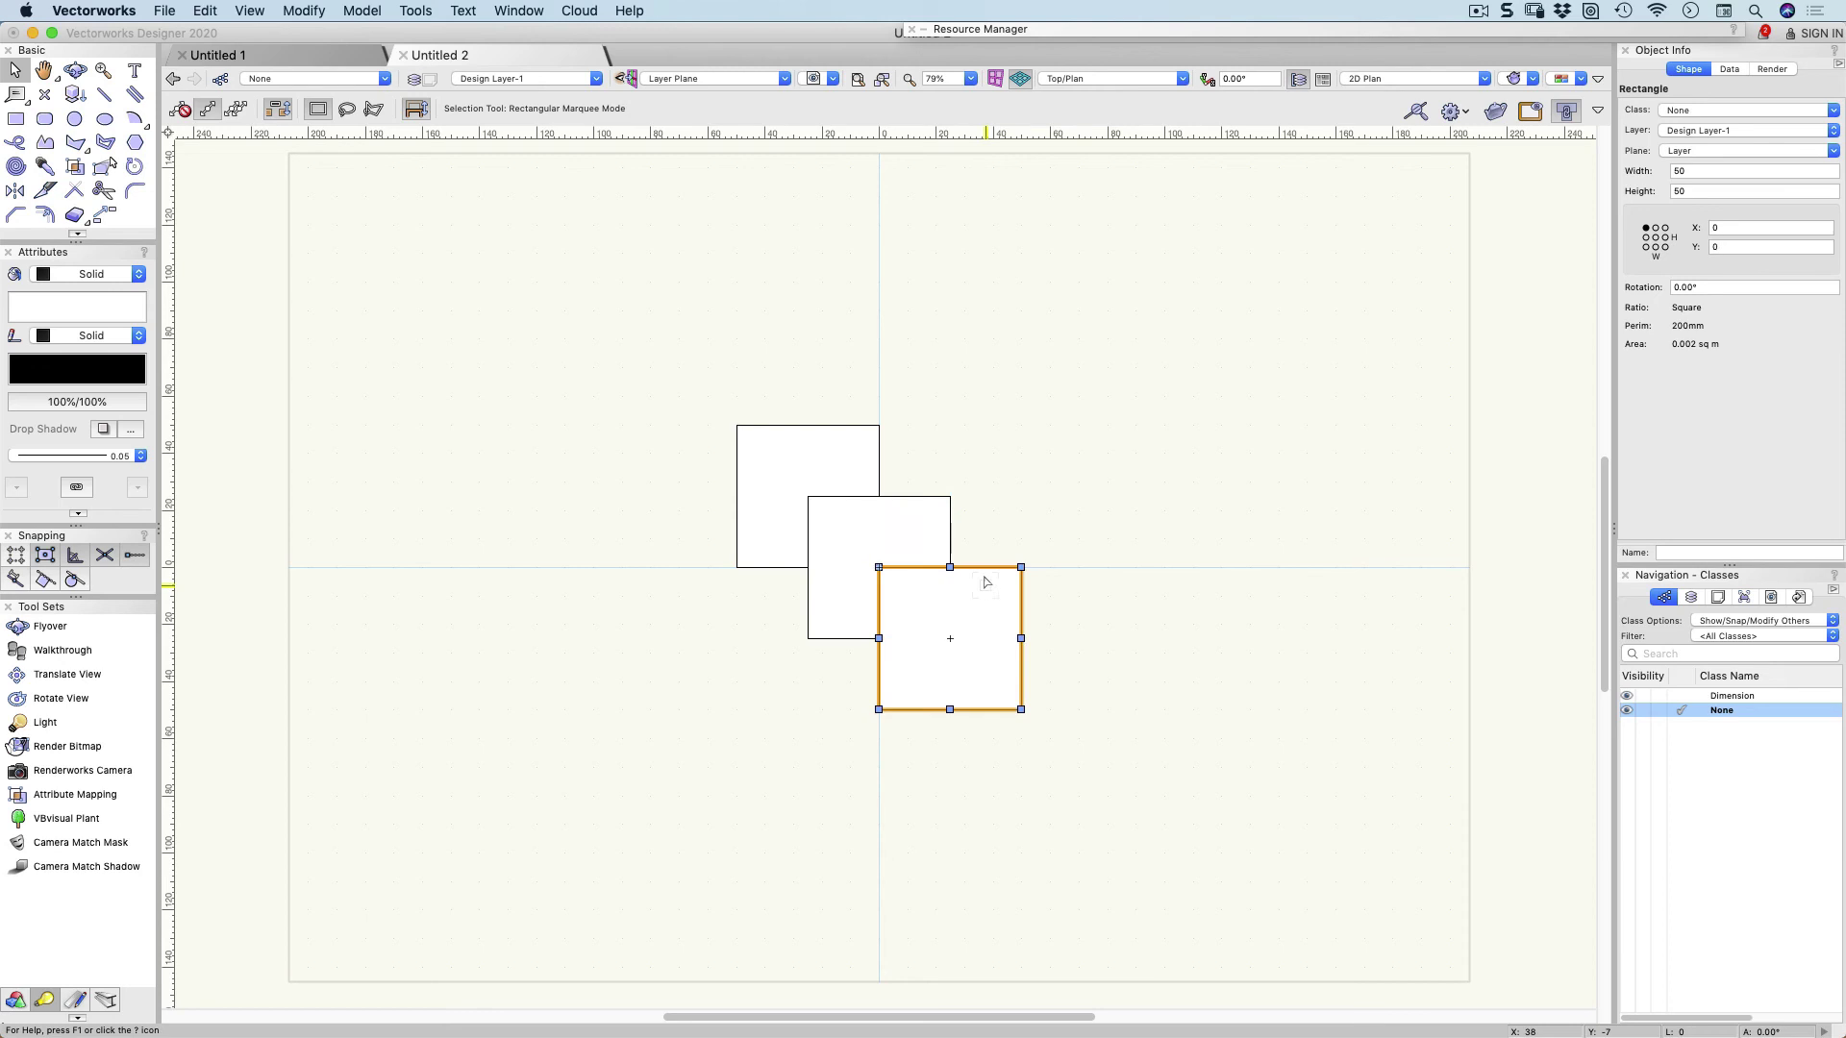
left_click(851, 455)
left_click(915, 528)
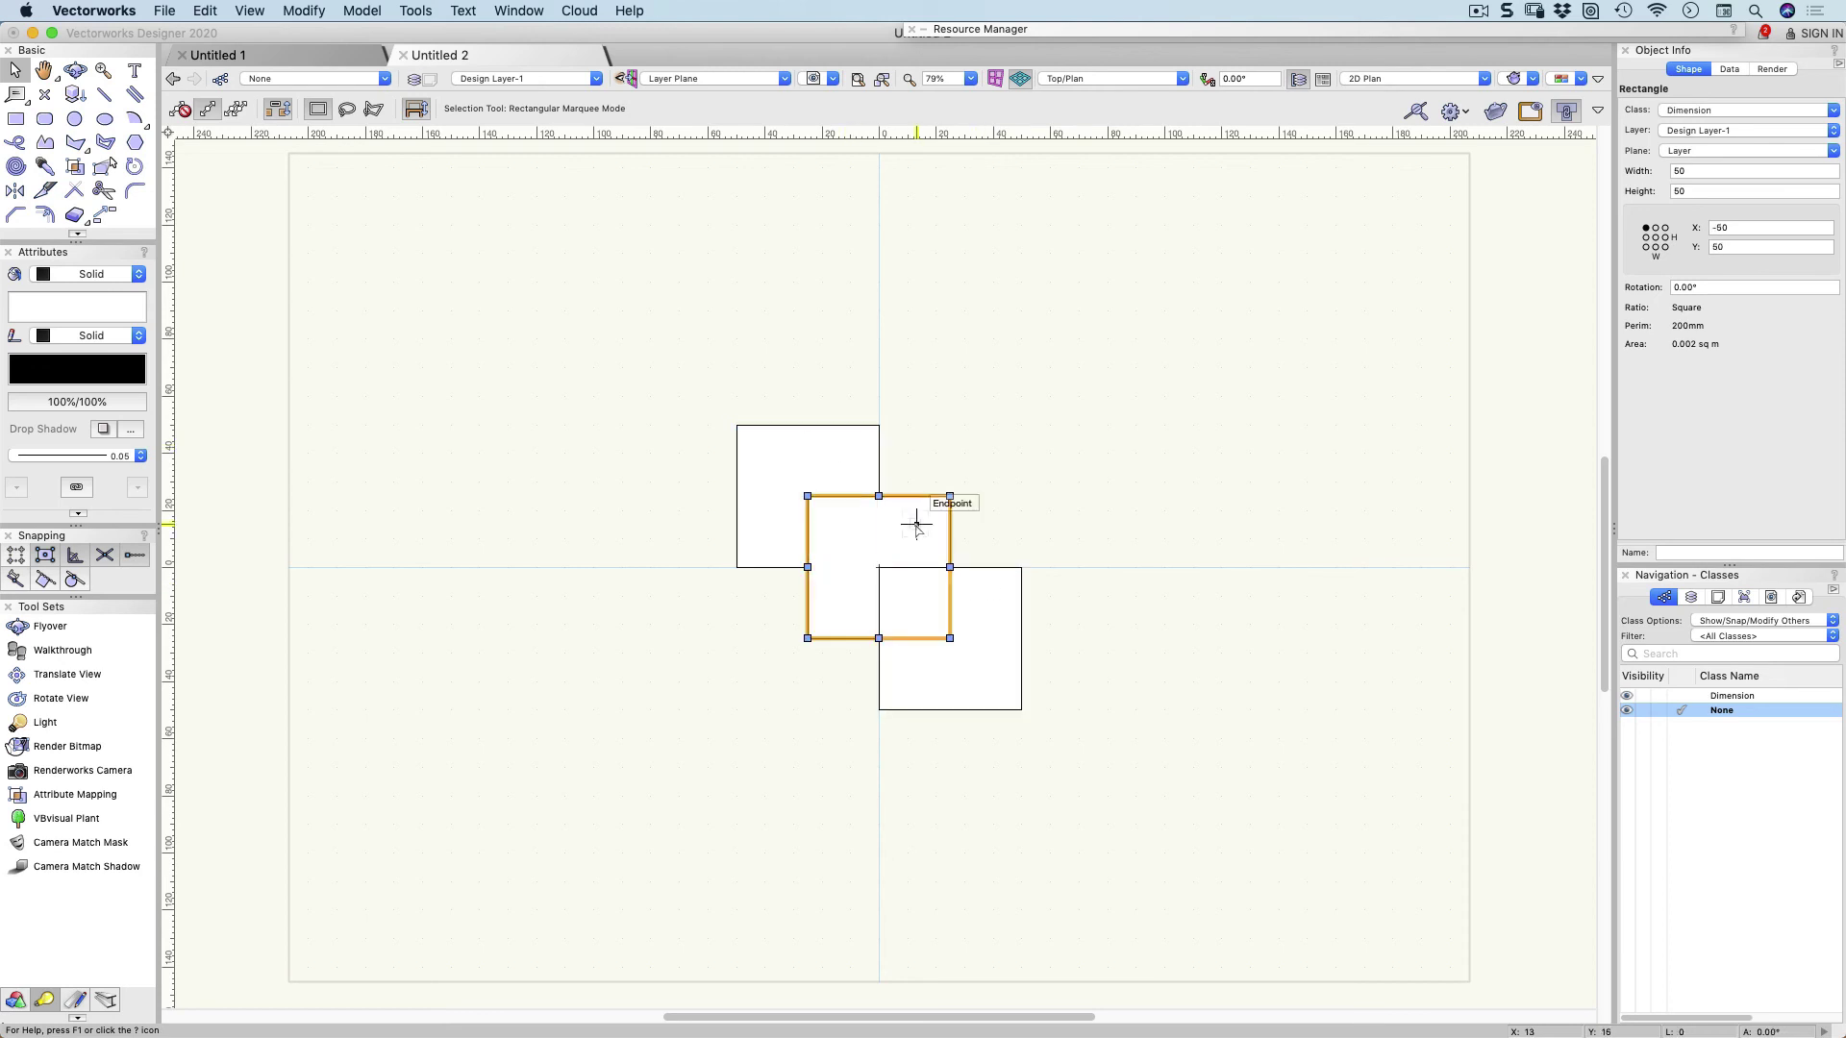
Select all three squares together, assign them to class None, and clear the selection.
left_click(980, 602)
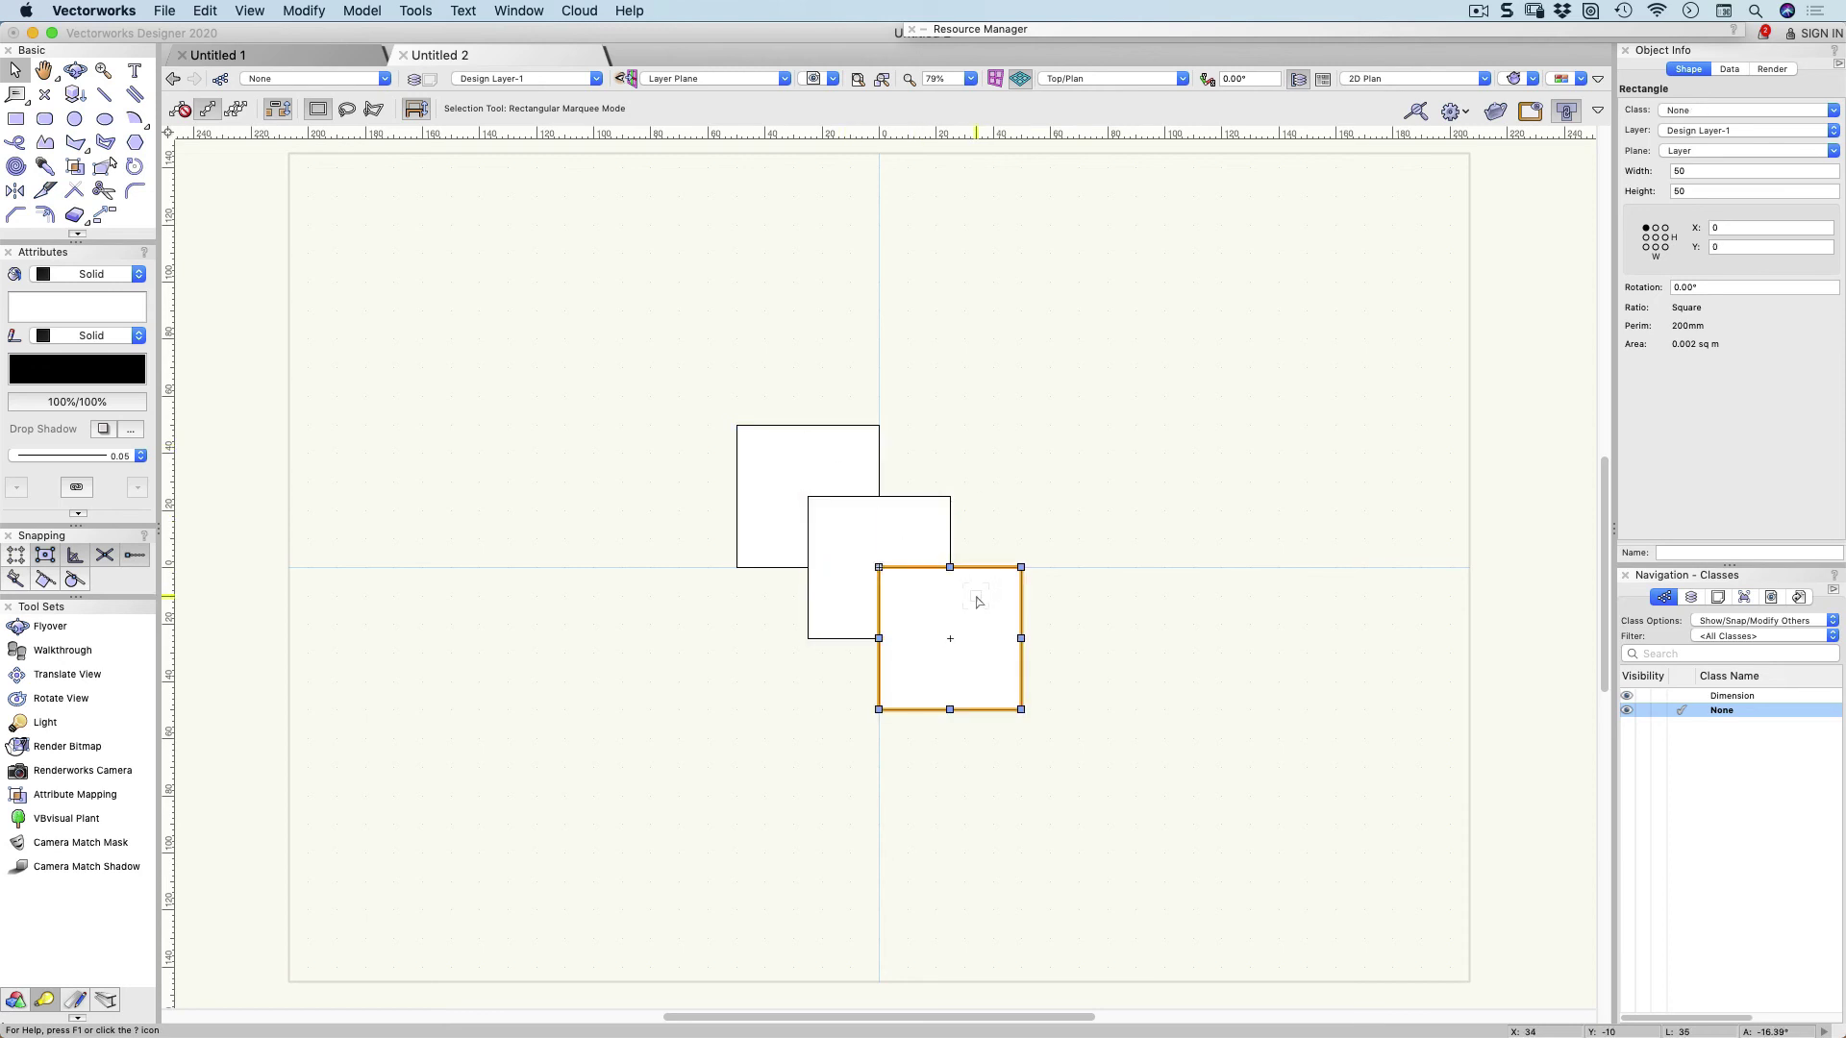
left_click(918, 522, "shift")
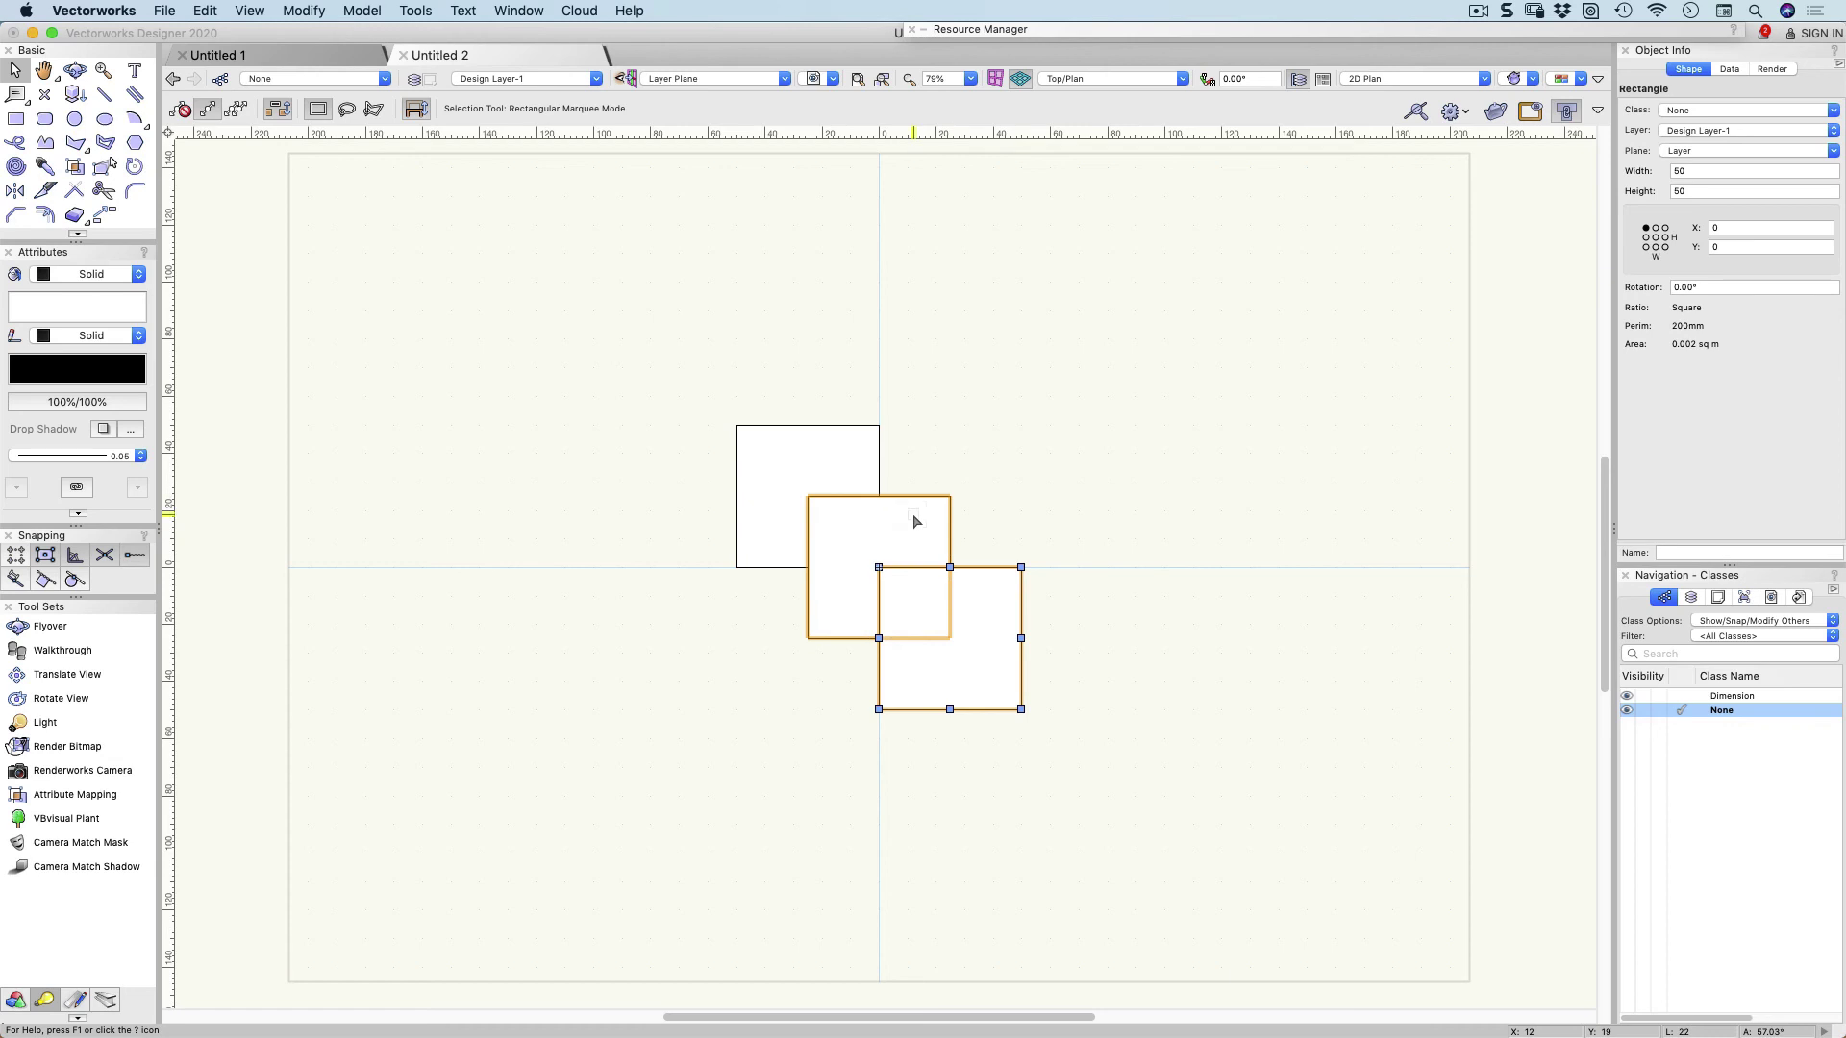
left_click(853, 462, "shift")
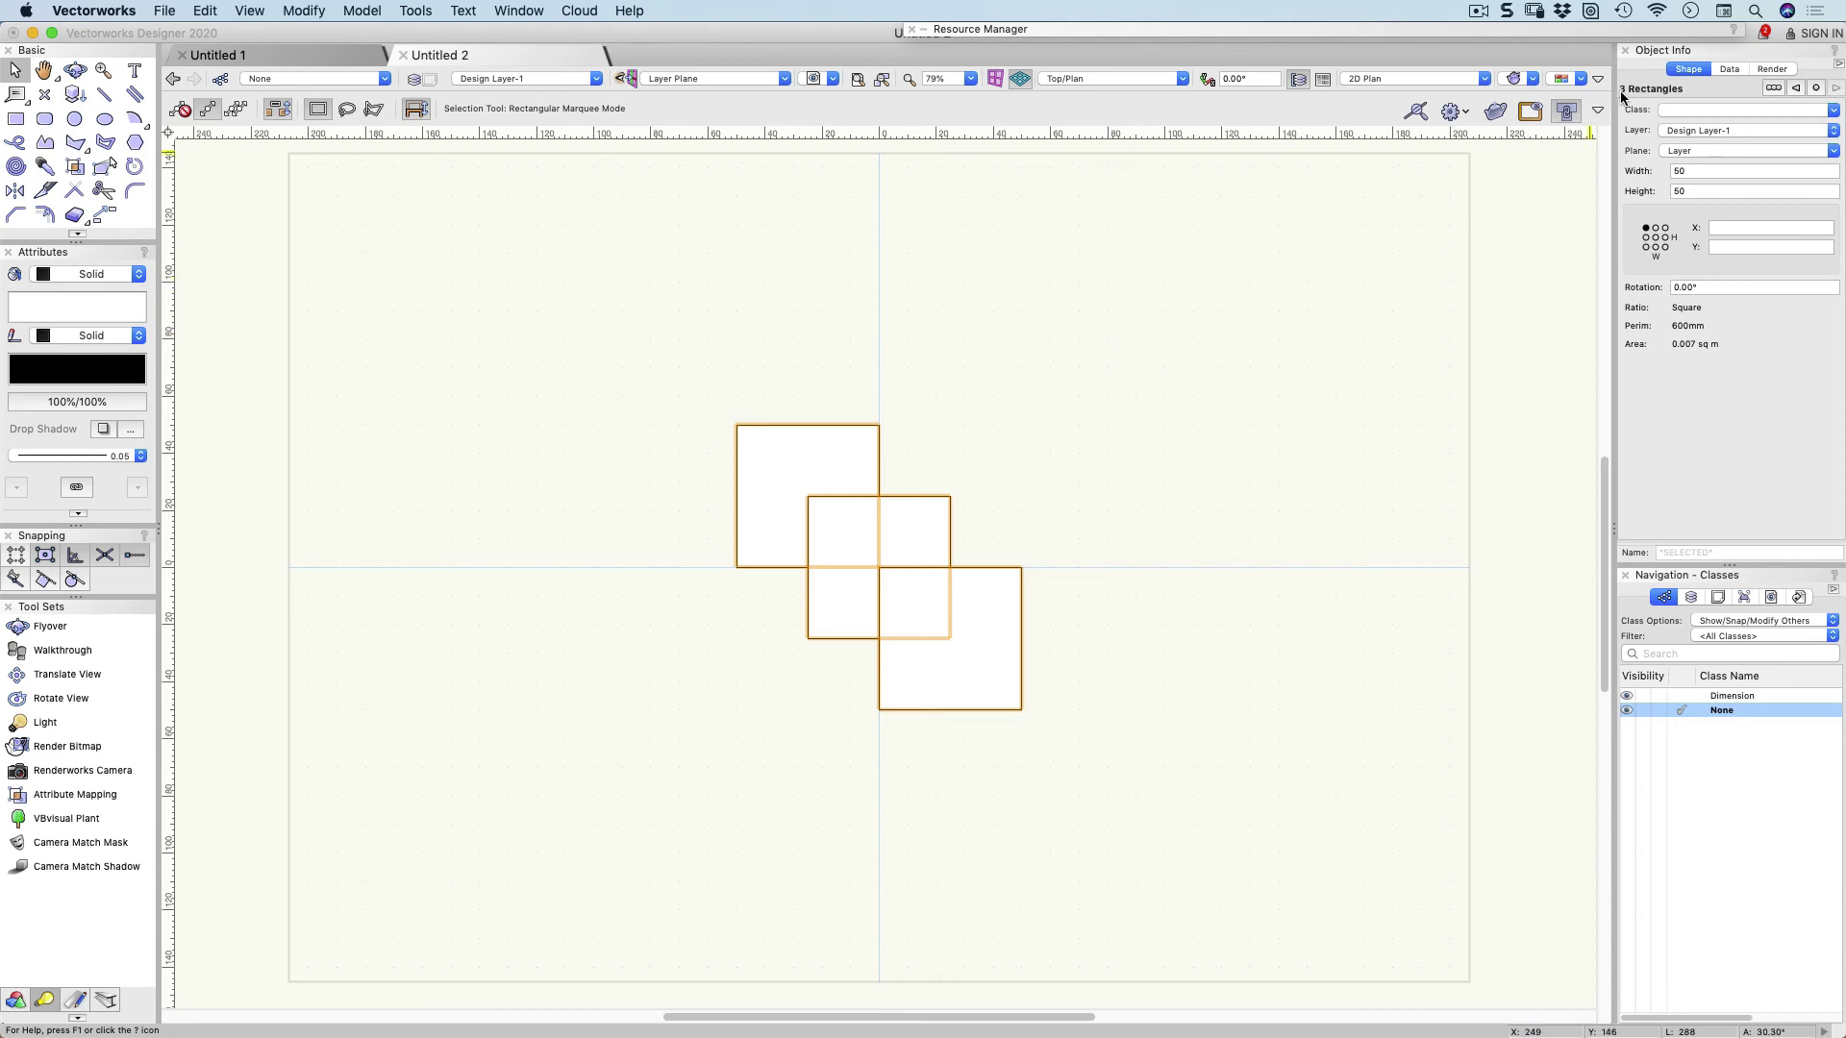
left_click(1687, 108)
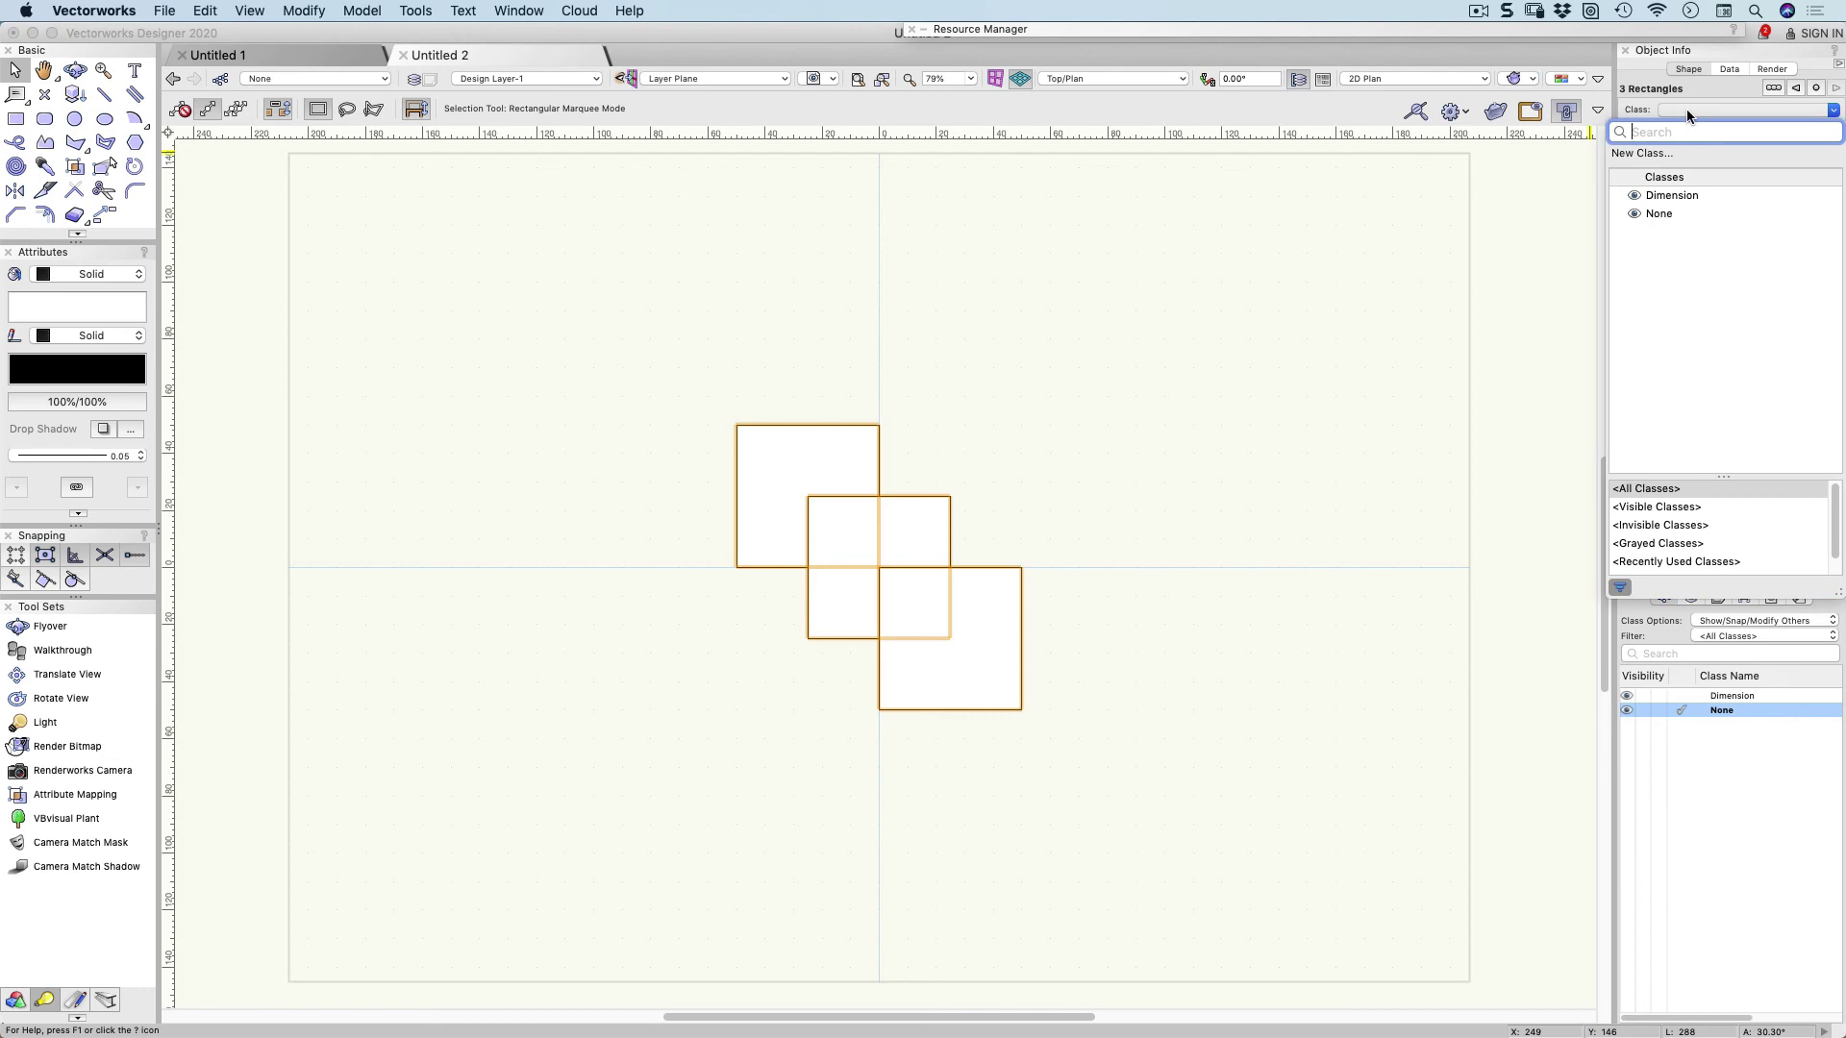
left_click(1644, 217)
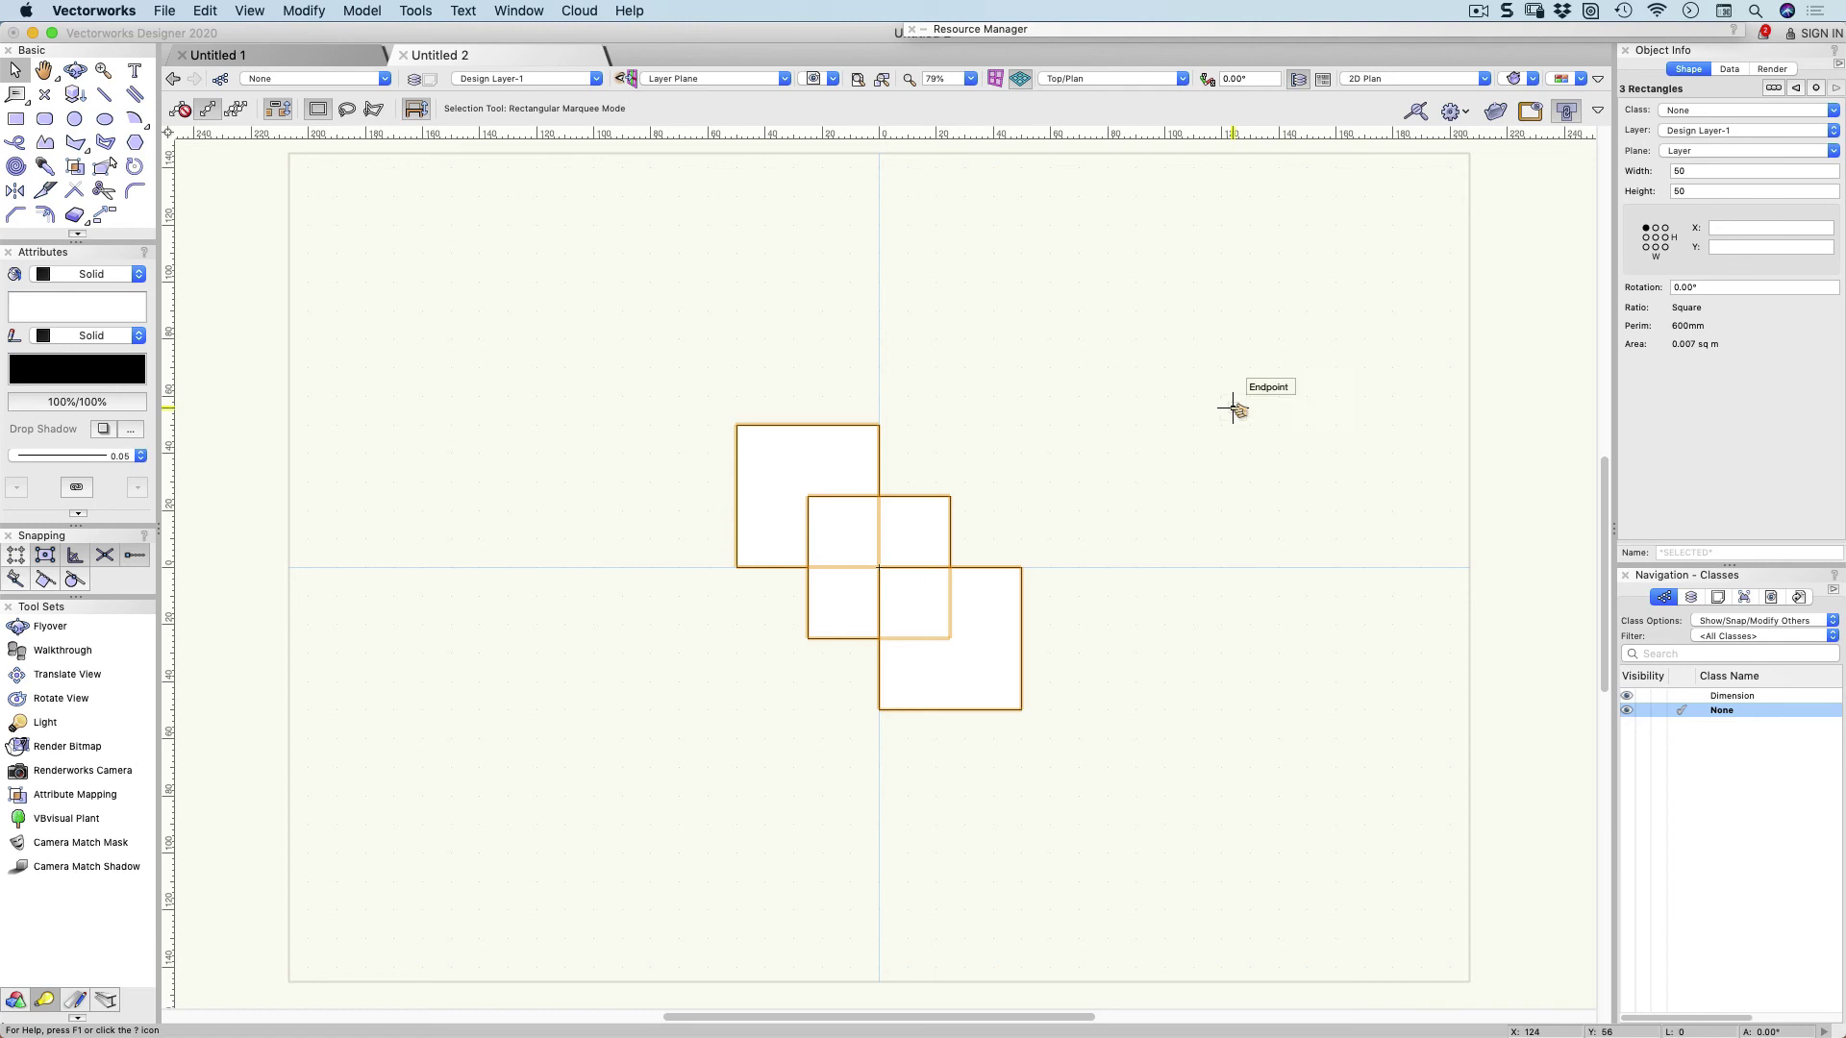
left_click(1232, 404)
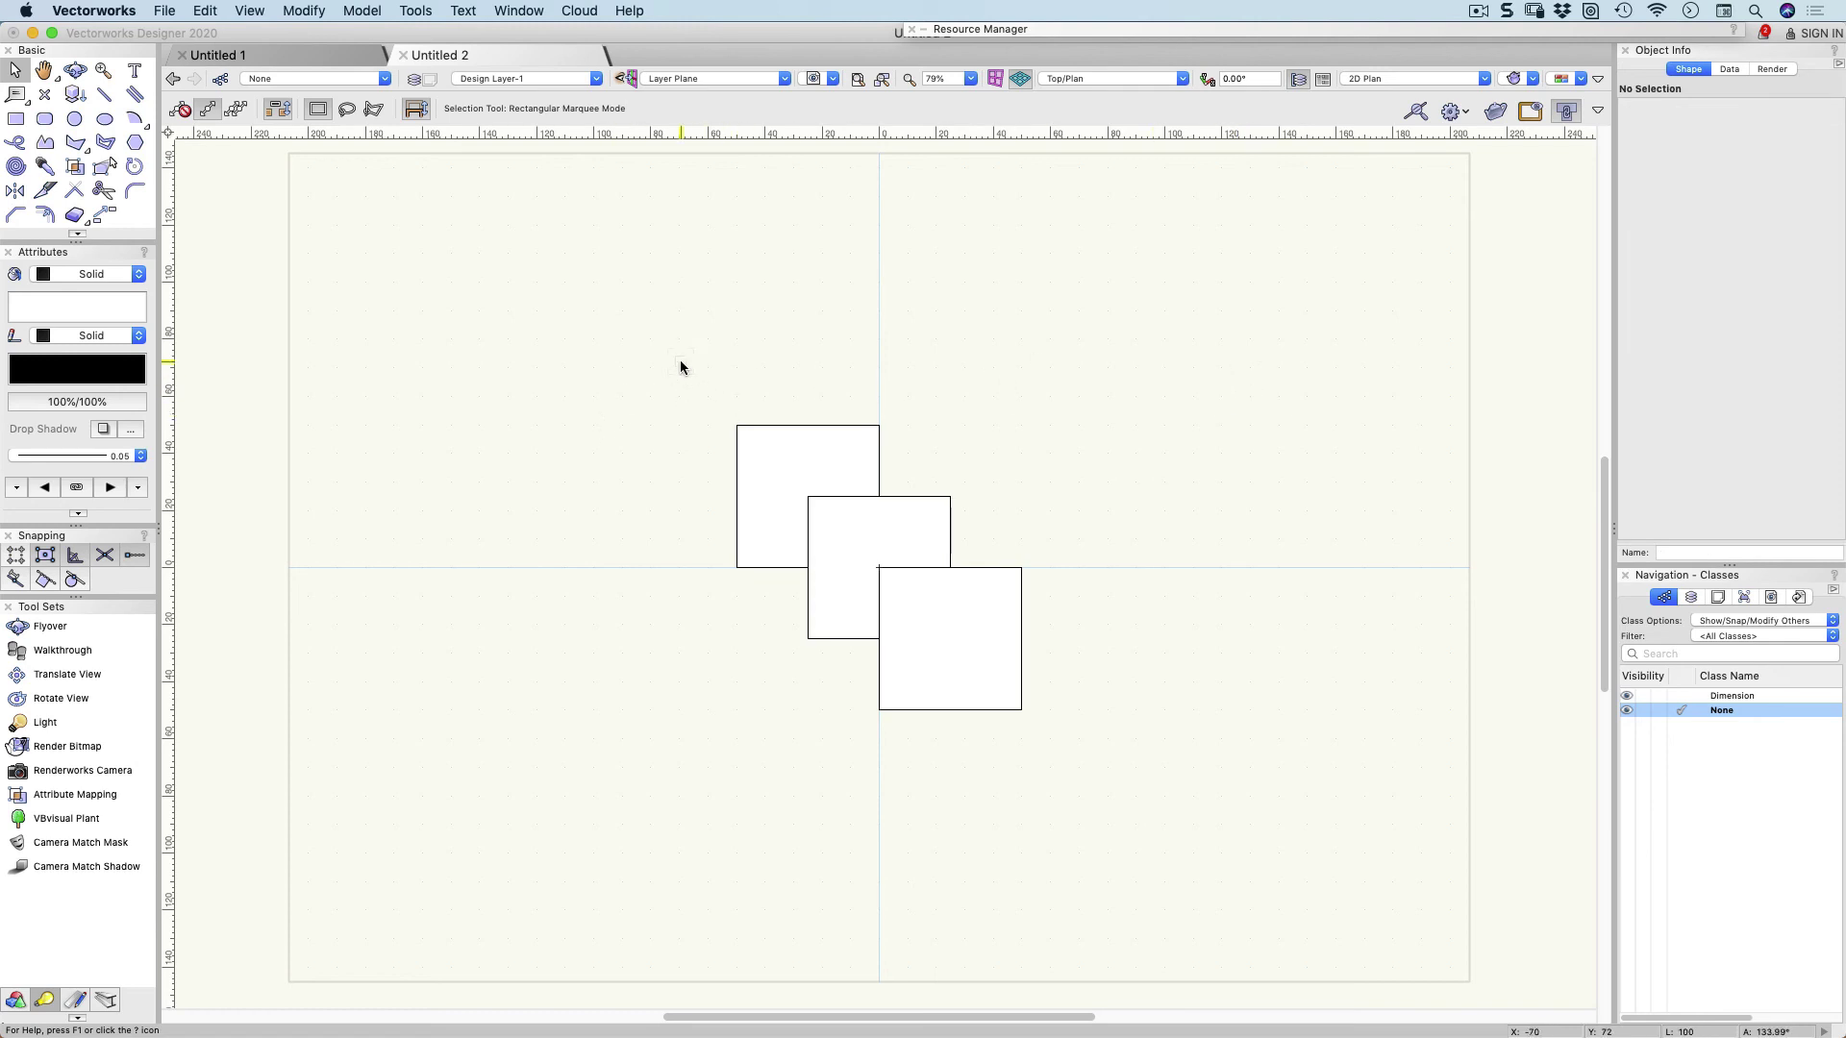
Marquee-select the upper-left and middle squares, marquee-select all three by only partly covering them, and clear the selection.
left_click_drag(683, 362, 978, 671)
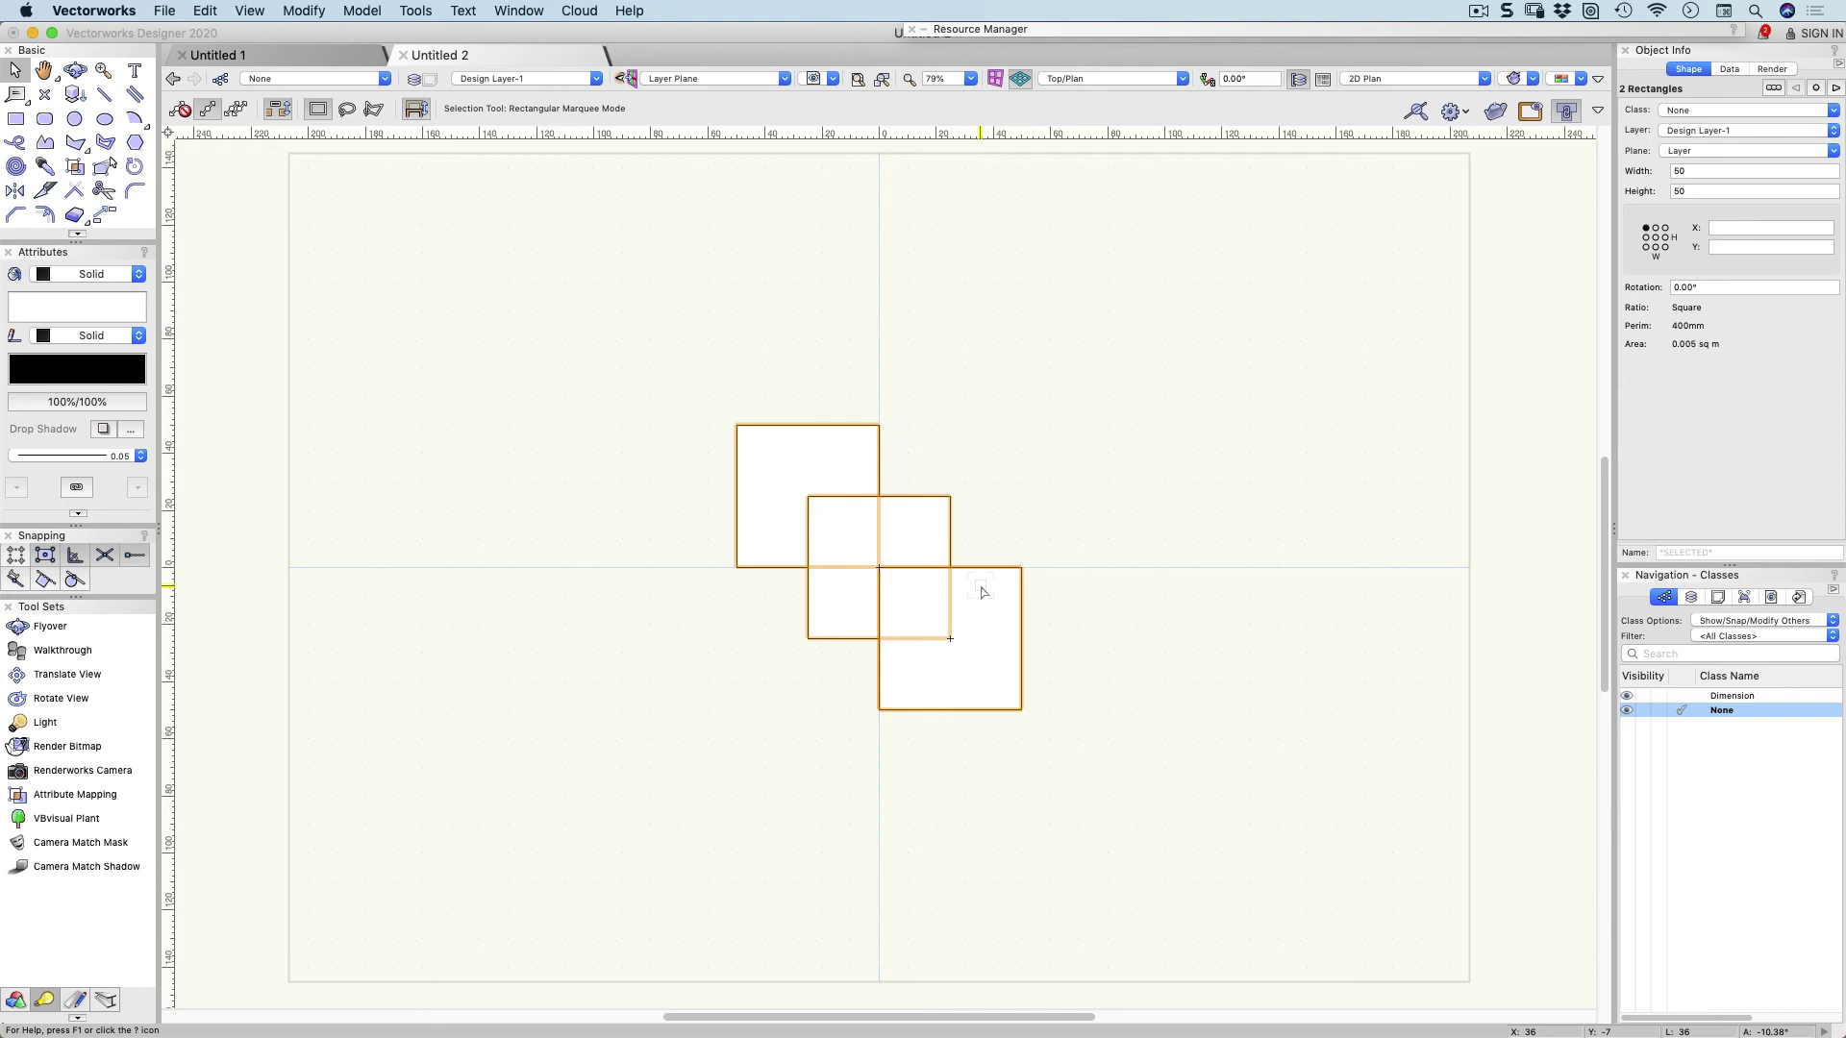
left_click(985, 394)
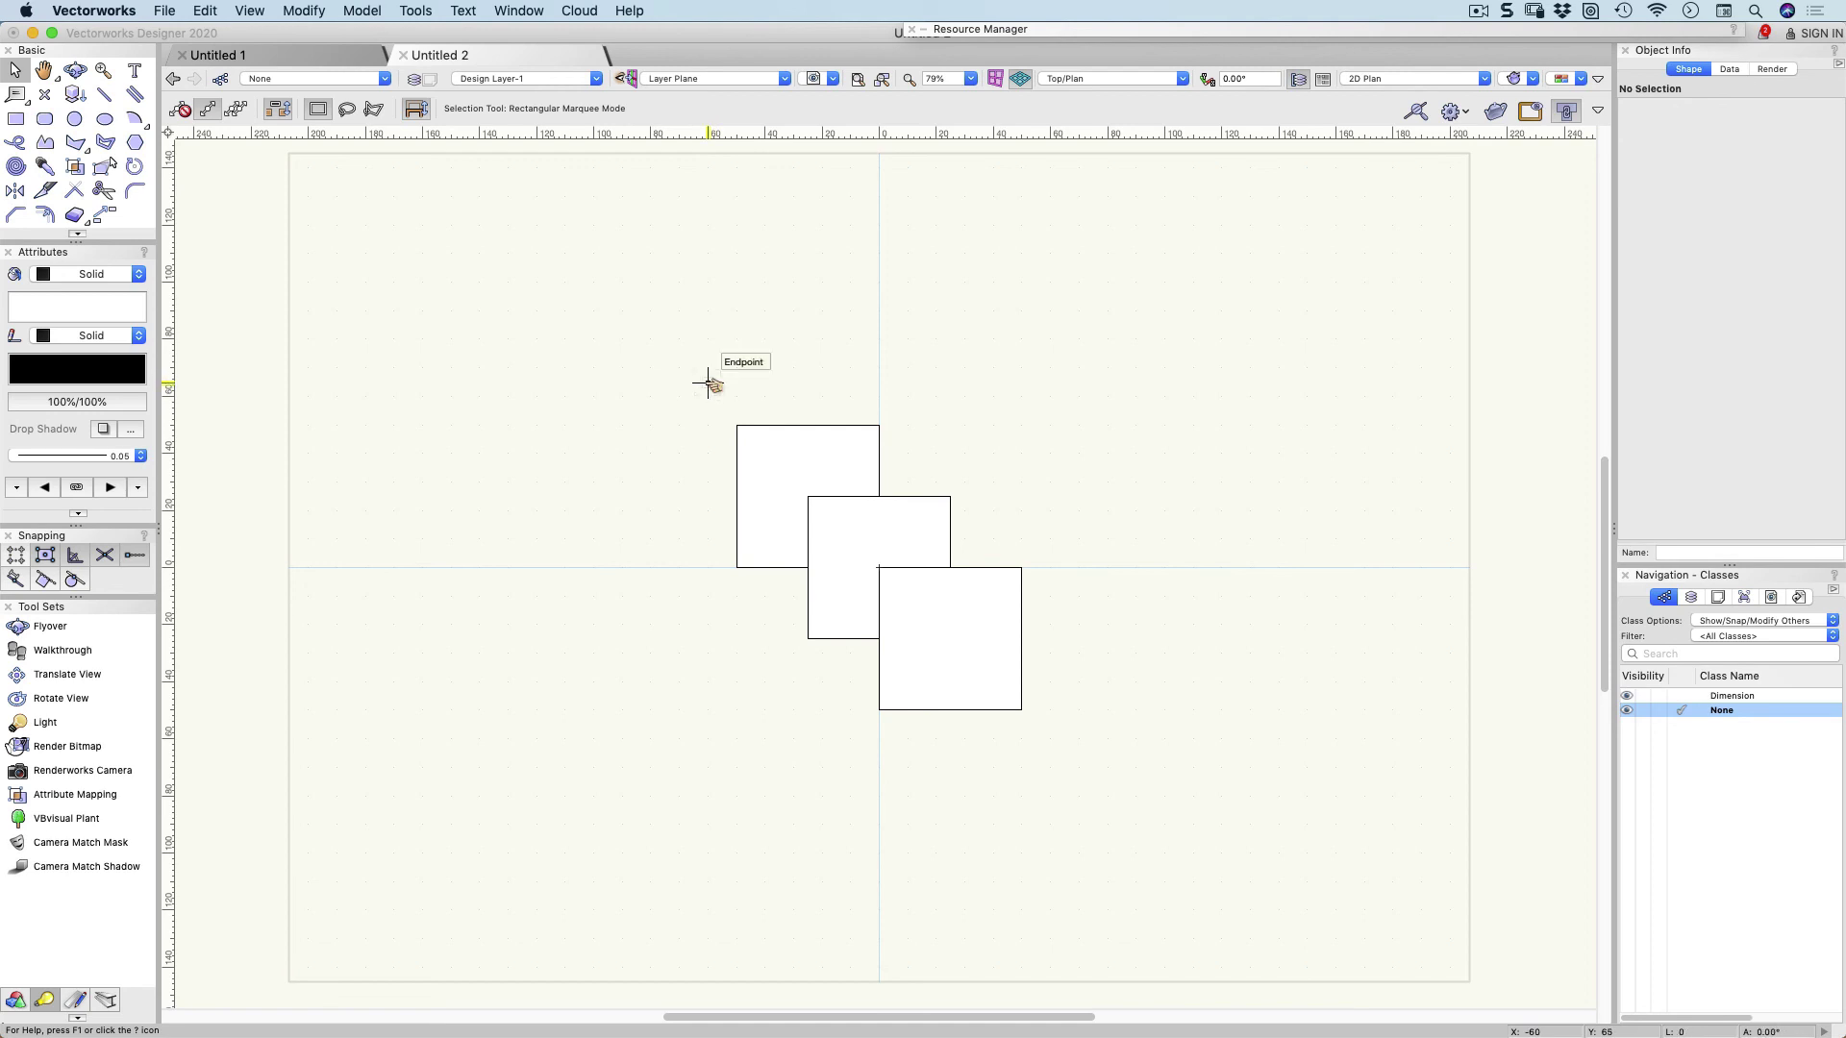
left_click_drag(706, 381, 911, 594)
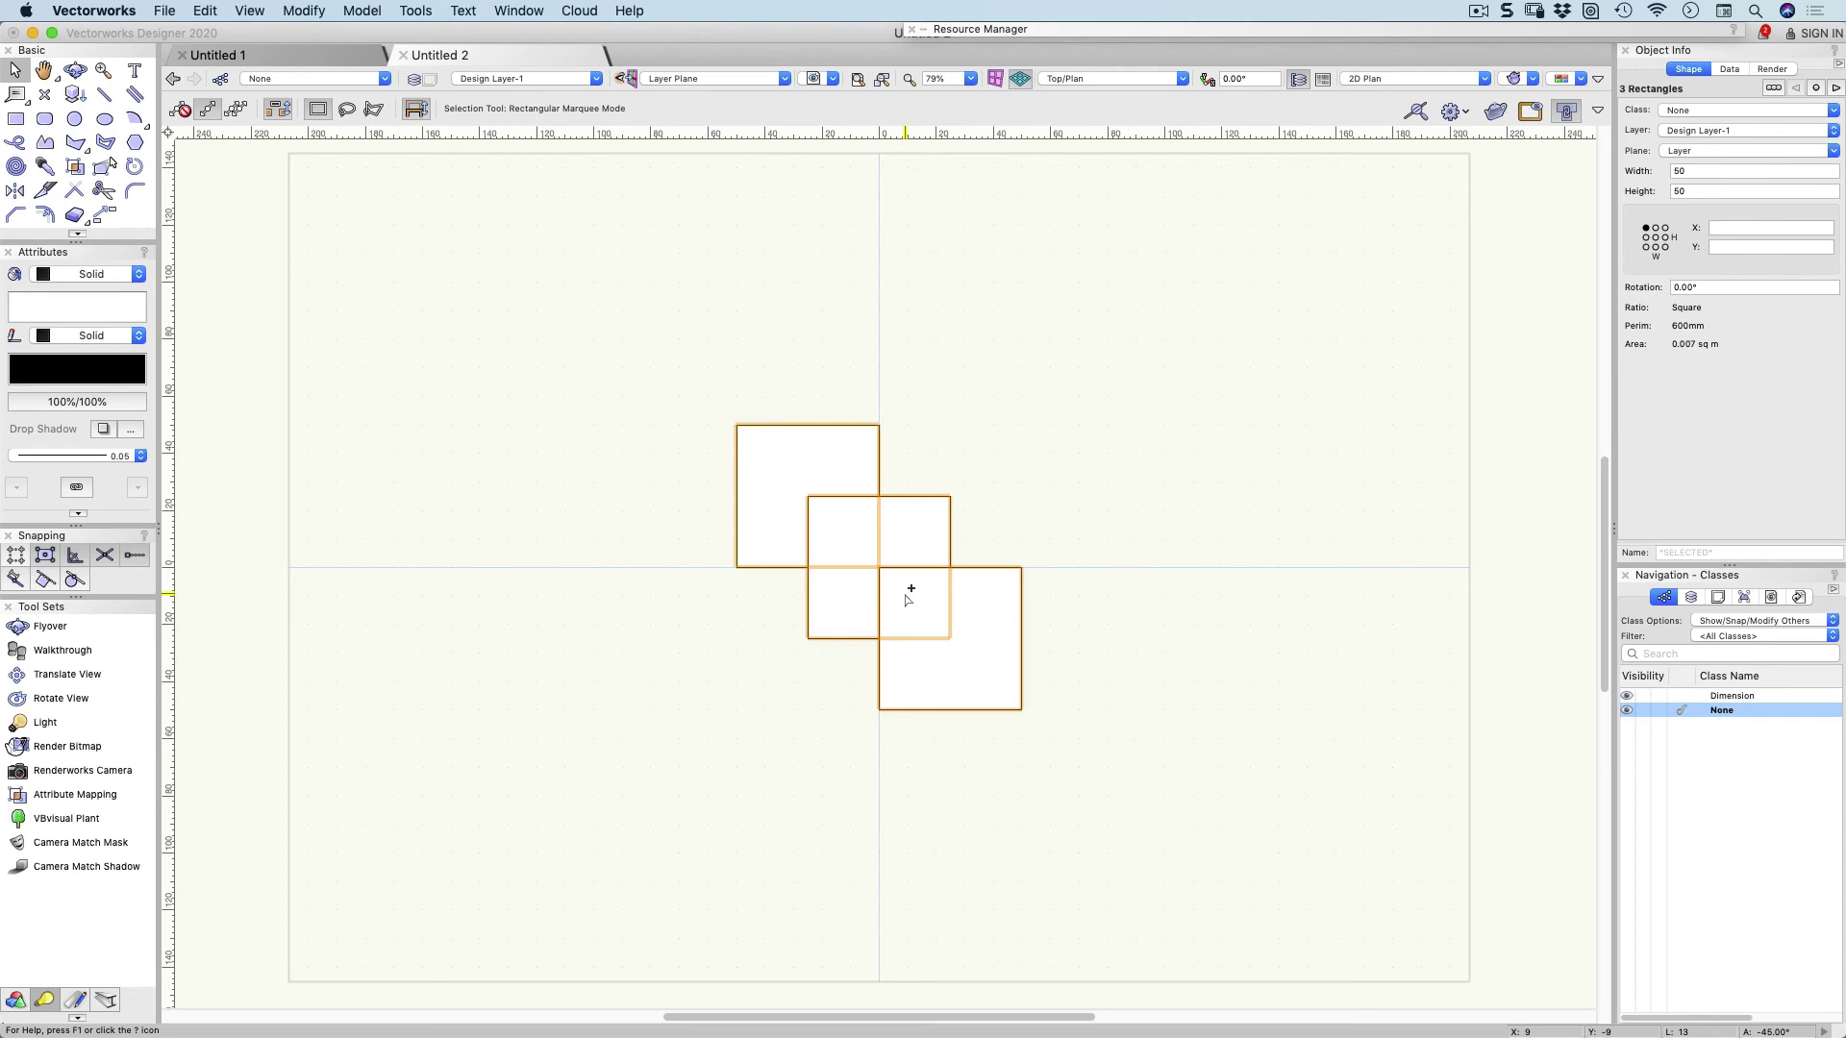
left_click(1081, 352)
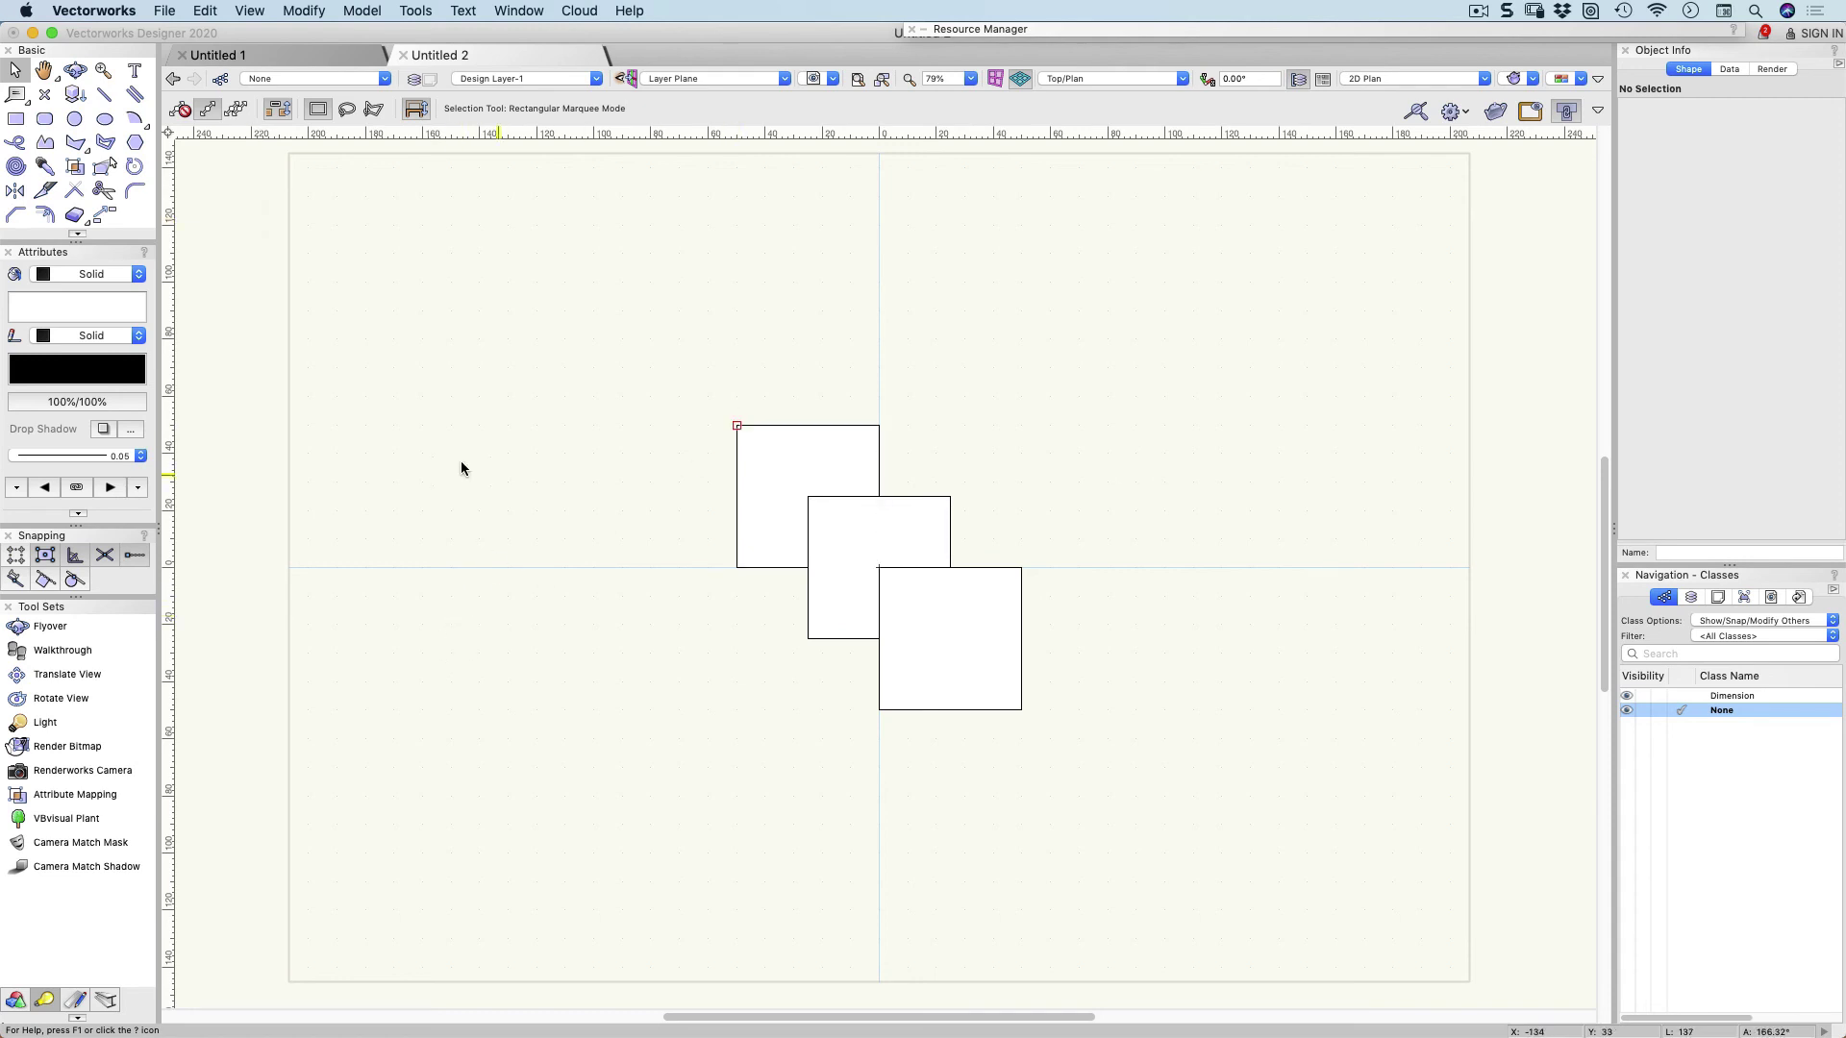
Switch to Lasso Marquee mode, lasso the upper-left square to select it, and deselect it.
left_click(346, 110)
mouse_move(755, 365)
left_mouse_down()
mouse_move(677, 393)
mouse_move(631, 475)
mouse_move(647, 573)
mouse_move(703, 629)
mouse_move(747, 632)
mouse_move(855, 579)
mouse_move(956, 583)
mouse_move(990, 543)
mouse_move(974, 466)
mouse_move(923, 411)
mouse_move(703, 365)
left_mouse_up()
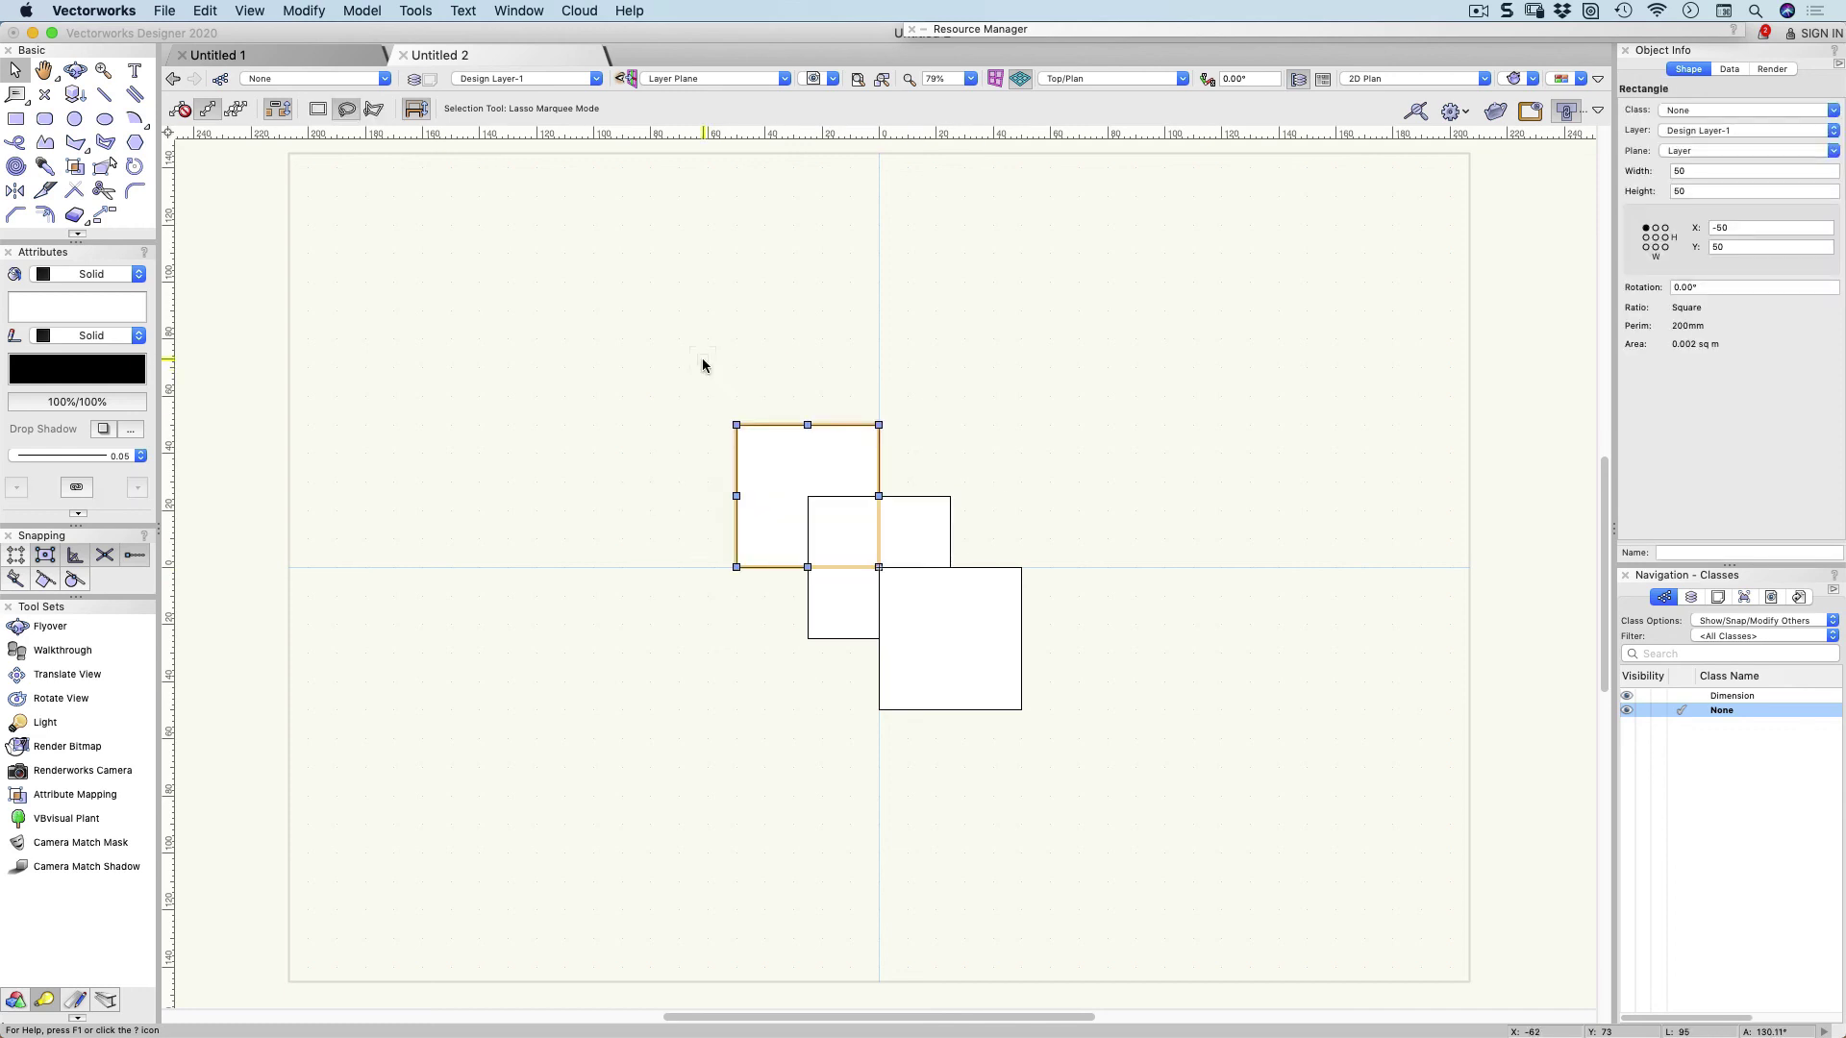
left_click(631, 347)
In Polygonal Marquee mode, select the upper-left square with an irregular polygon that encloses it and only partly covers the other squares.
left_click(374, 109)
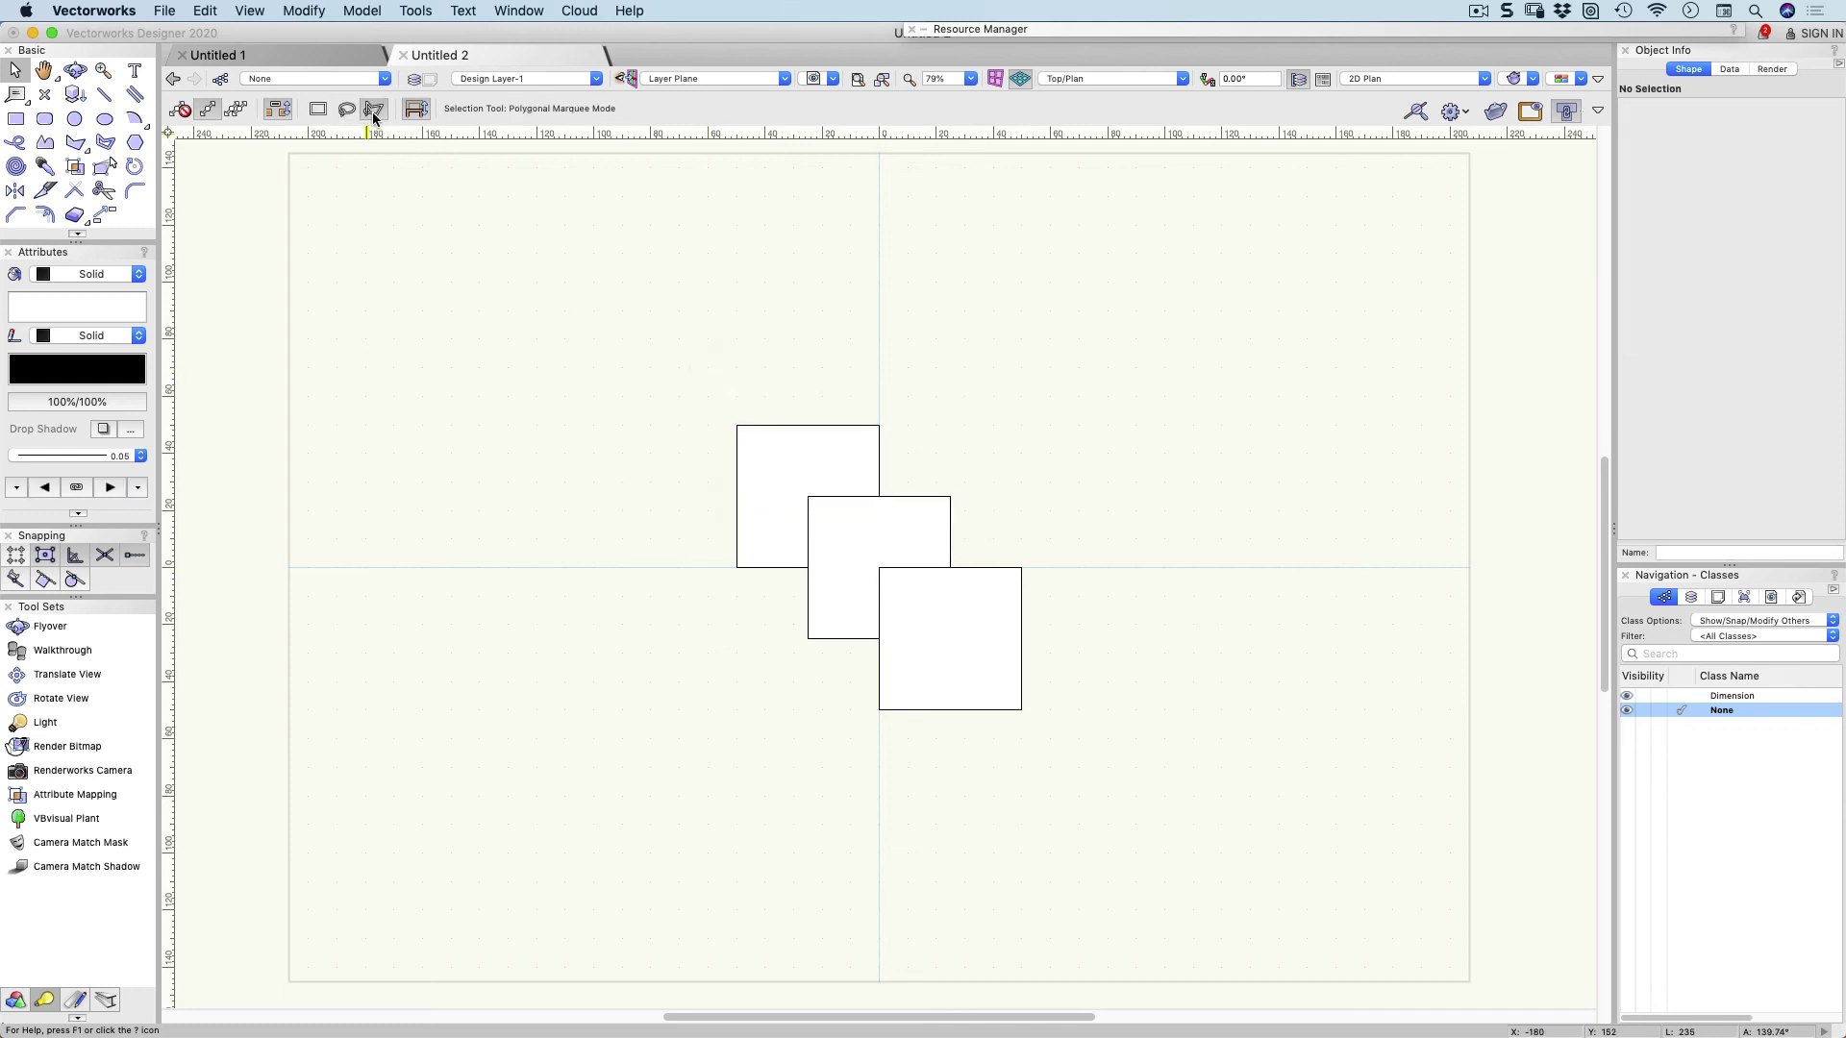
left_click(657, 388)
left_click(710, 386)
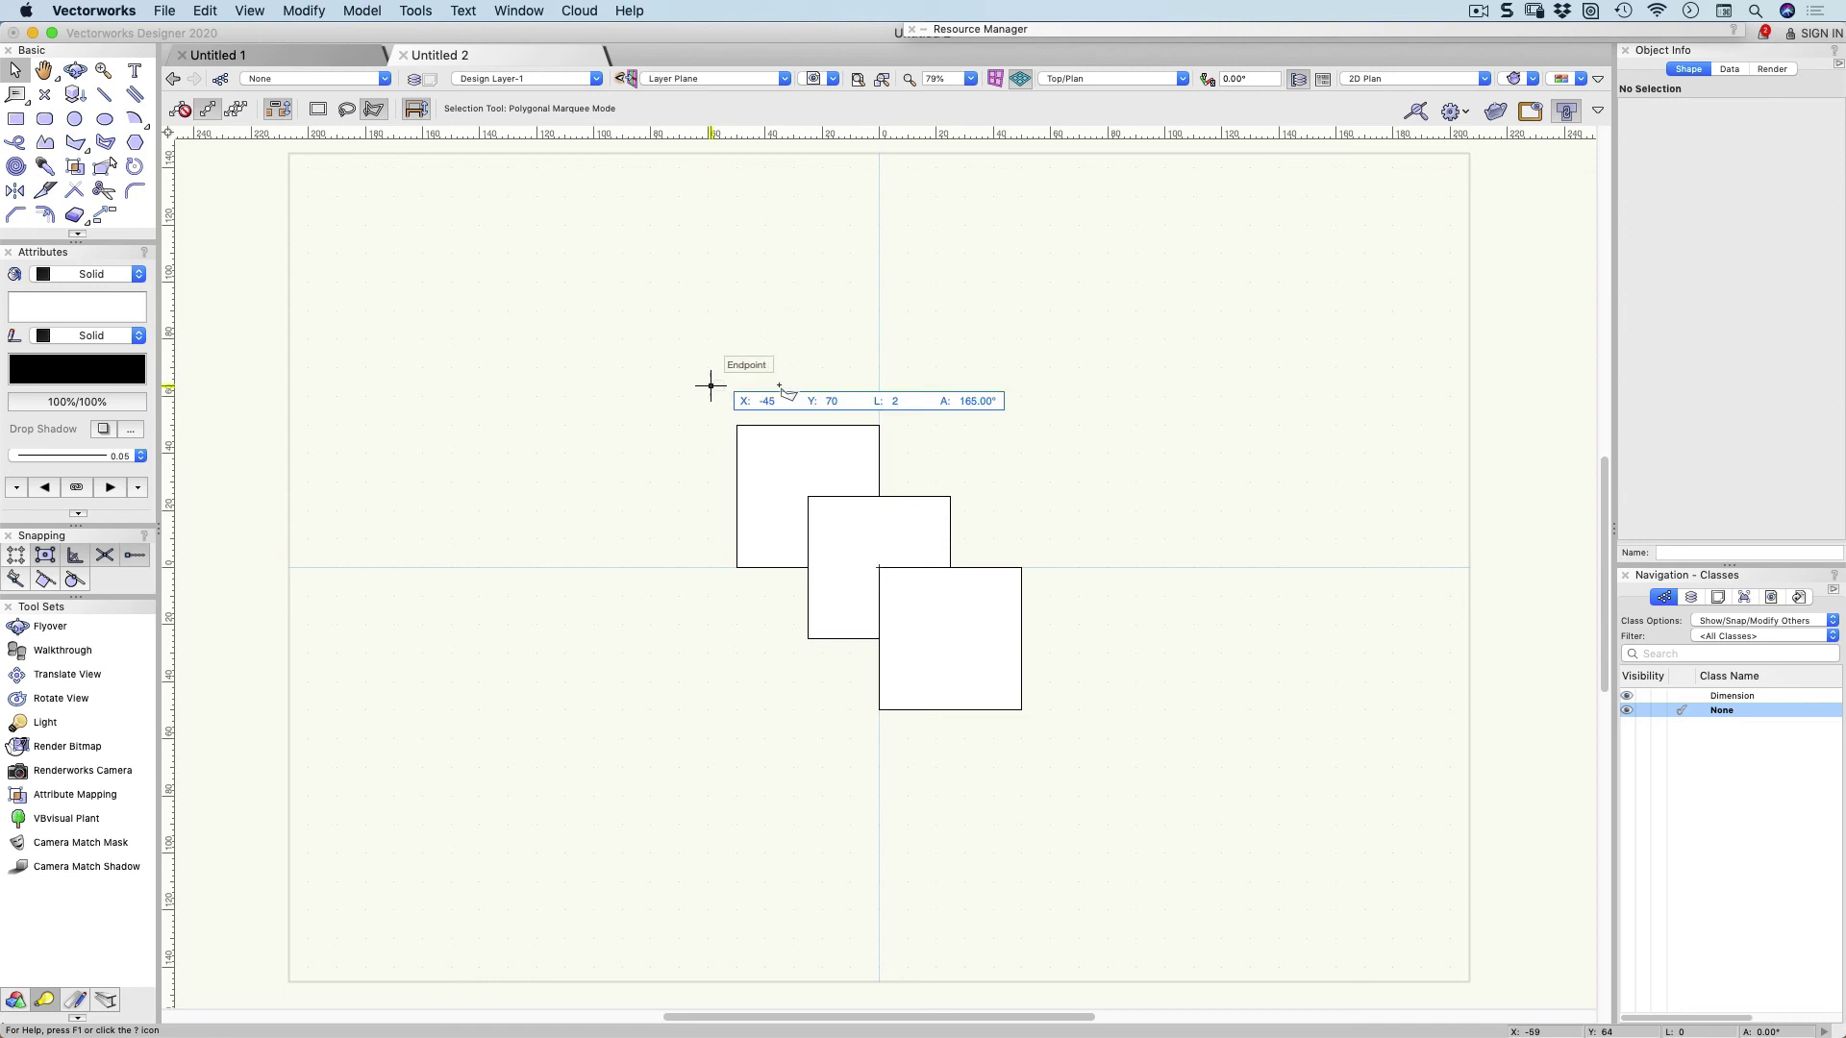
left_click(961, 386)
left_click(938, 471)
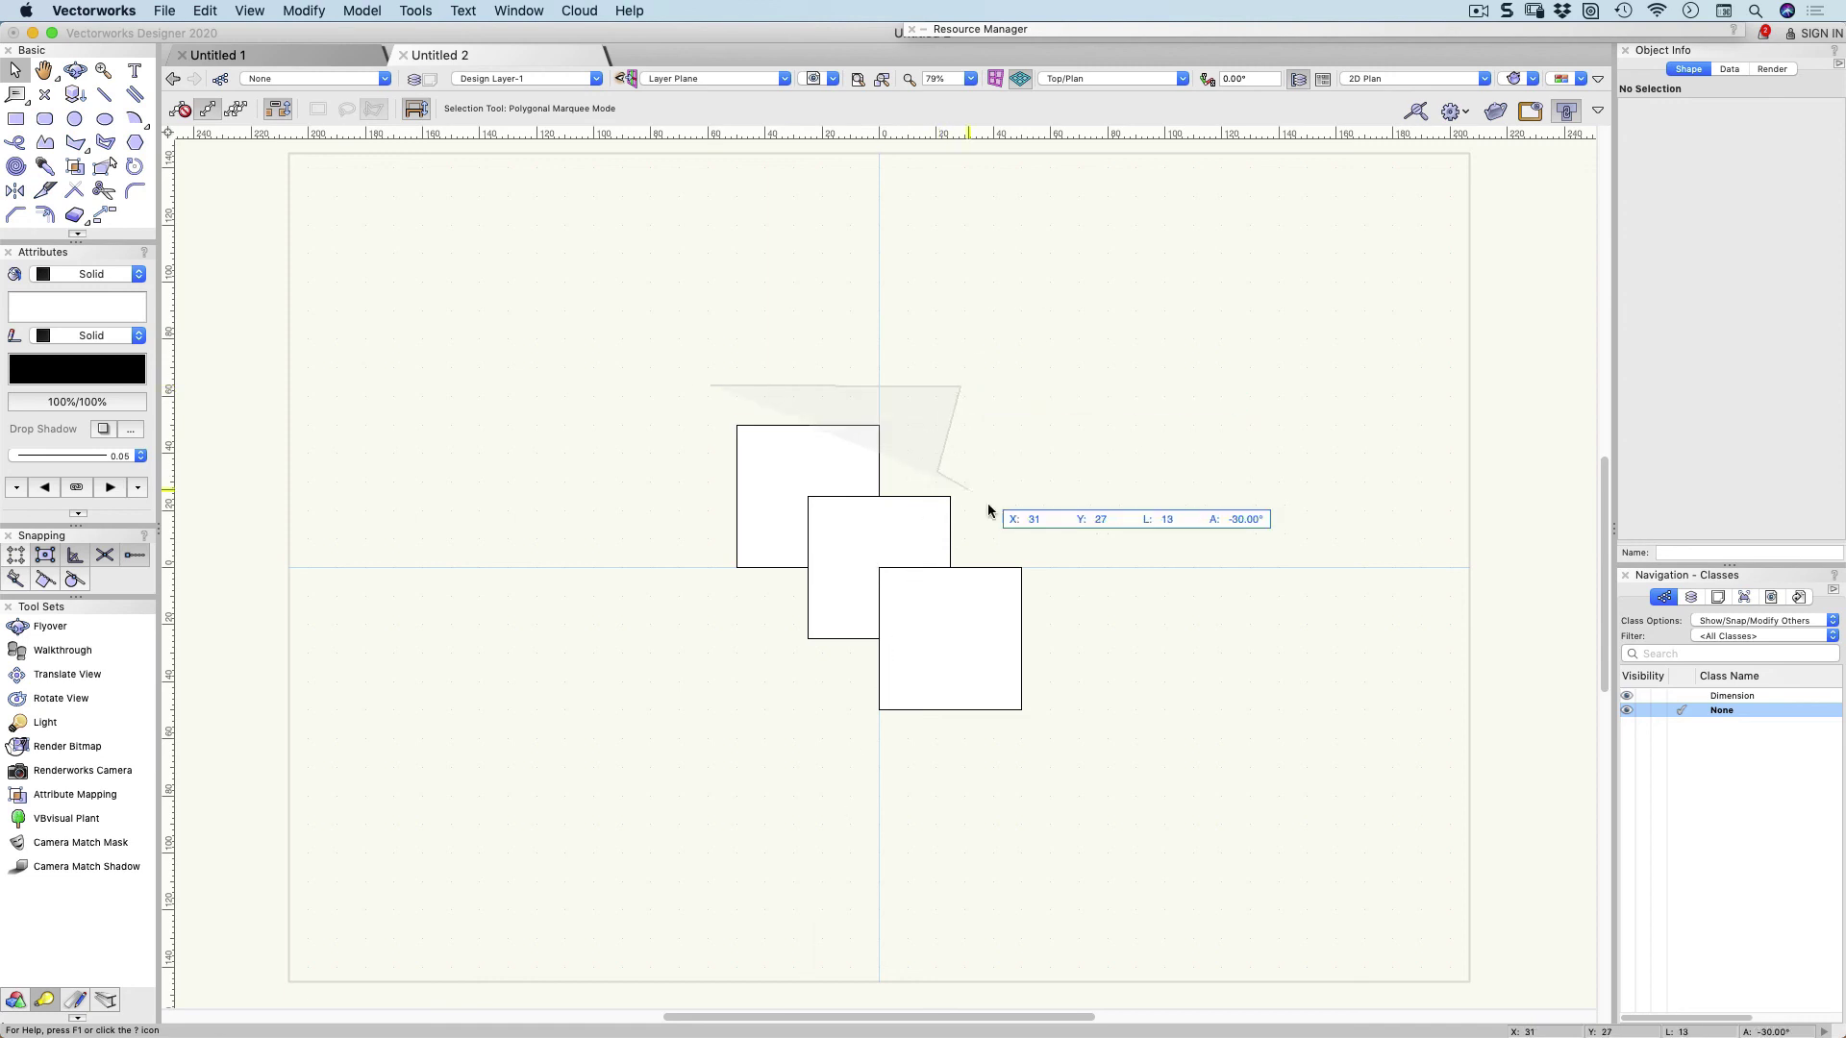
left_click(992, 503)
left_click(951, 569)
left_click(936, 599)
left_click(951, 638)
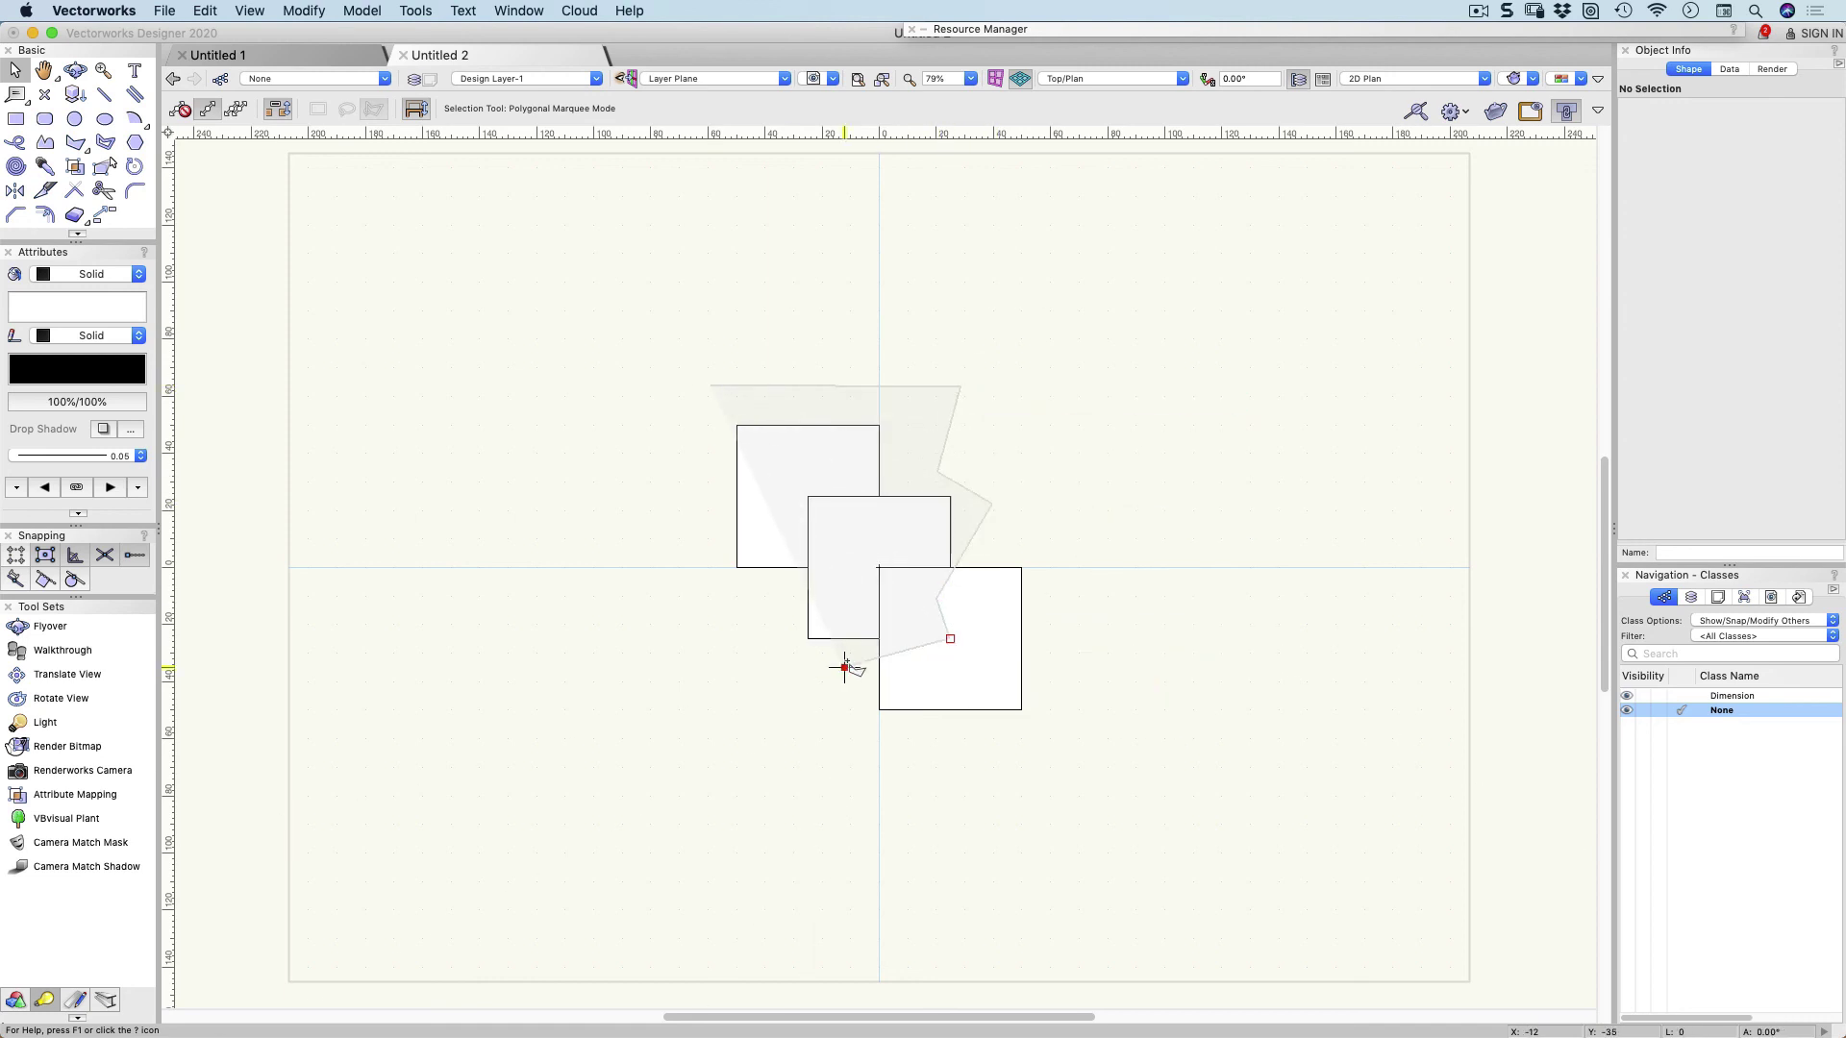
left_click(683, 592)
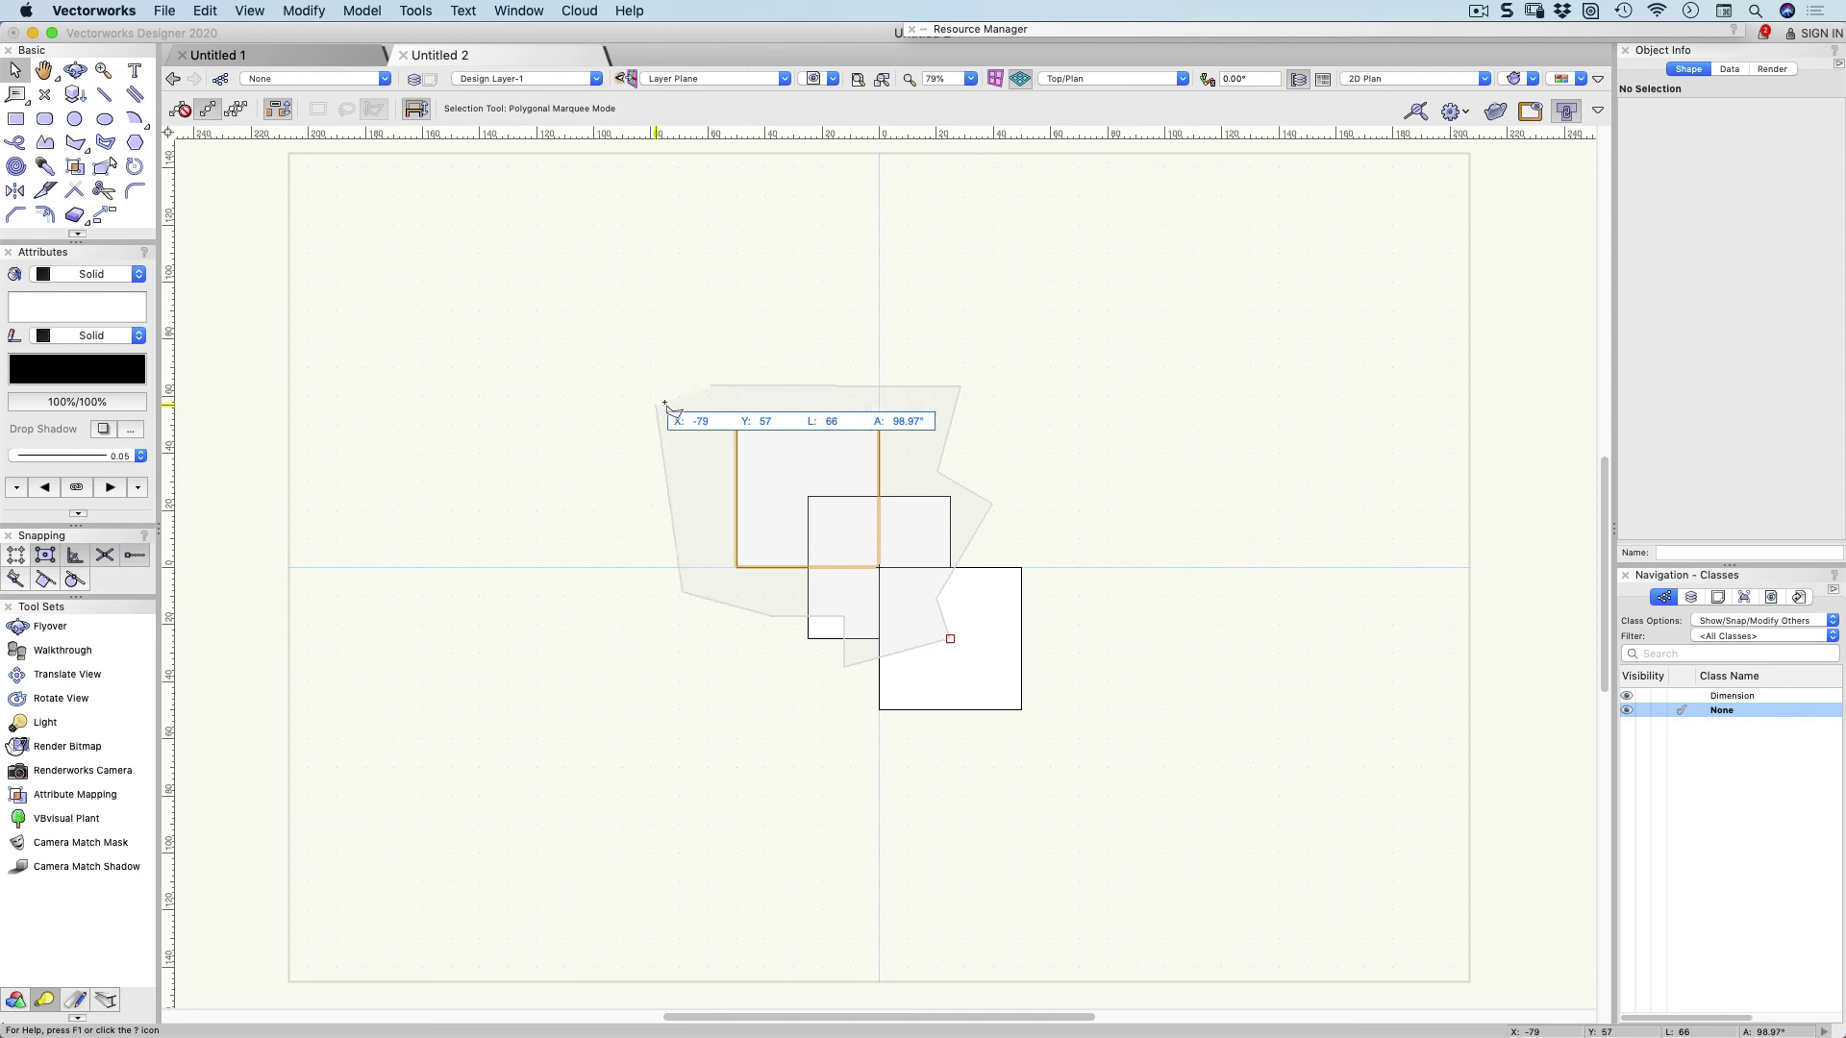
left_click(721, 384)
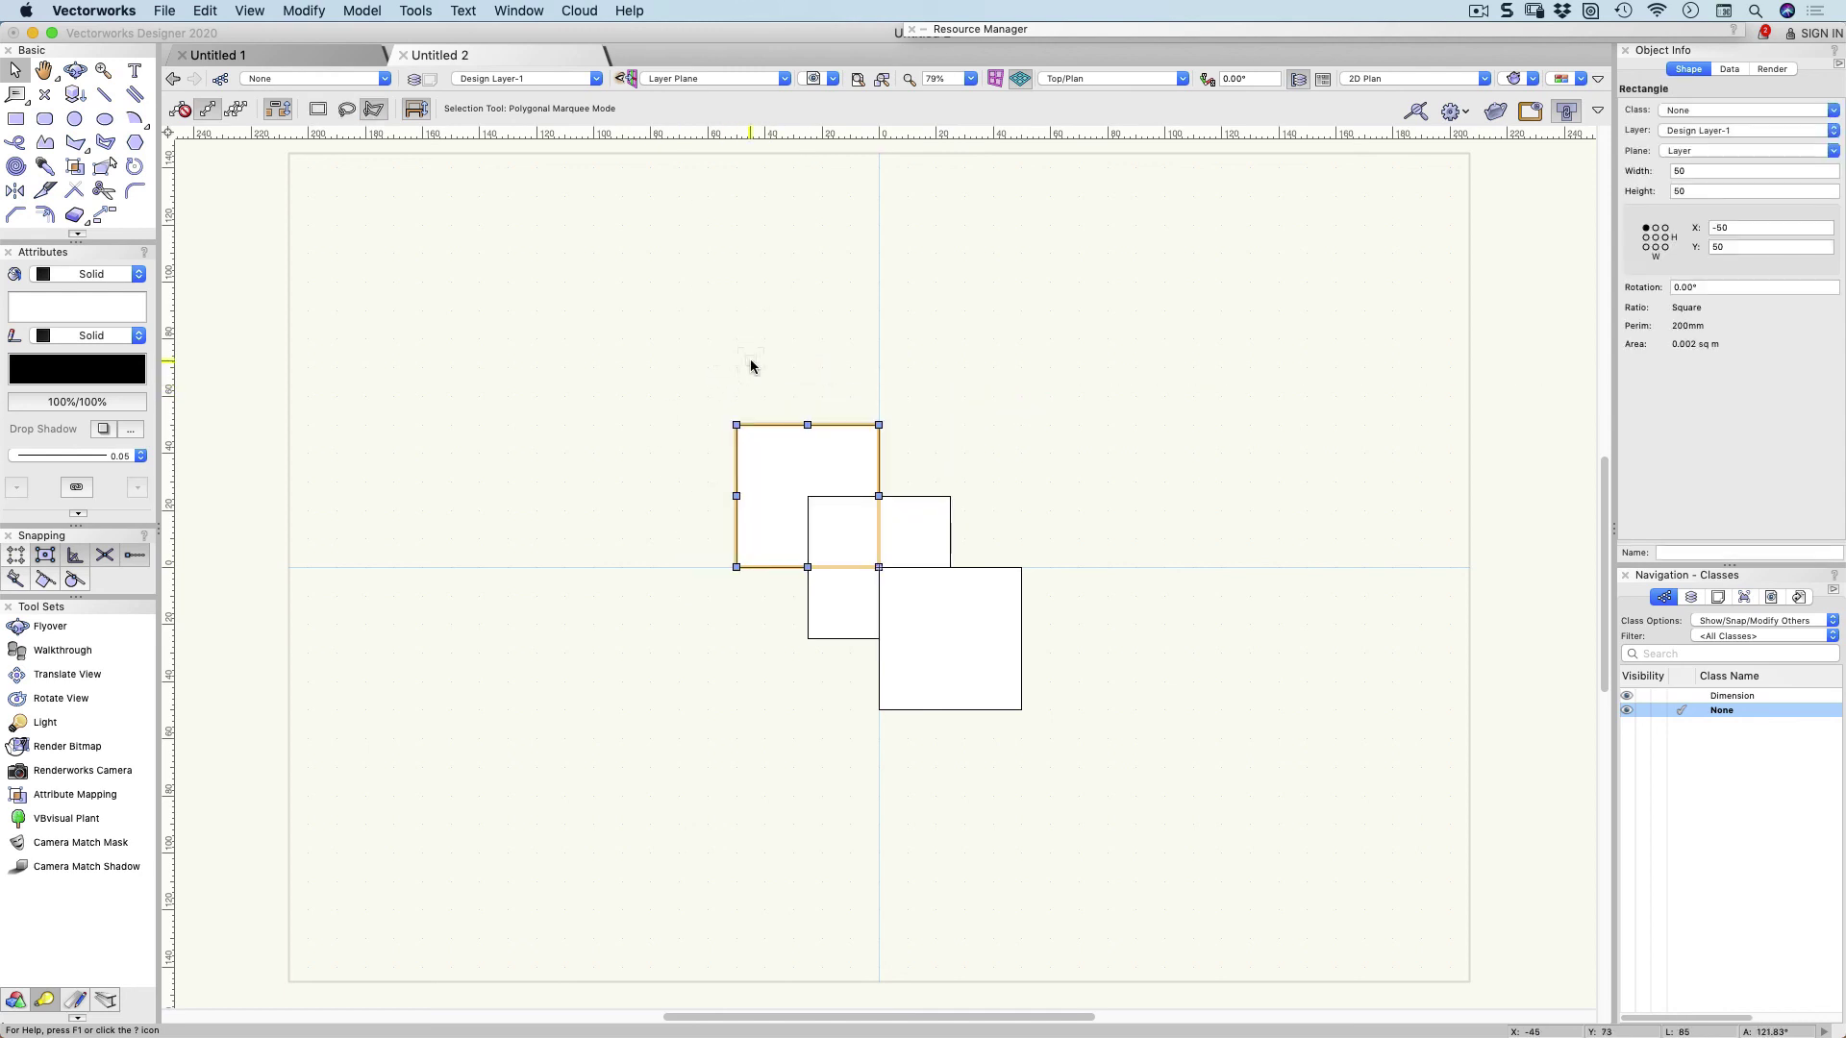
Return to Rectangular Marquee mode, clear the selection, and build up a selection of all three squares one by one.
left_click(311, 115)
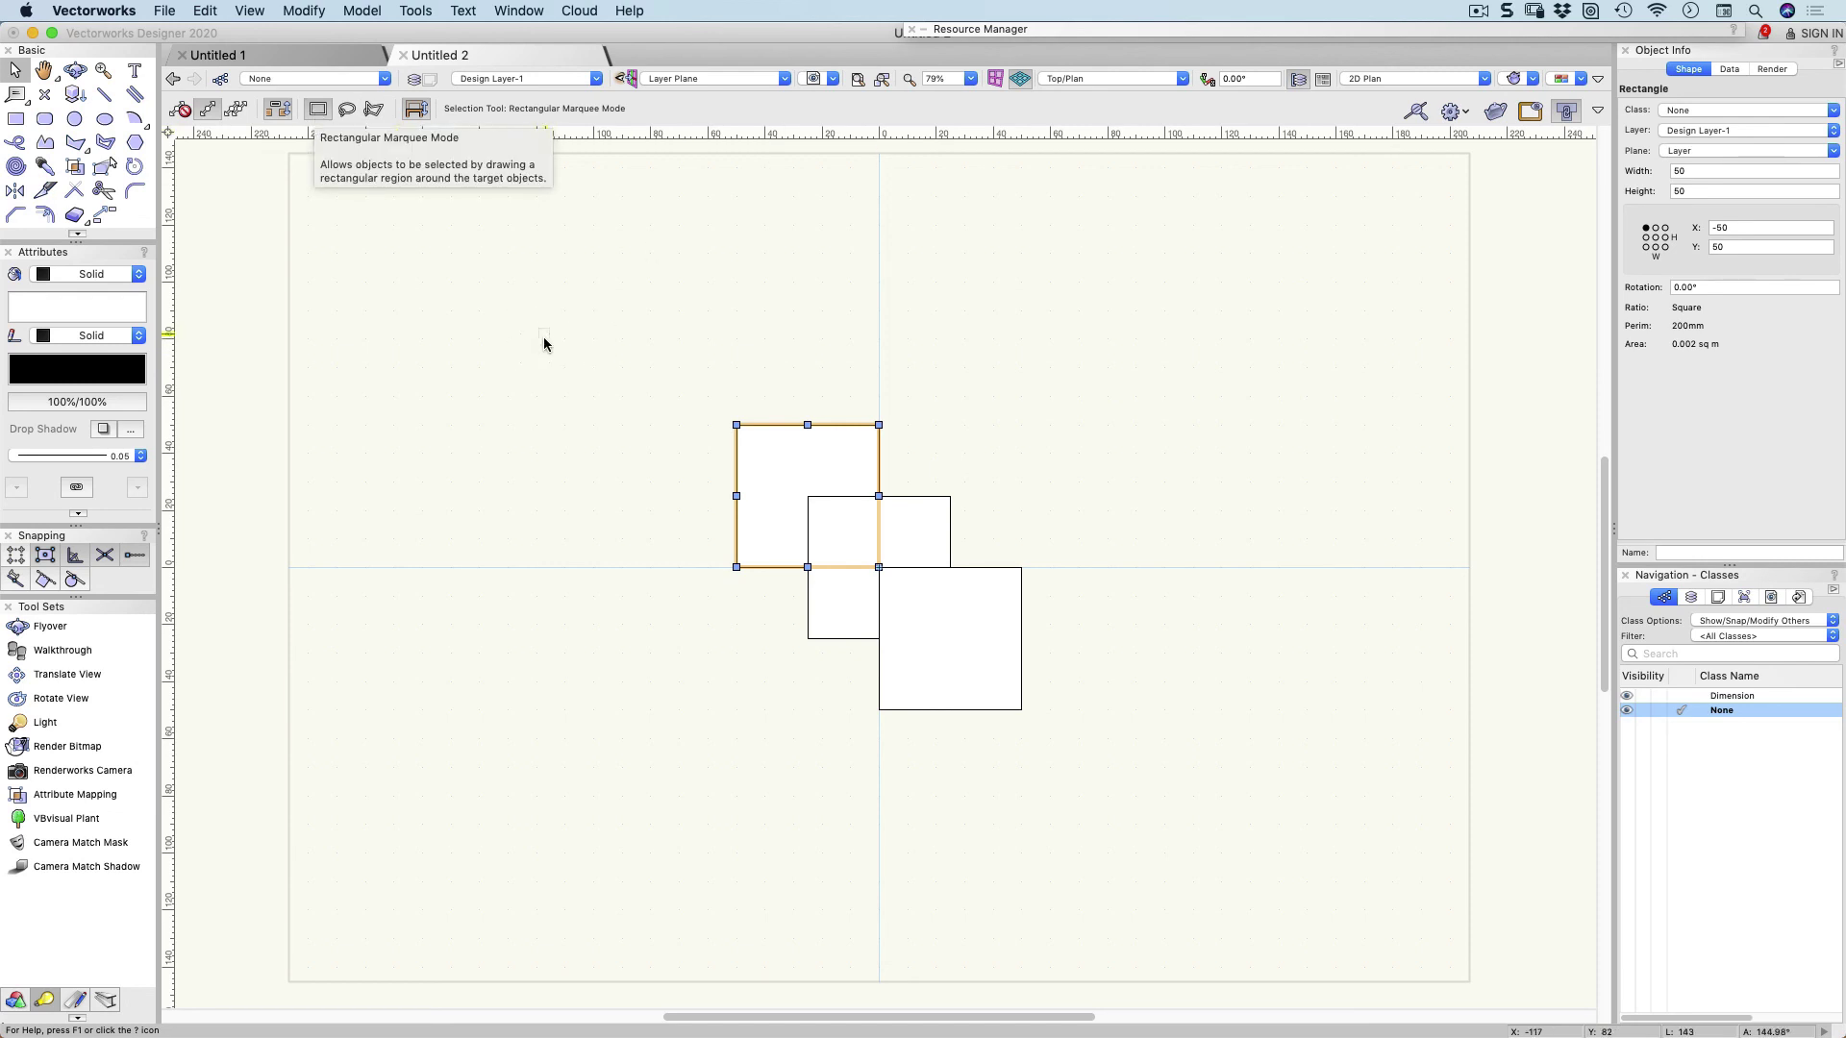
left_click(531, 381)
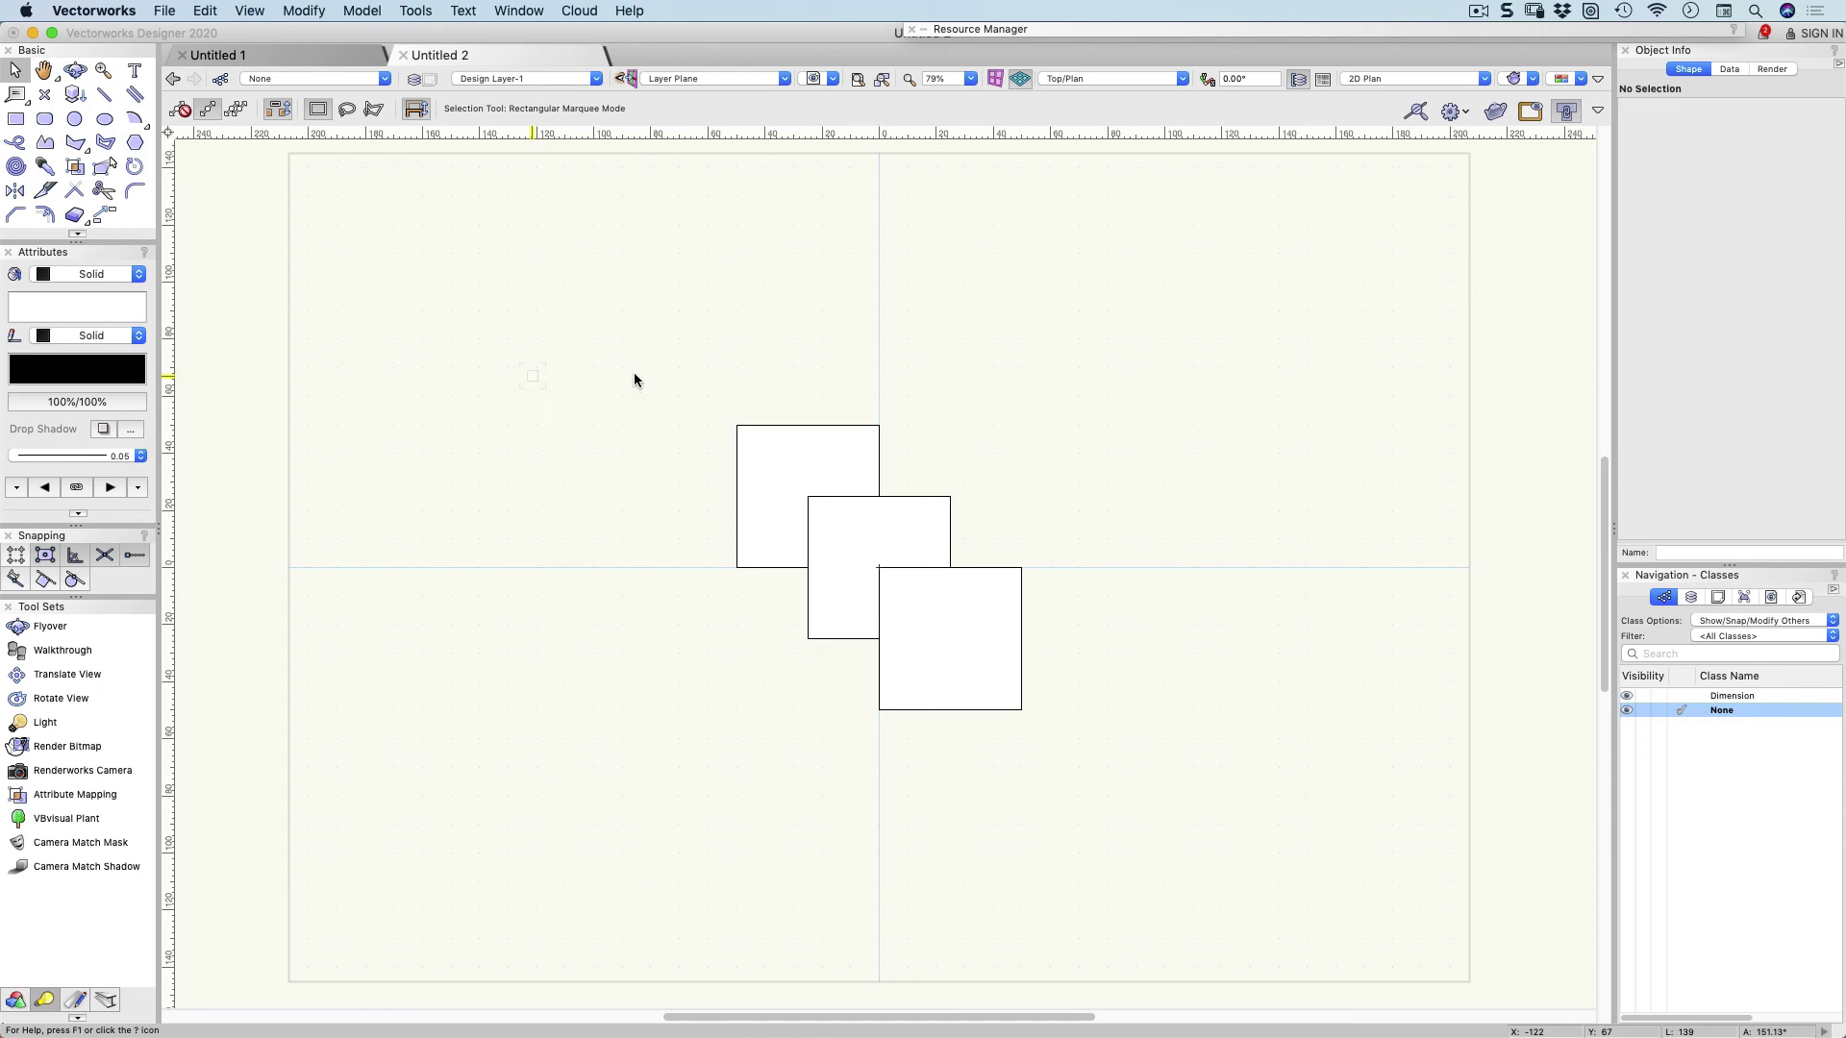
left_click(766, 480)
left_click(914, 602, "shift")
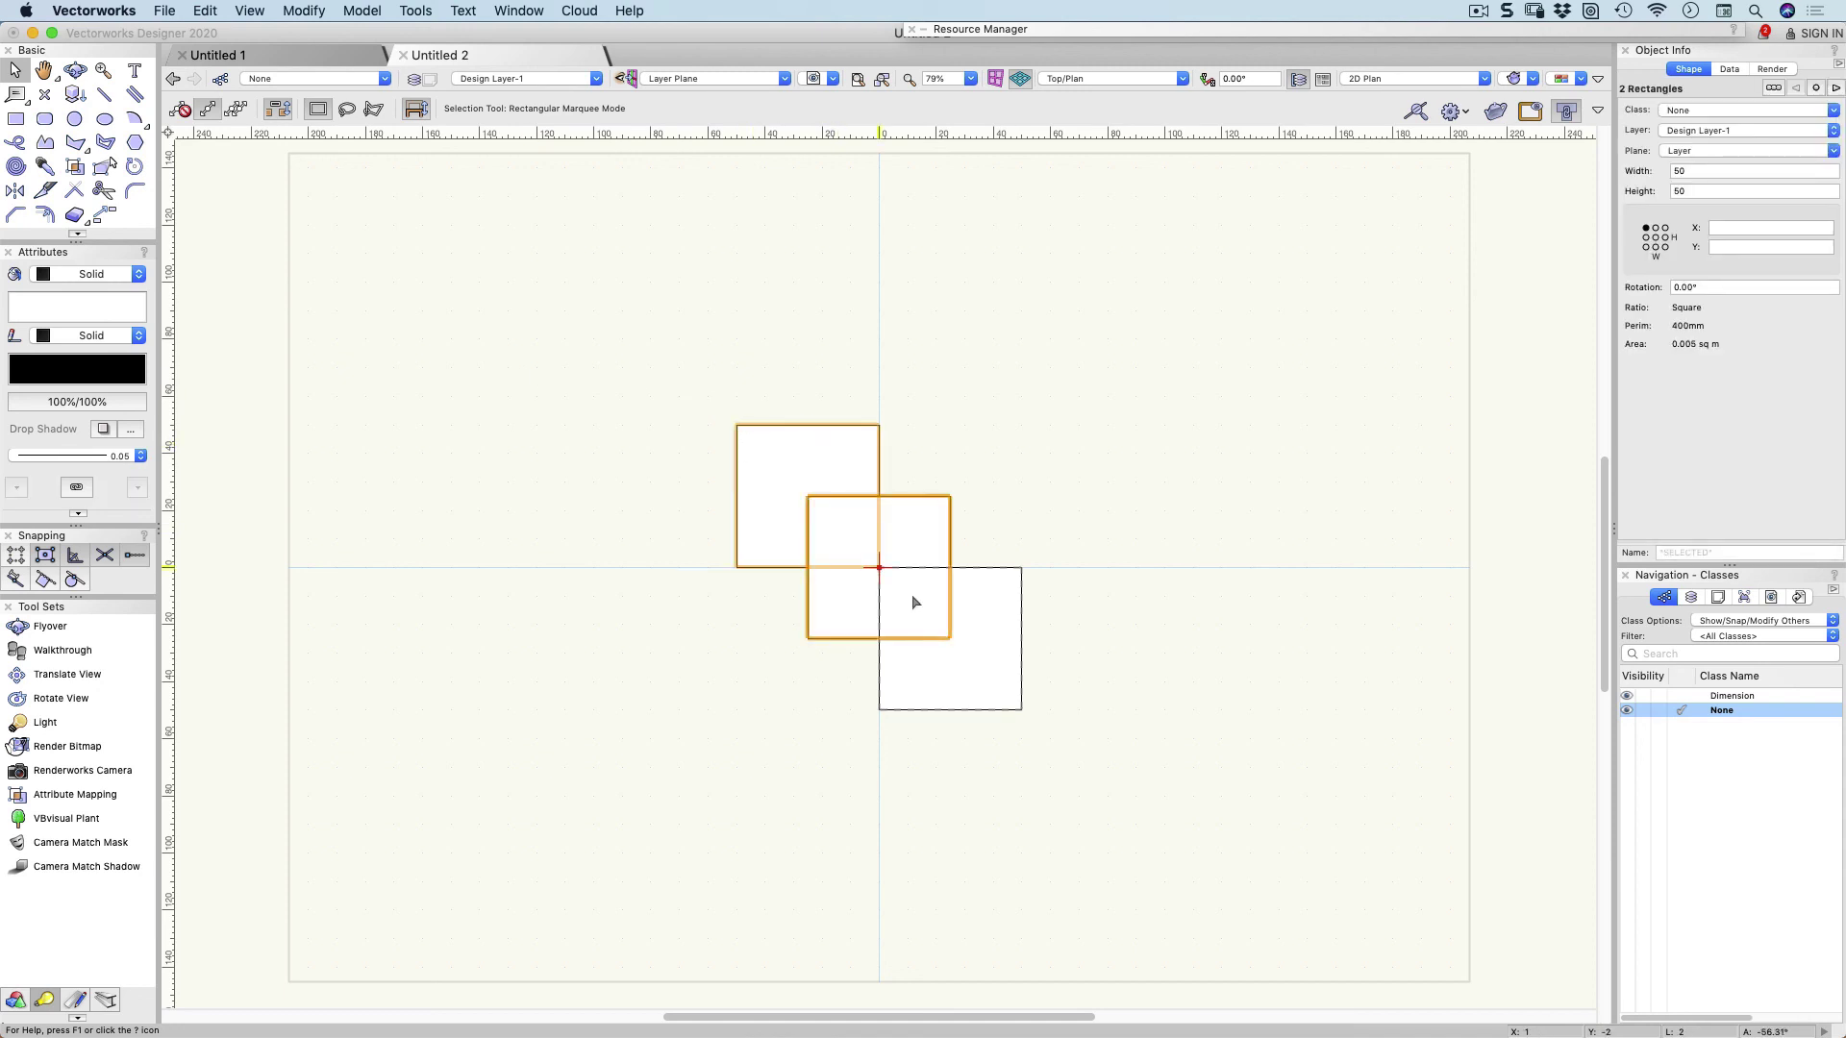
left_click(947, 602, "shift")
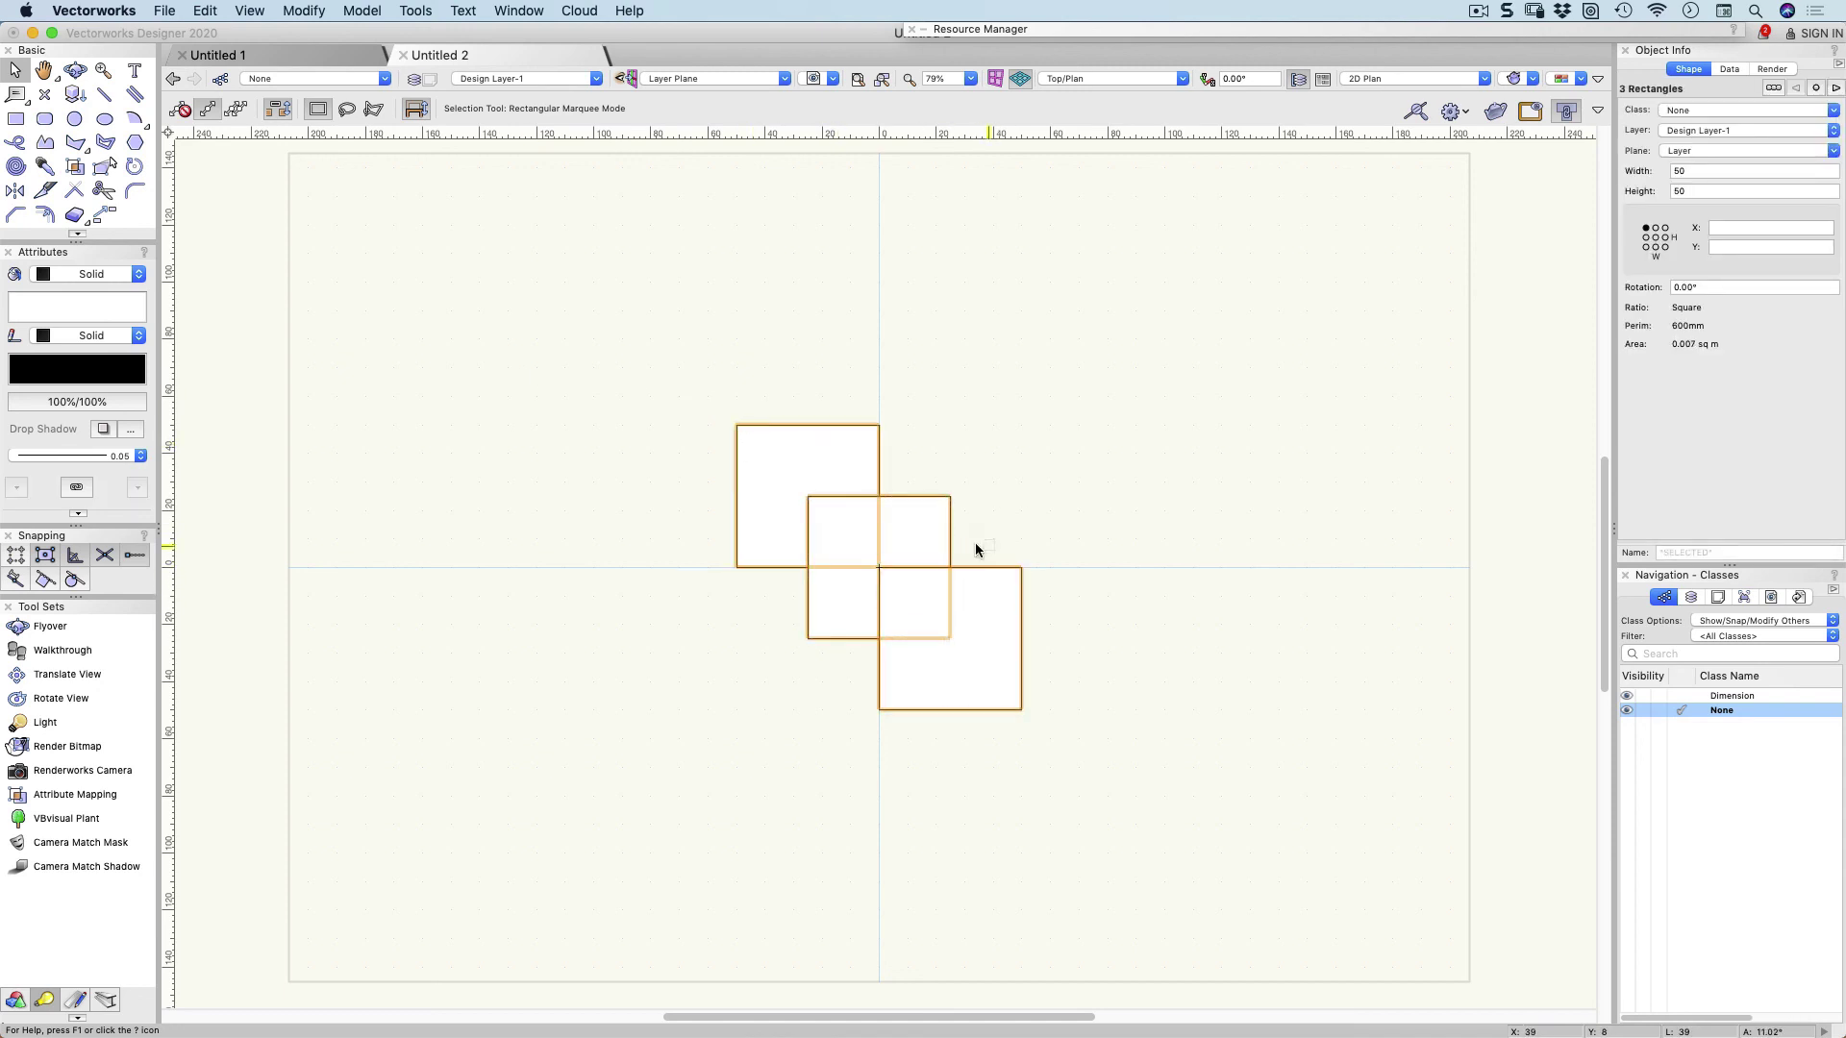
Remove the middle, upper-left and lower-right squares from the selection one at a time.
left_click(923, 498, "shift")
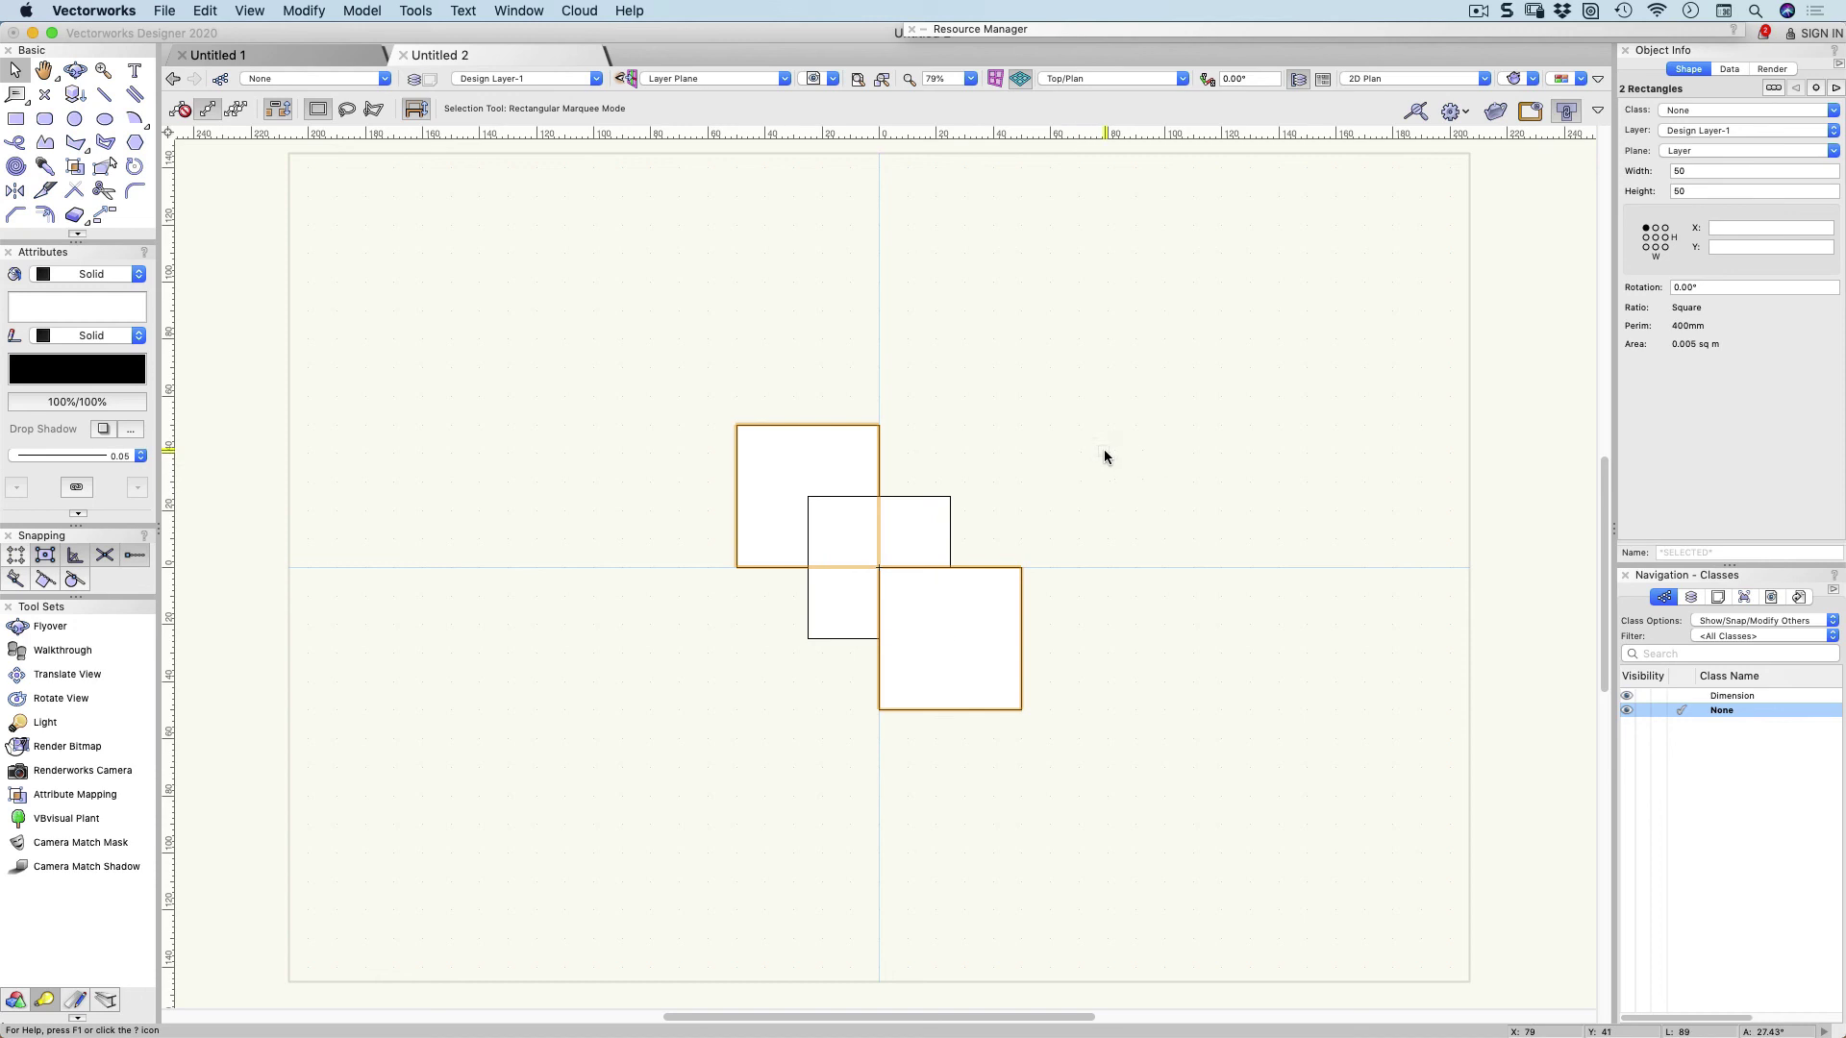
left_click(848, 459, "shift")
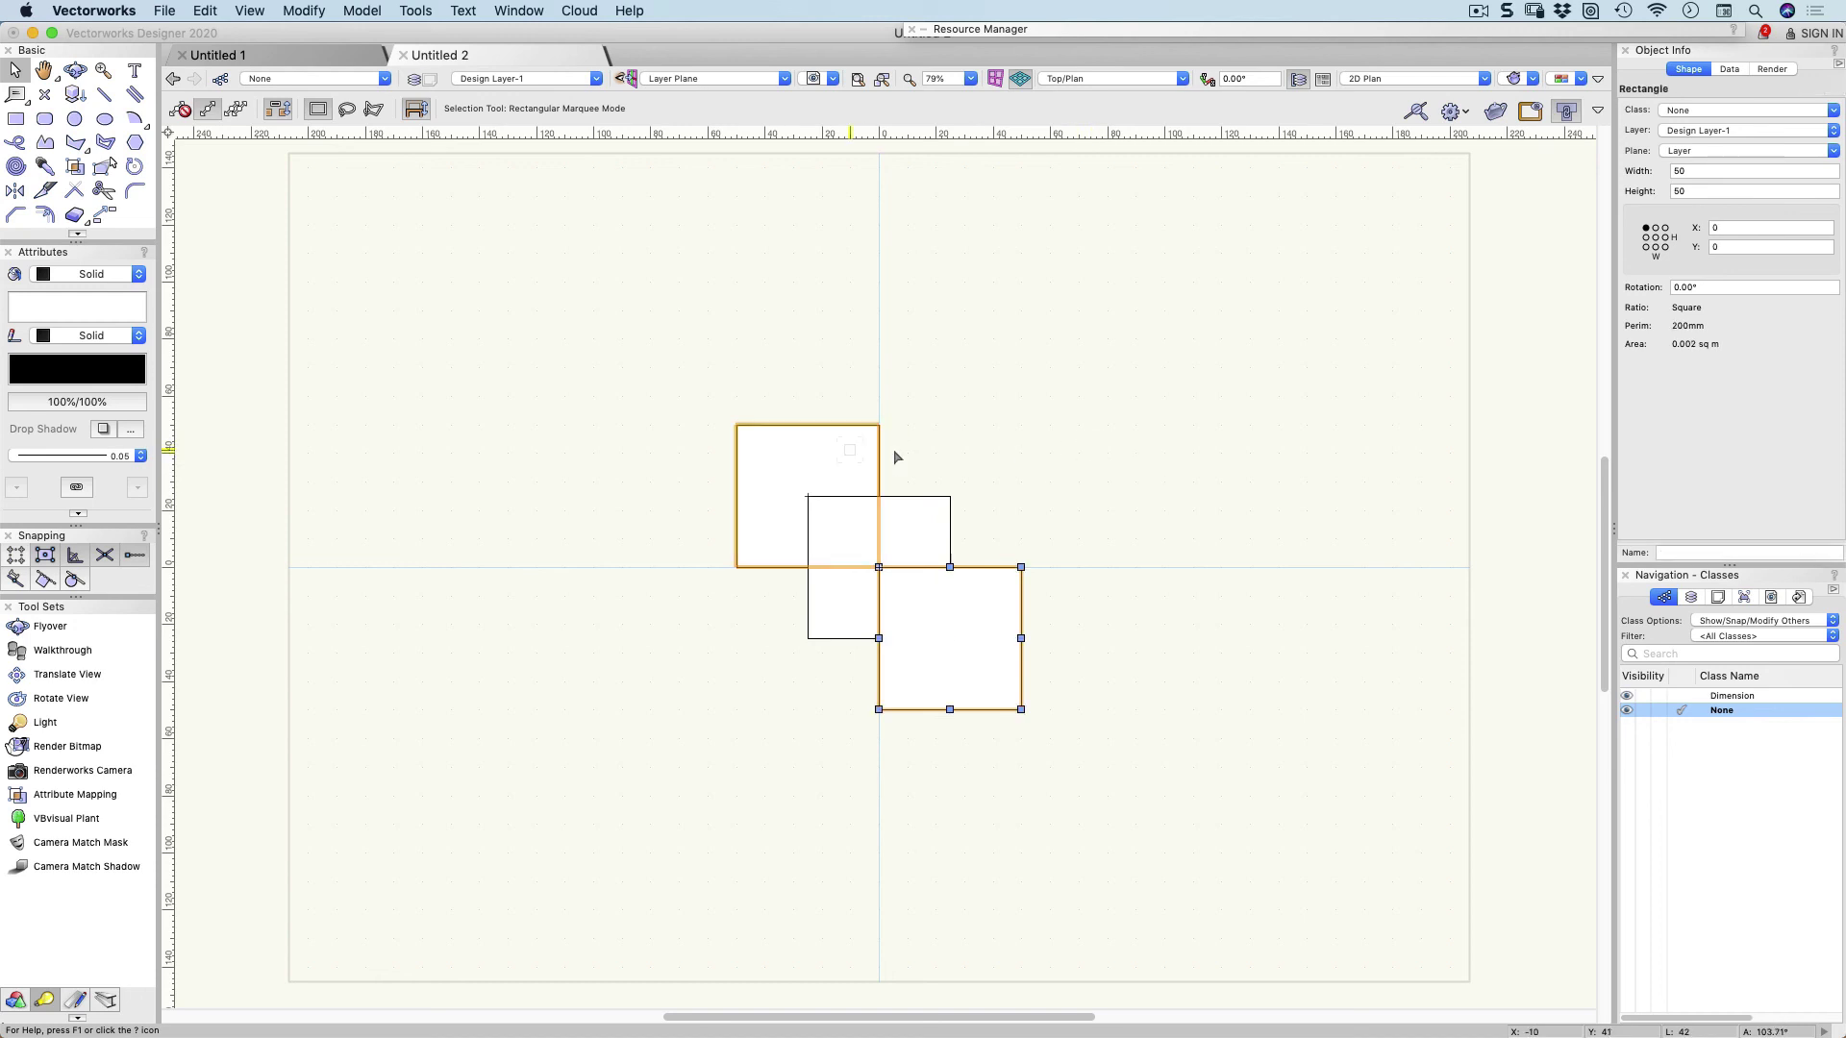
left_click(1023, 575, "shift")
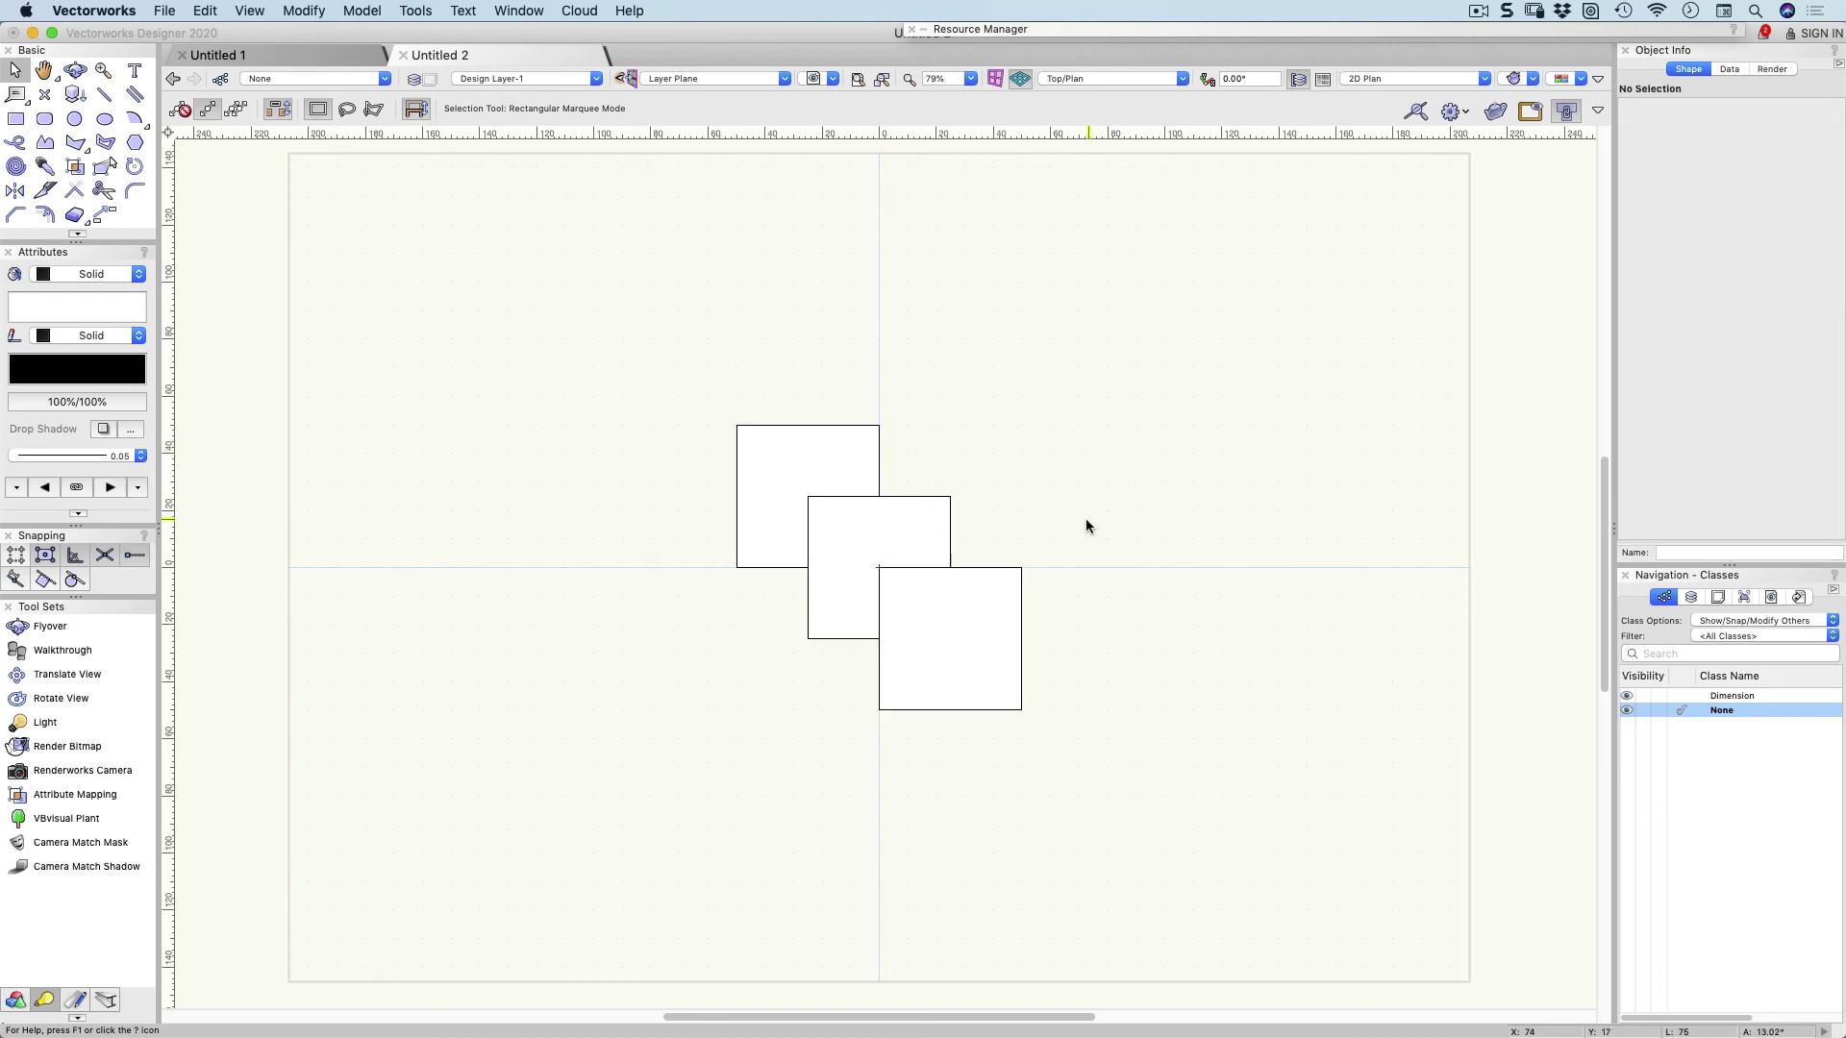
Invert the selection from the upper-left square to the other two with a marquee around all three, and select only the lower-right square.
left_click(782, 442)
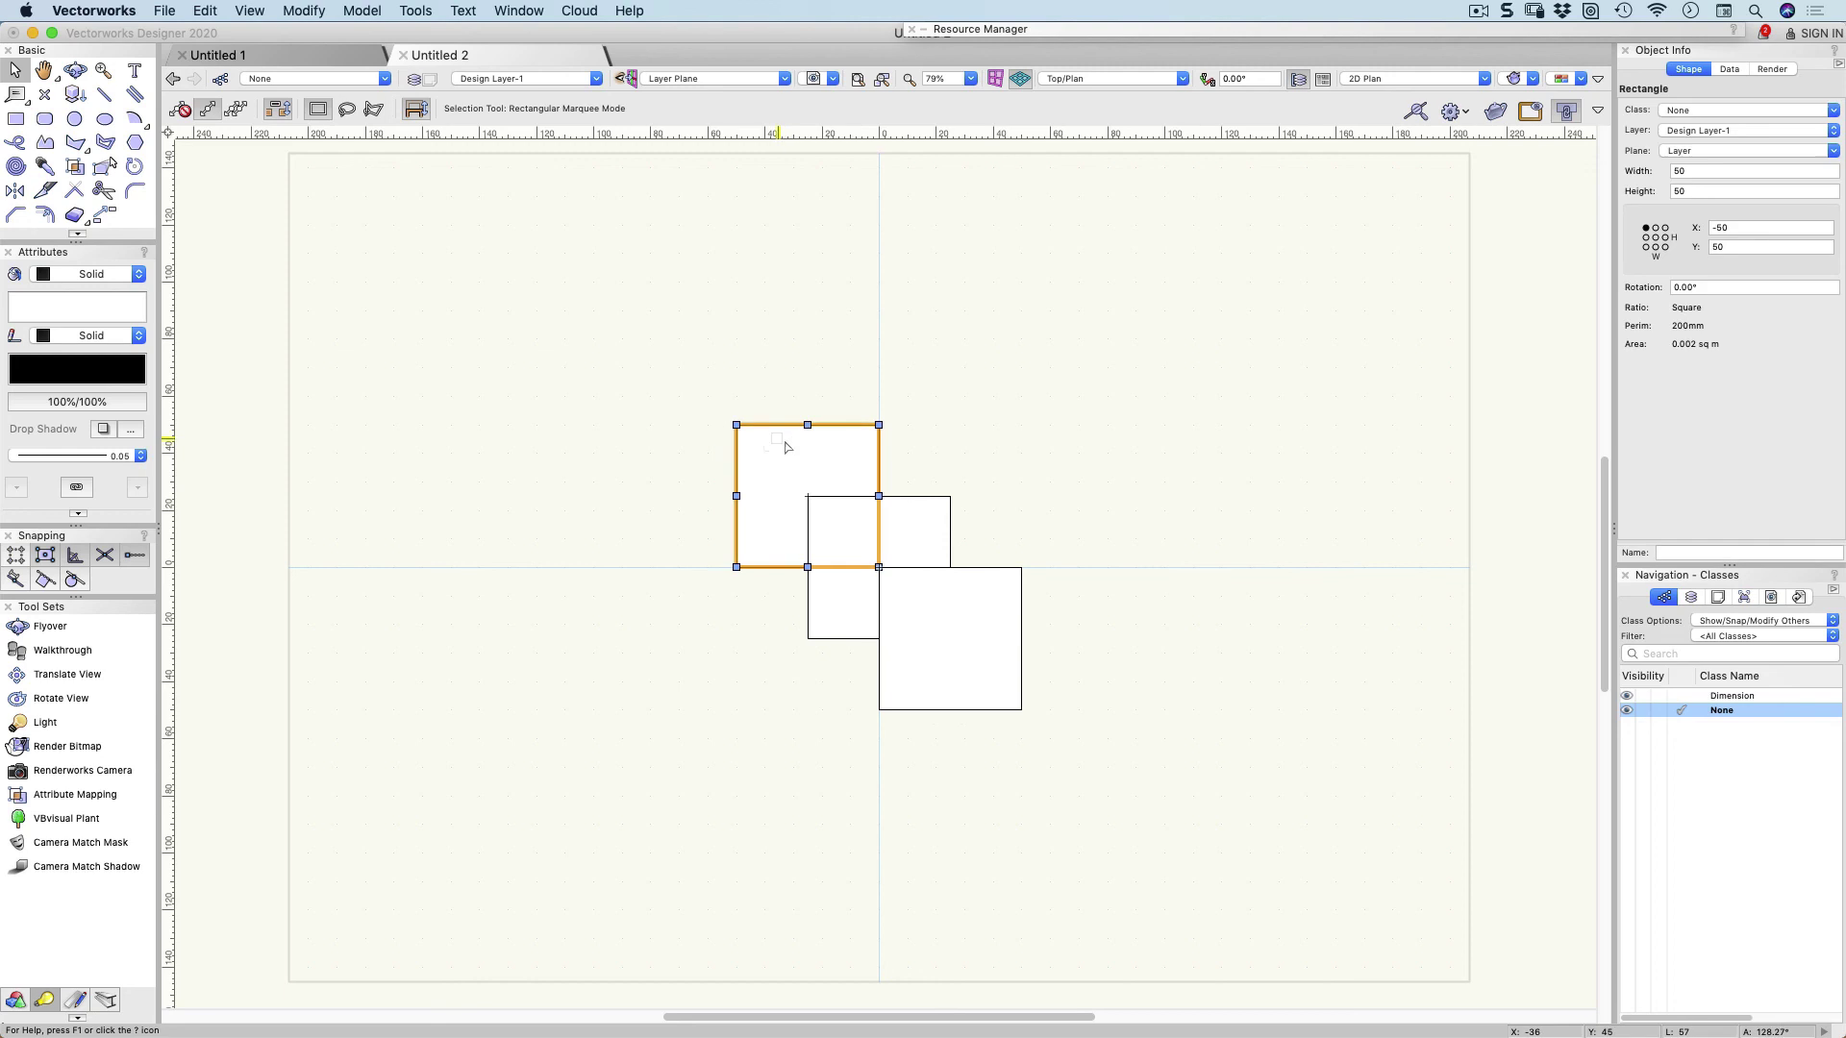
left_click_drag(650, 345, 1090, 773)
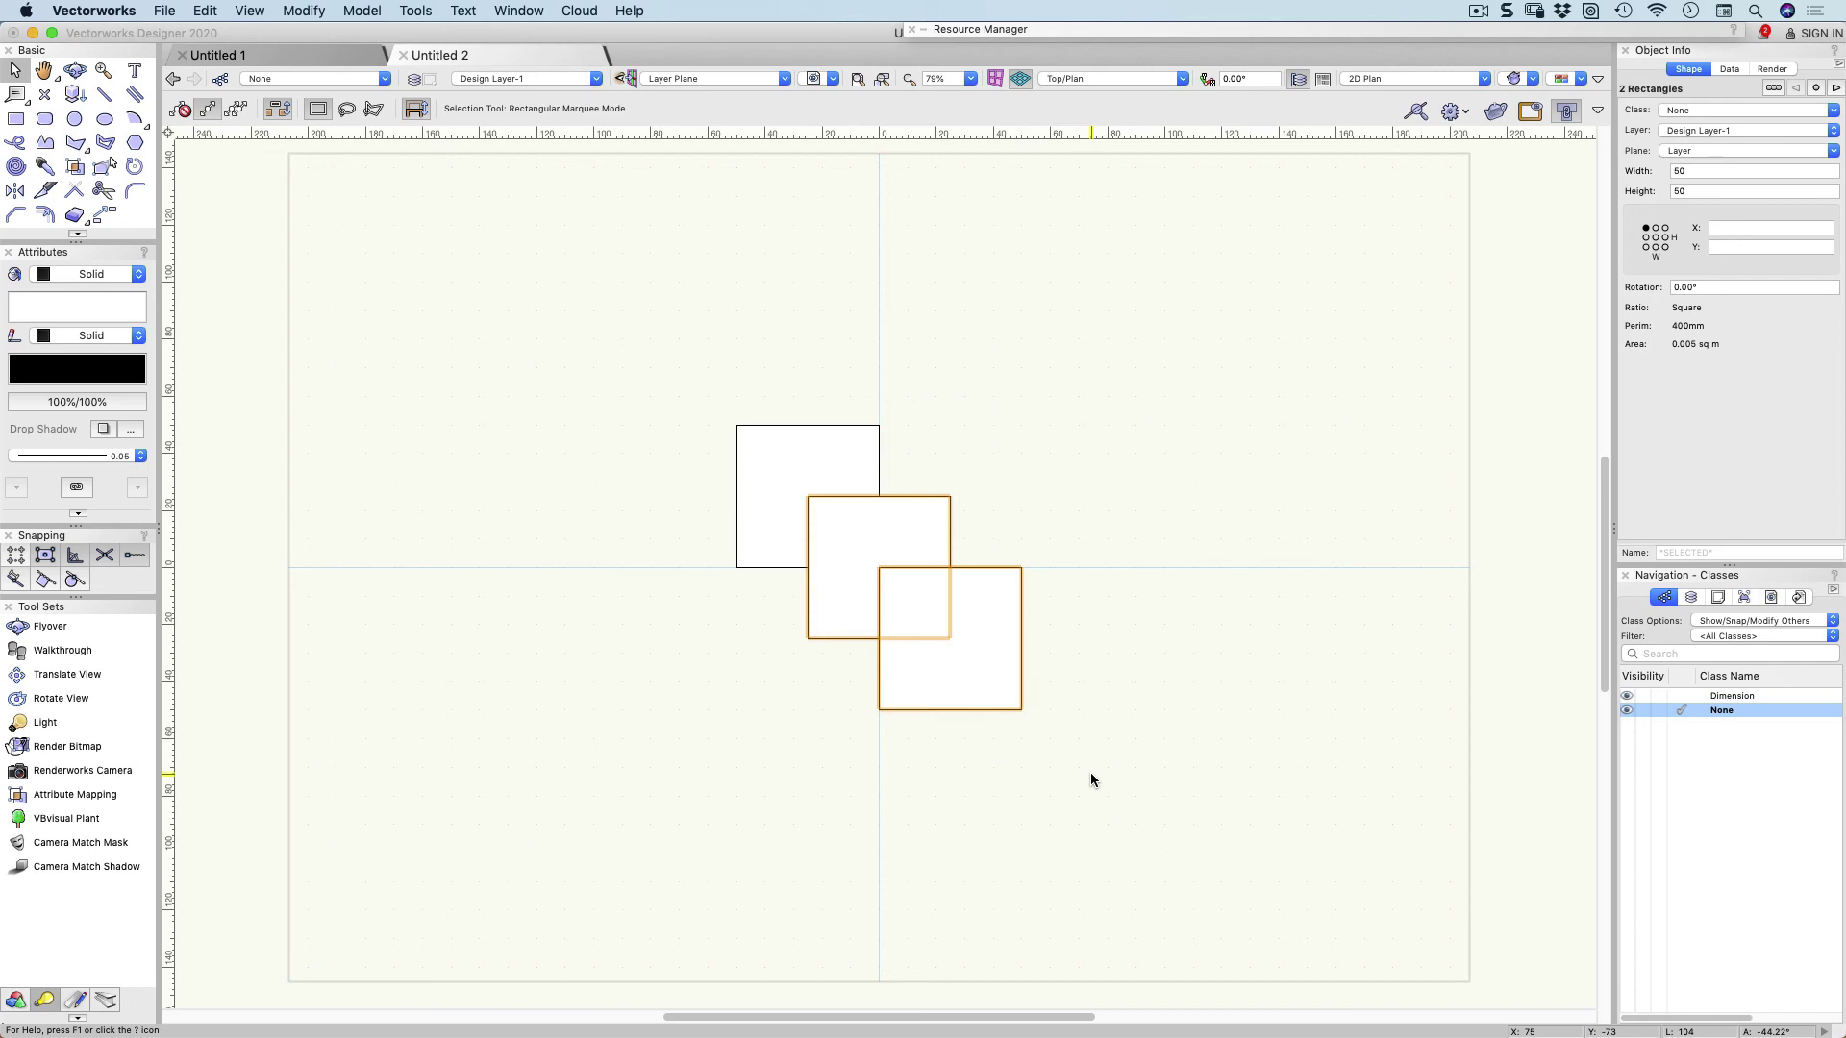
left_click(1021, 427)
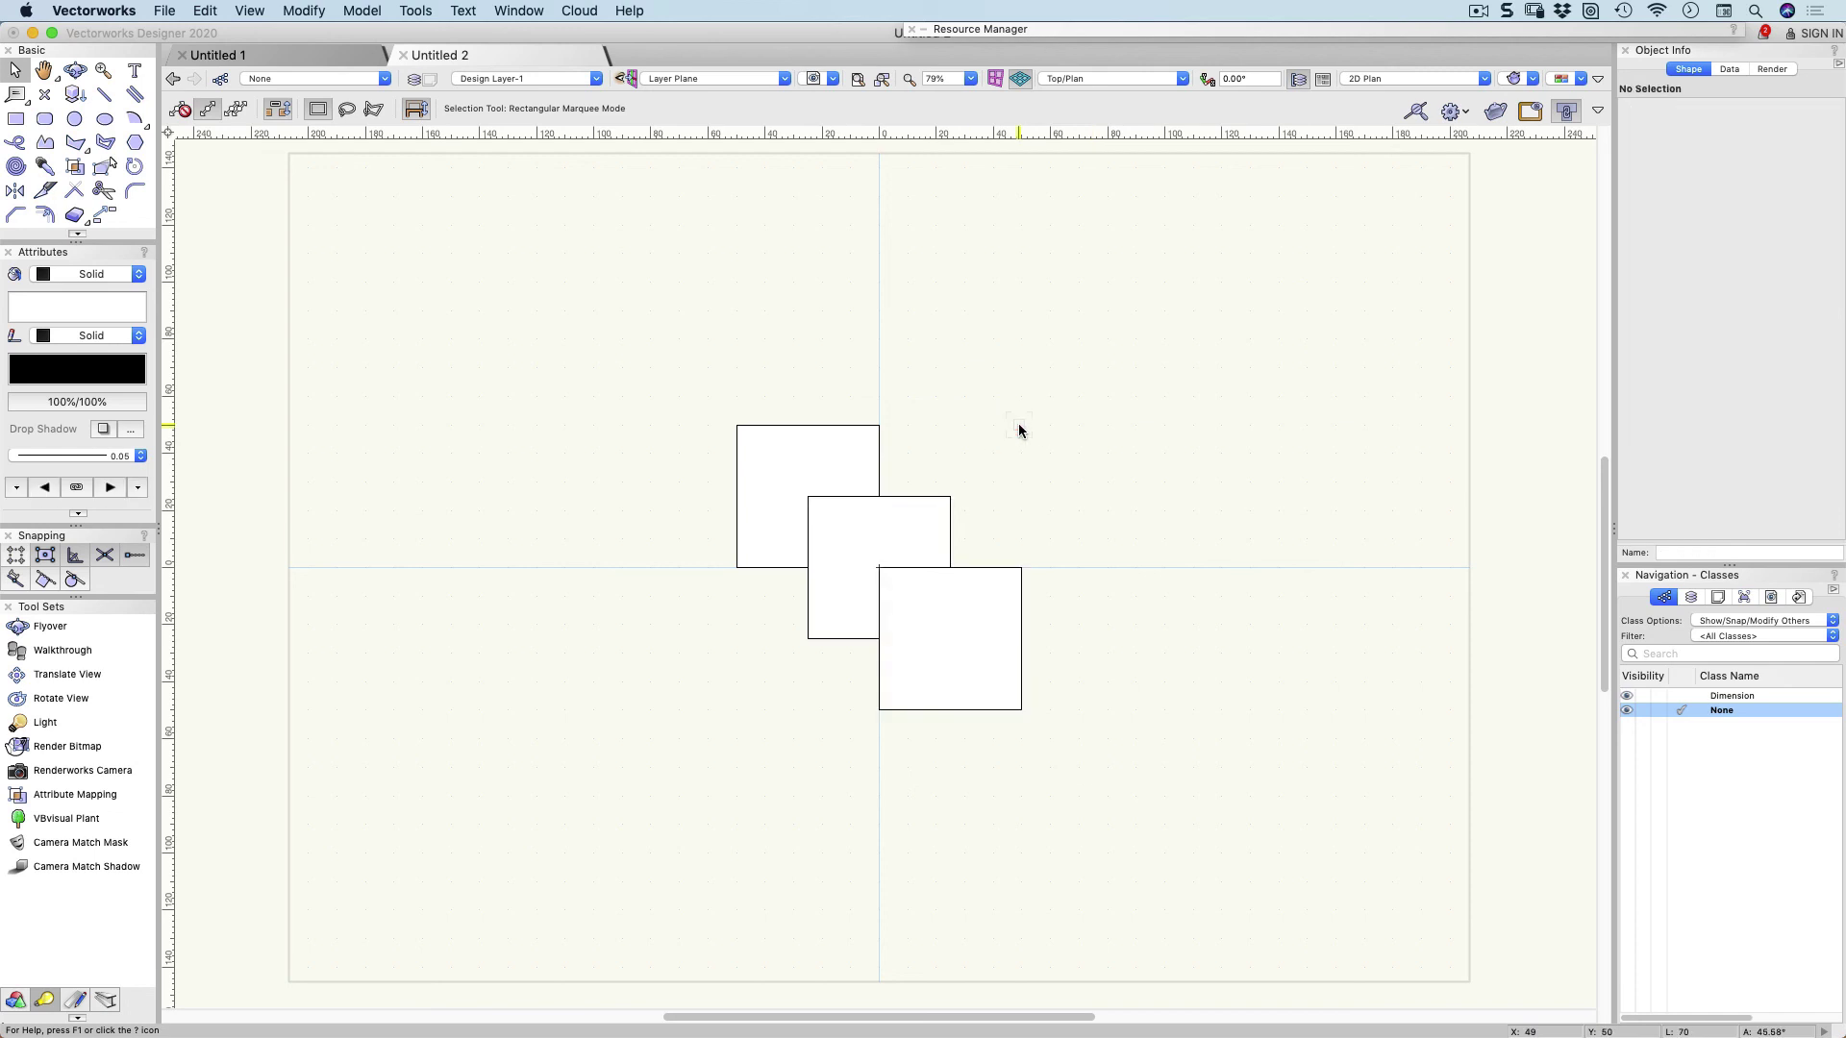
left_click(903, 588)
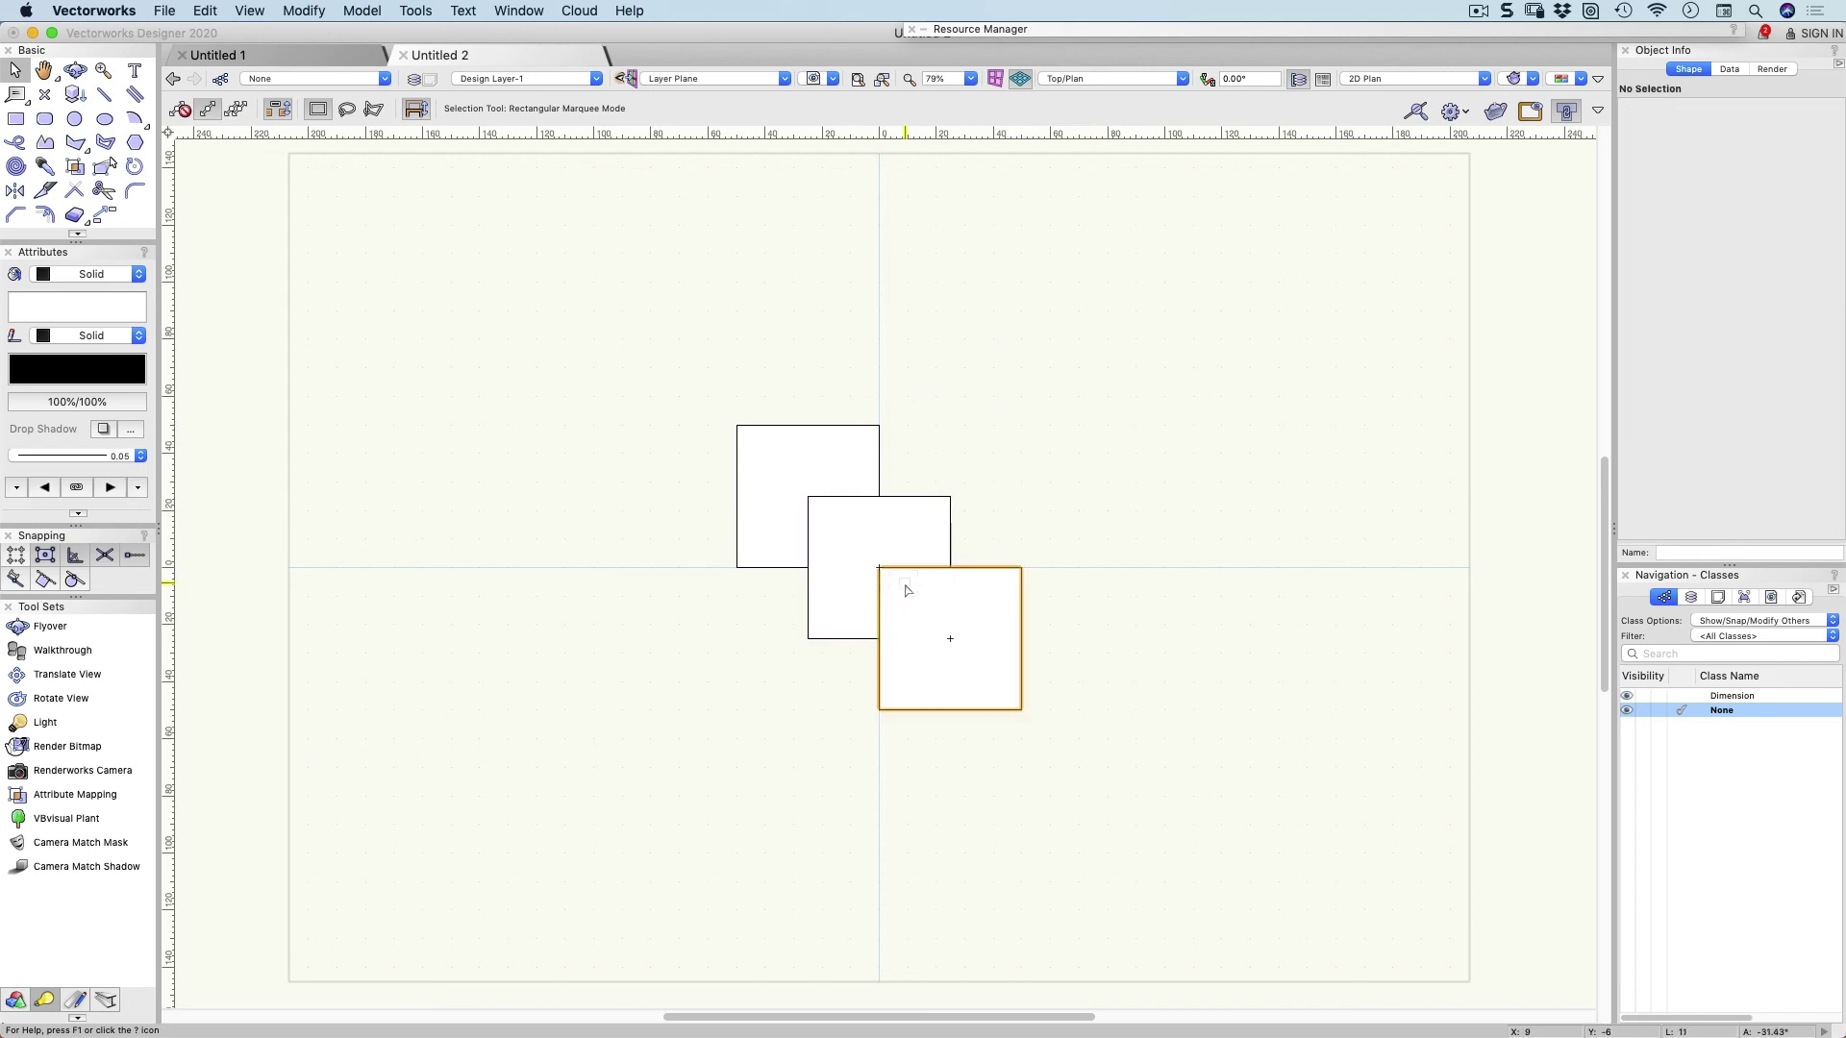
Select the middle square, switch the selection to the upper-left square, and clear the selection.
left_click(877, 523)
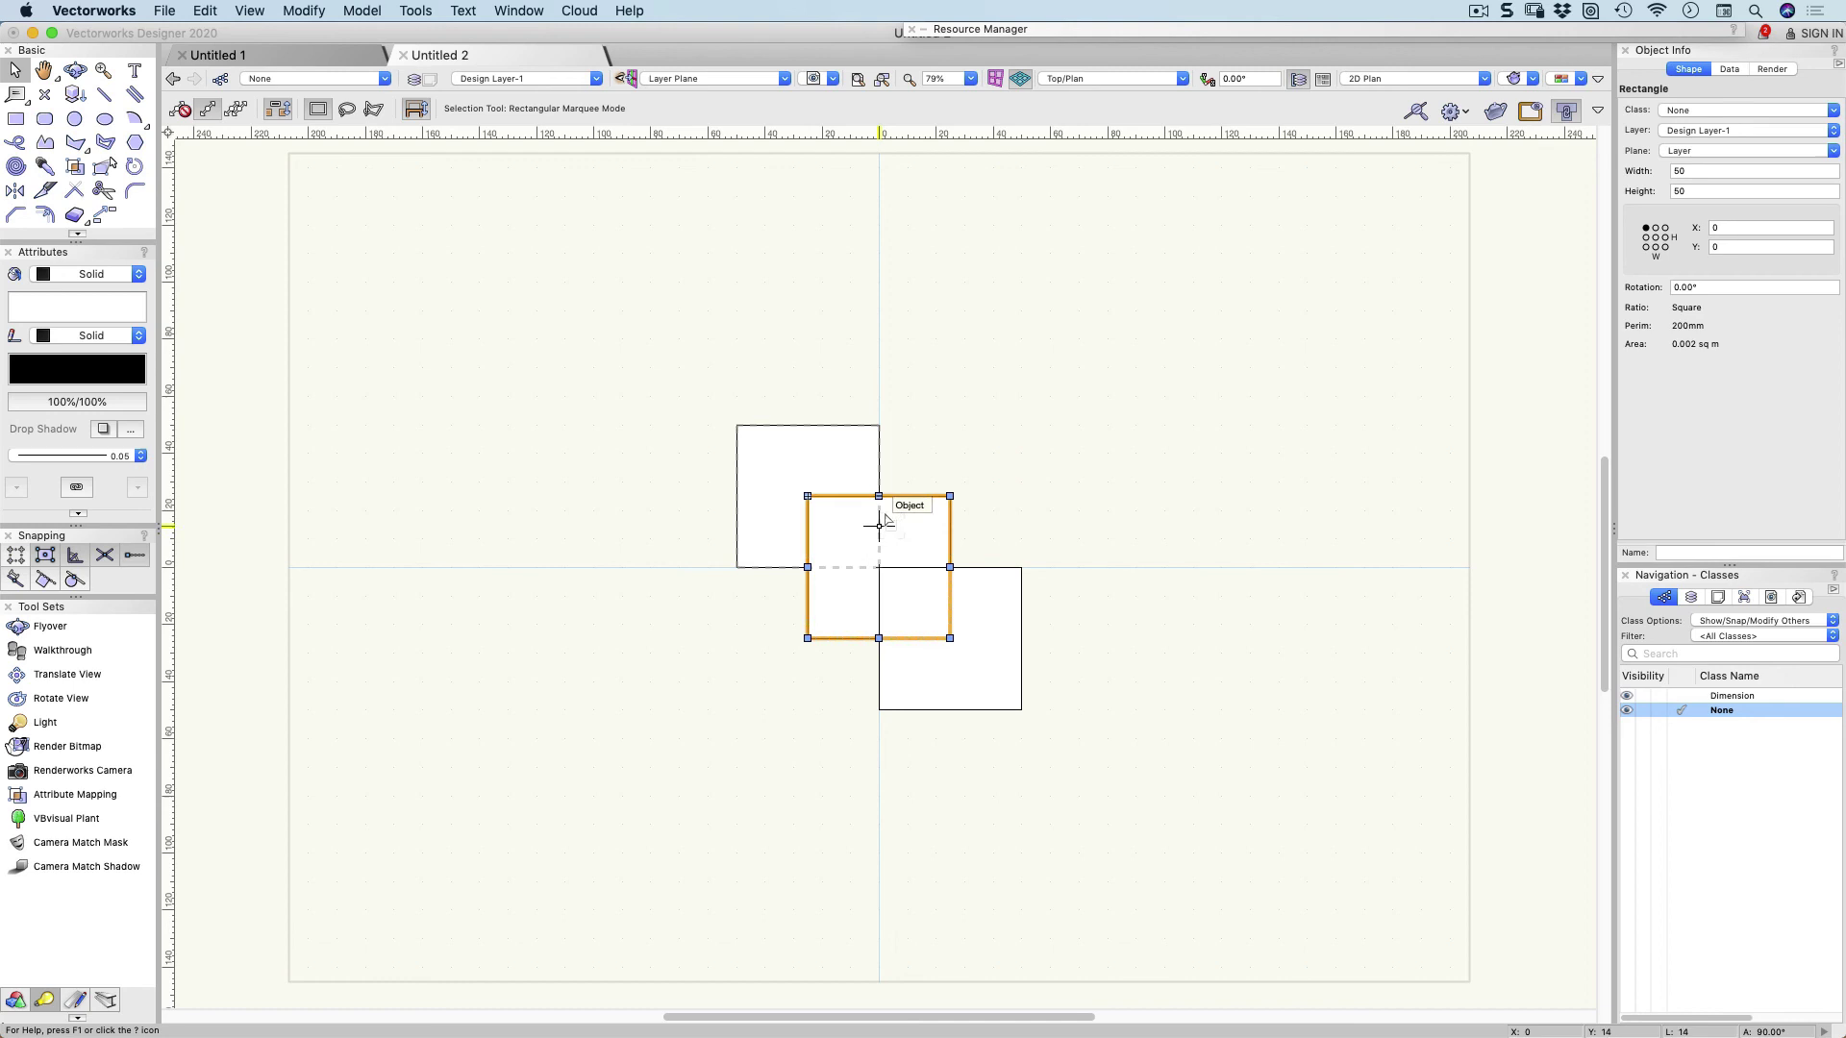
left_click(837, 481)
left_click(937, 456)
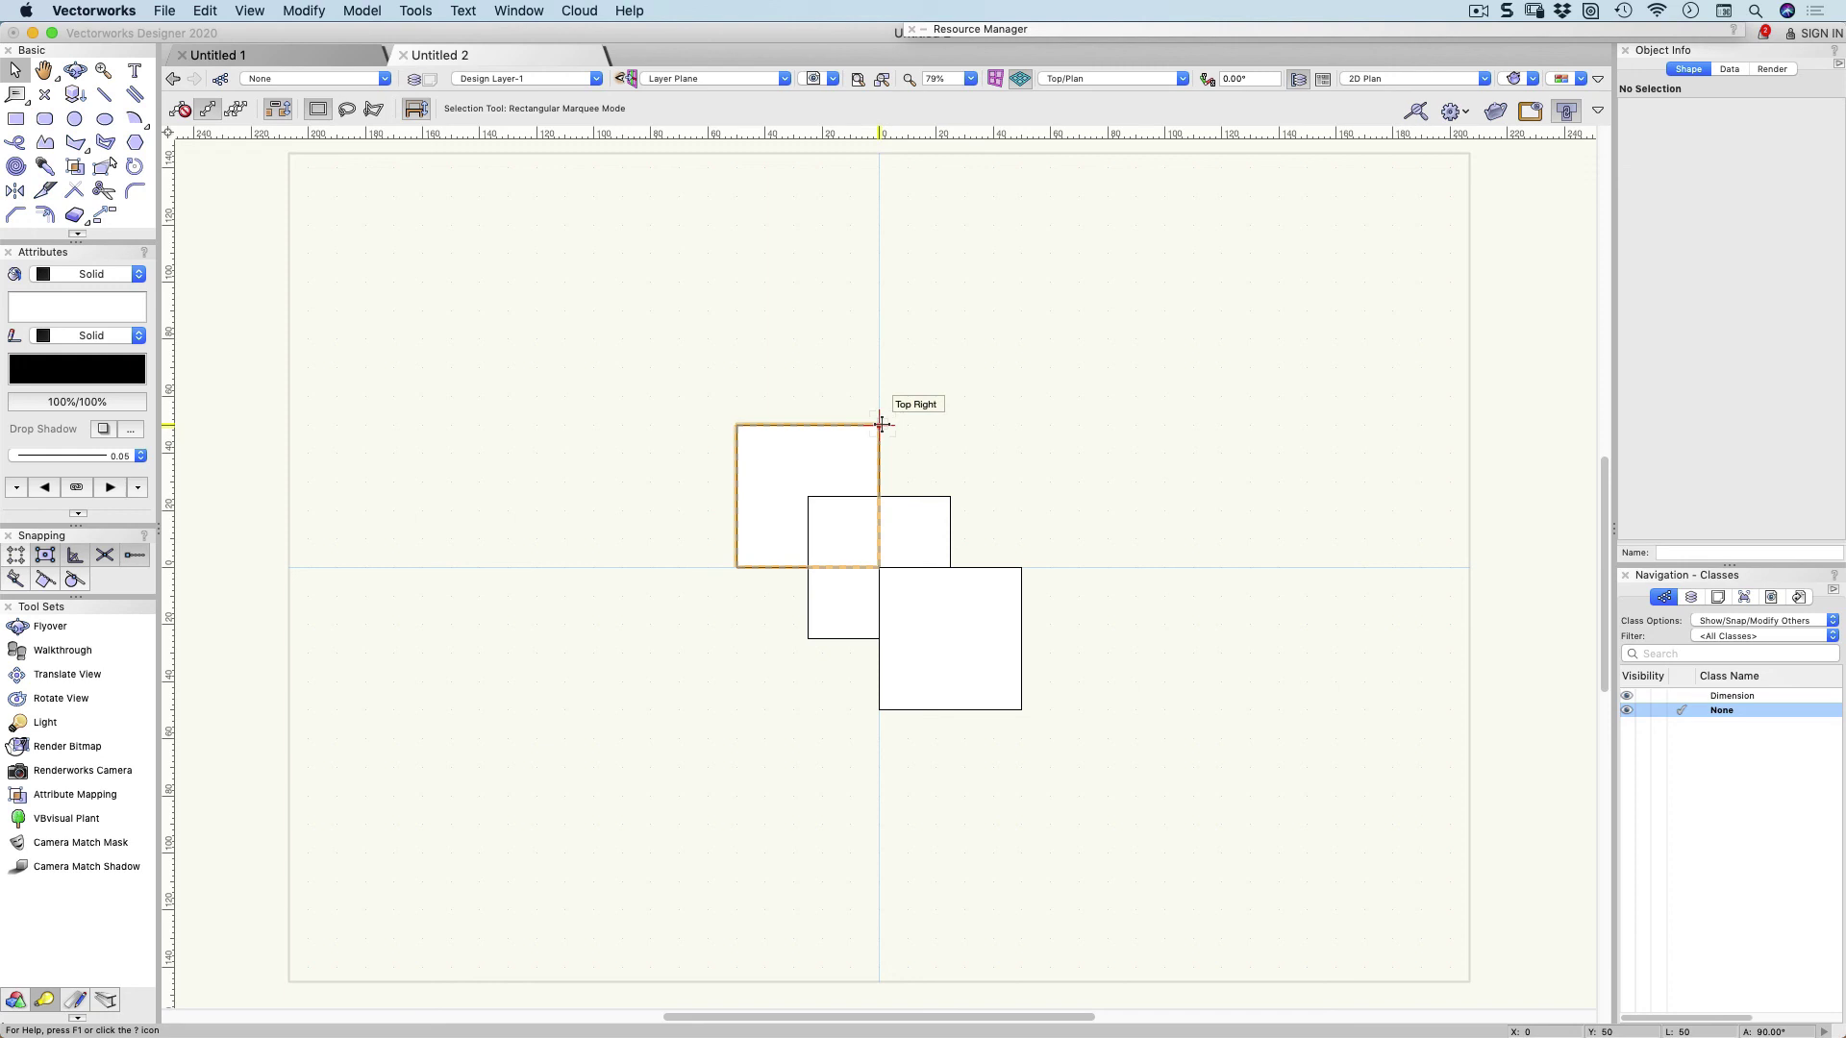
Move the upper-left square by its top-right corner onto the middle square's top-left corner, and undo the move.
left_click_drag(880, 424, 808, 496)
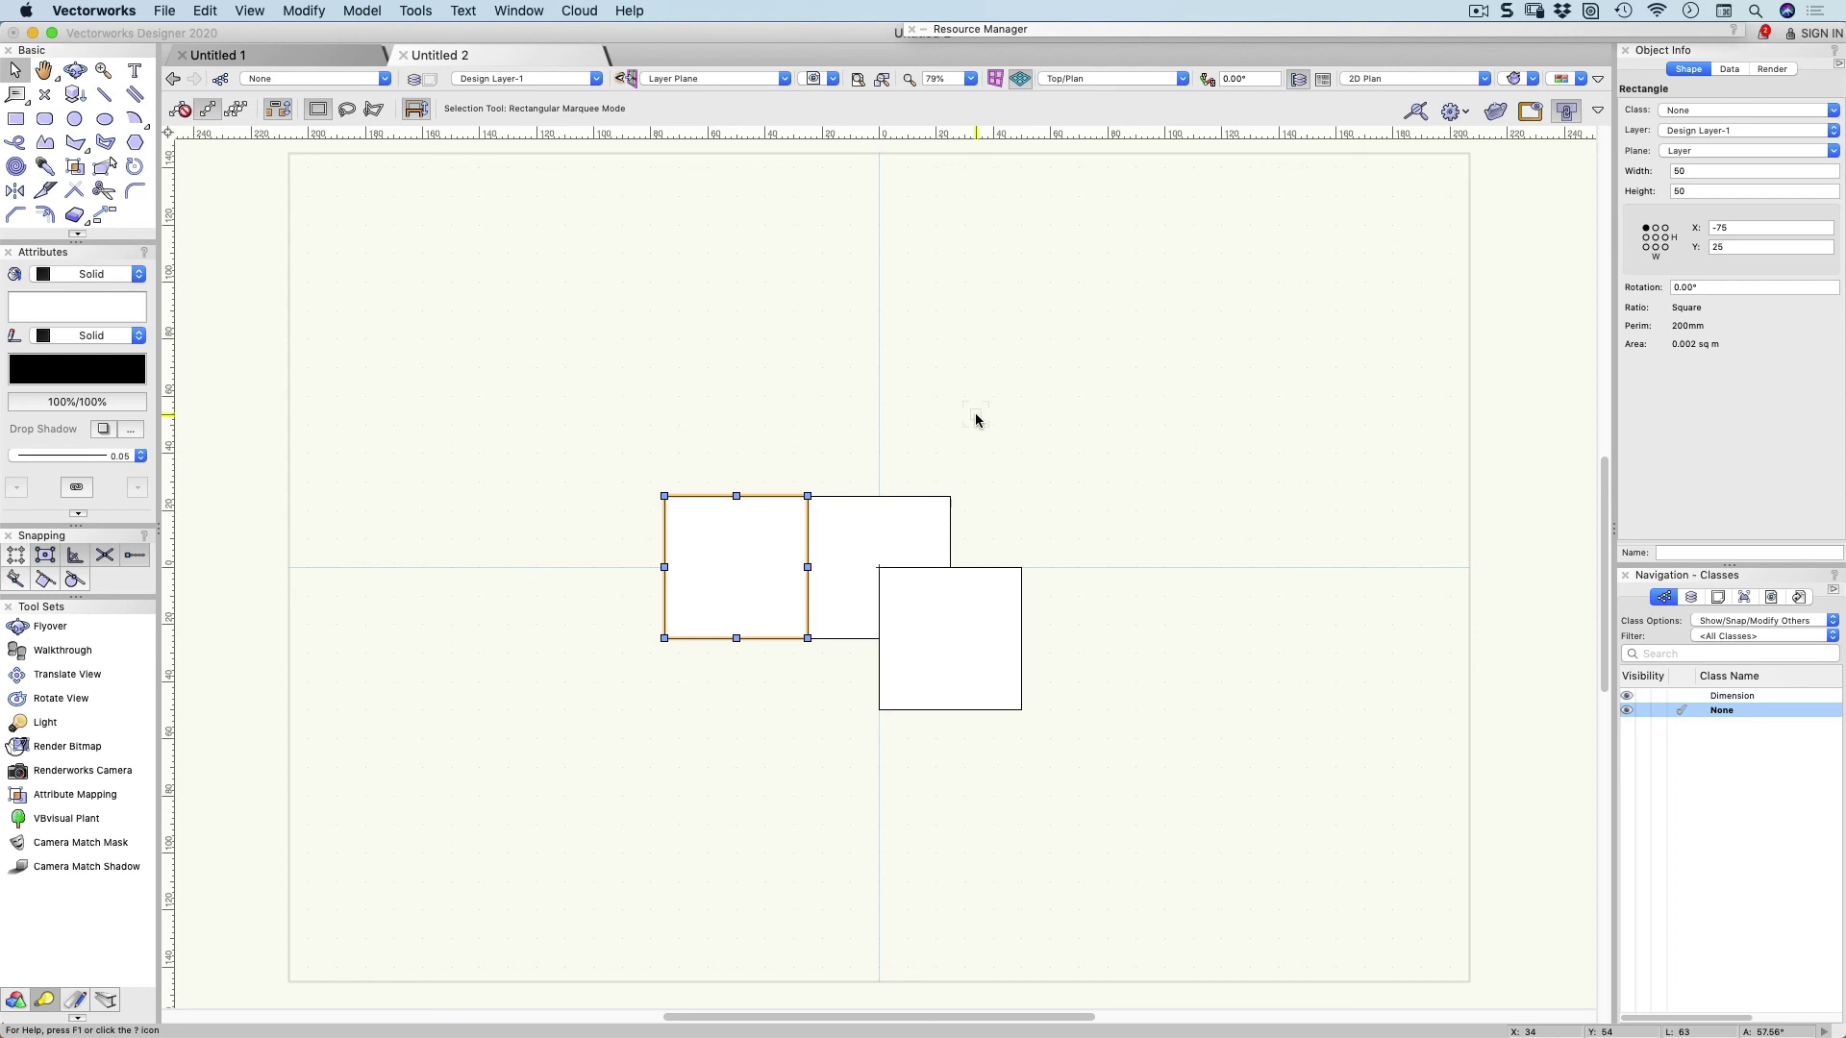
key("super+z")
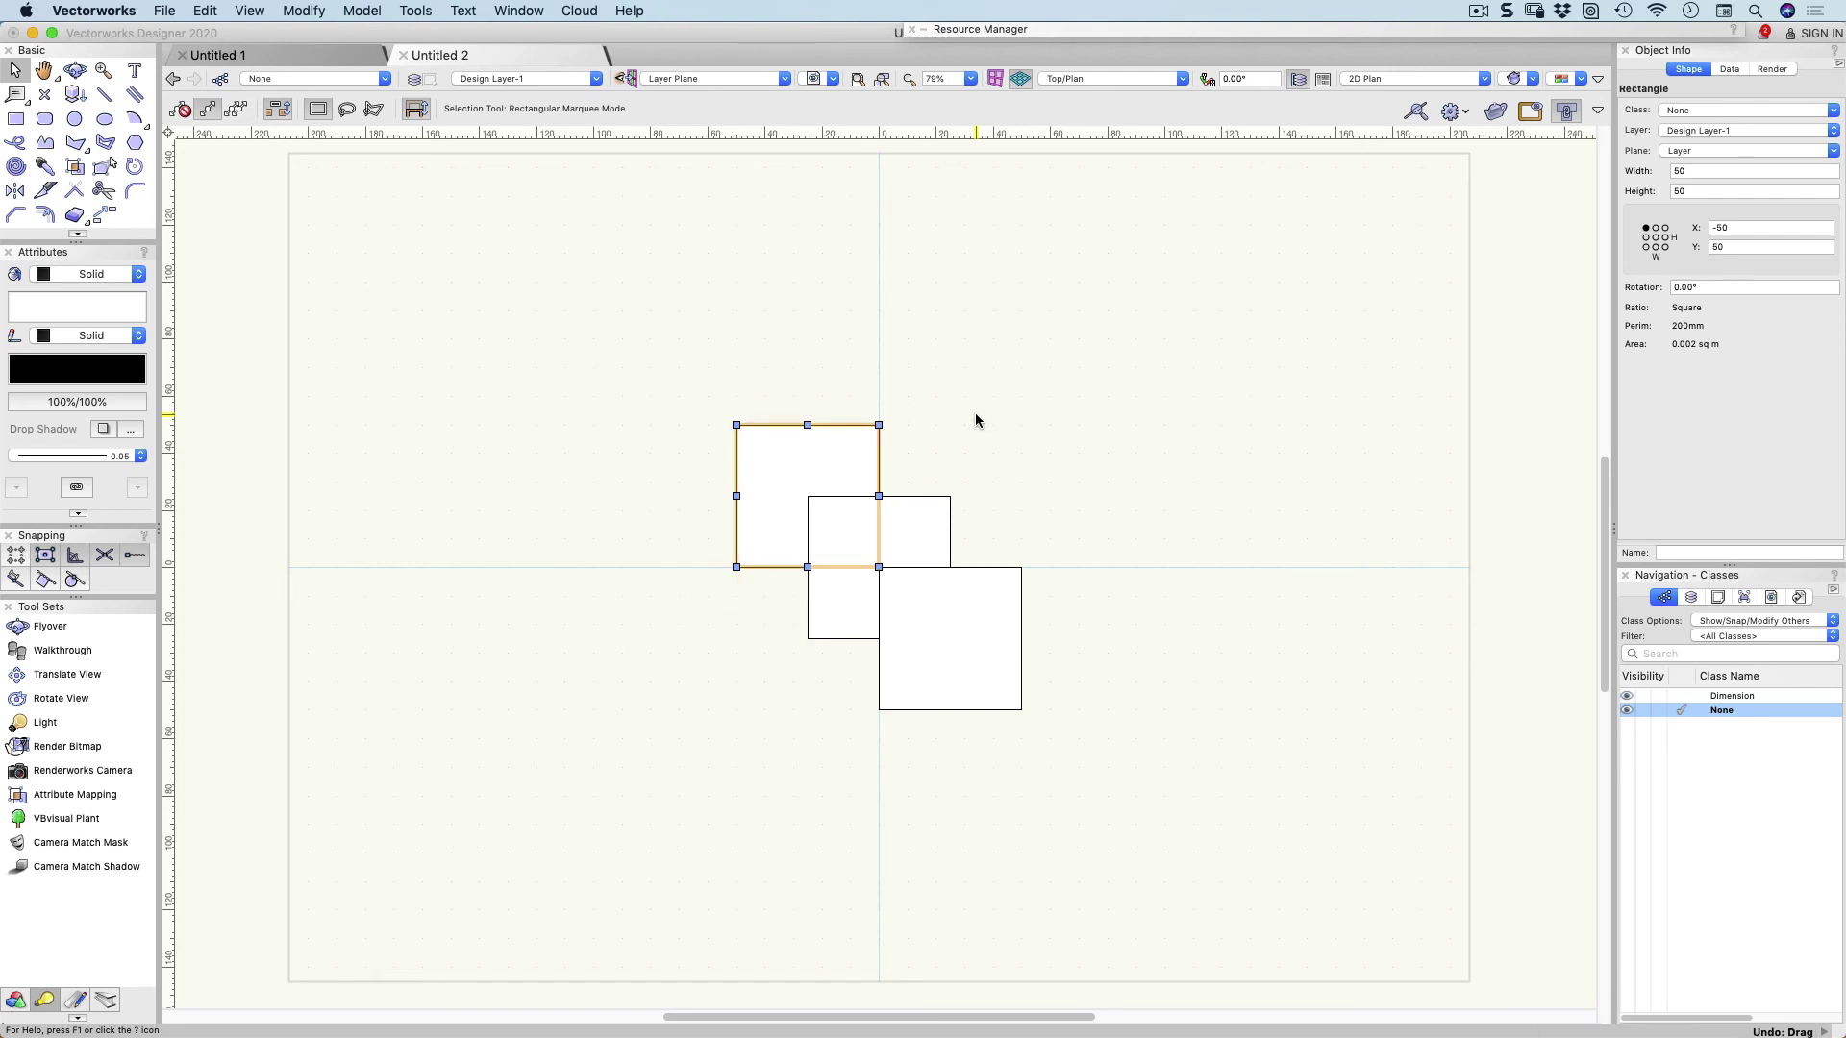
left_click(206, 11)
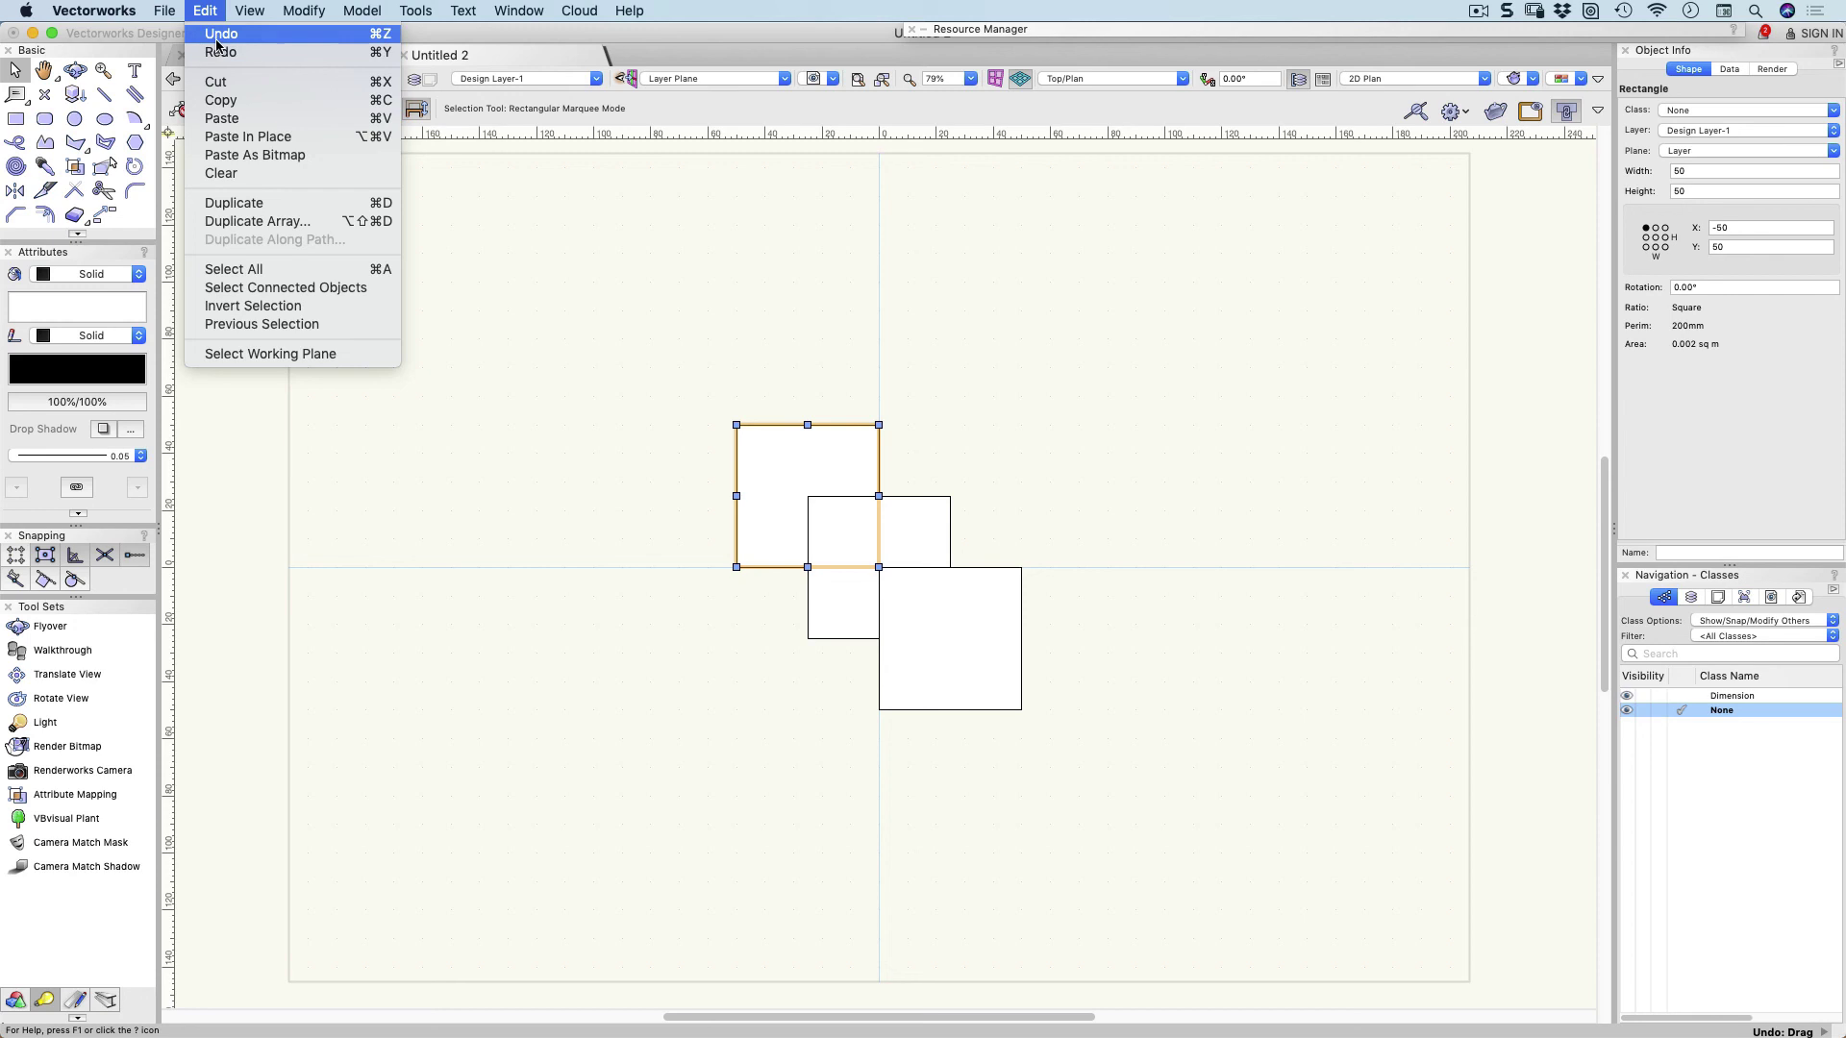
left_click(904, 378)
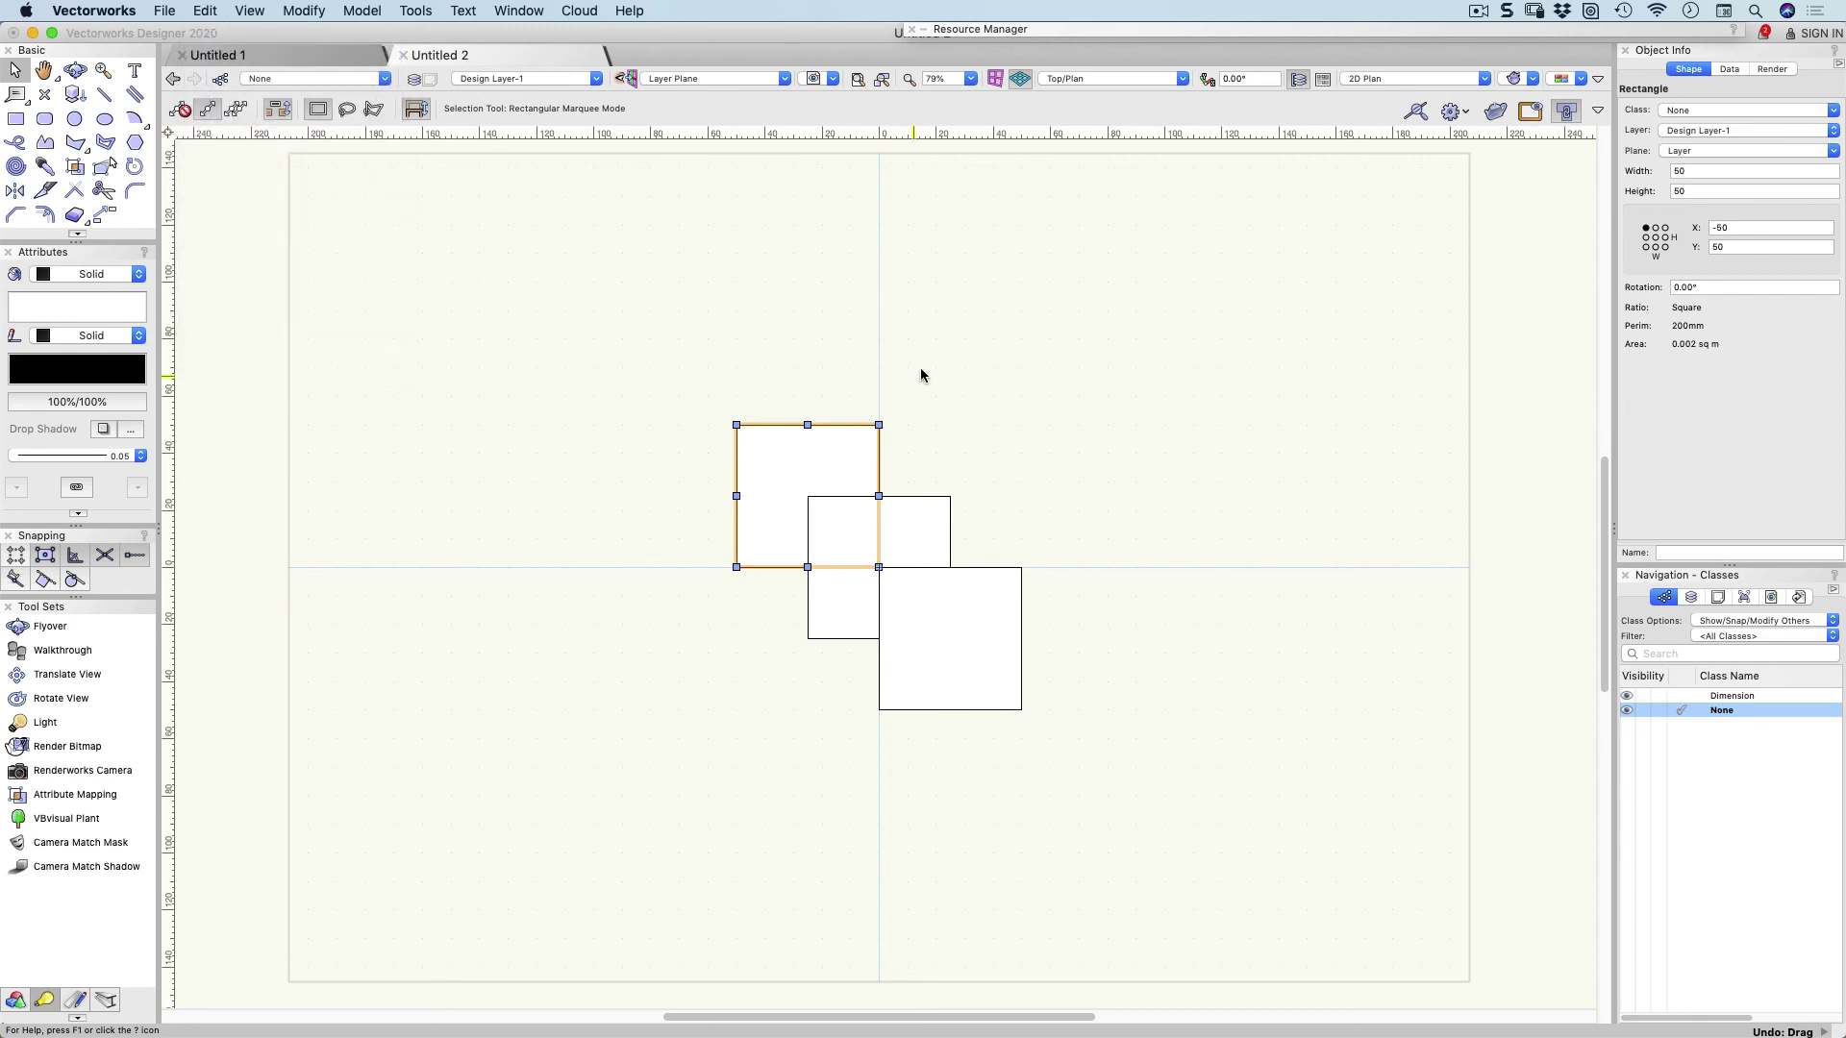
Move the upper-left square beside the middle square by eye, without snapping to a corner, and zoom in closely on where their corners meet.
left_click(908, 426)
left_click_drag(877, 432, 812, 523)
key("c")
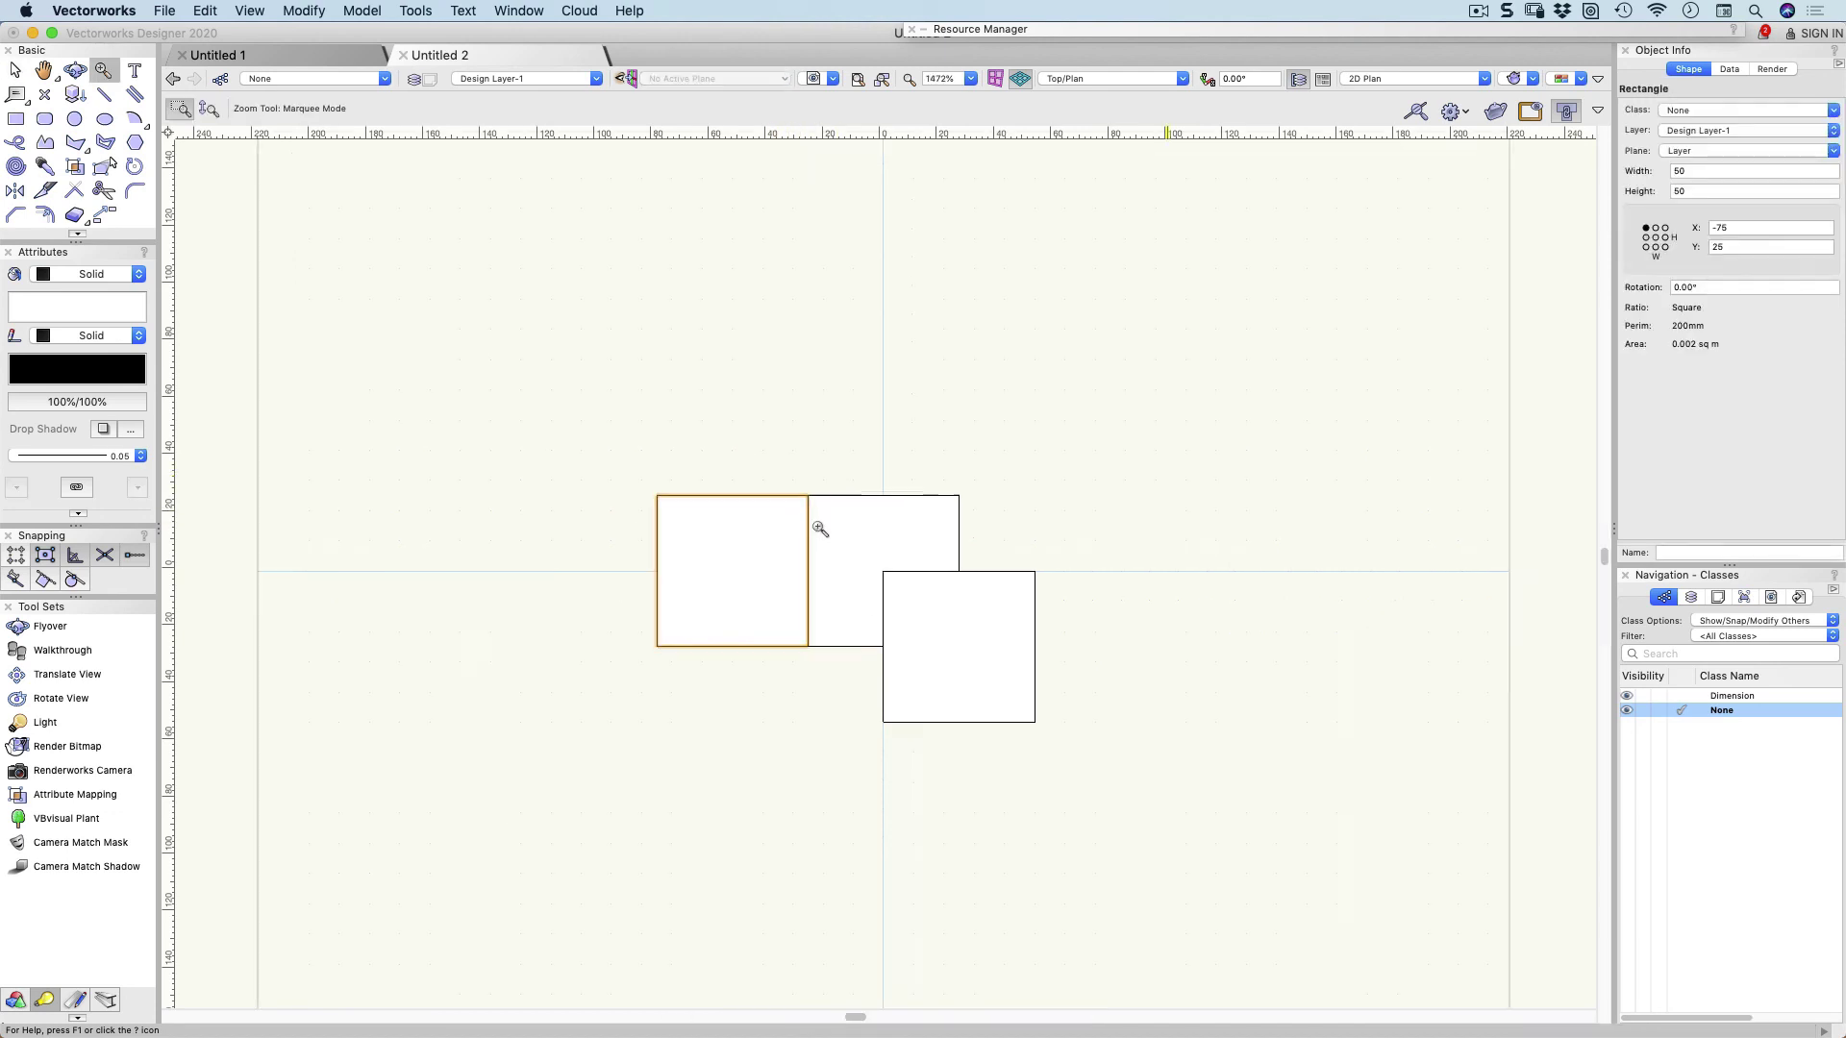
left_click_drag(874, 427, 1048, 533)
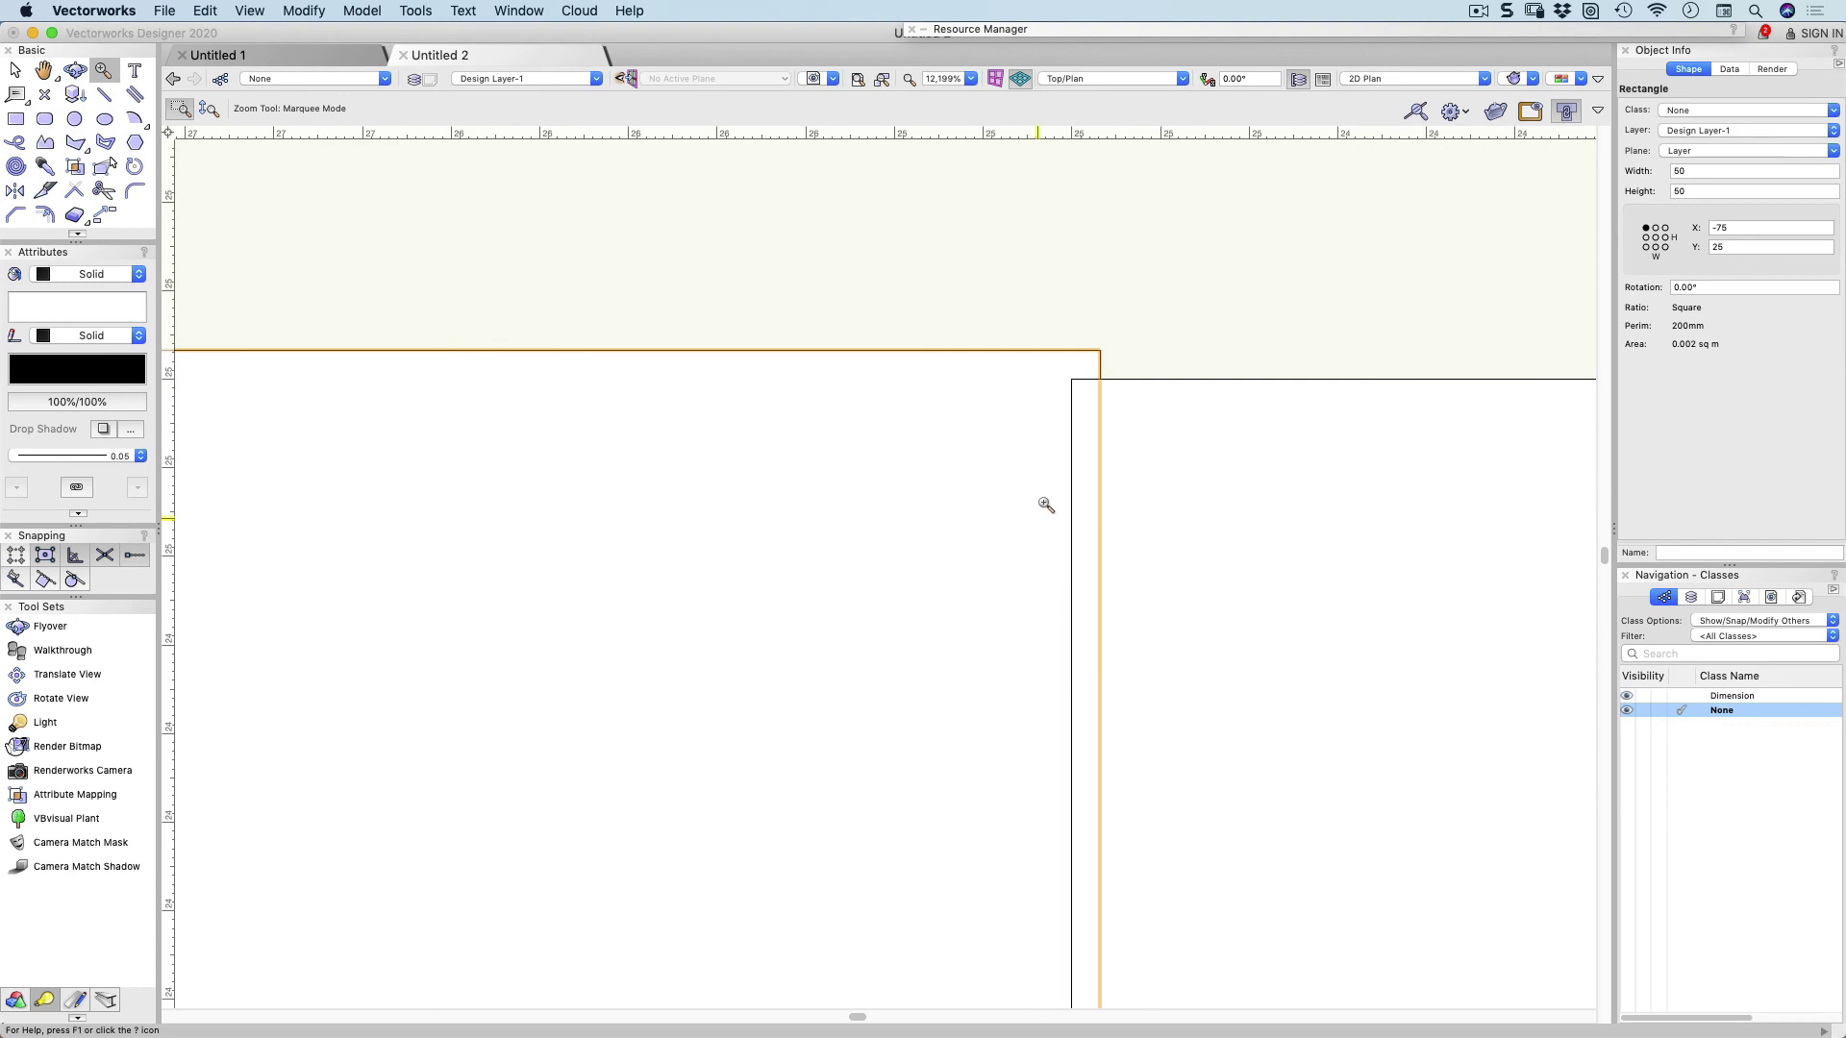
key("Escape")
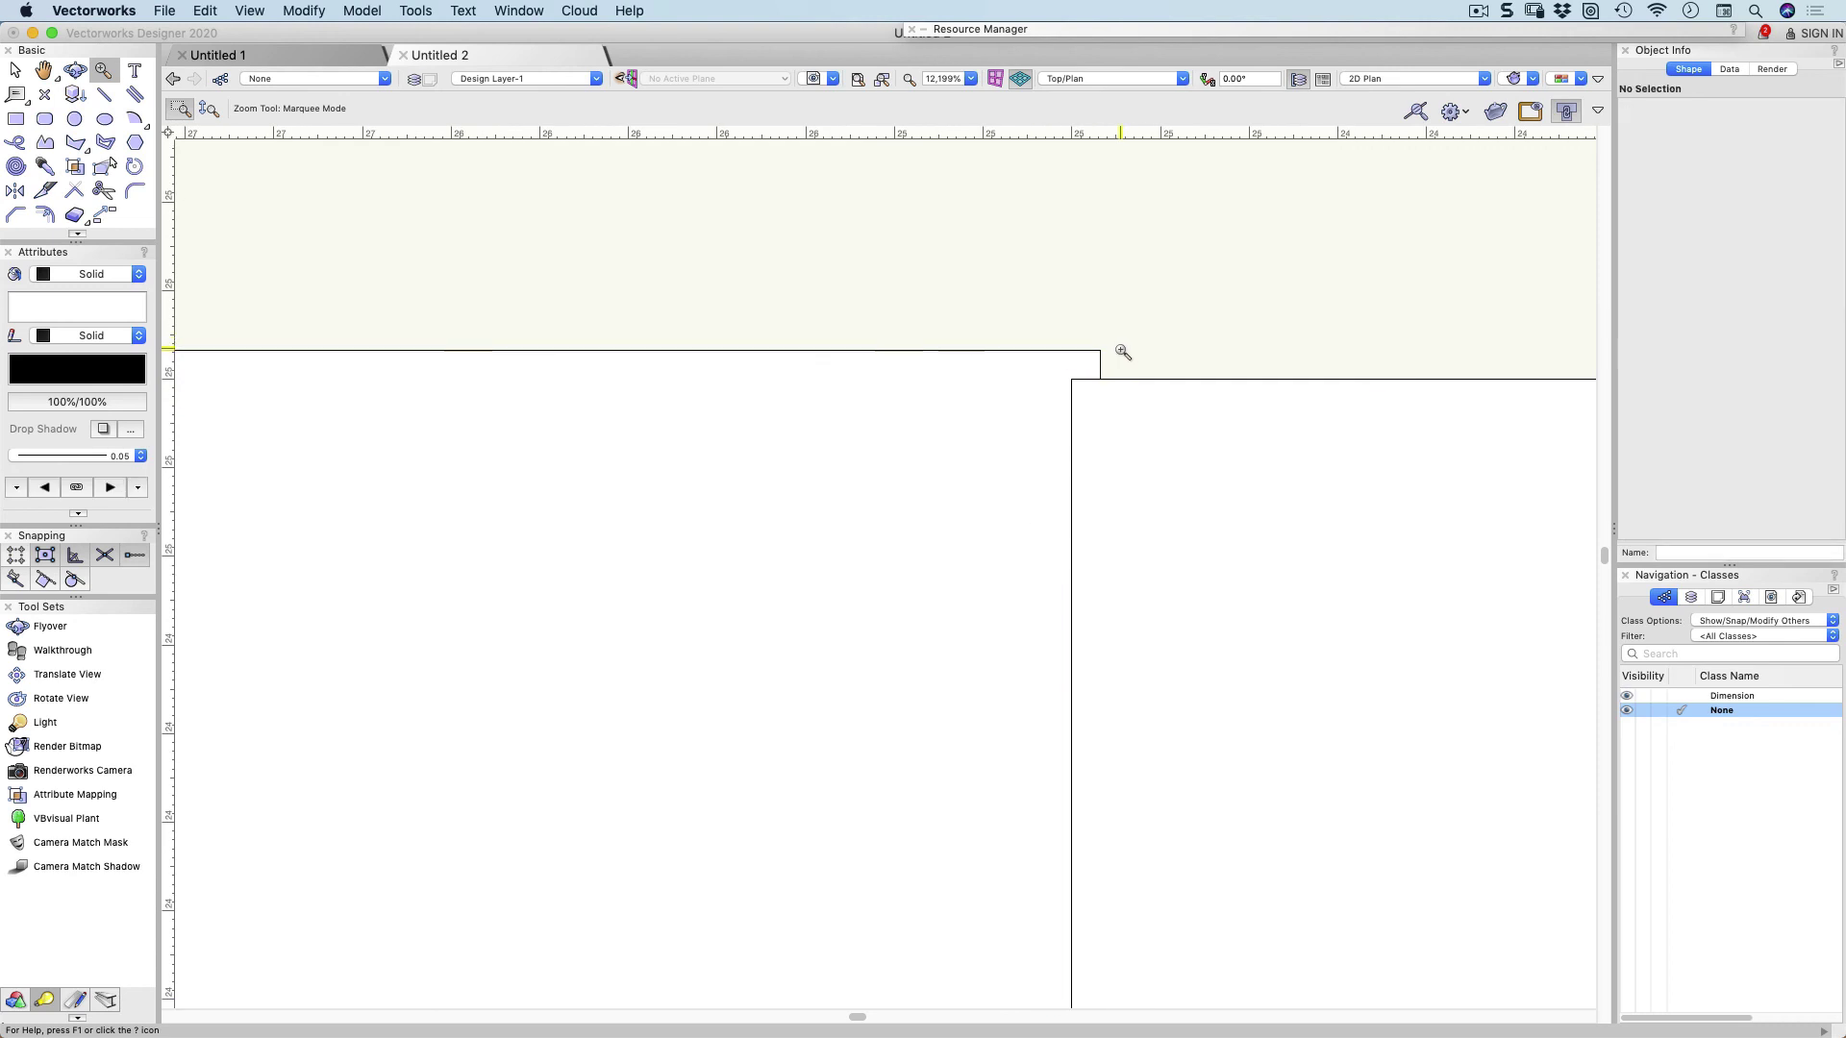
Snap the moved square's top-right corner exactly onto the middle square's top-left corner, and undo back to the original arrangement with nothing selected.
key("x")
left_click_drag(1103, 351, 1097, 358)
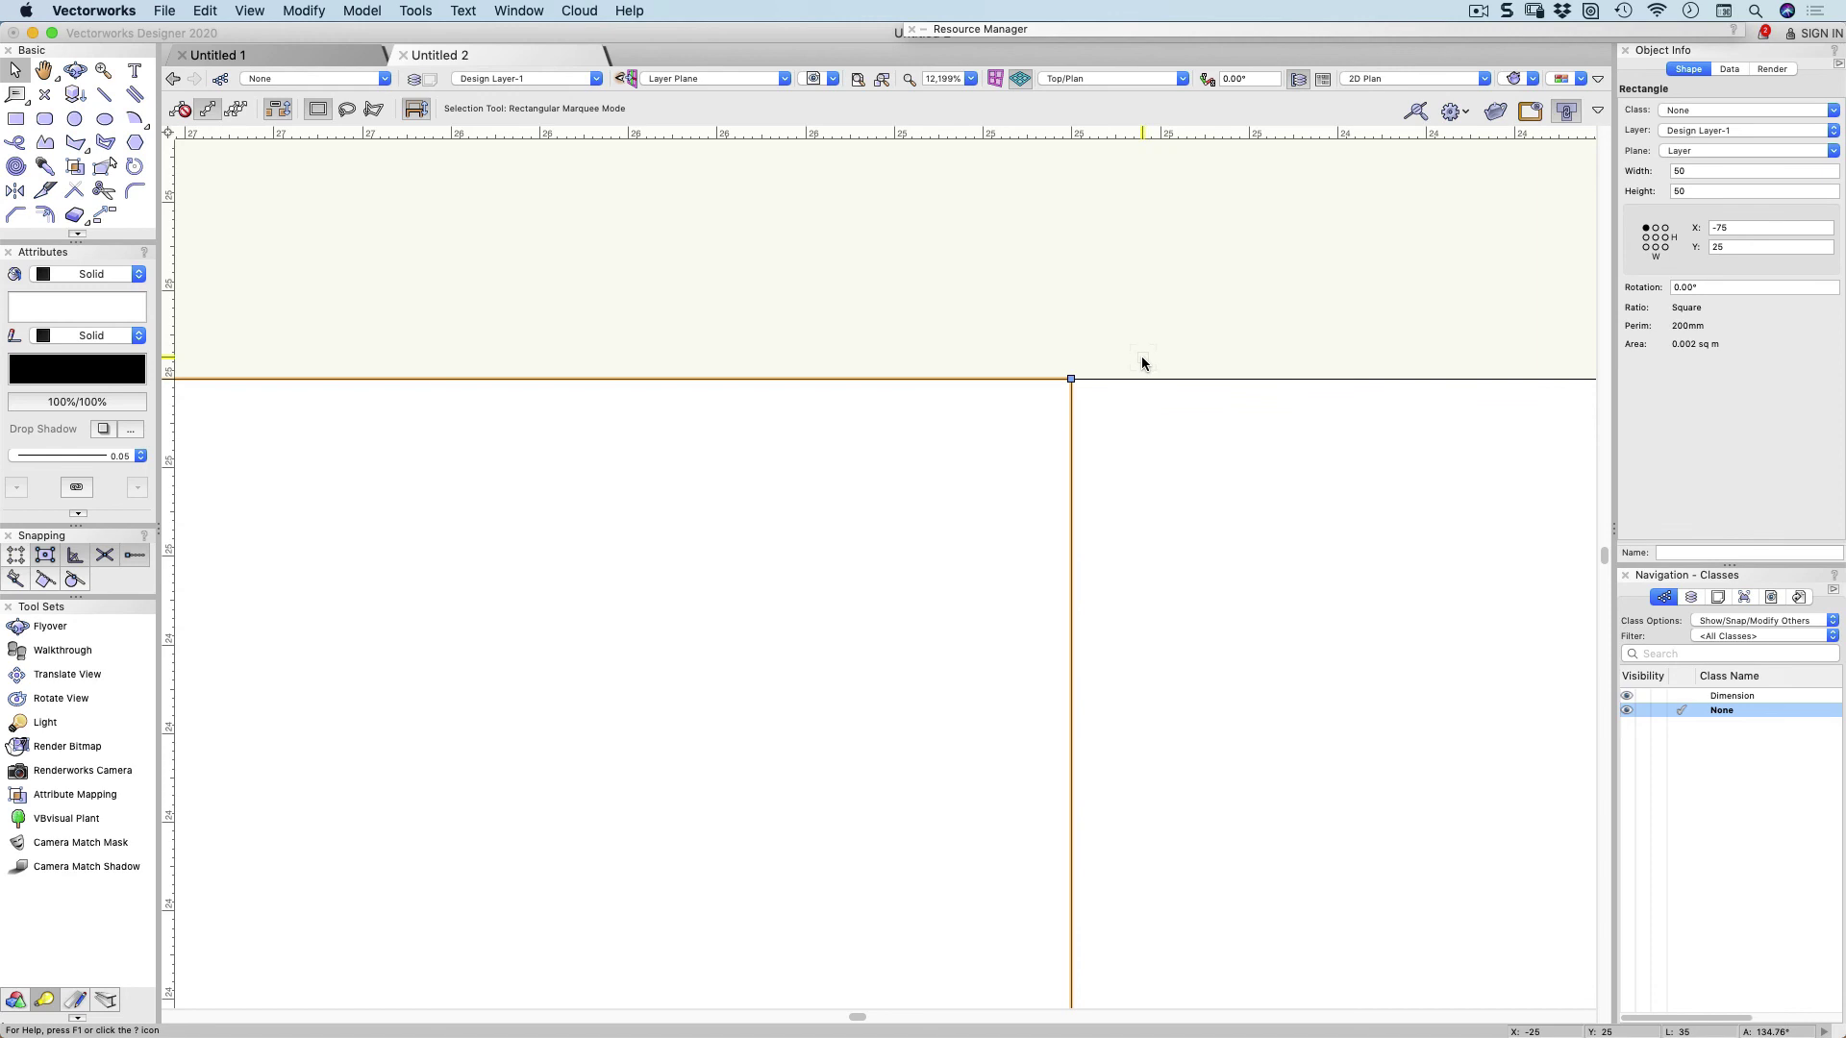
key("super+z")
key("super+z")
key("super+z")
key("super+z")
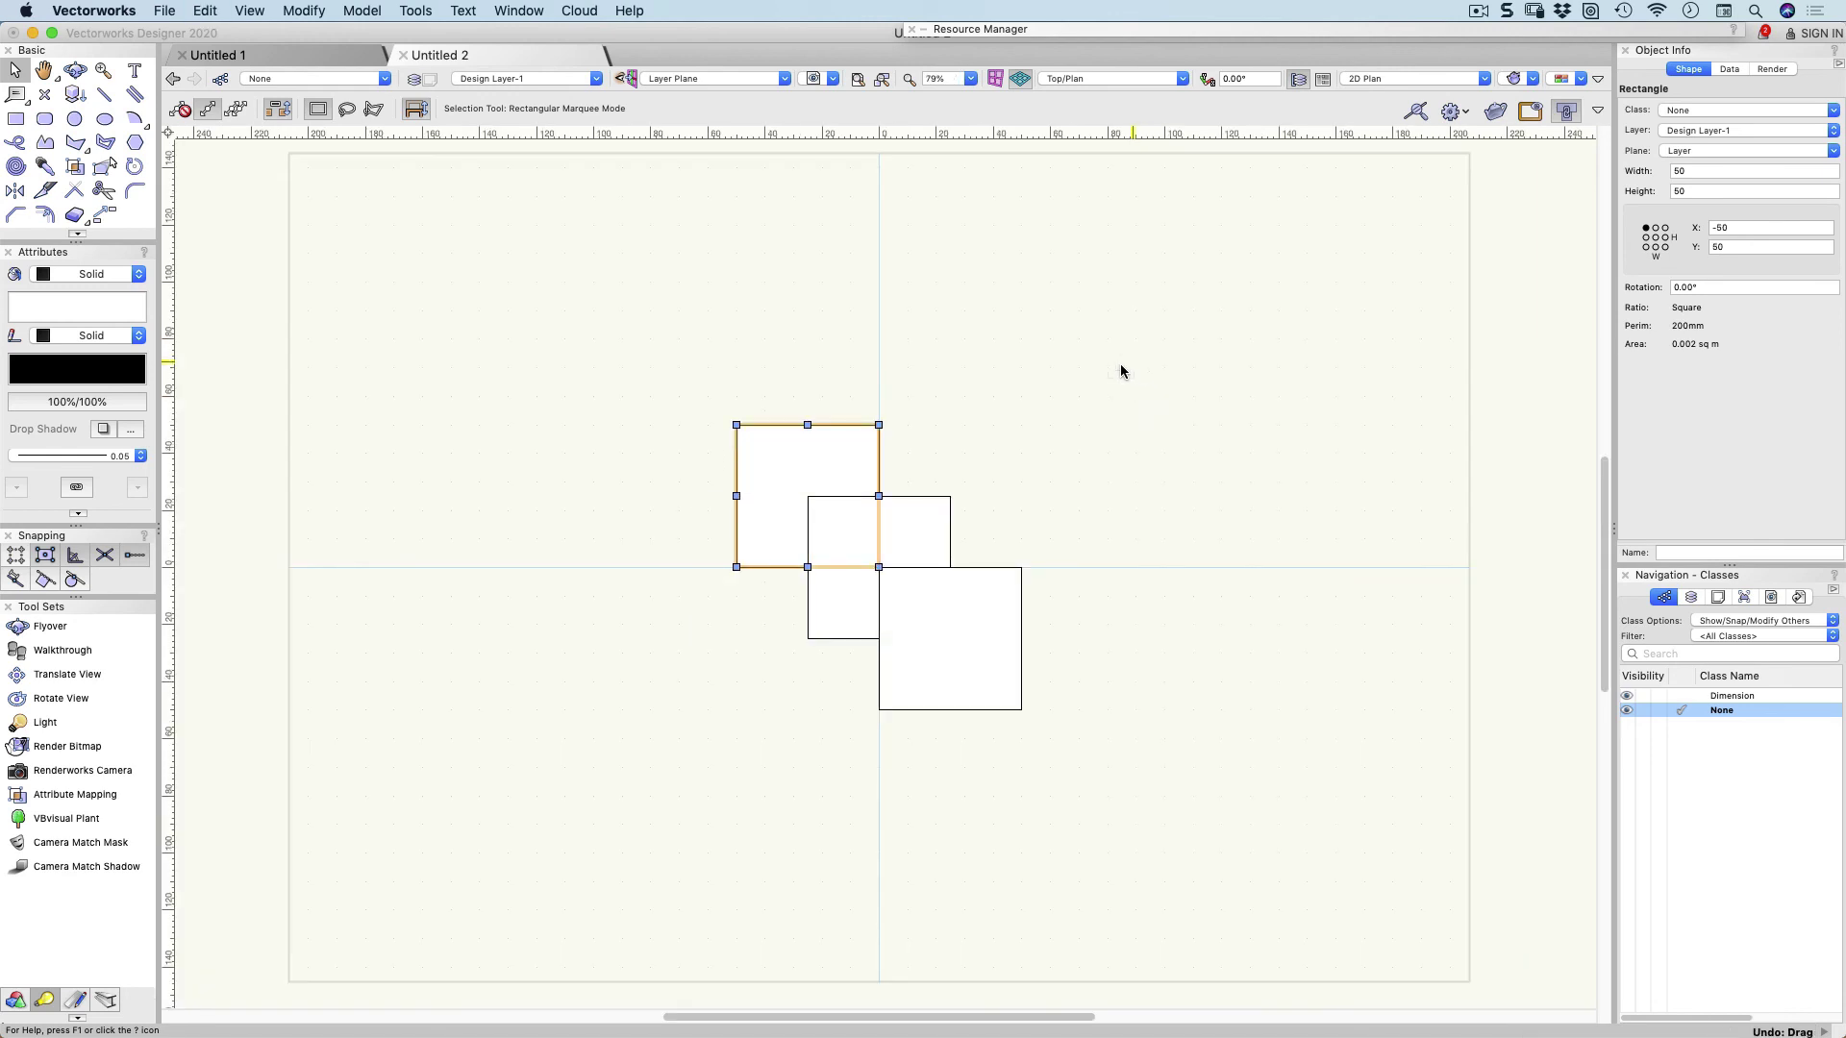
left_click(1087, 389)
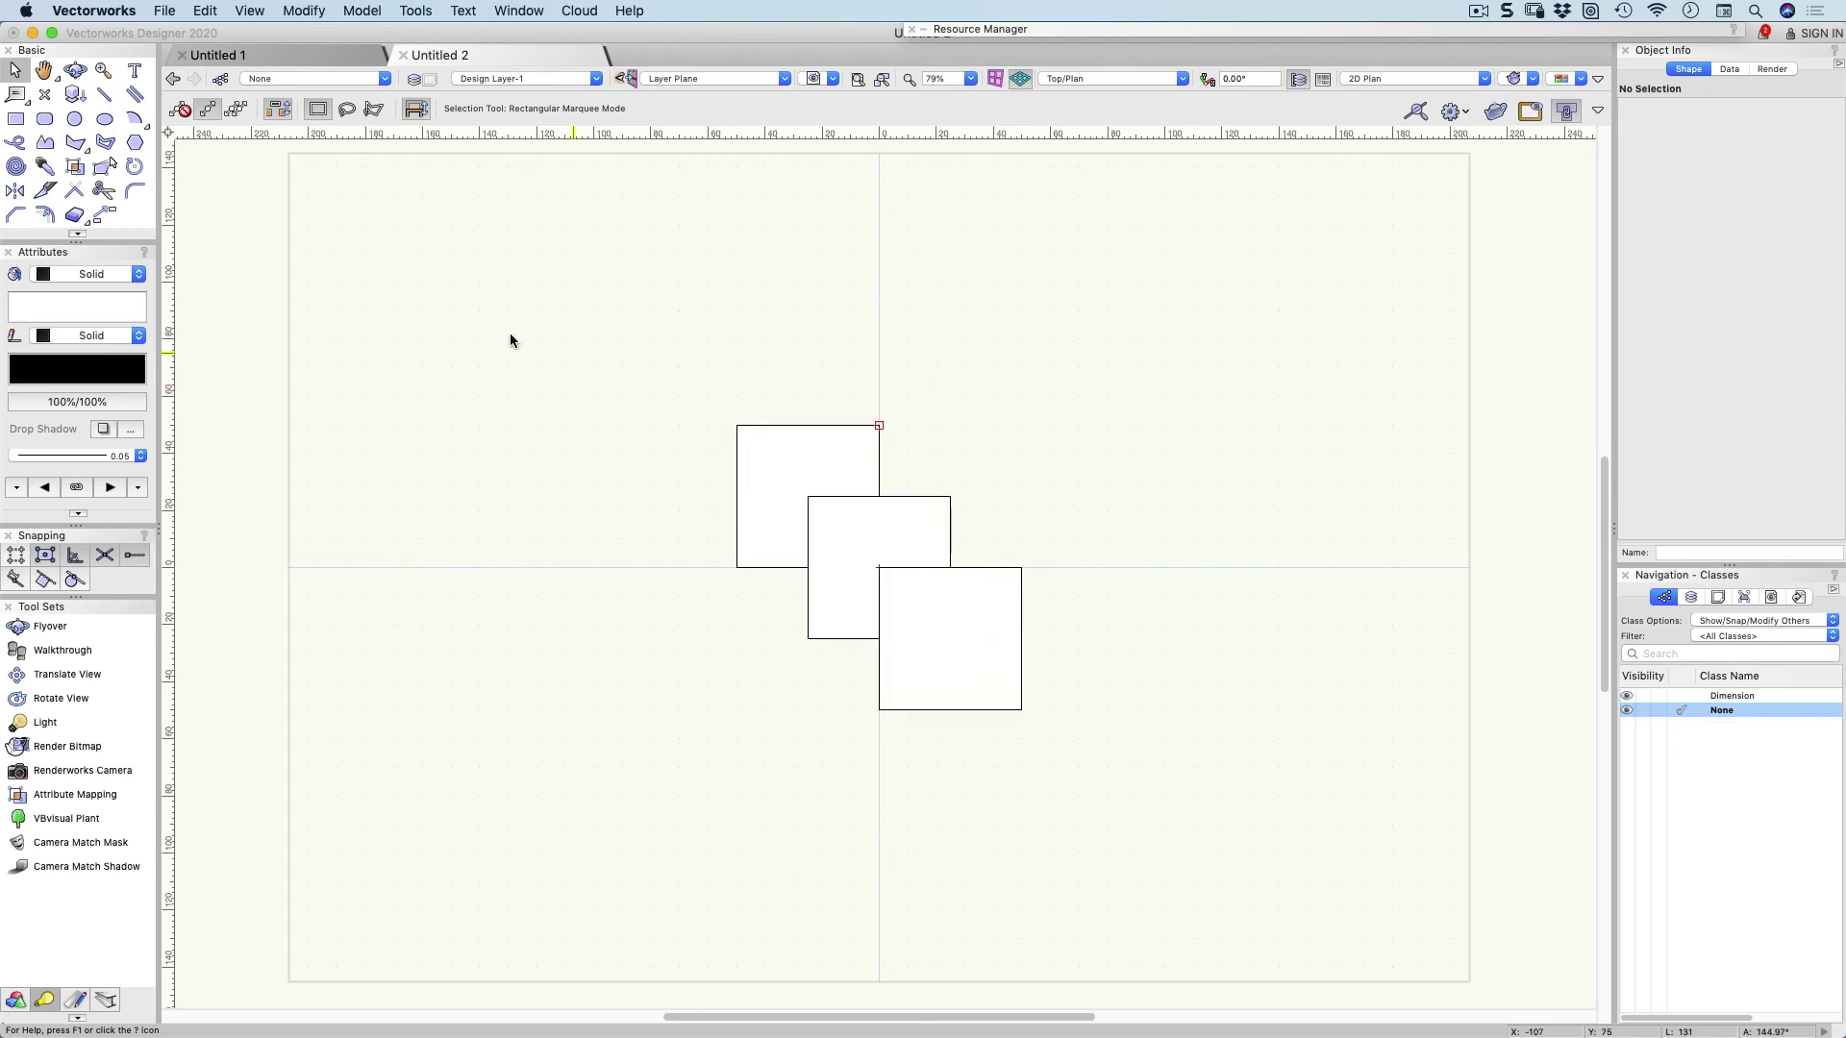
Draw a 100 mm square from the upper-left square's top-left corner to the lower-right square's bottom-right corner, and undo it.
key("4")
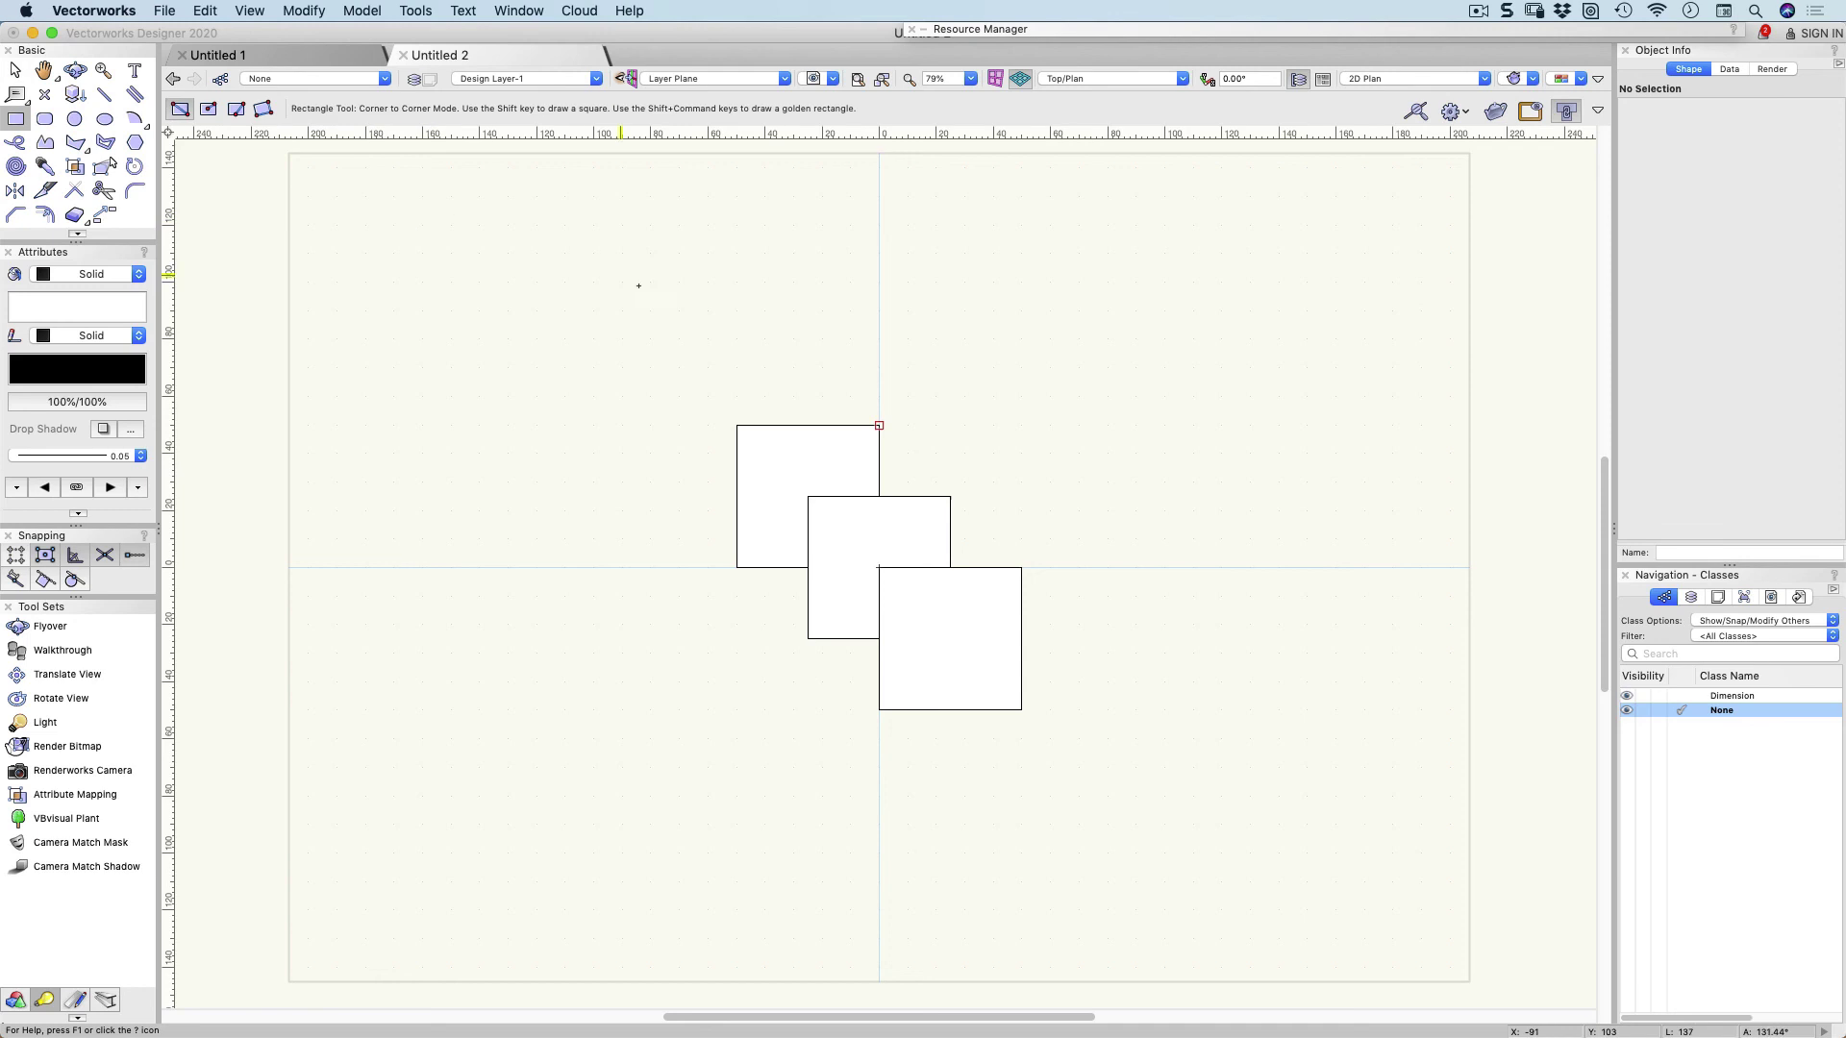
left_click(736, 425)
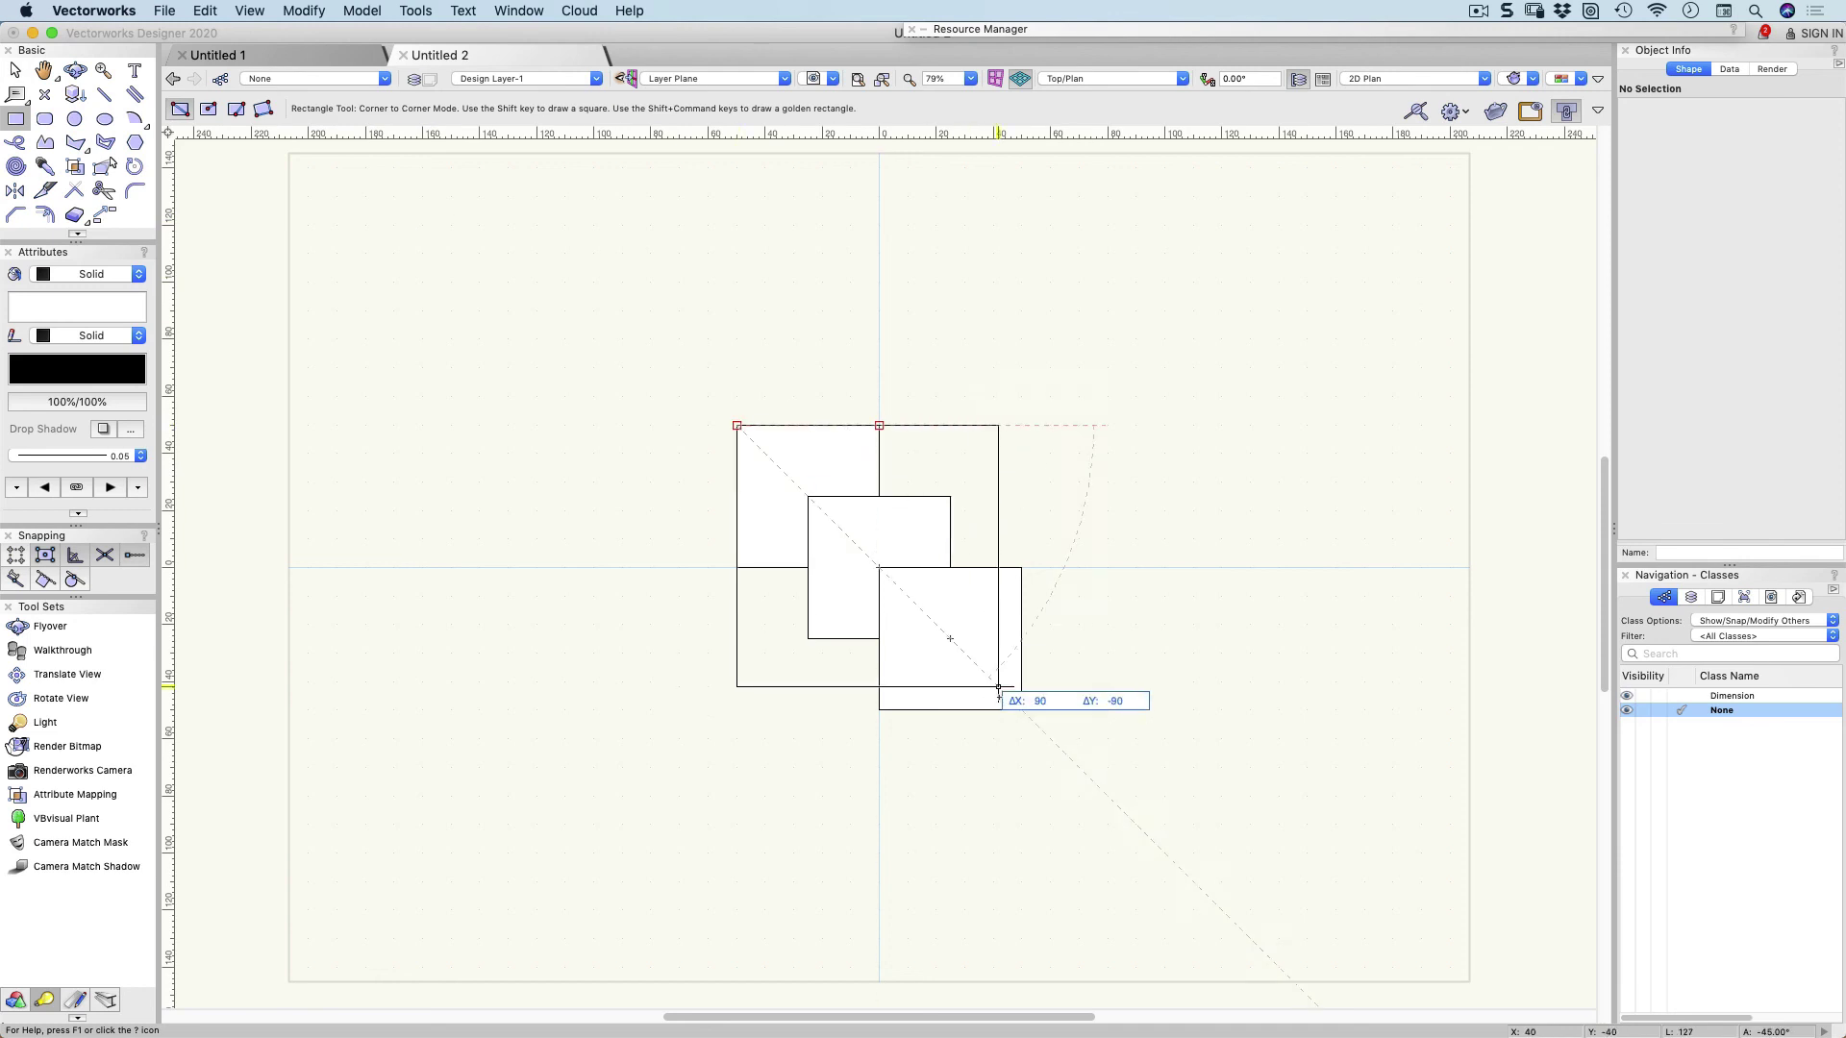
left_click(1021, 709)
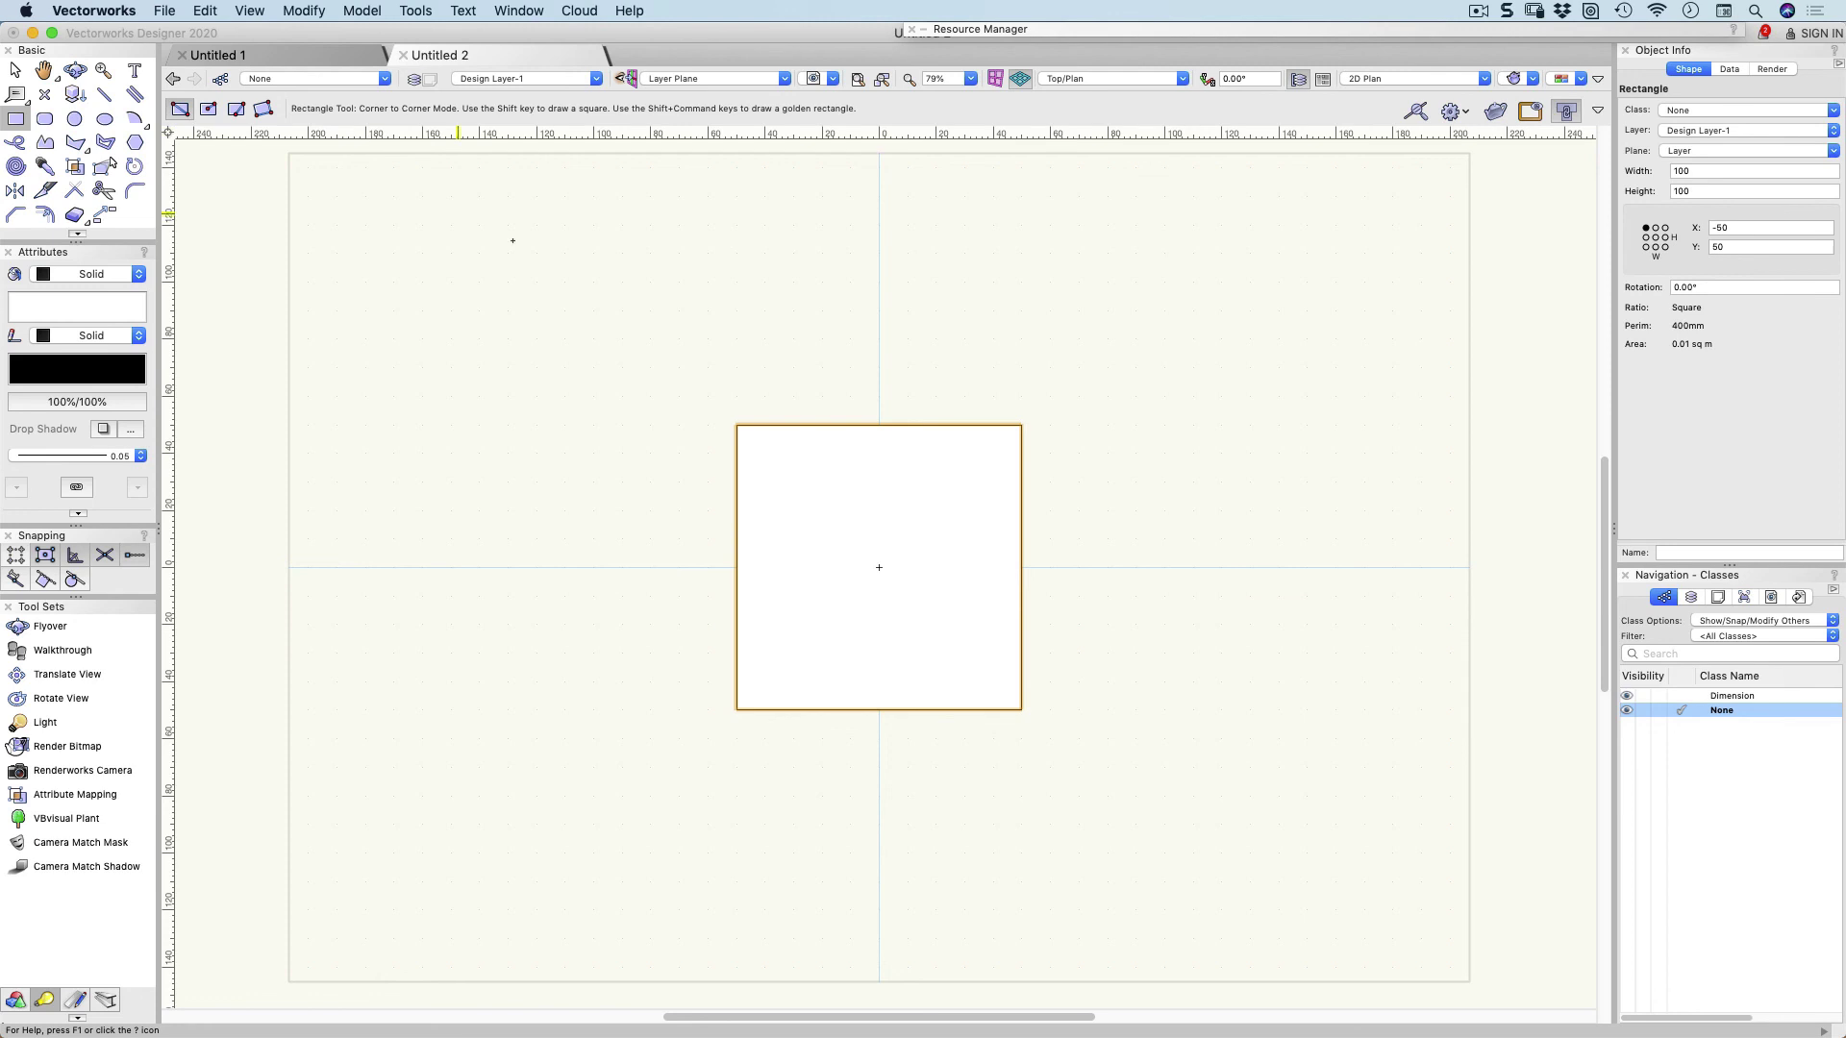
key("super+z")
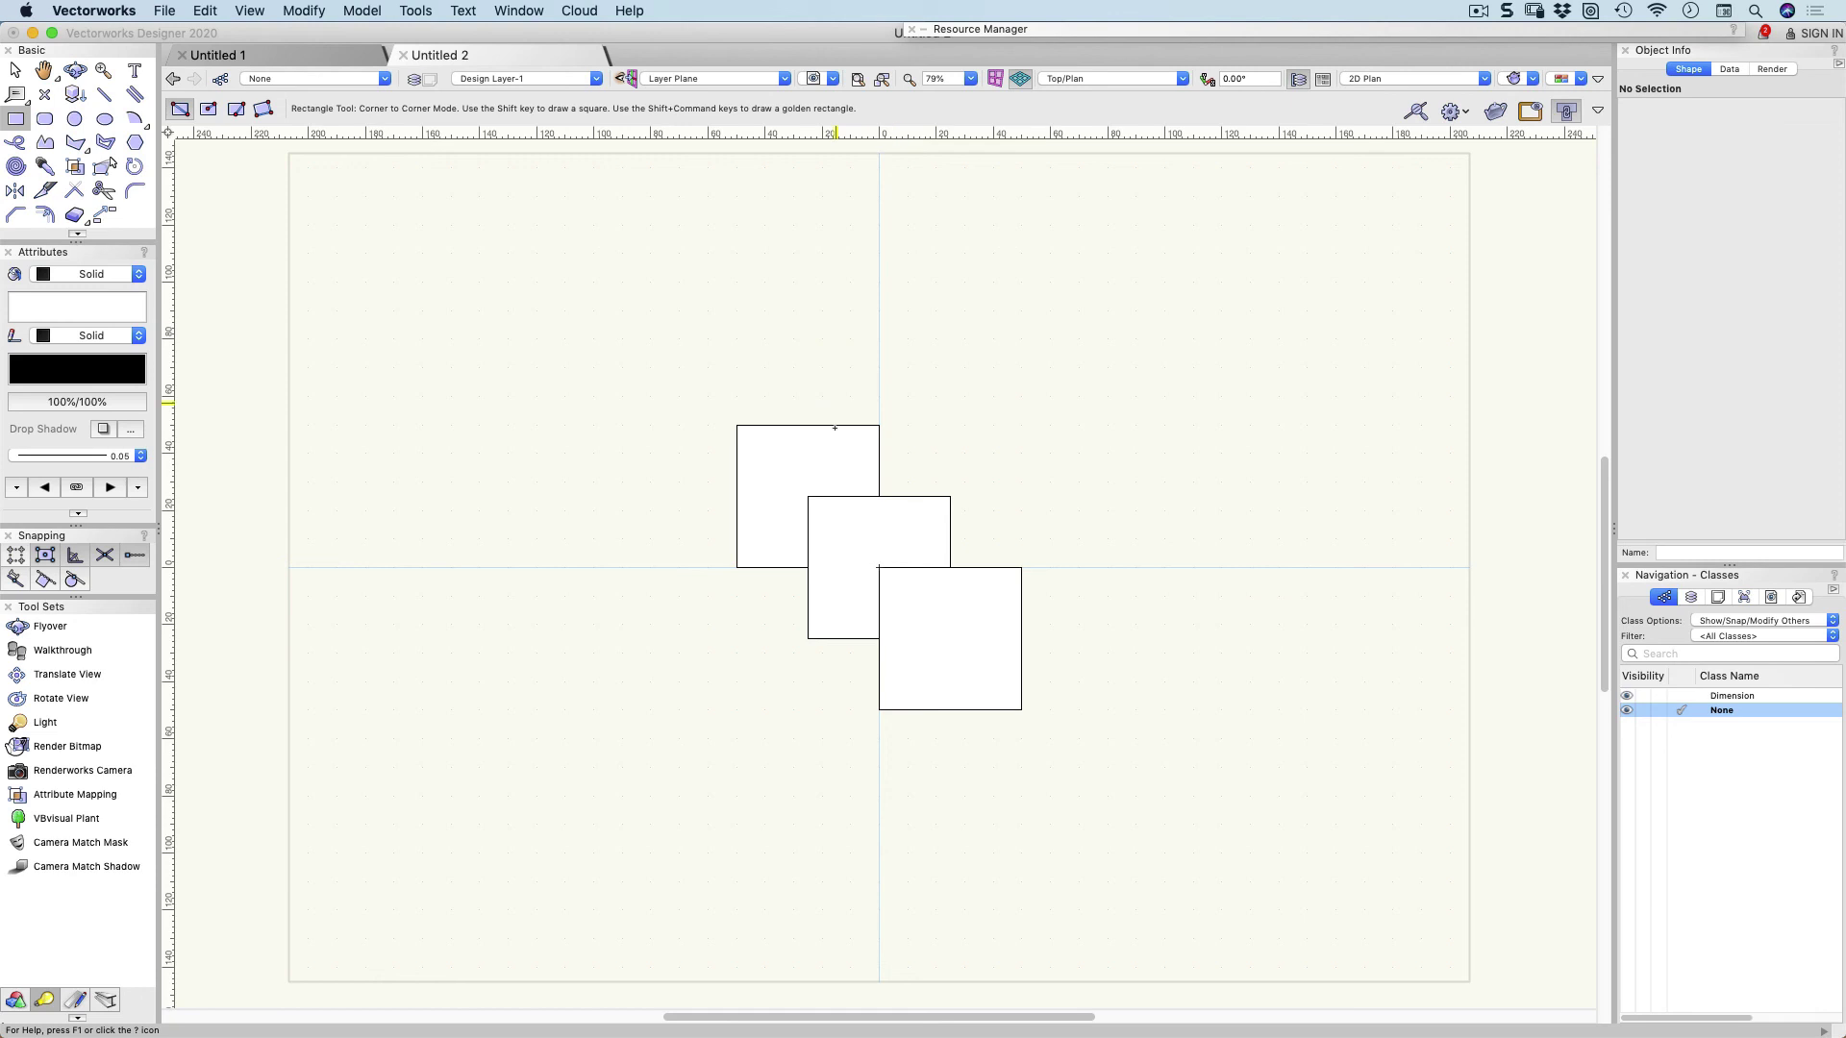
Select the upper-left square, stretch its left edge outward to a width of about 106 mm, and undo the resize.
key("x")
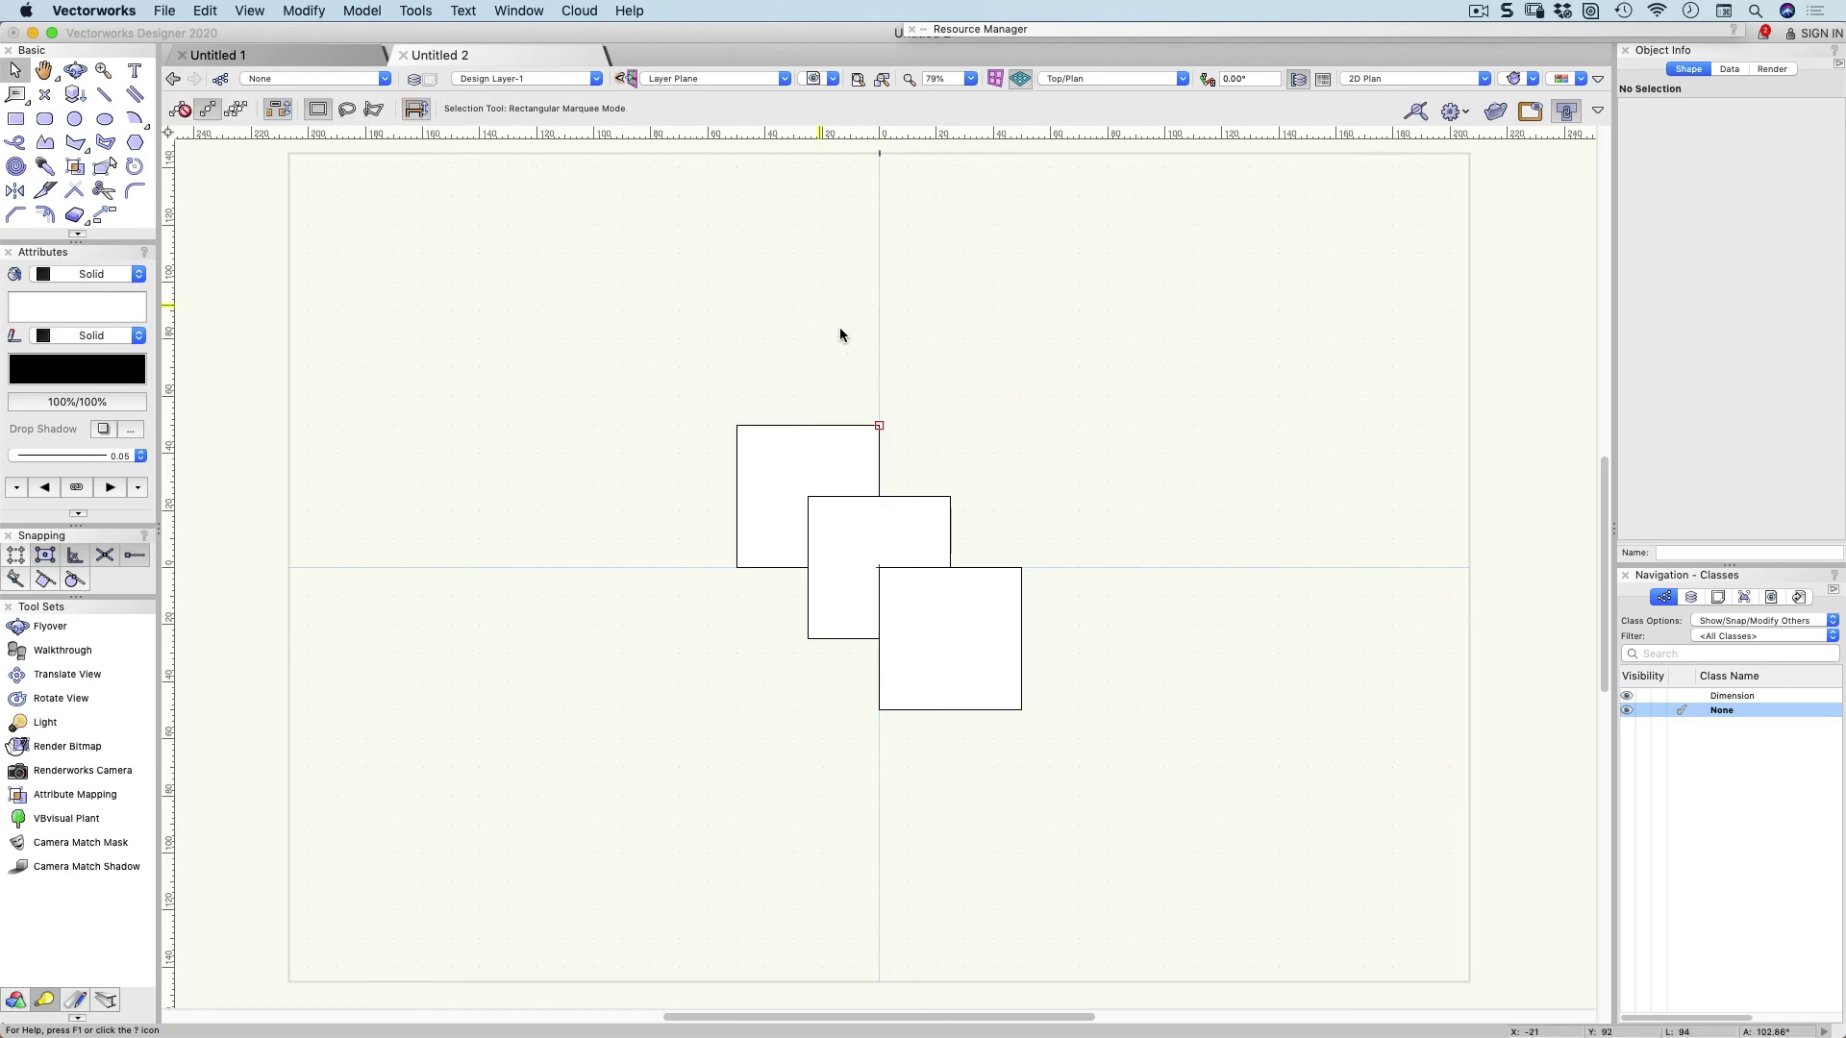
left_click(833, 469)
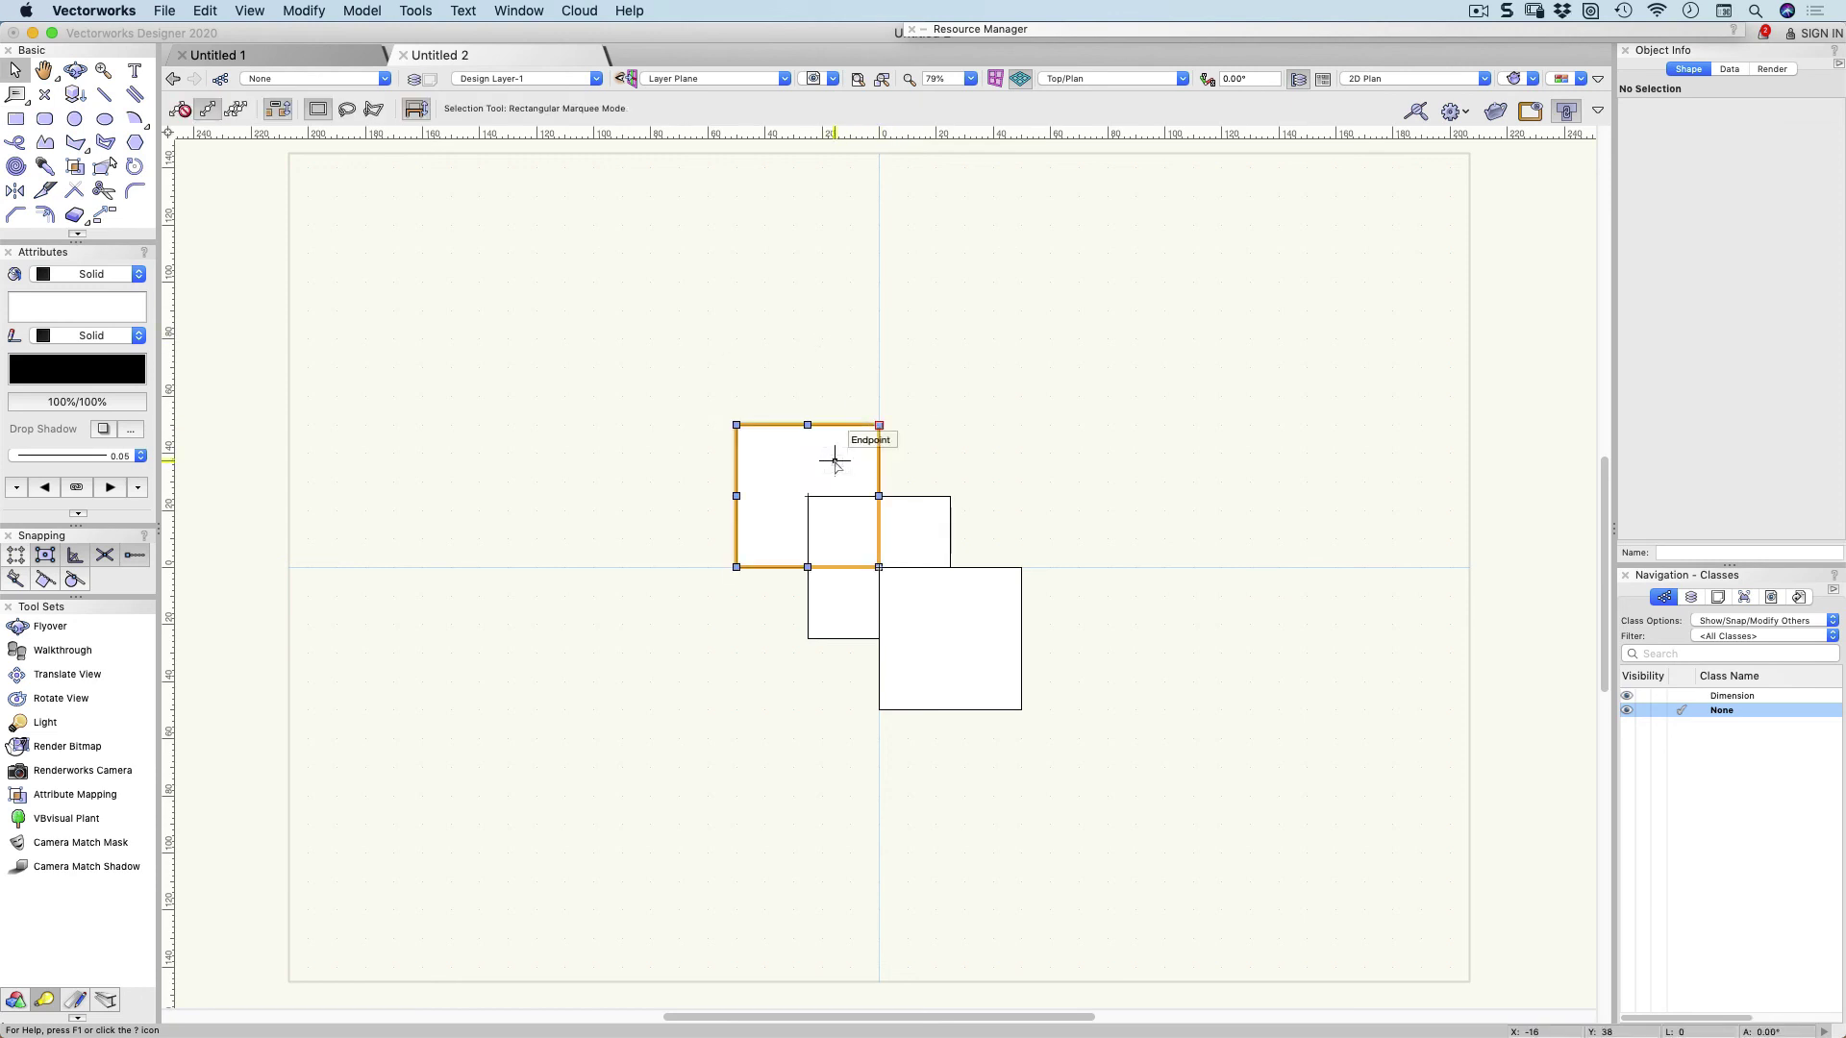
left_click(832, 395)
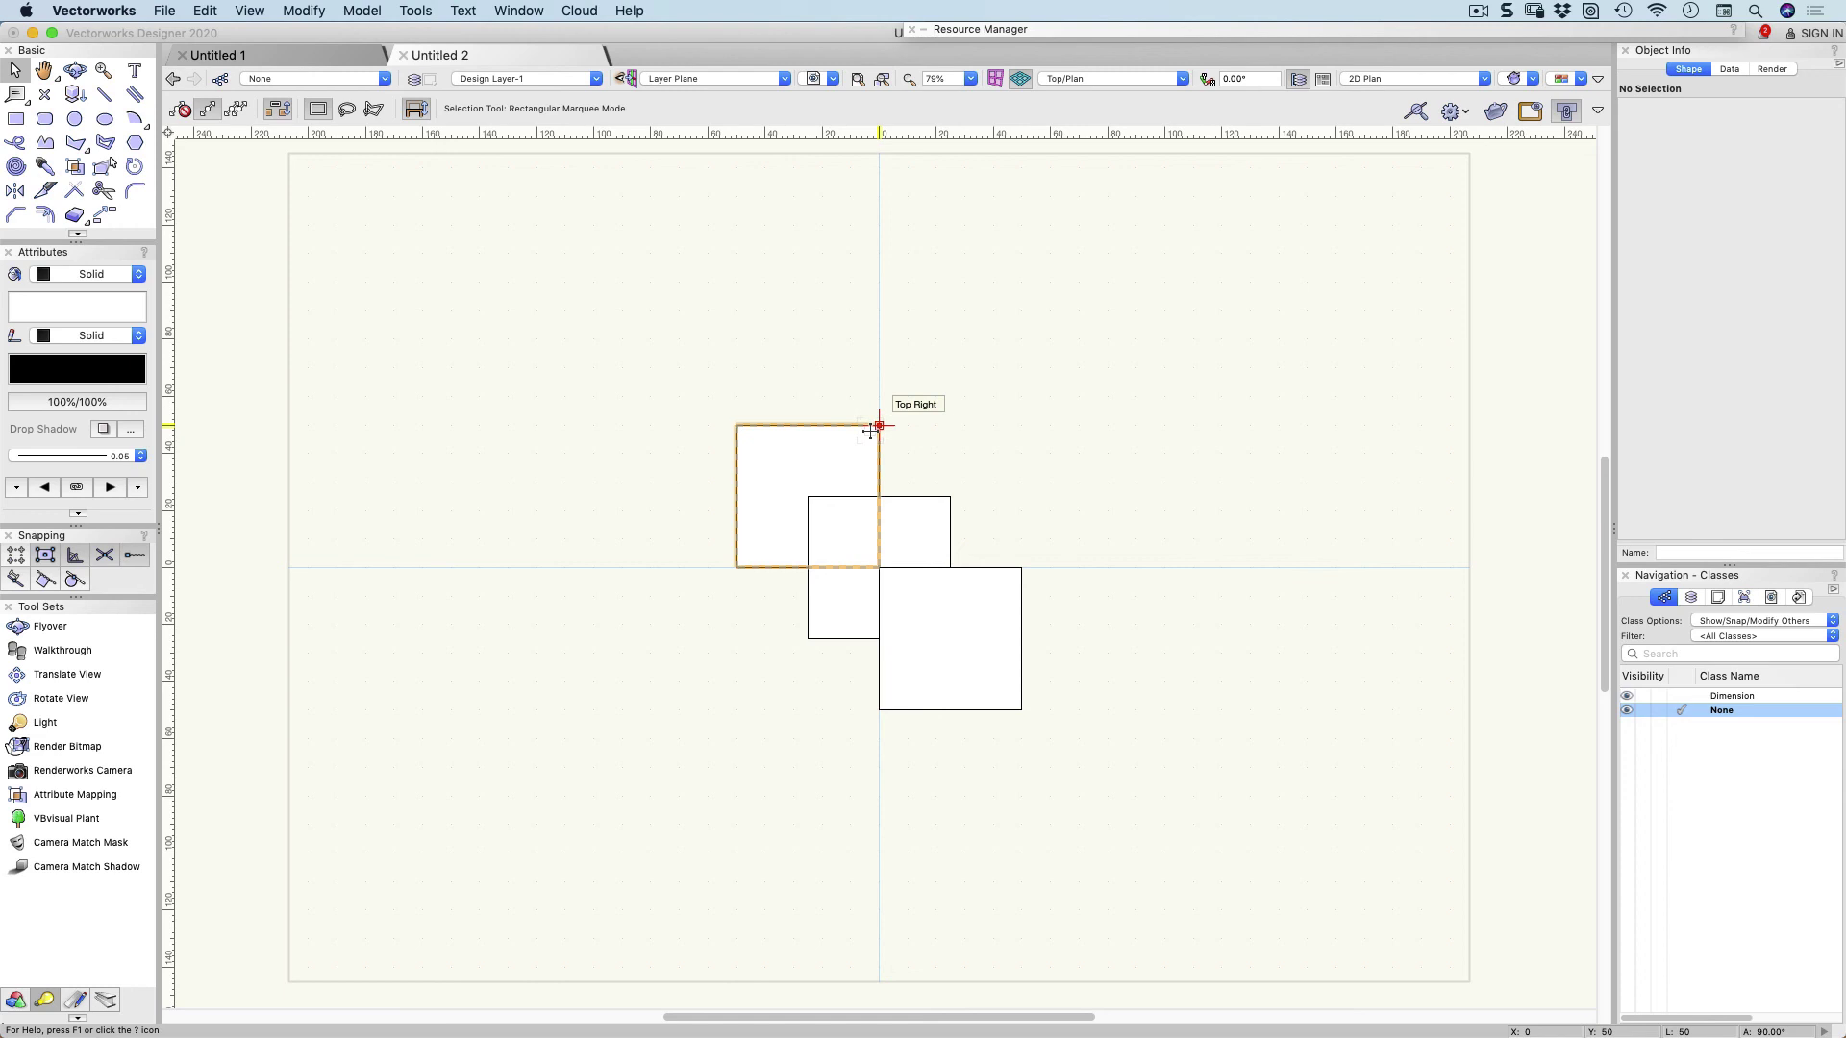
left_click(870, 431)
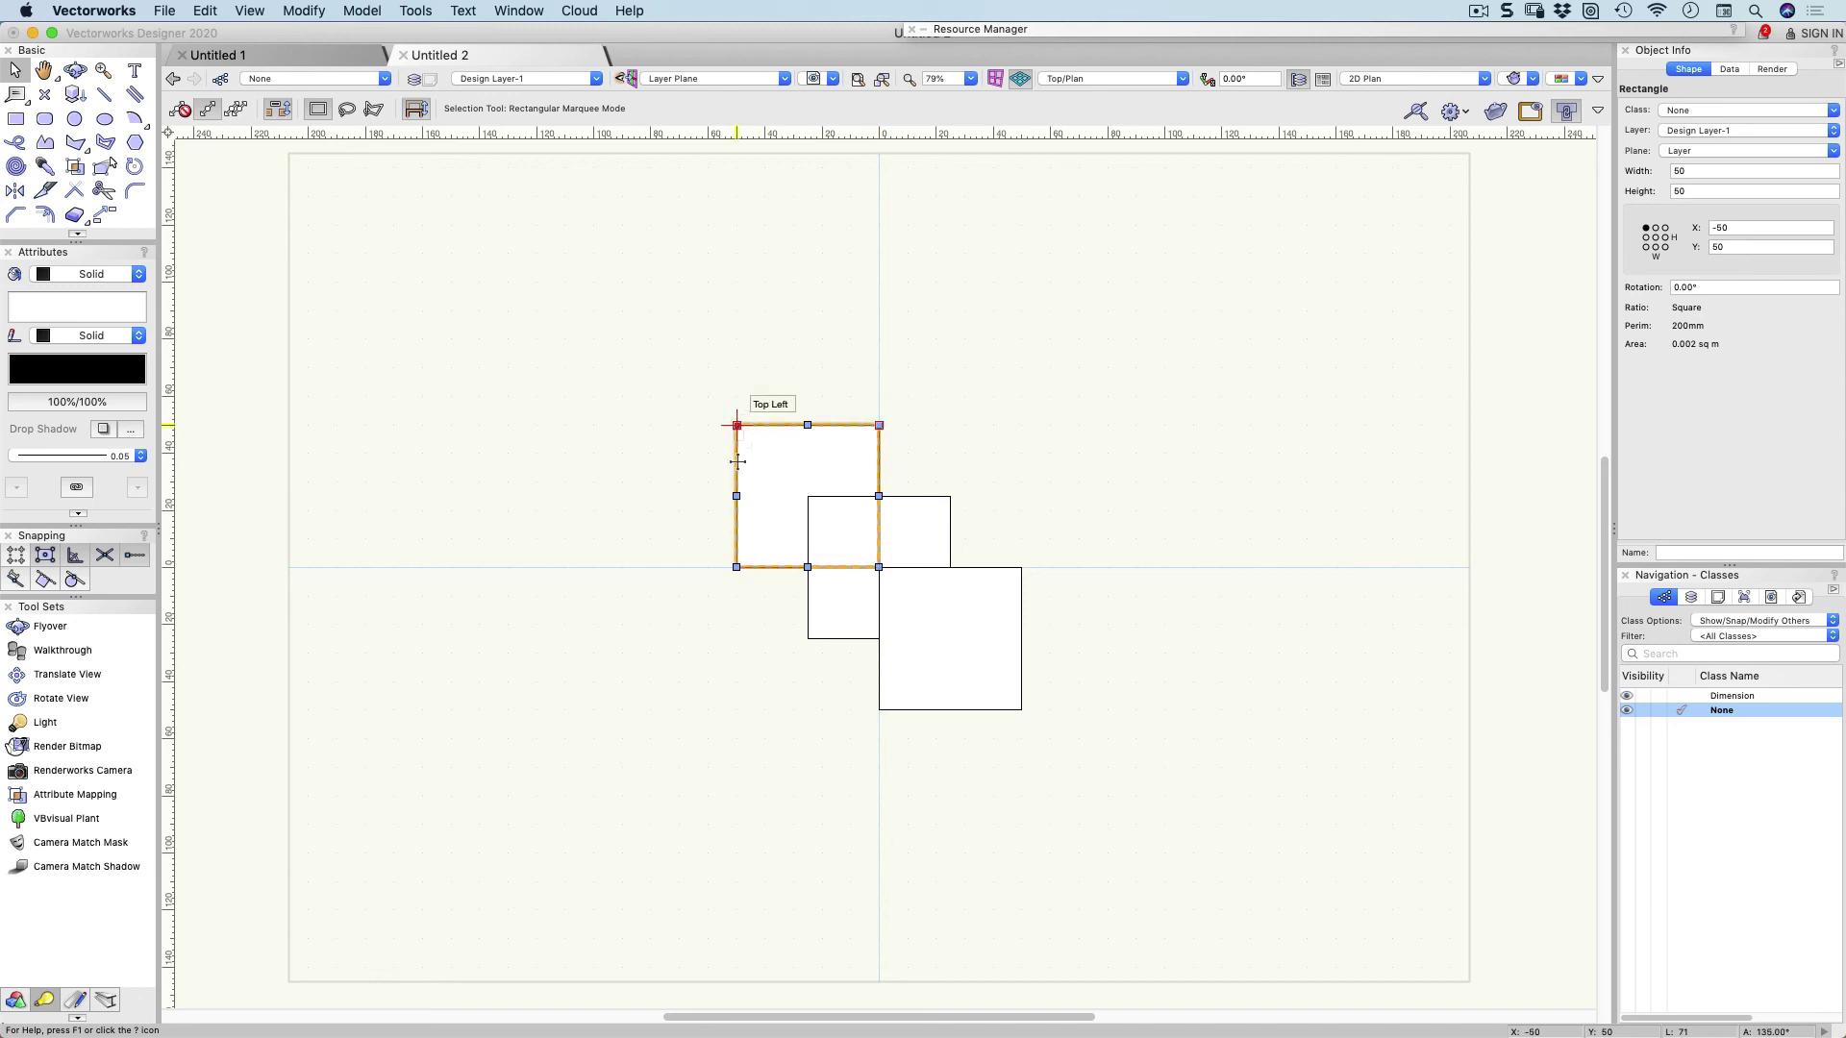
left_click_drag(736, 496, 575, 497)
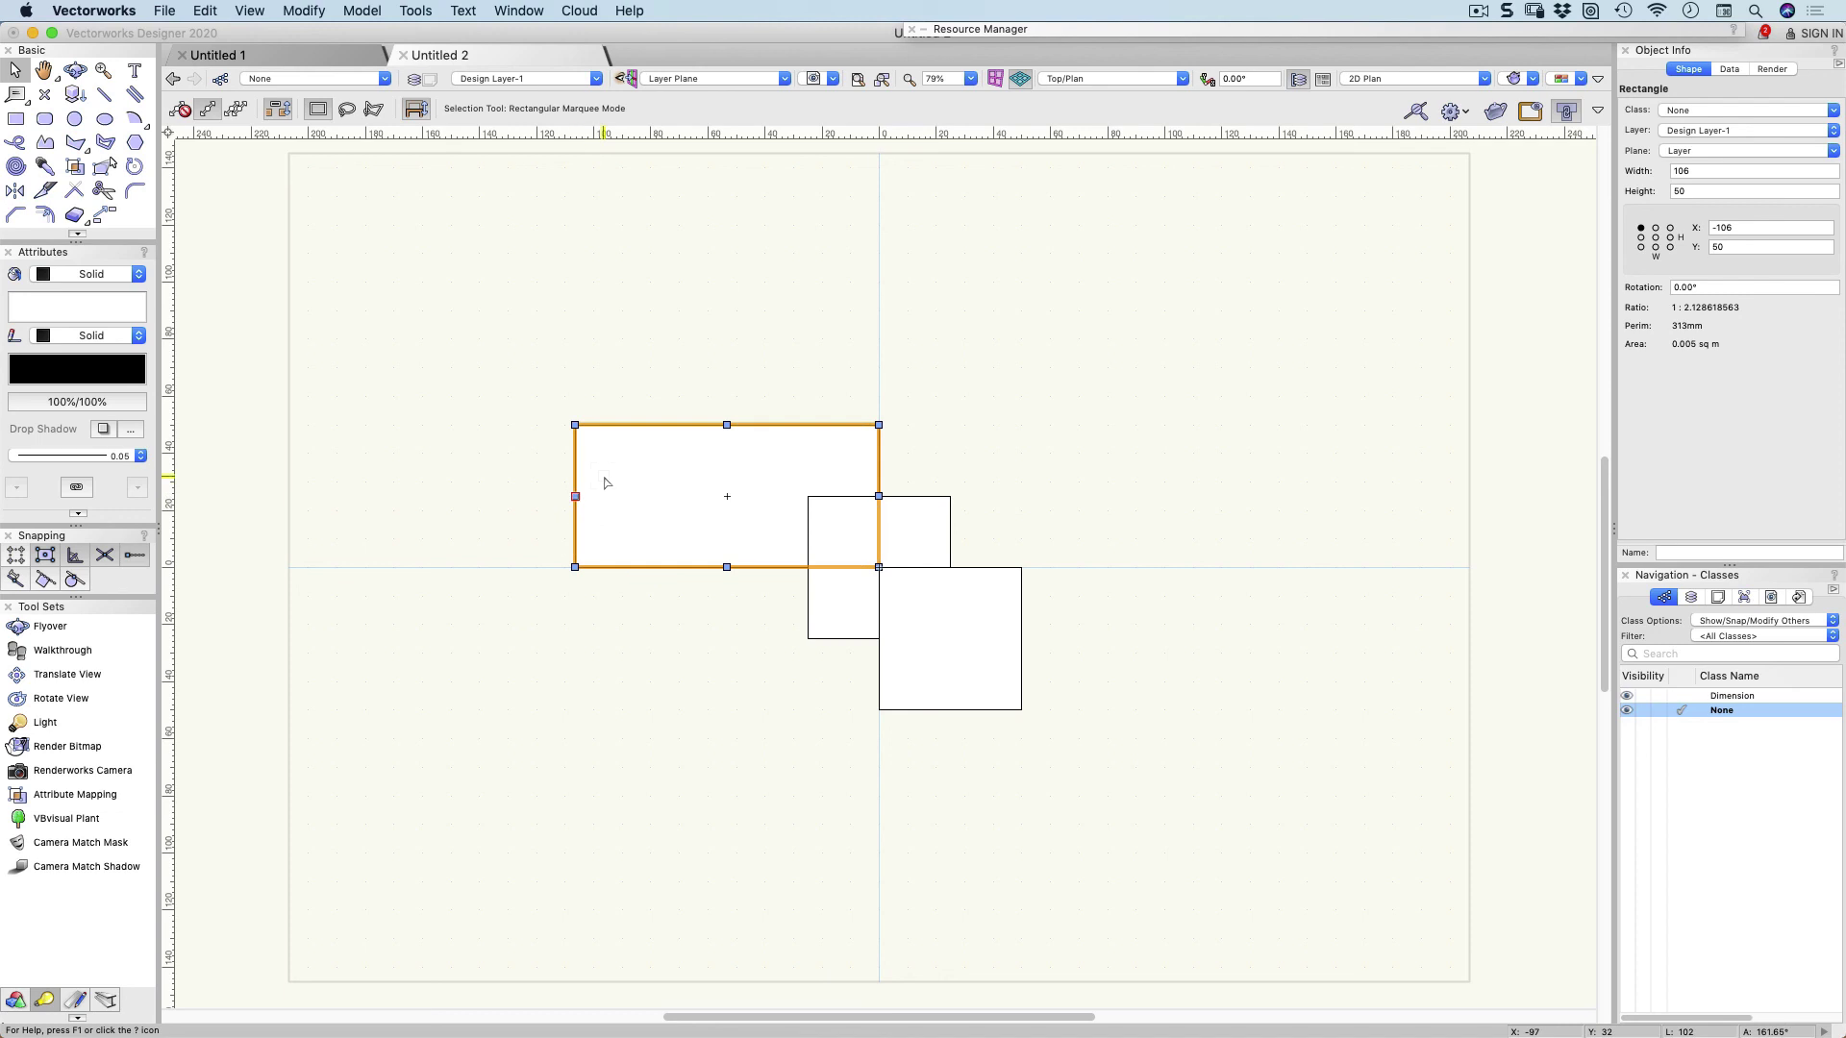
key("super+z")
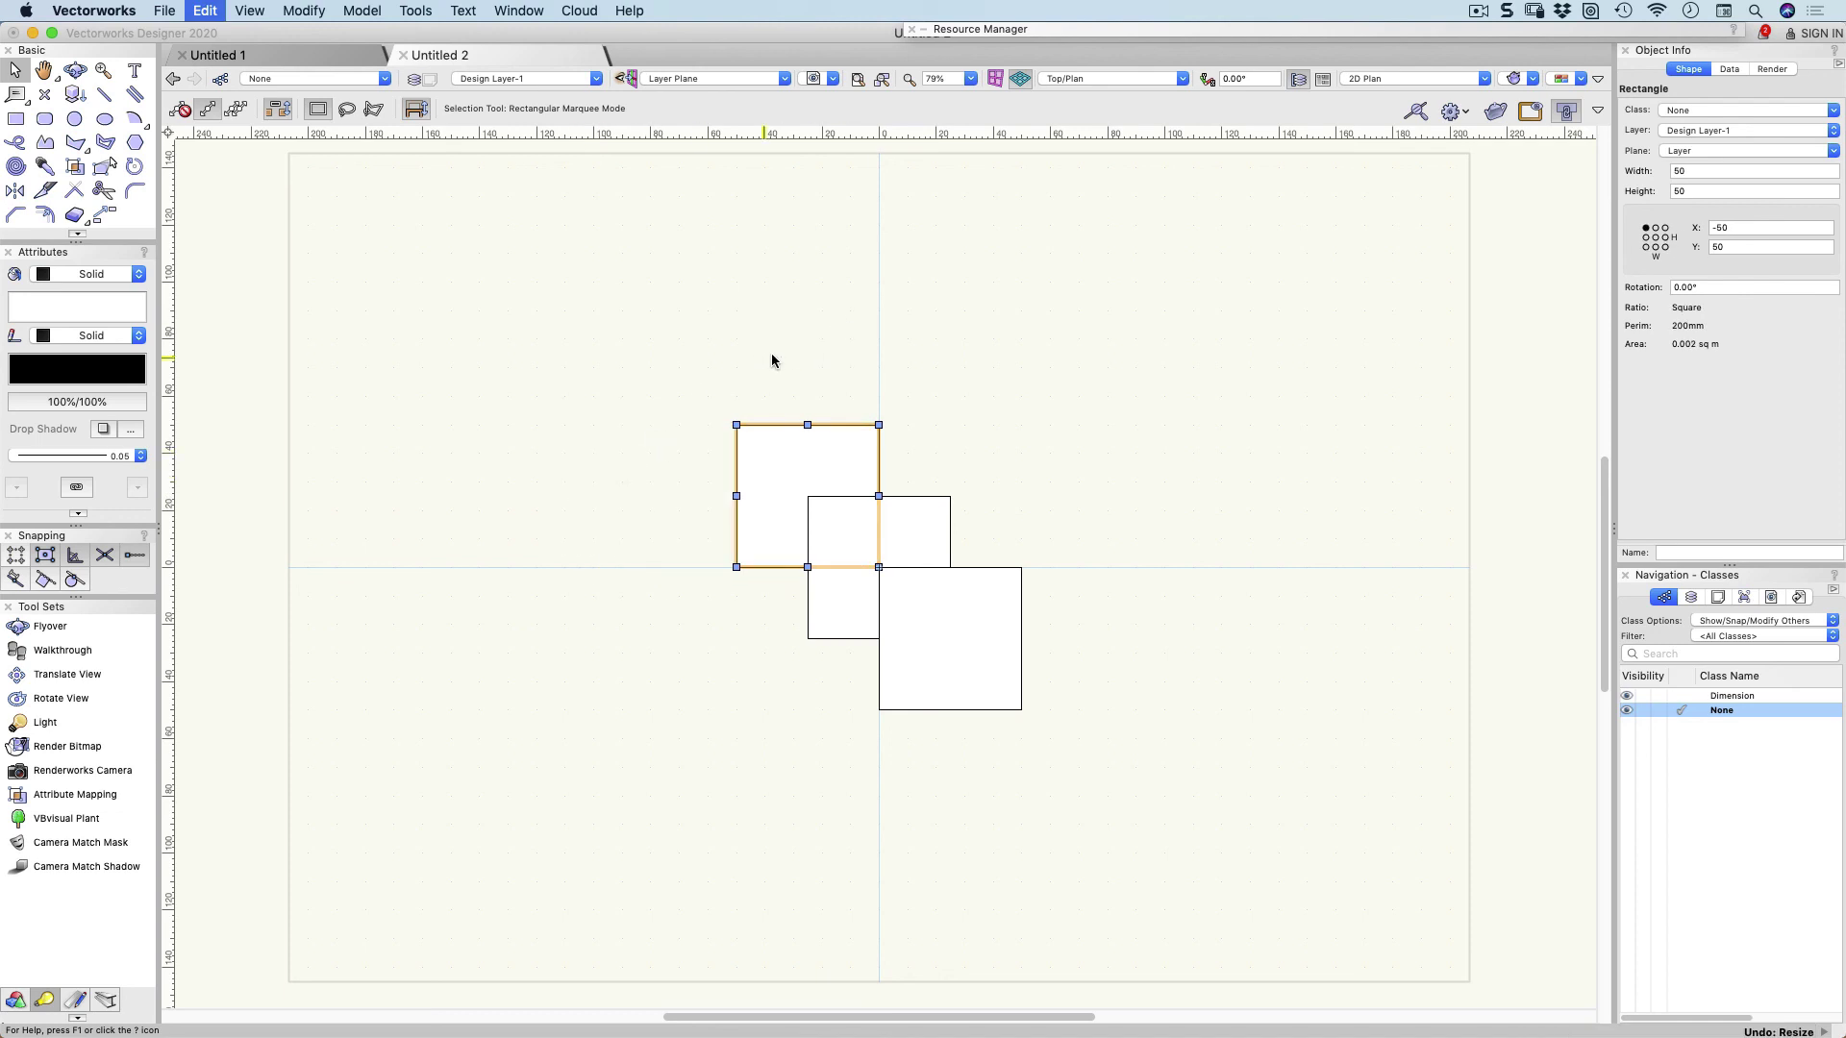
With the upper-left and middle squares selected, try unrestricted interactive scaling, return to single-object scaling and deselect everything.
left_click(914, 515, "shift")
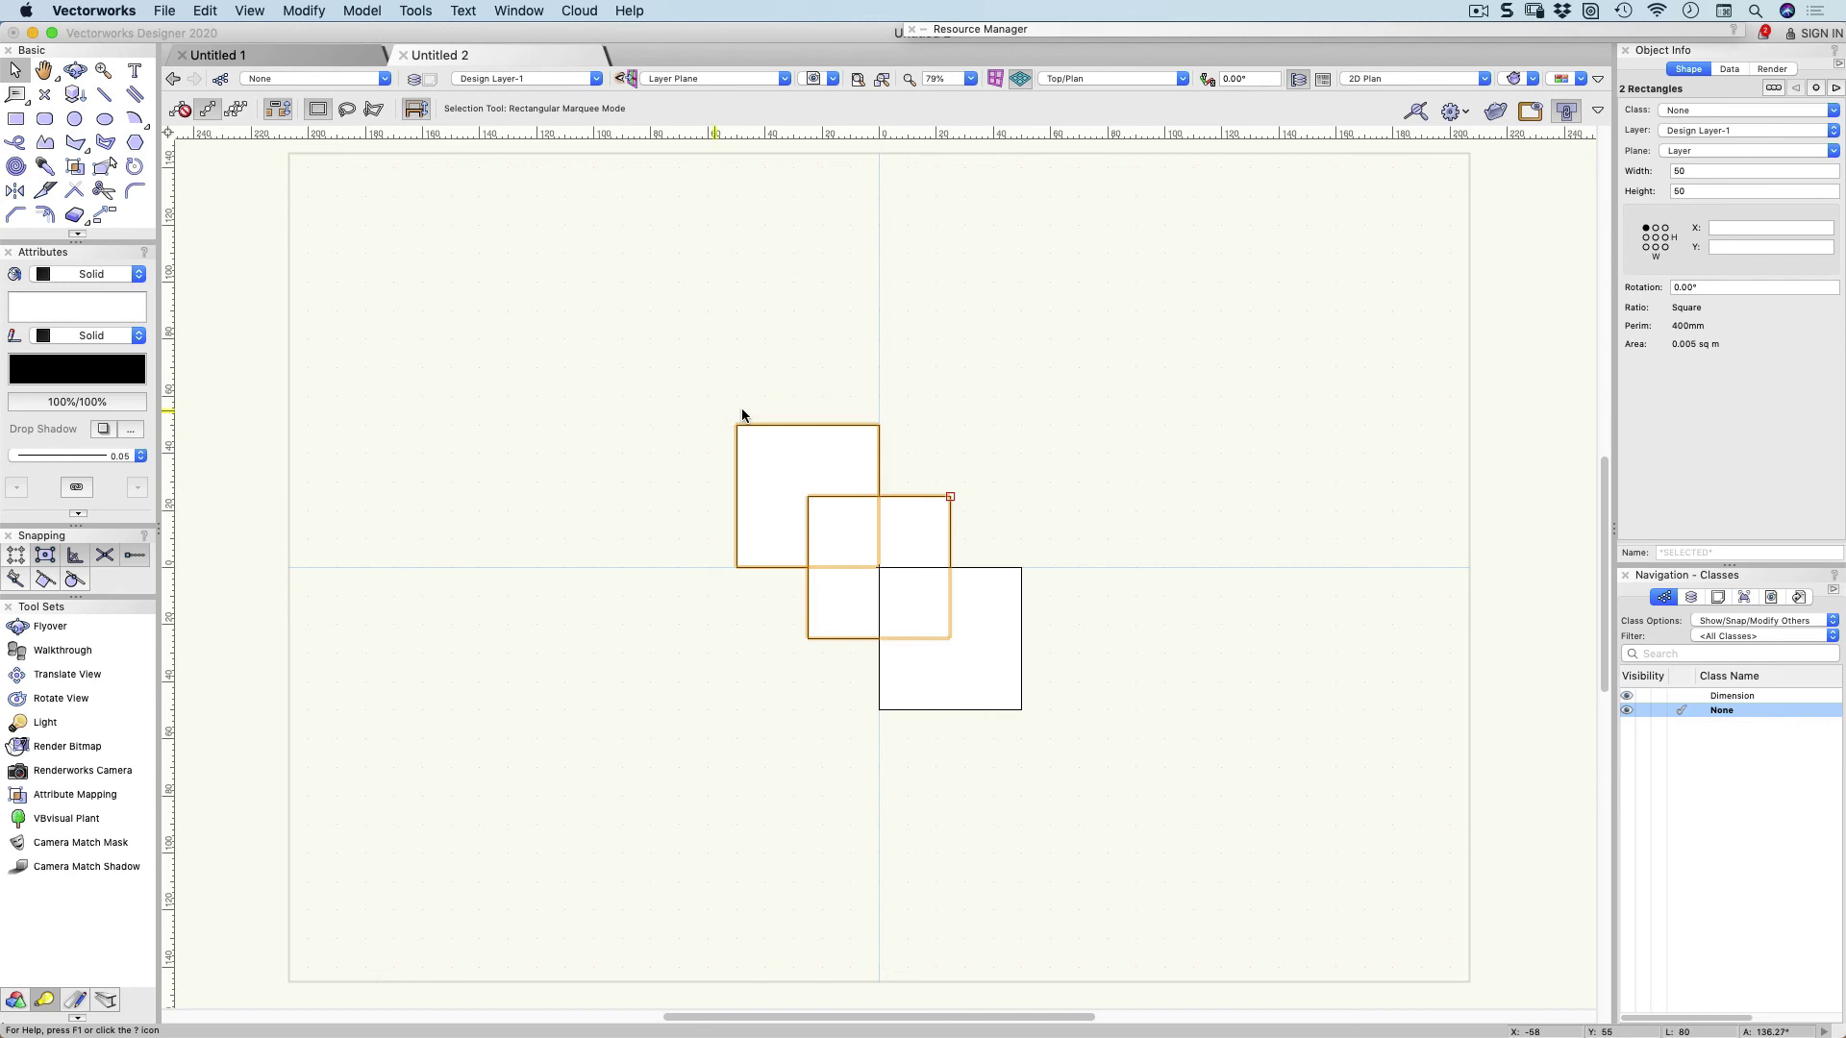
left_click(234, 112)
left_click(208, 108)
left_click(922, 357)
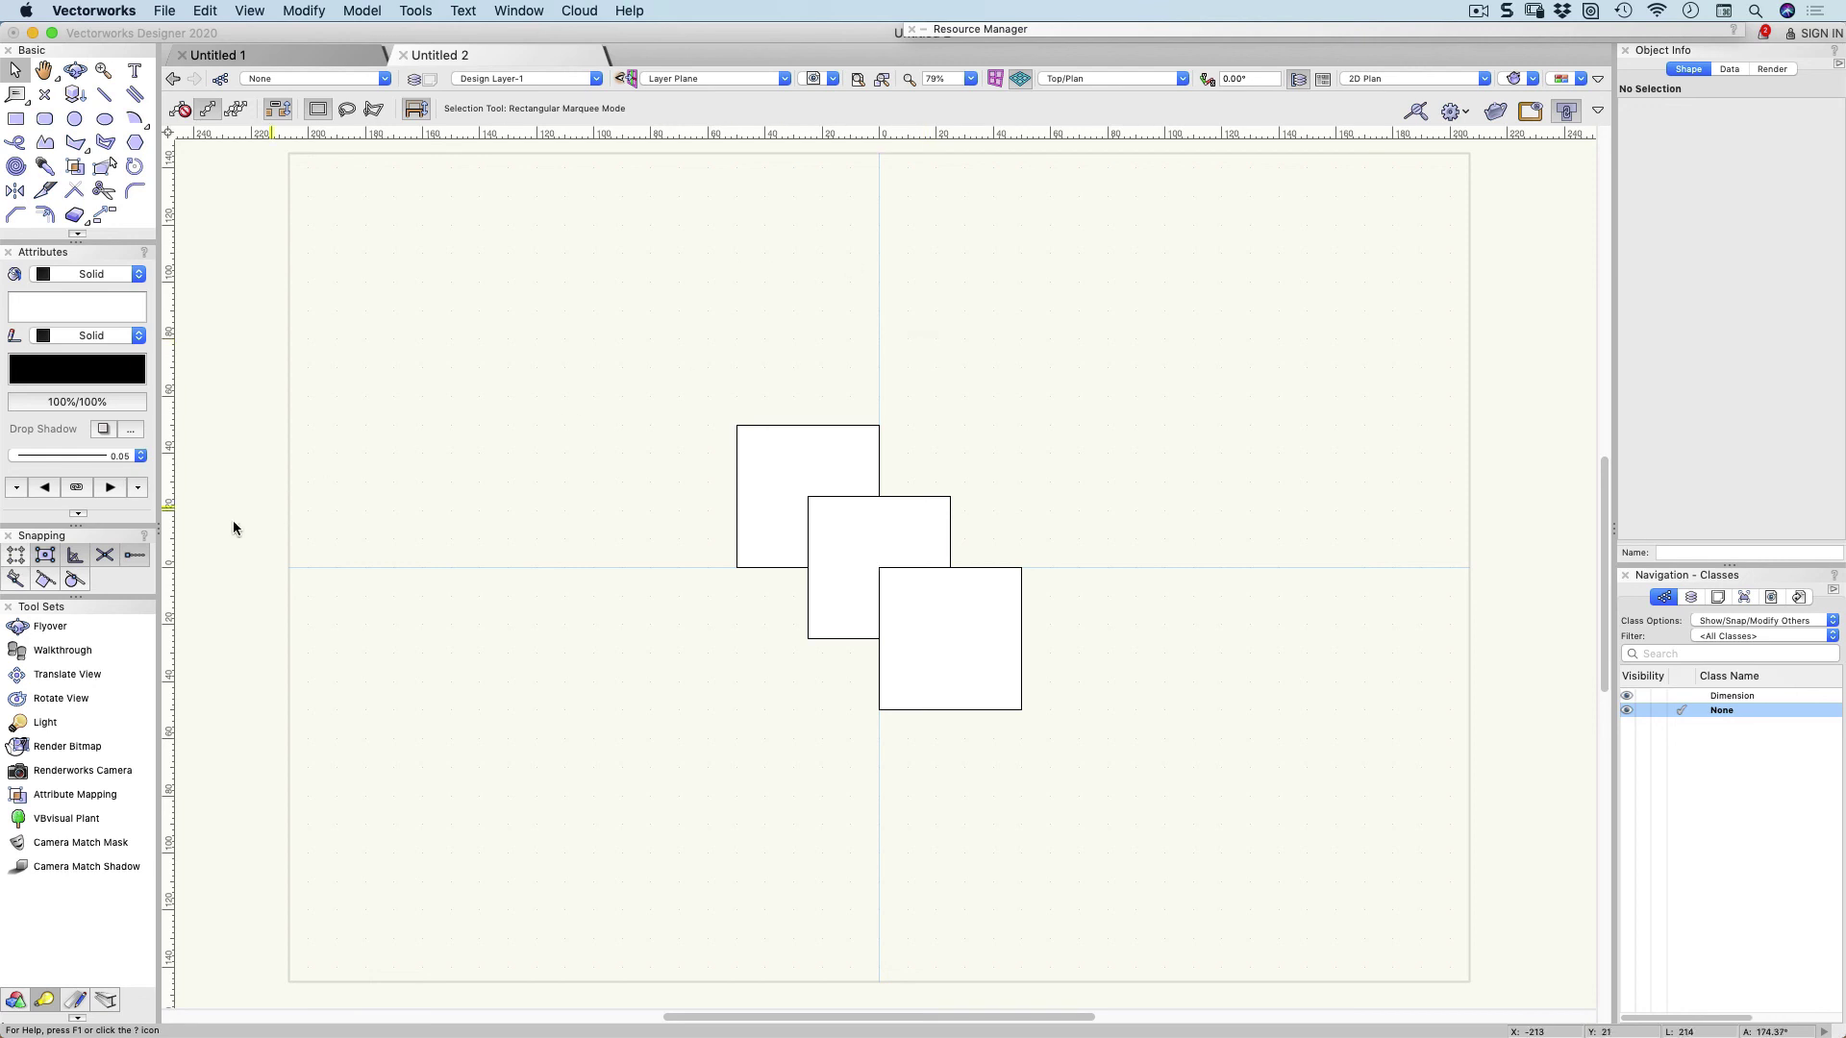
Undock the Snapping palette into the drawing area beside the Basic palette and shrink it to two columns.
left_click_drag(75, 535, 290, 243)
left_click_drag(300, 315, 272, 359)
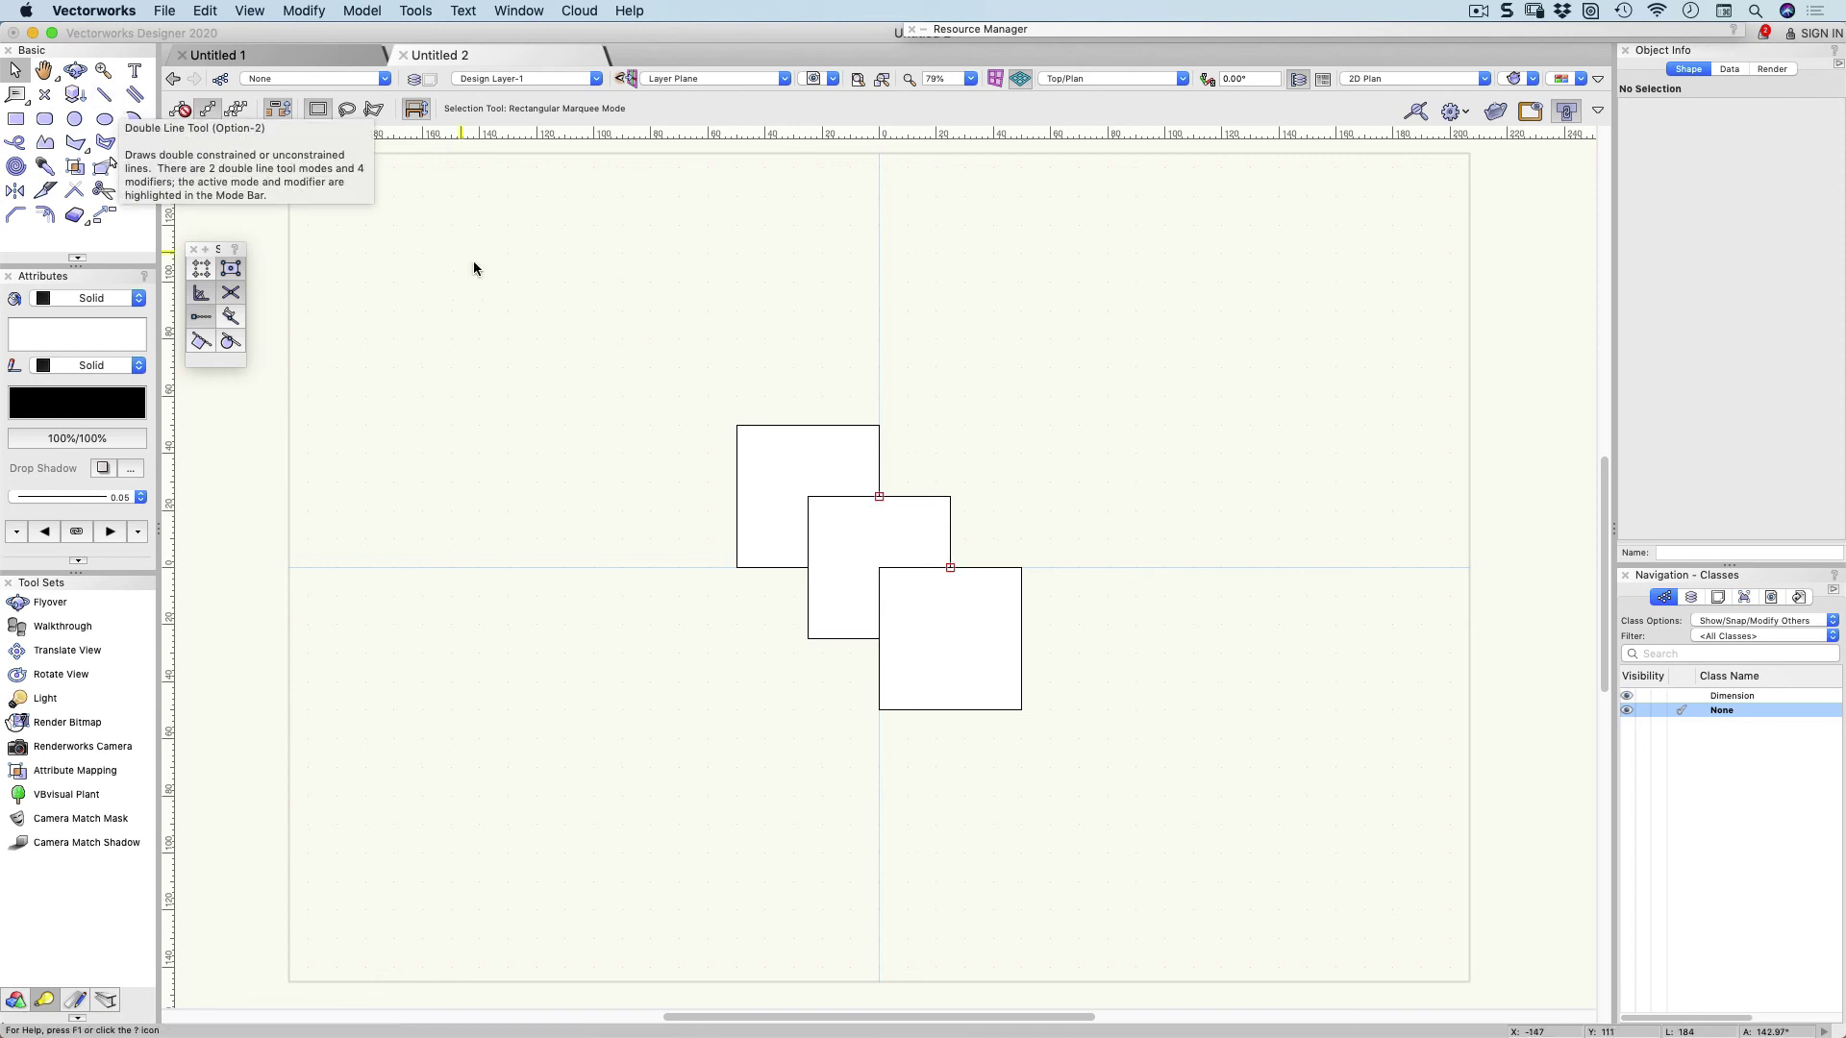
Draw two sloping lines that cross above the squares, the second about 60 mm across and 16 mm high, and deselect.
key("2")
left_click(551, 302)
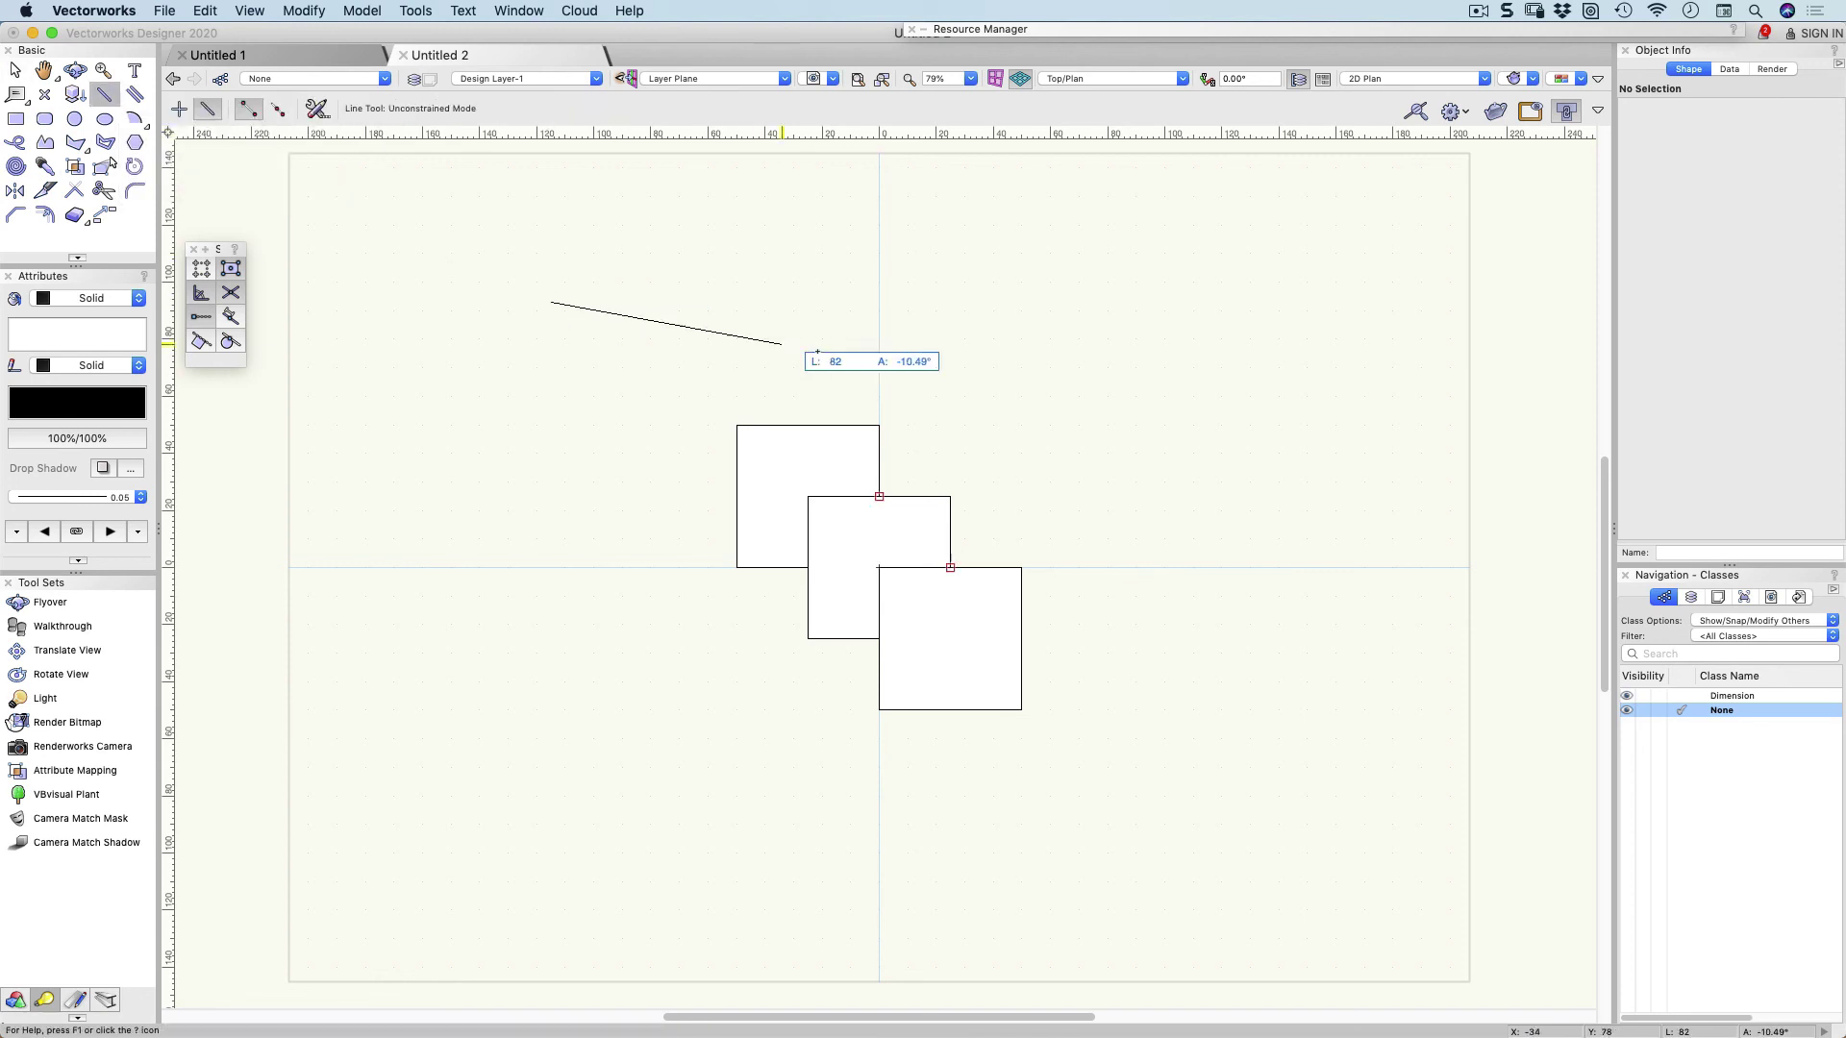
left_click(831, 356)
left_click(743, 302)
left_click(573, 348)
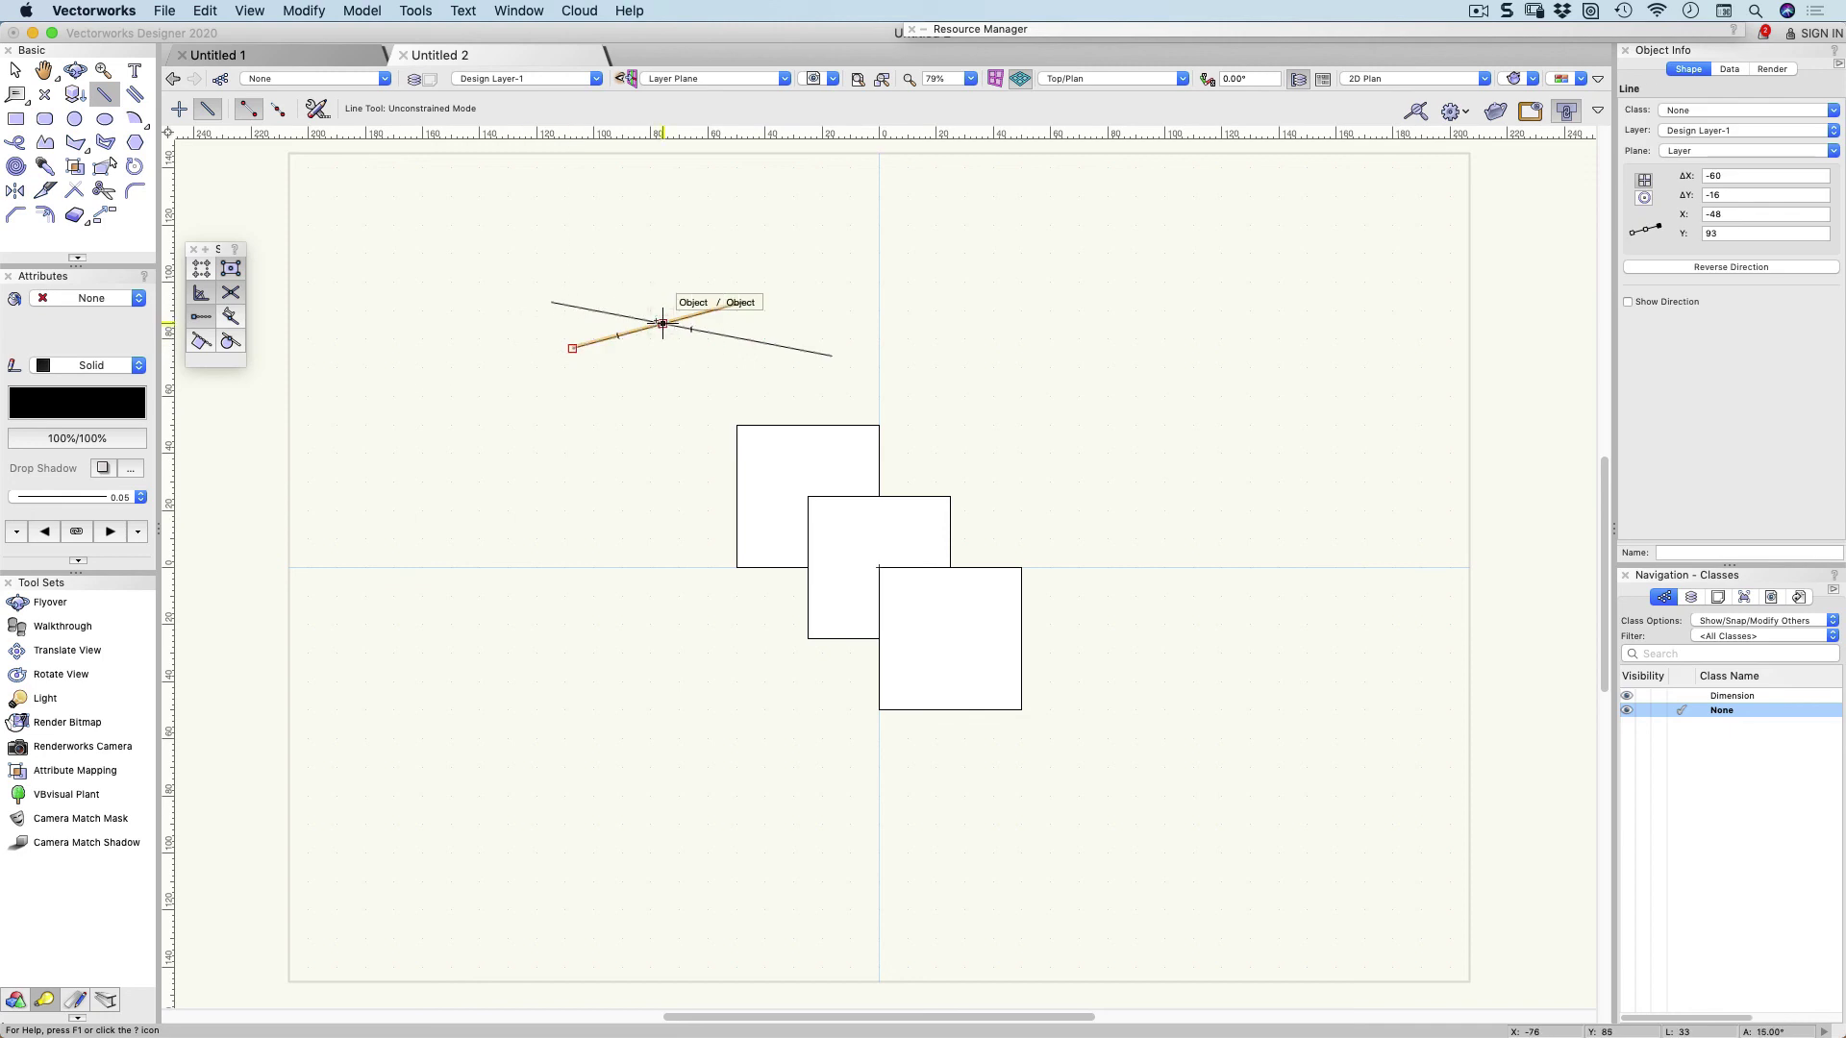
key("Escape")
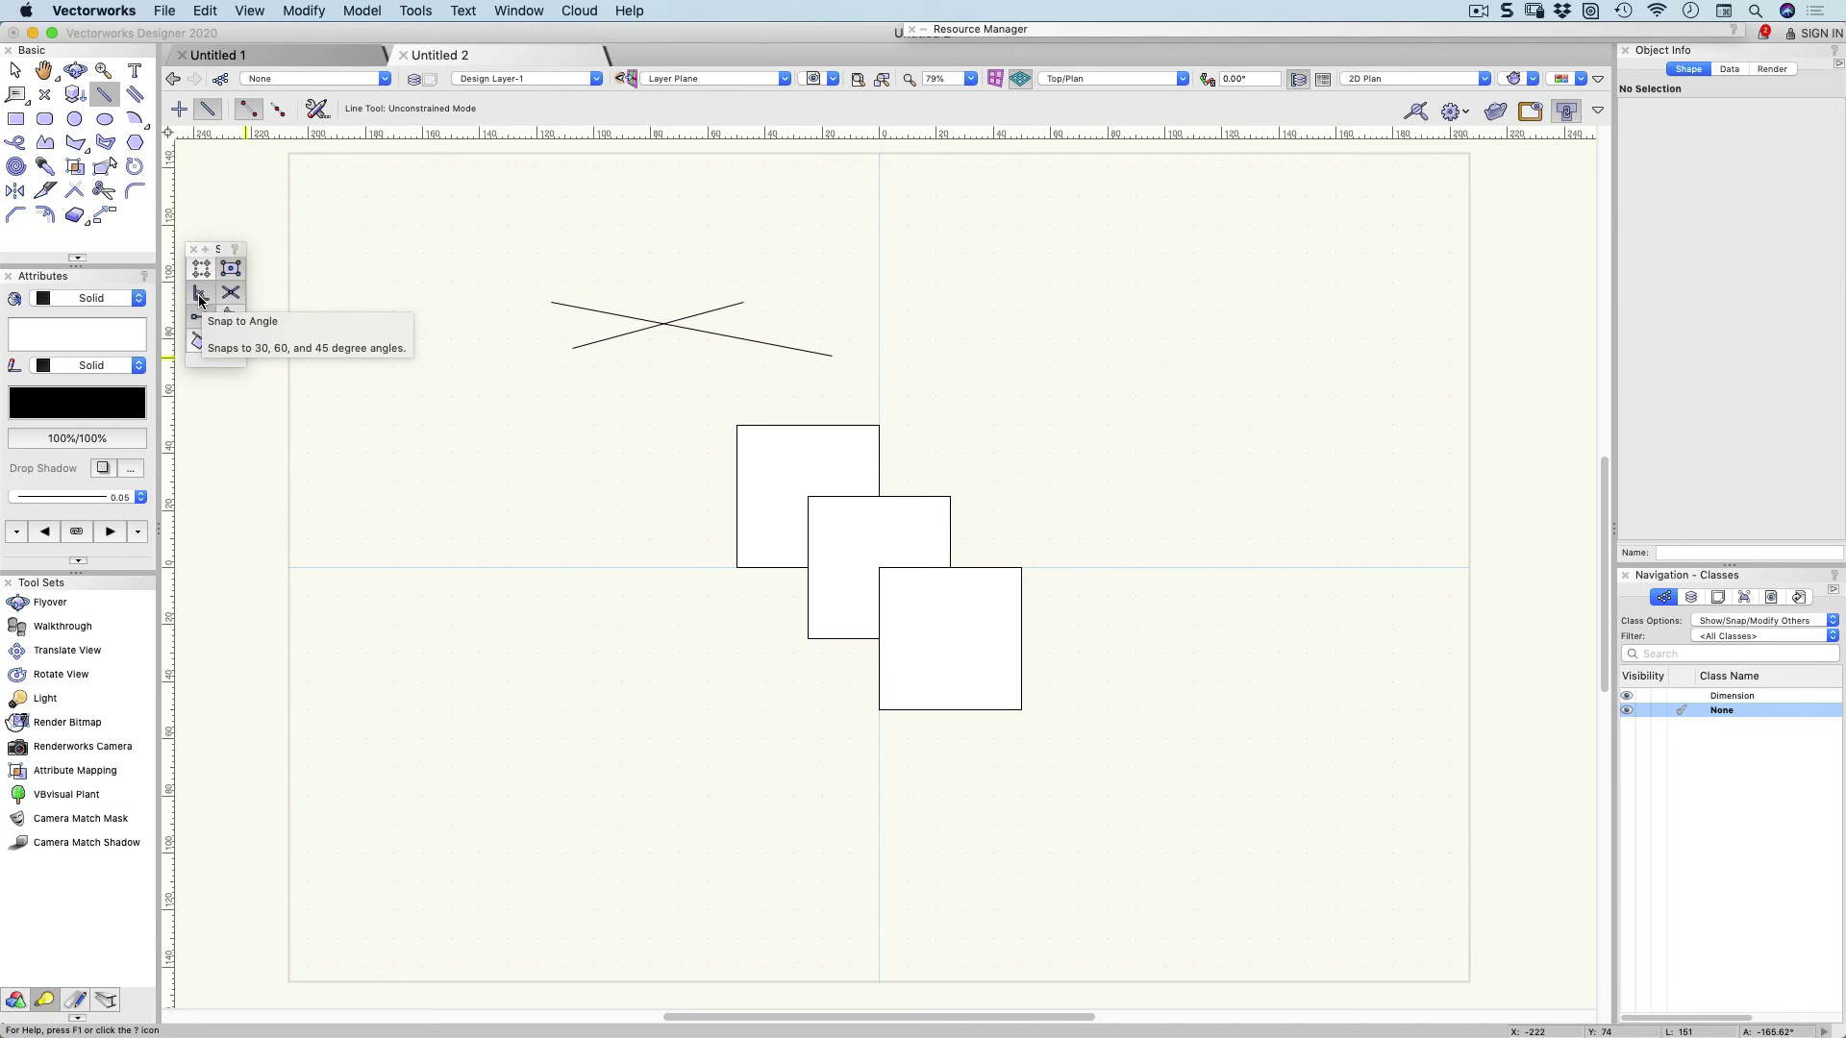
Using angle snapping, draw a horizontal line about 24 mm long above the crossing lines, and try a vertical line from the shorter crossing line.
left_click(201, 295)
left_click(487, 247)
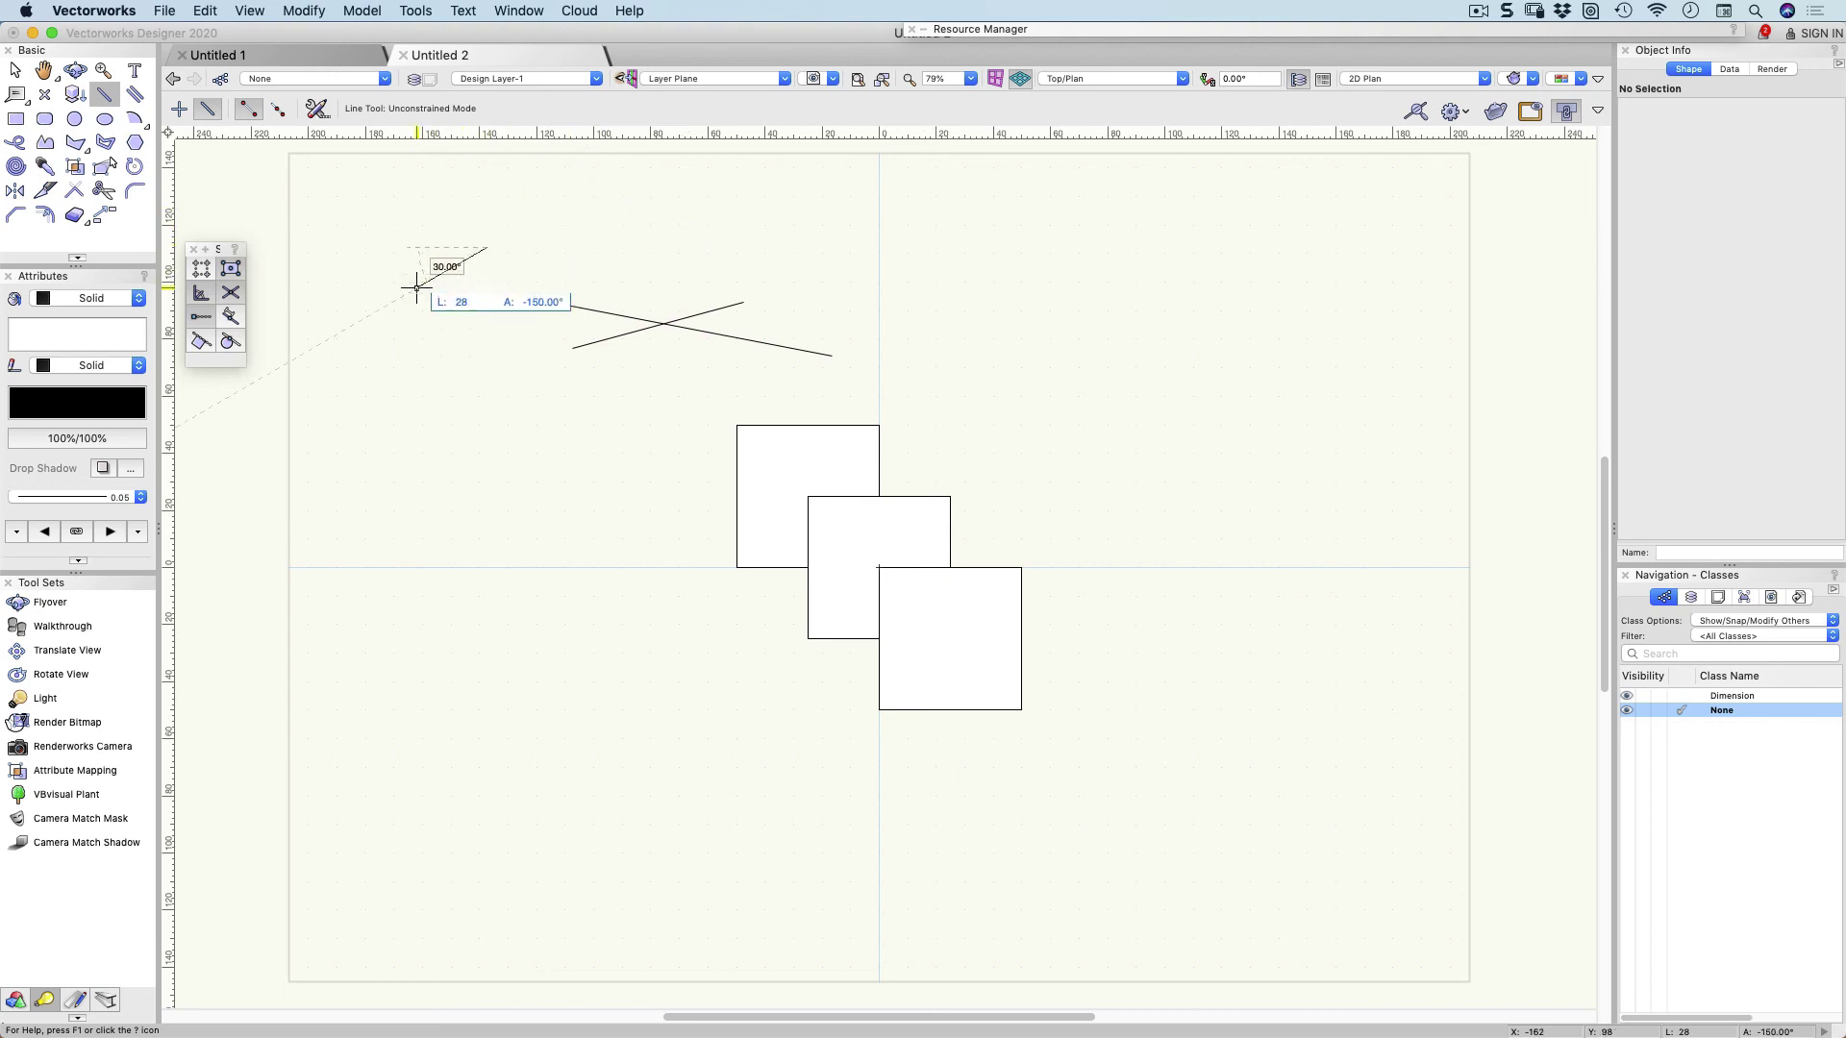
left_click(553, 248)
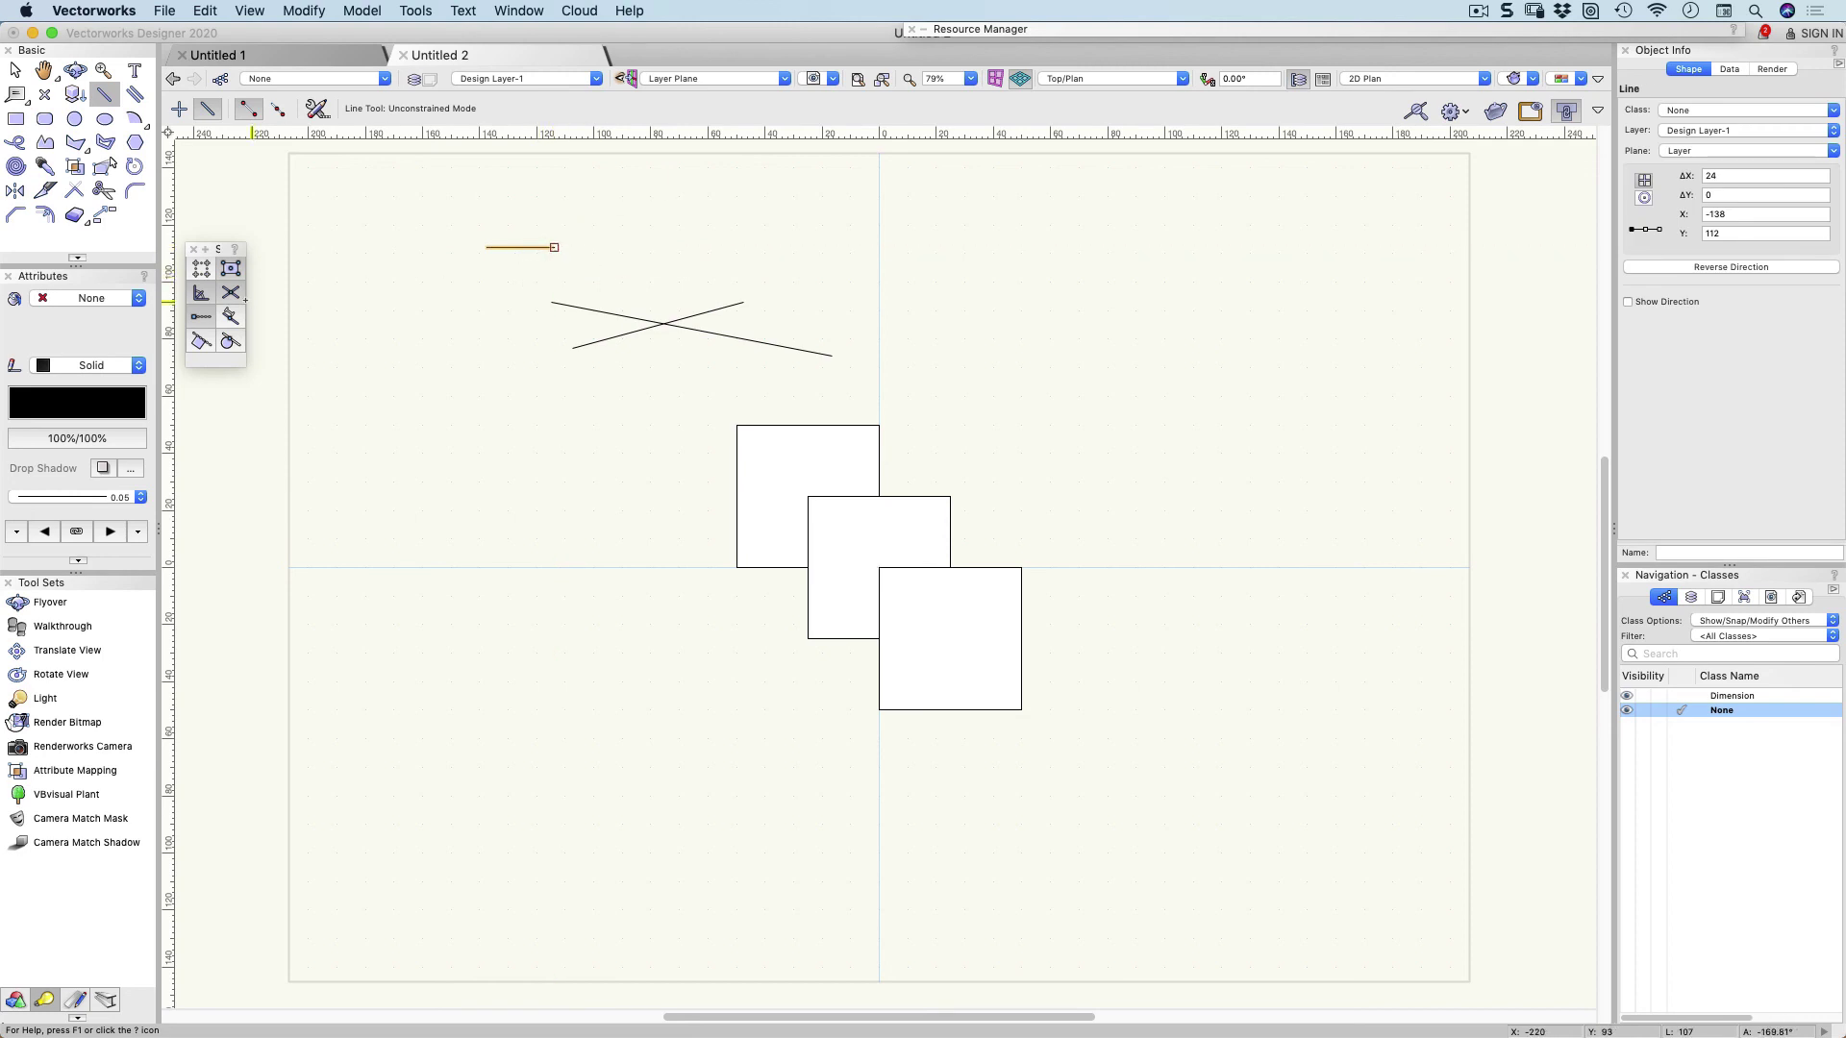
left_click(603, 342)
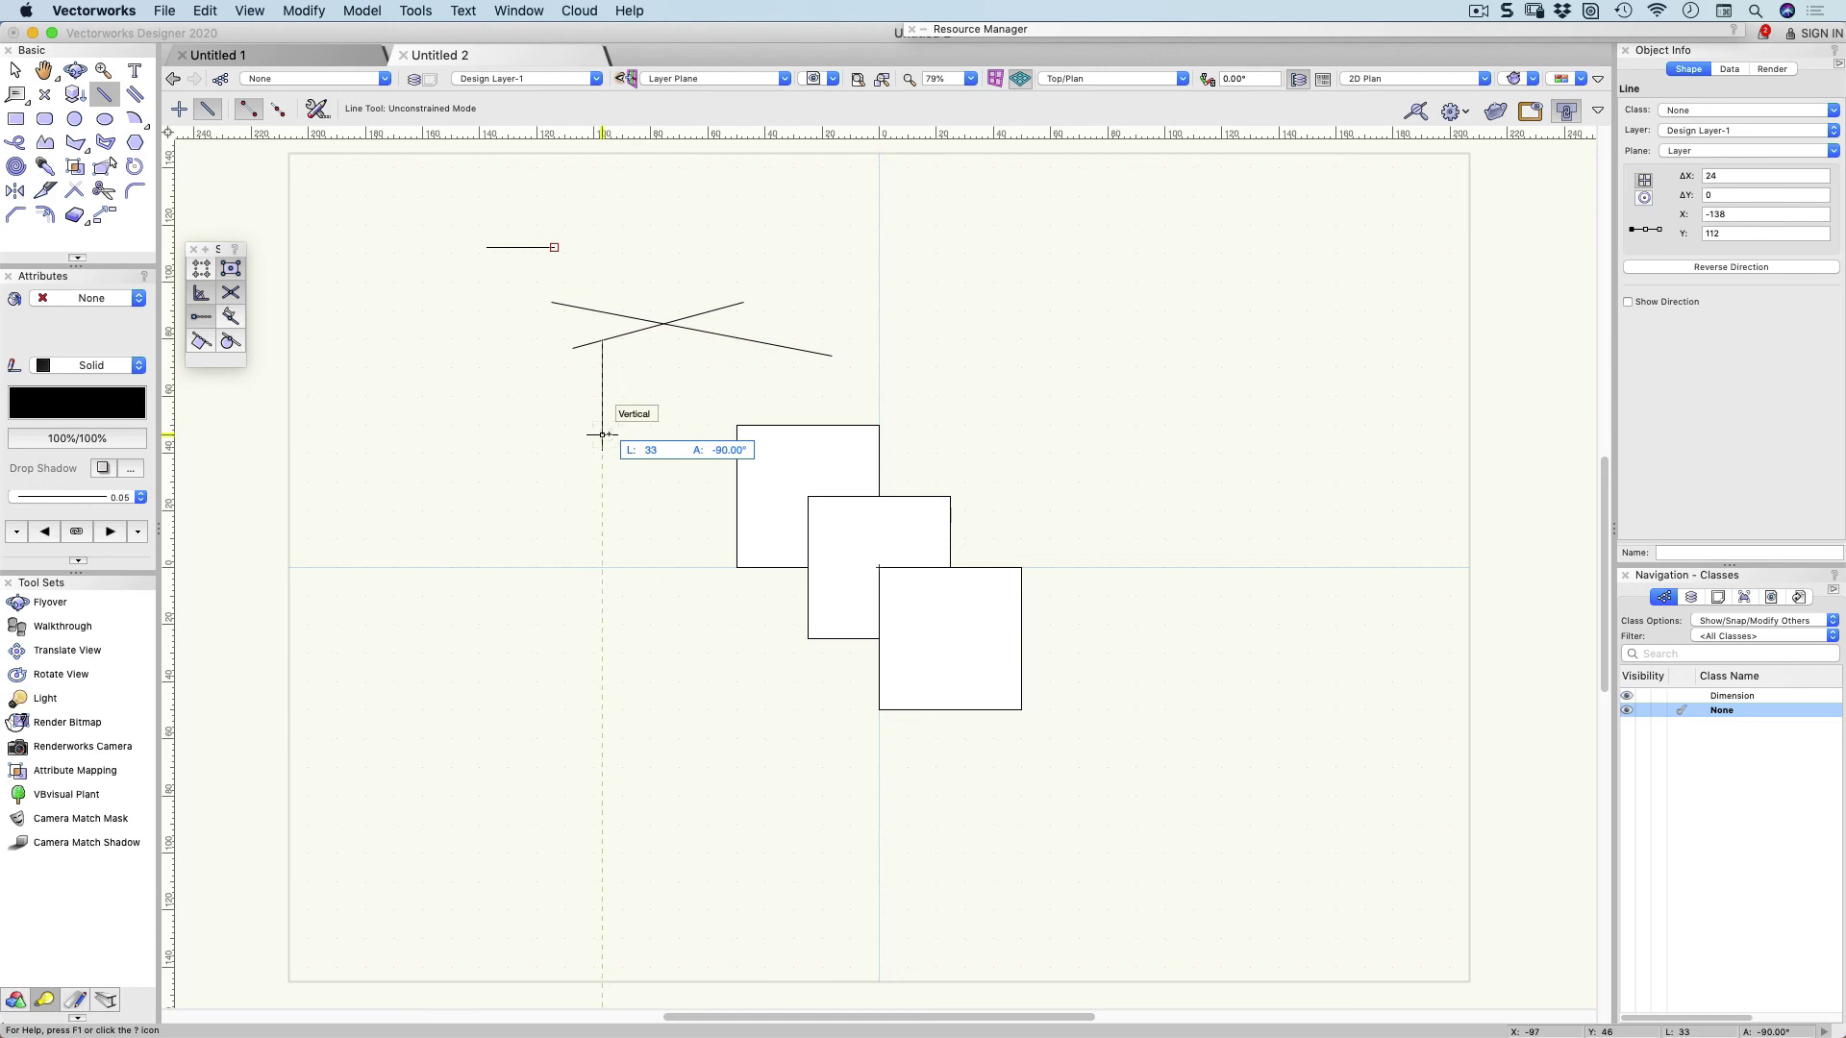
key("Escape")
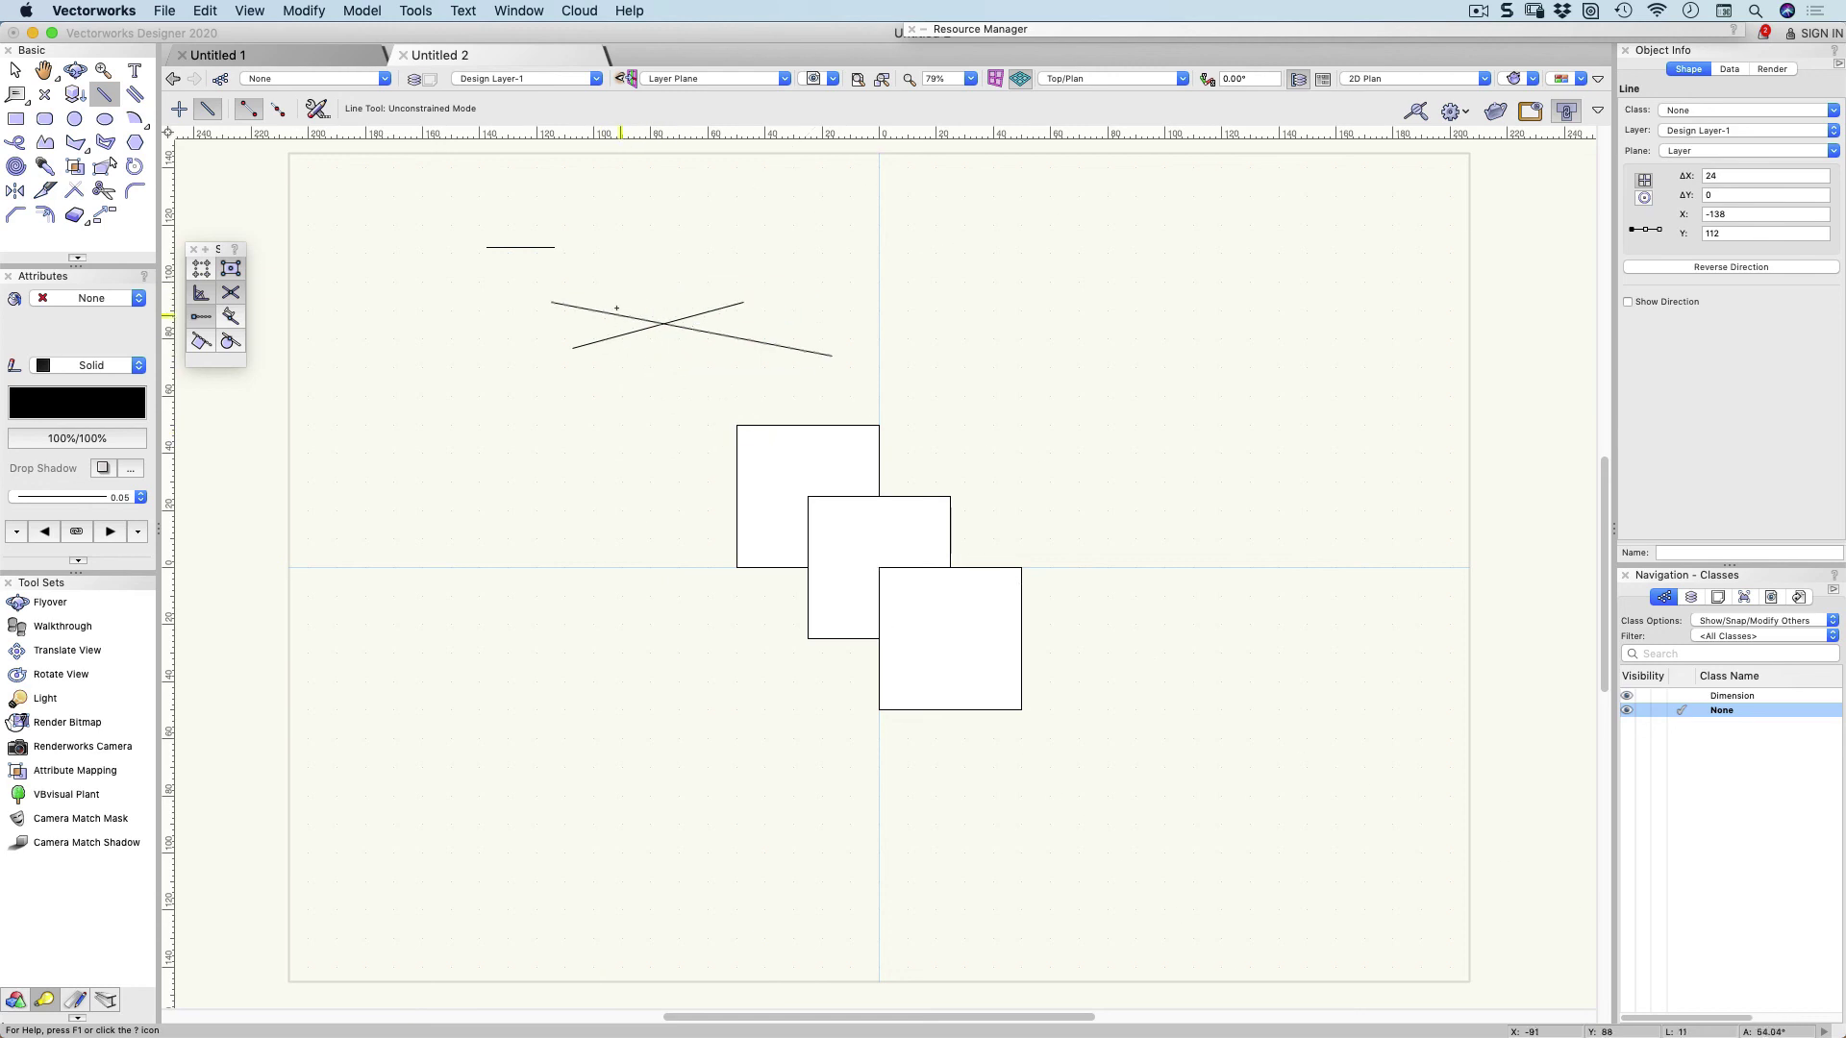
Draw two lines perpendicular to the longer sloping line, one about 31 mm high near its upper end and one about 36 mm high from its lower end.
left_click(605, 311)
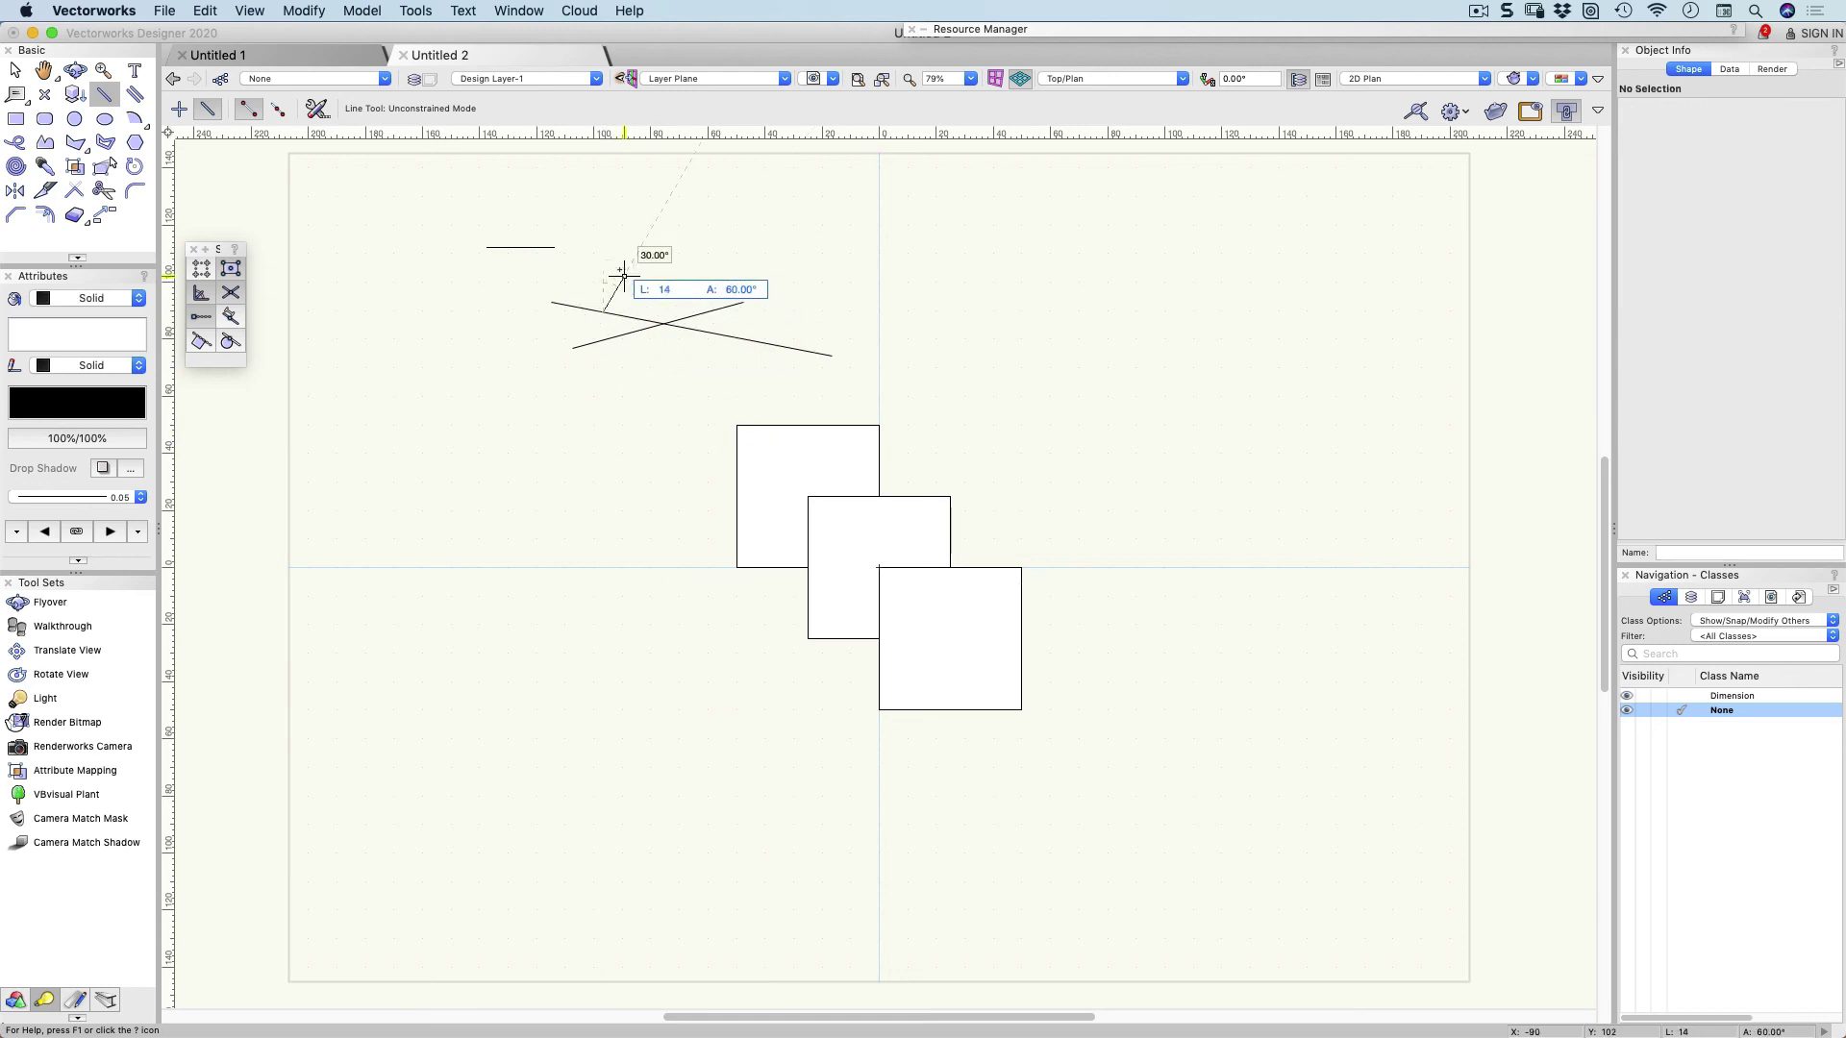
left_click(621, 222)
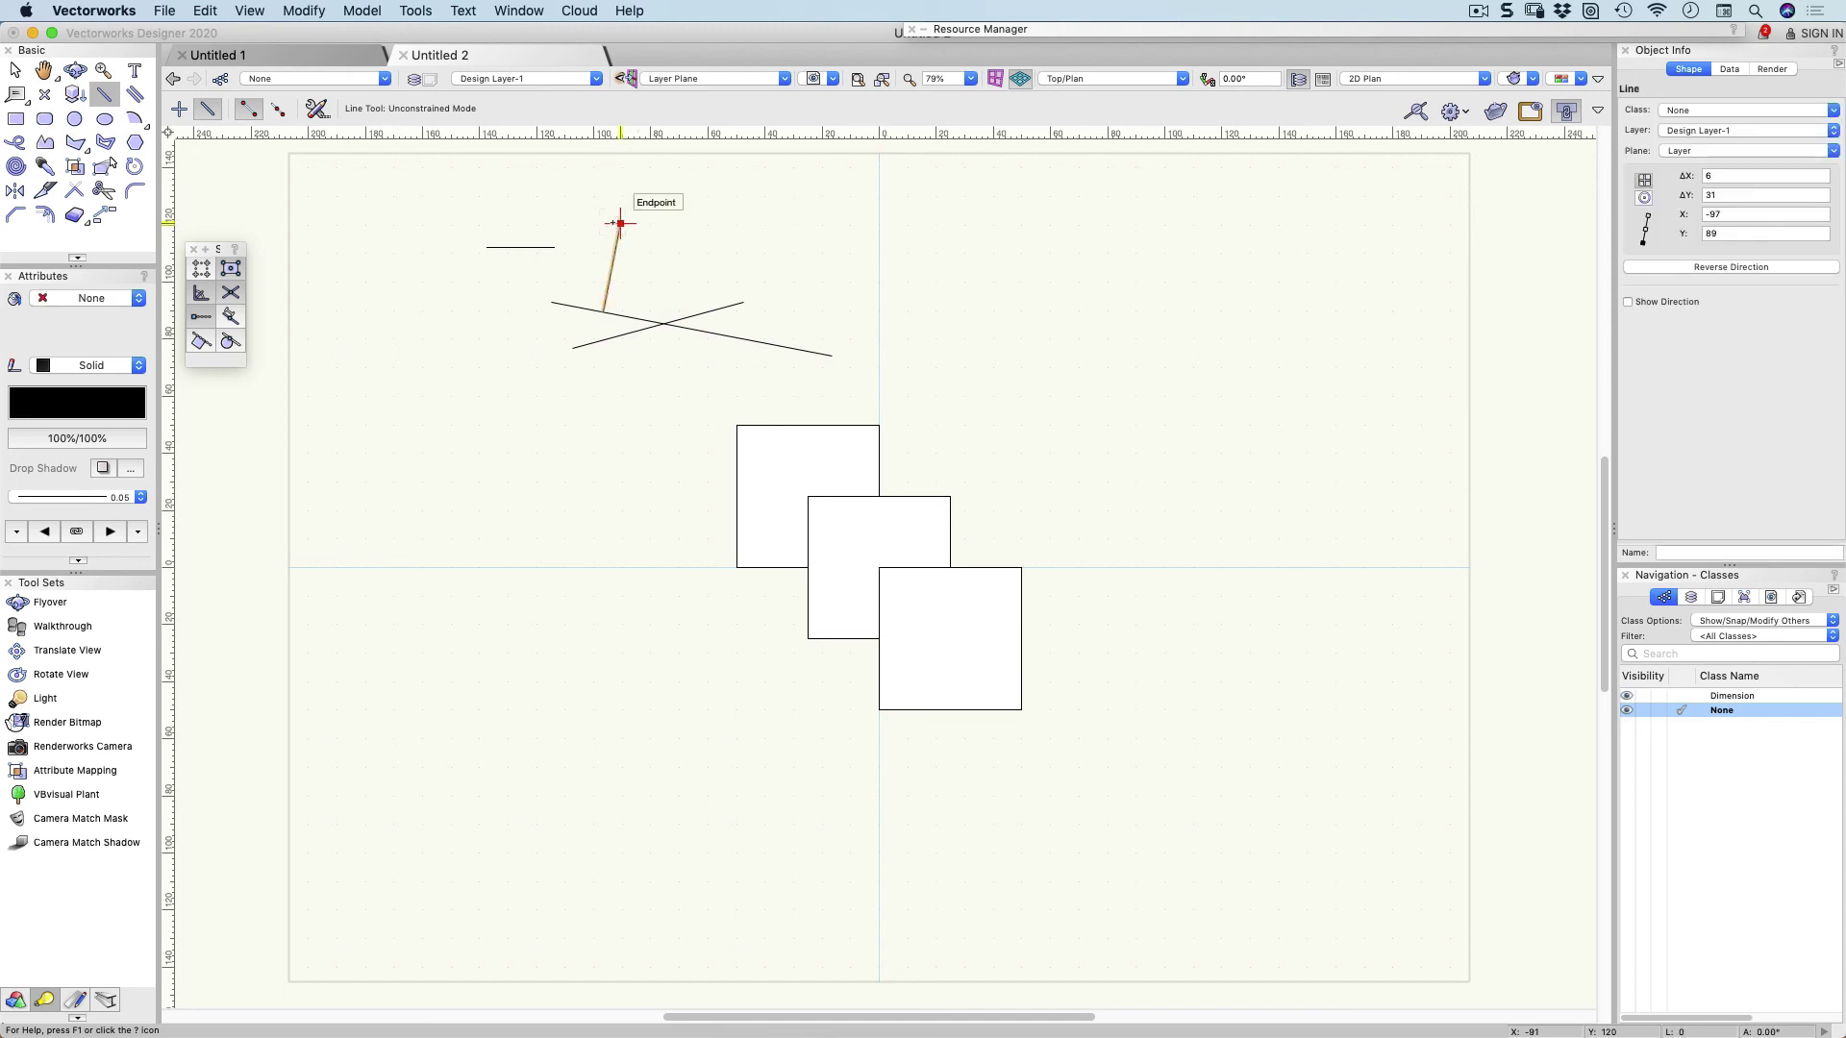
left_click(832, 355)
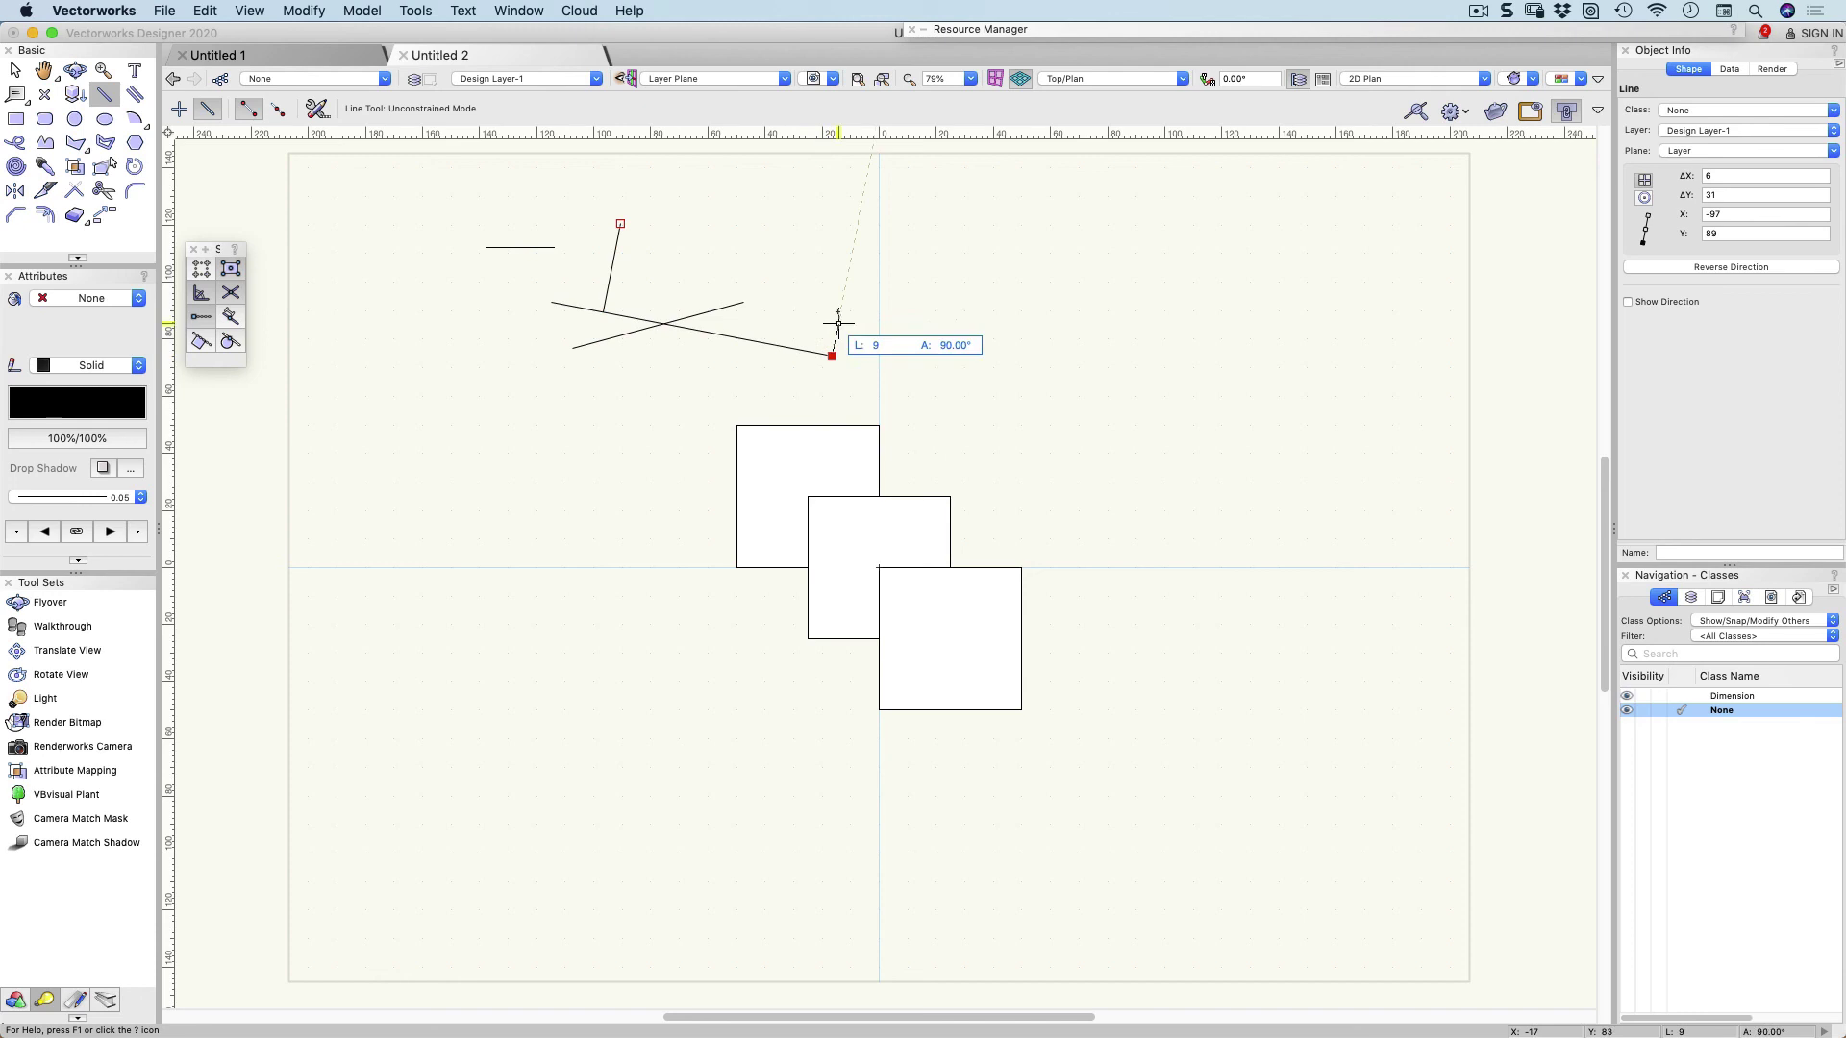
left_click(852, 252)
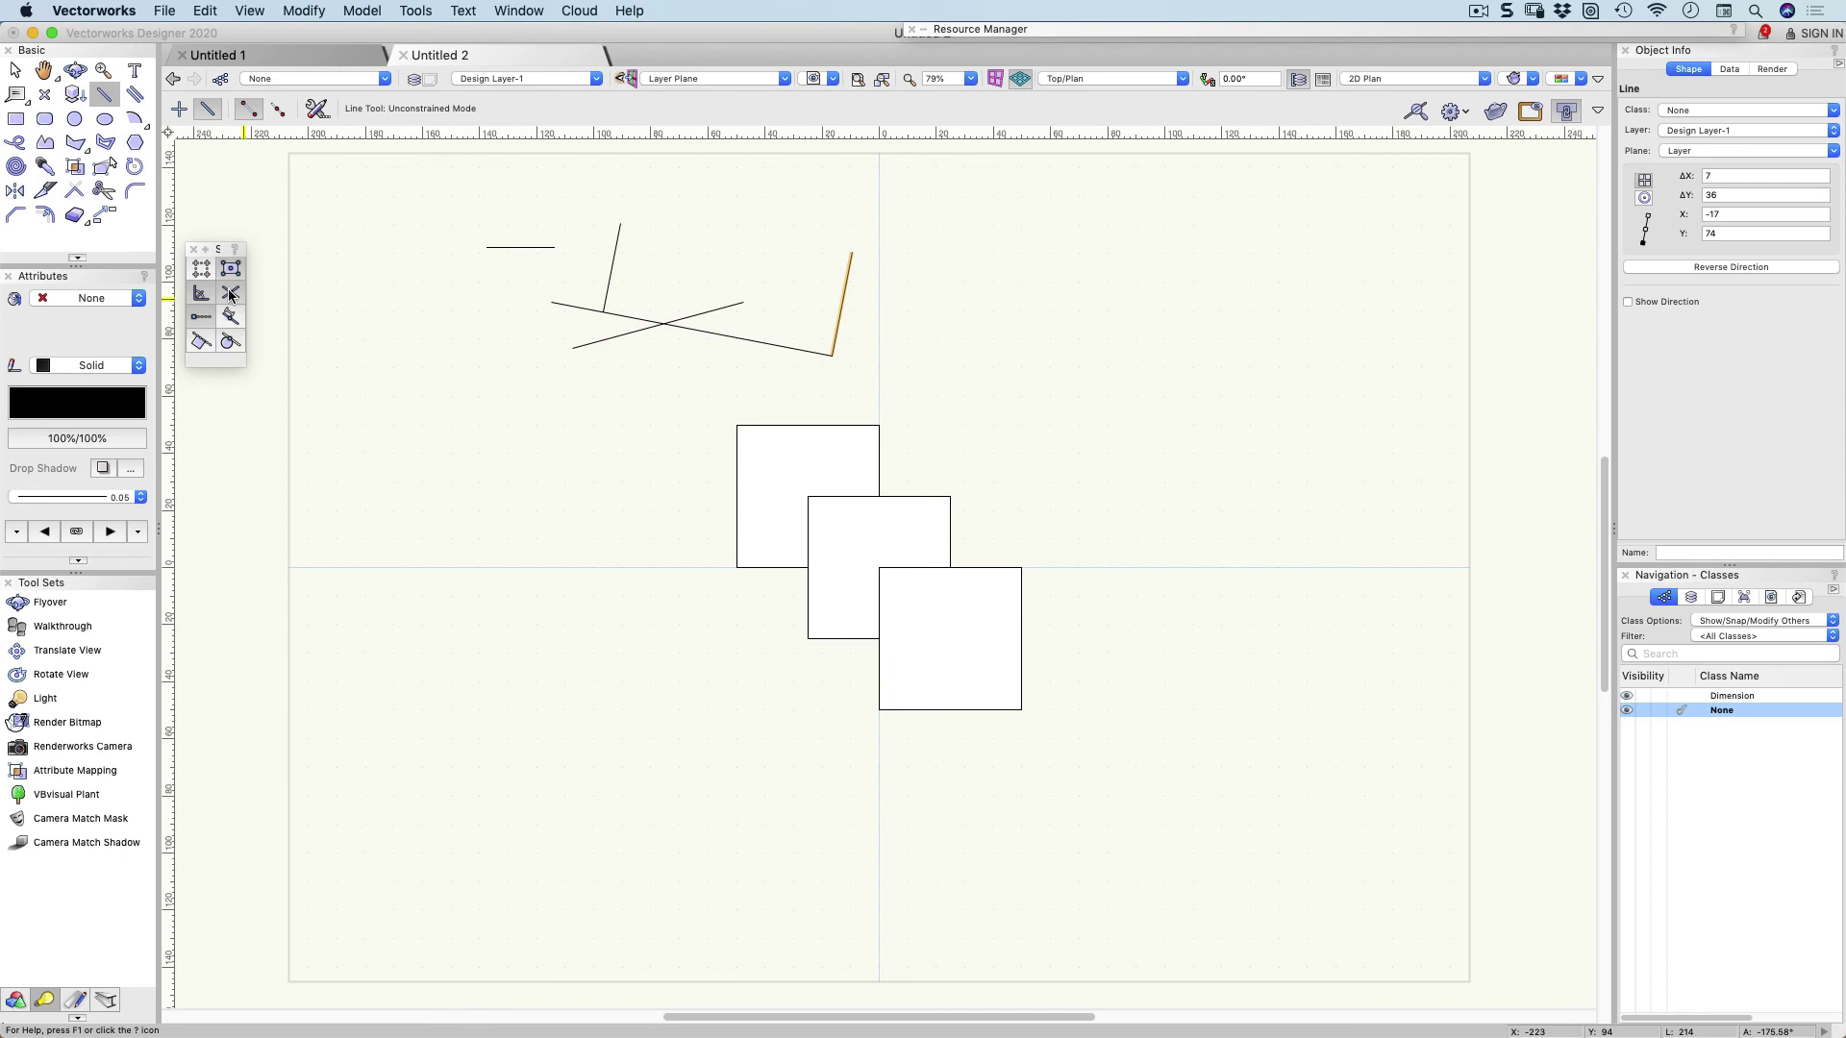
Examine the SmartCursor Smart Point settings, including the acquisition delay and the manual smart point and datum options.
left_click(199, 296)
left_click(201, 319)
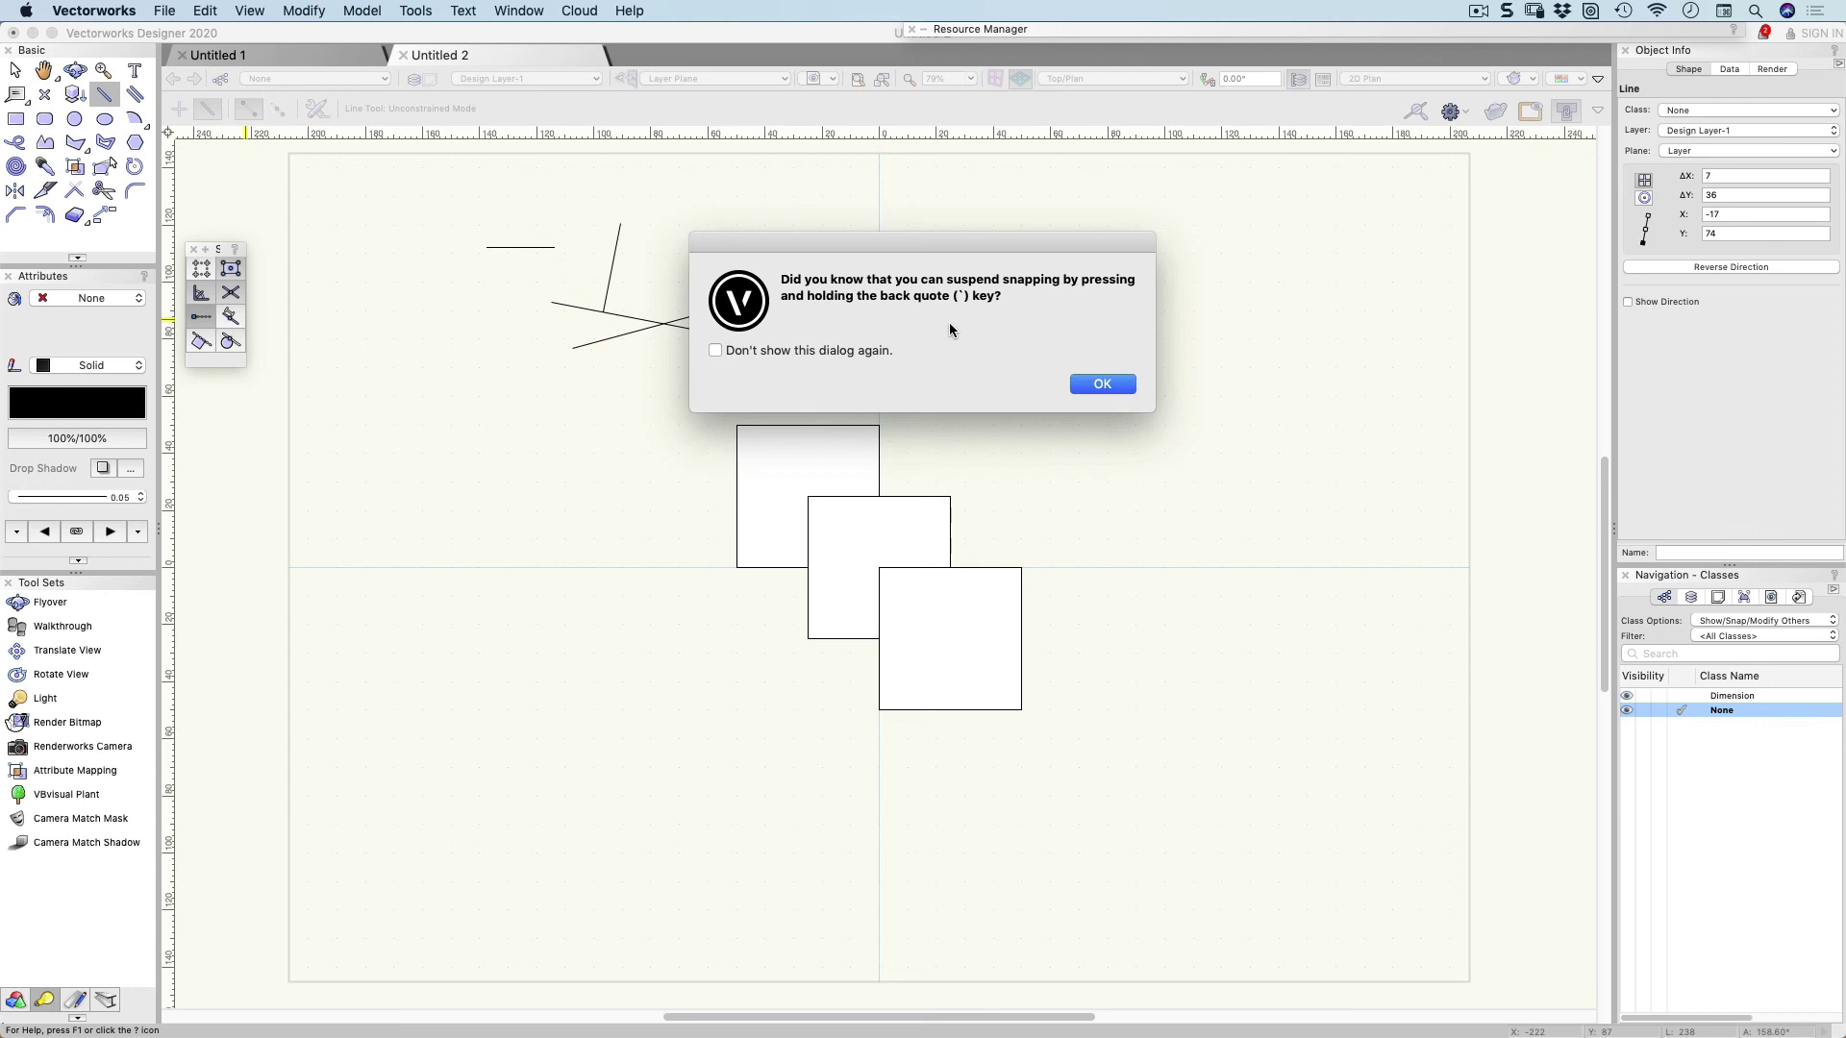
left_click(1098, 382)
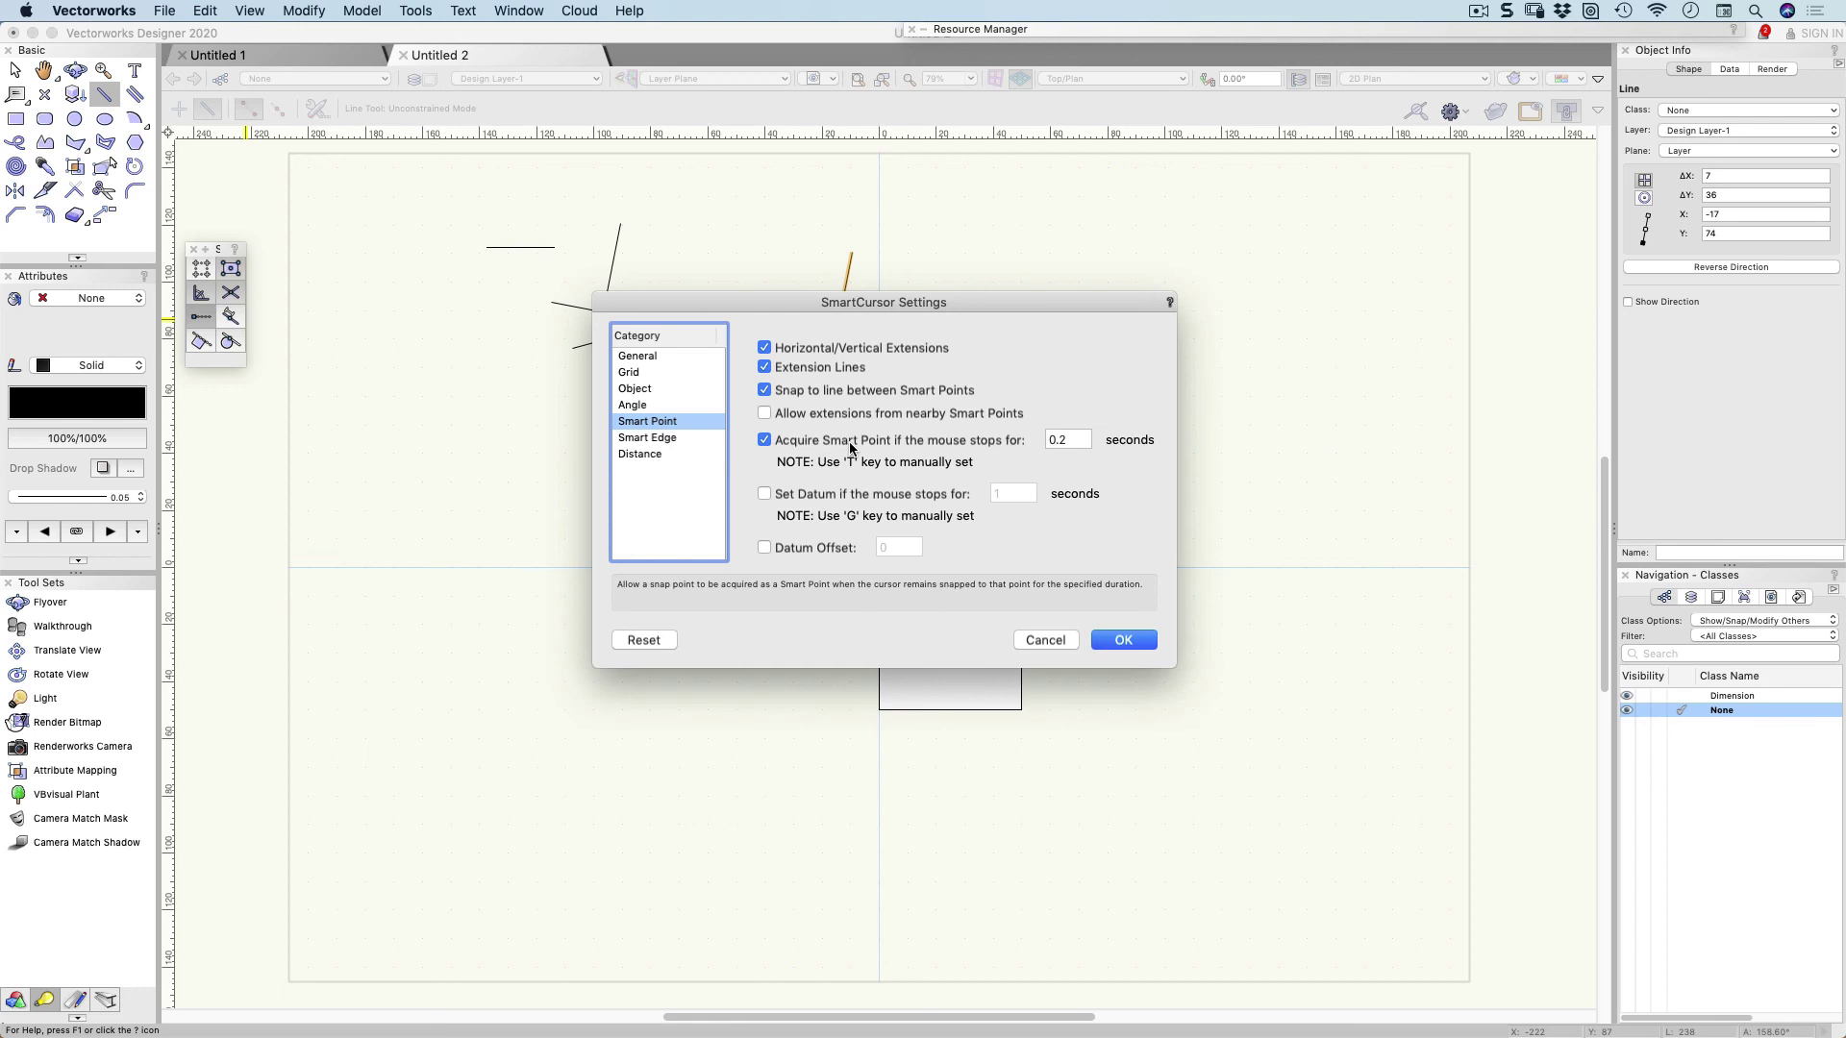
left_click(1070, 440)
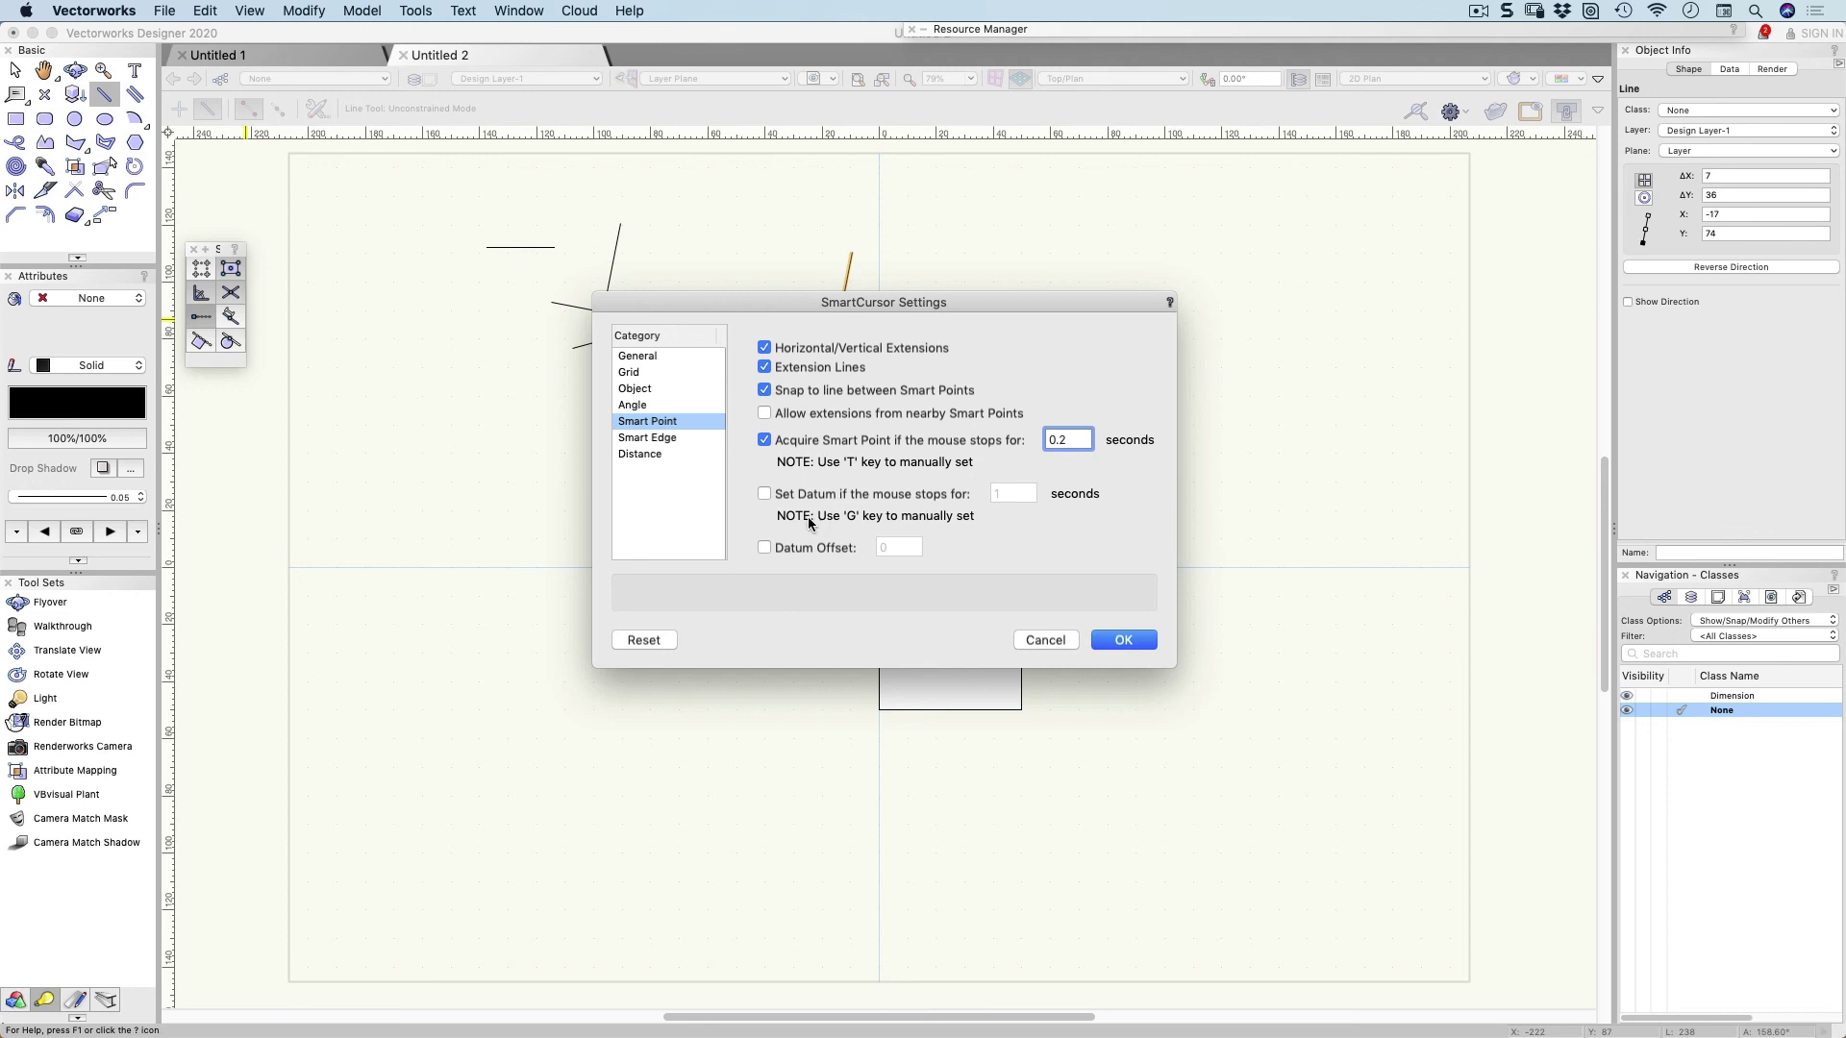
left_click(1118, 642)
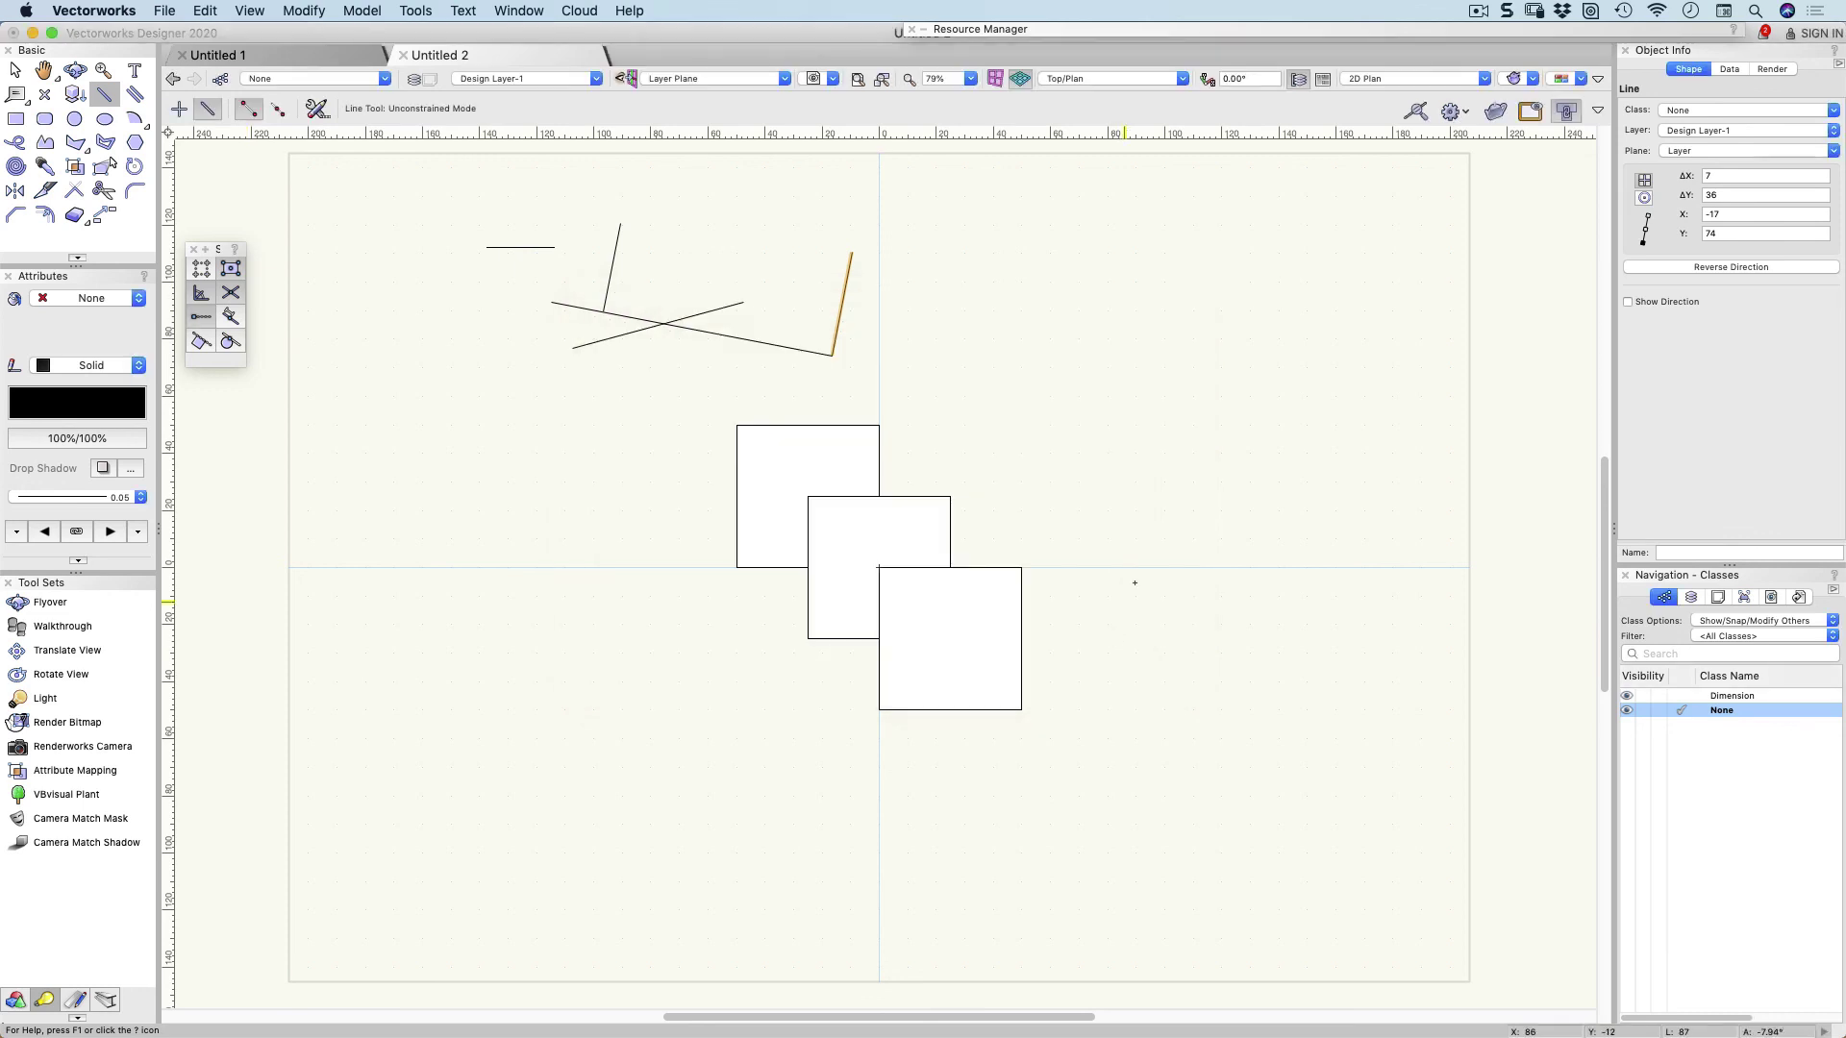
Set a datum at the middle square's top-right corner to read relative coordinates, and return to the Selection tool.
left_click(898, 425)
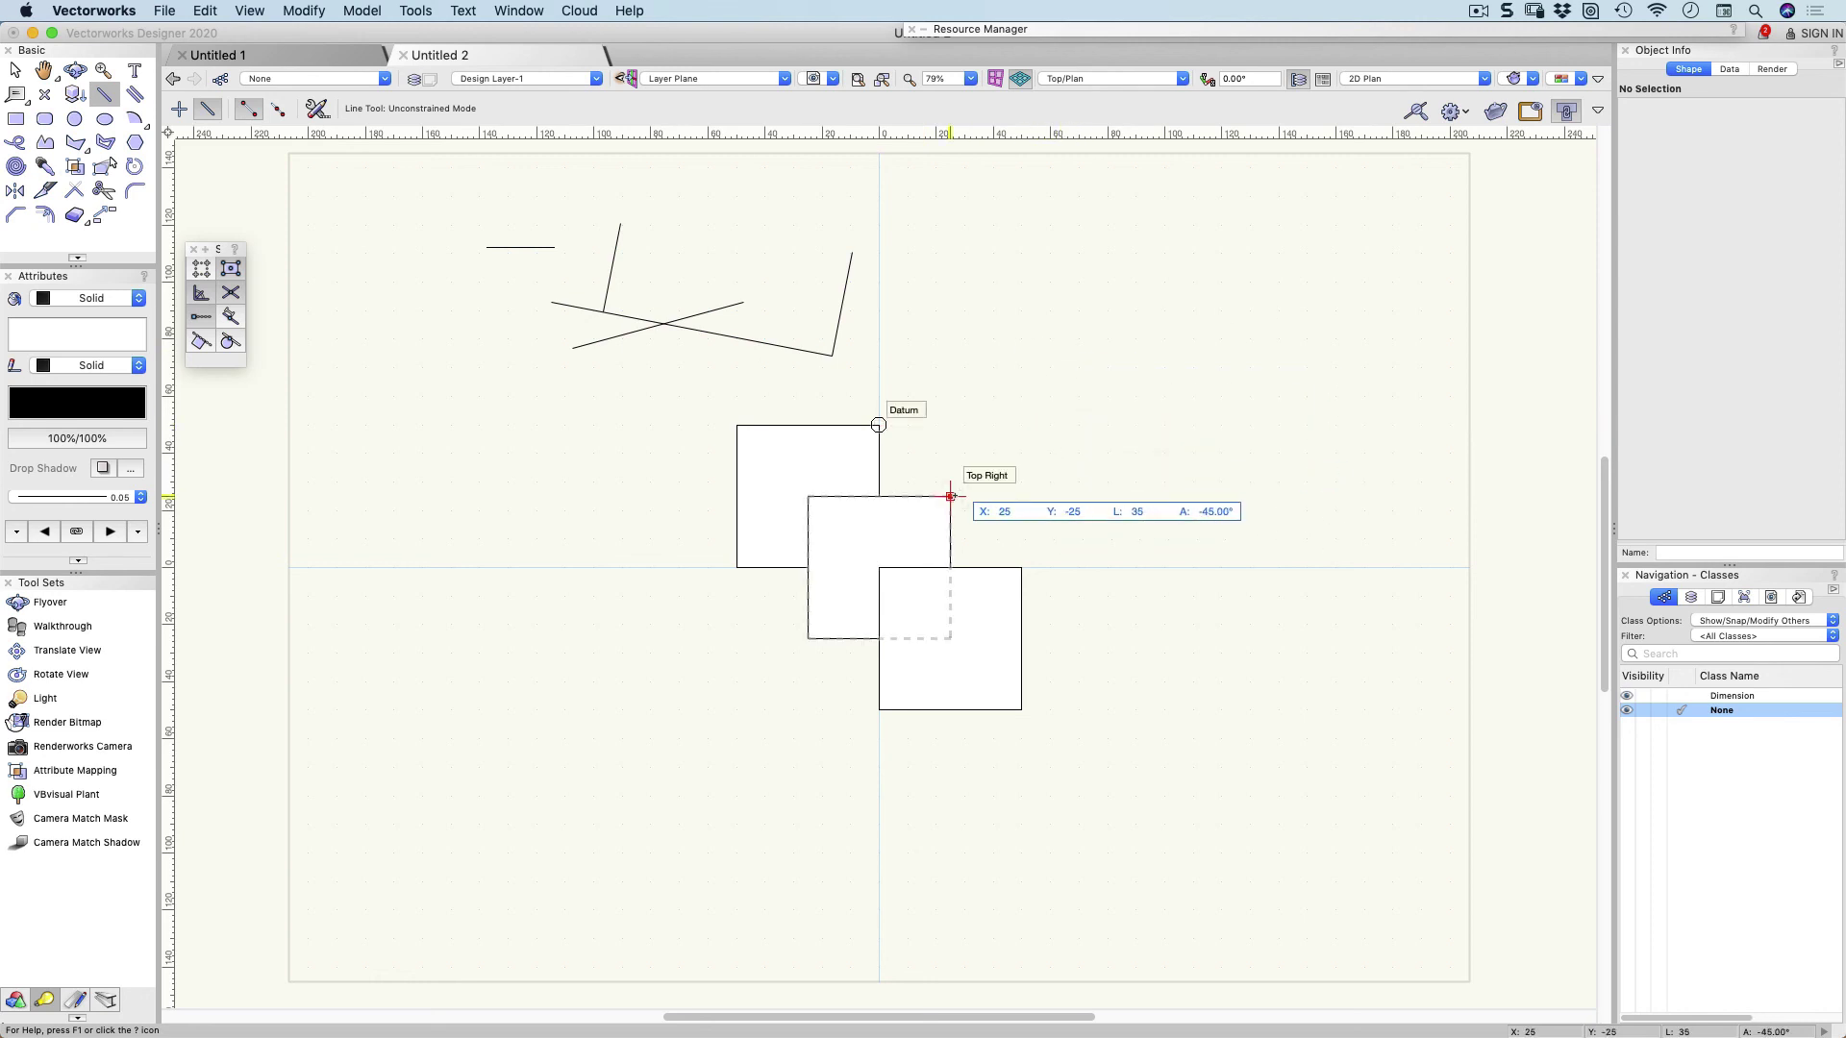
key("g")
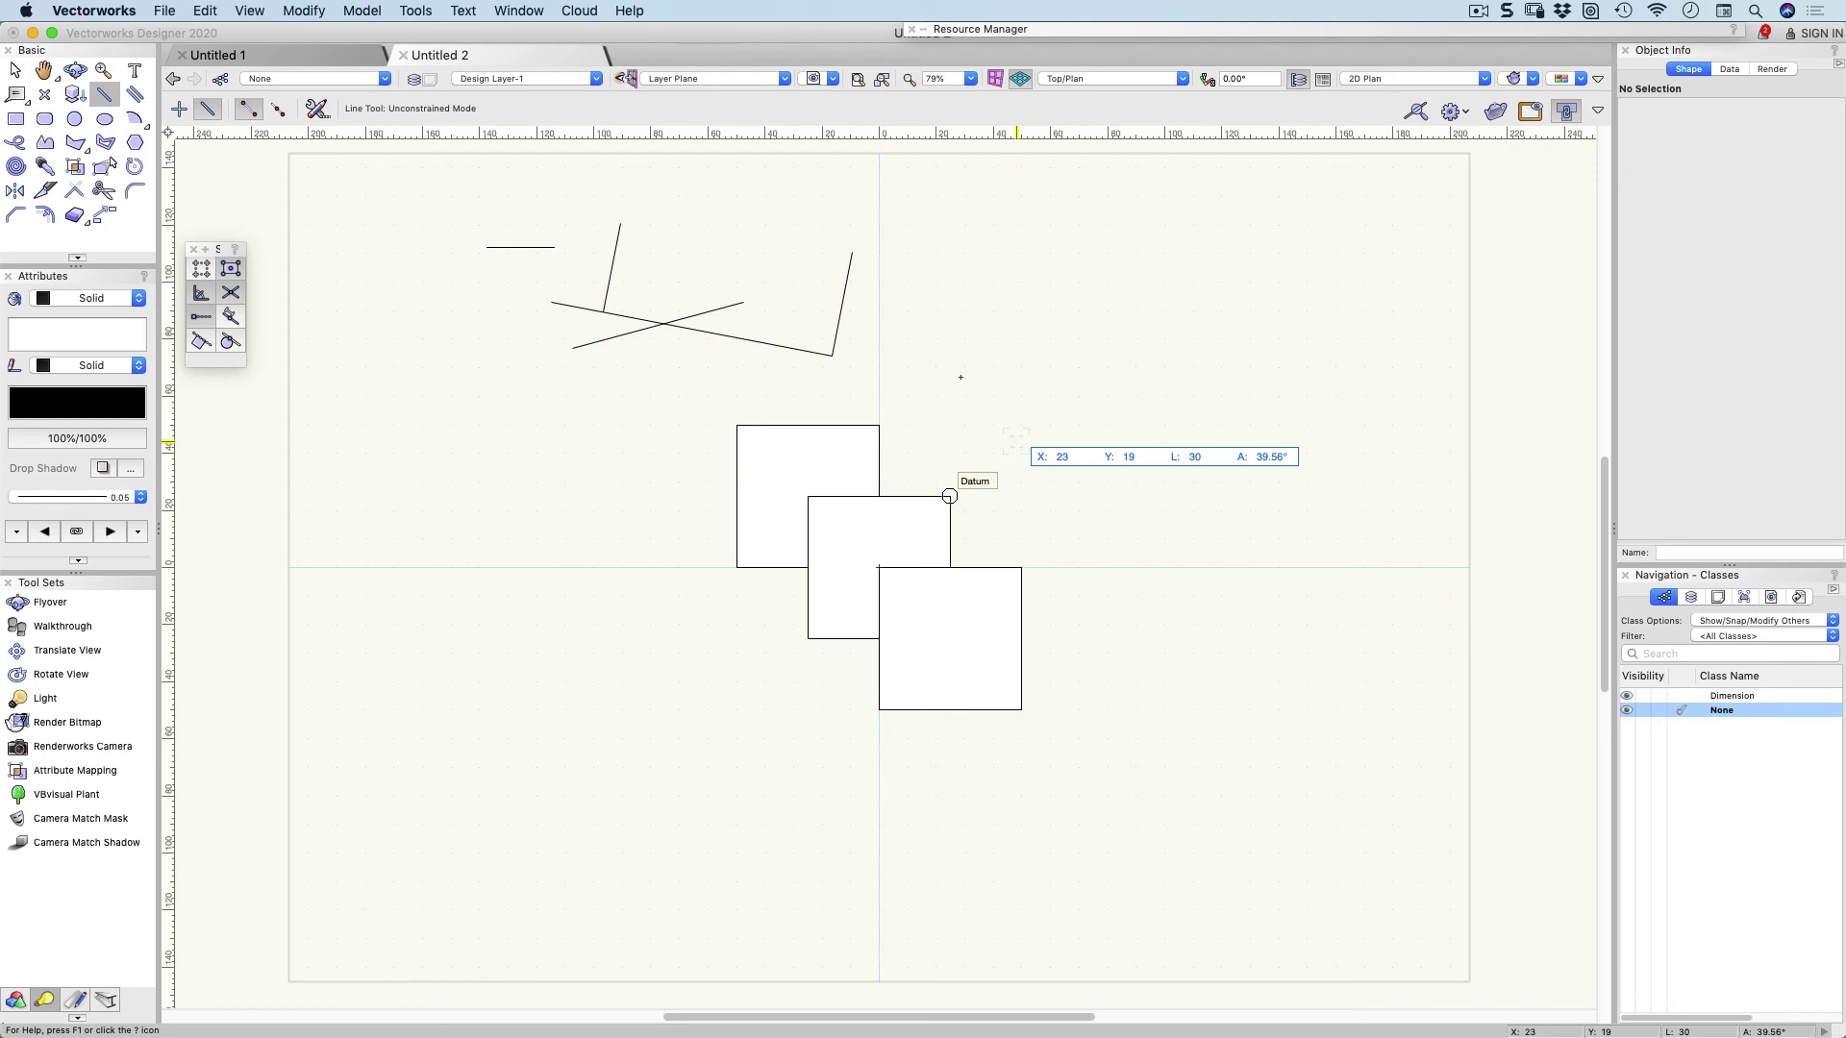
key("x")
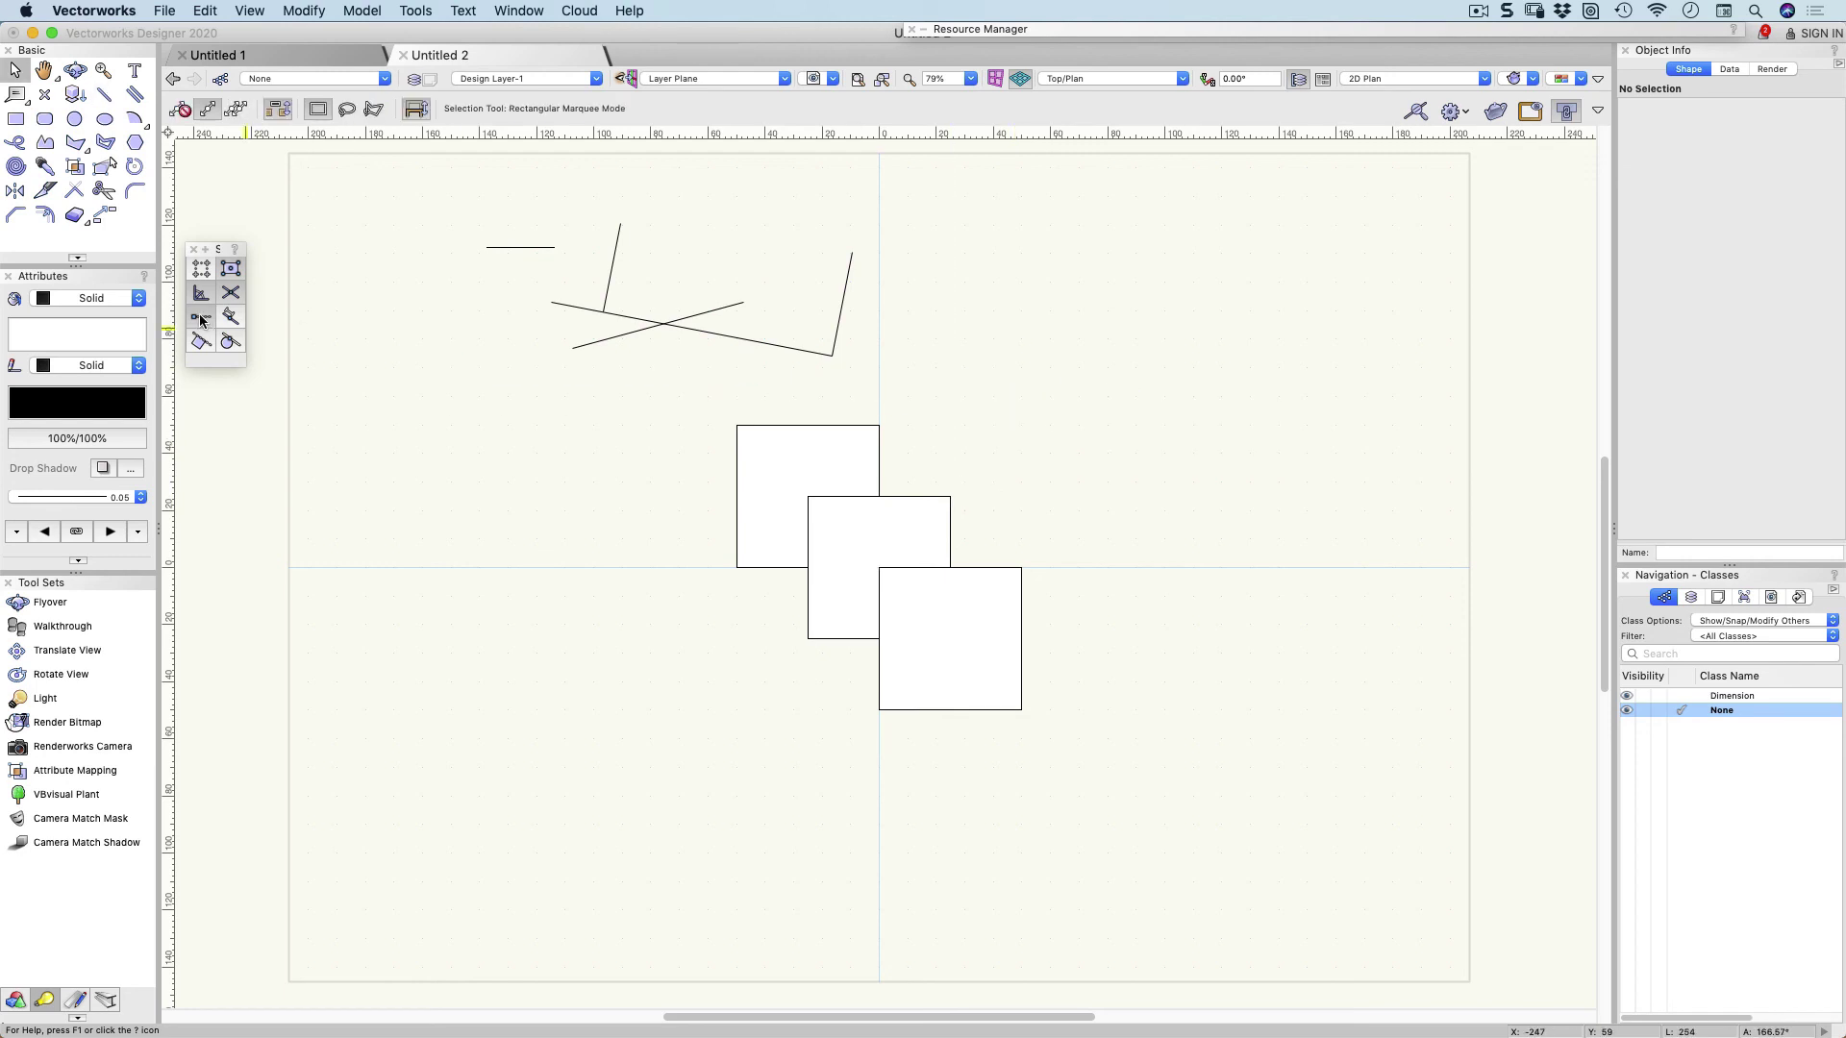
Reopen the SmartCursor settings with the suspend-snapping tip permanently suppressed, and examine the General and Grid categories.
left_click(201, 319)
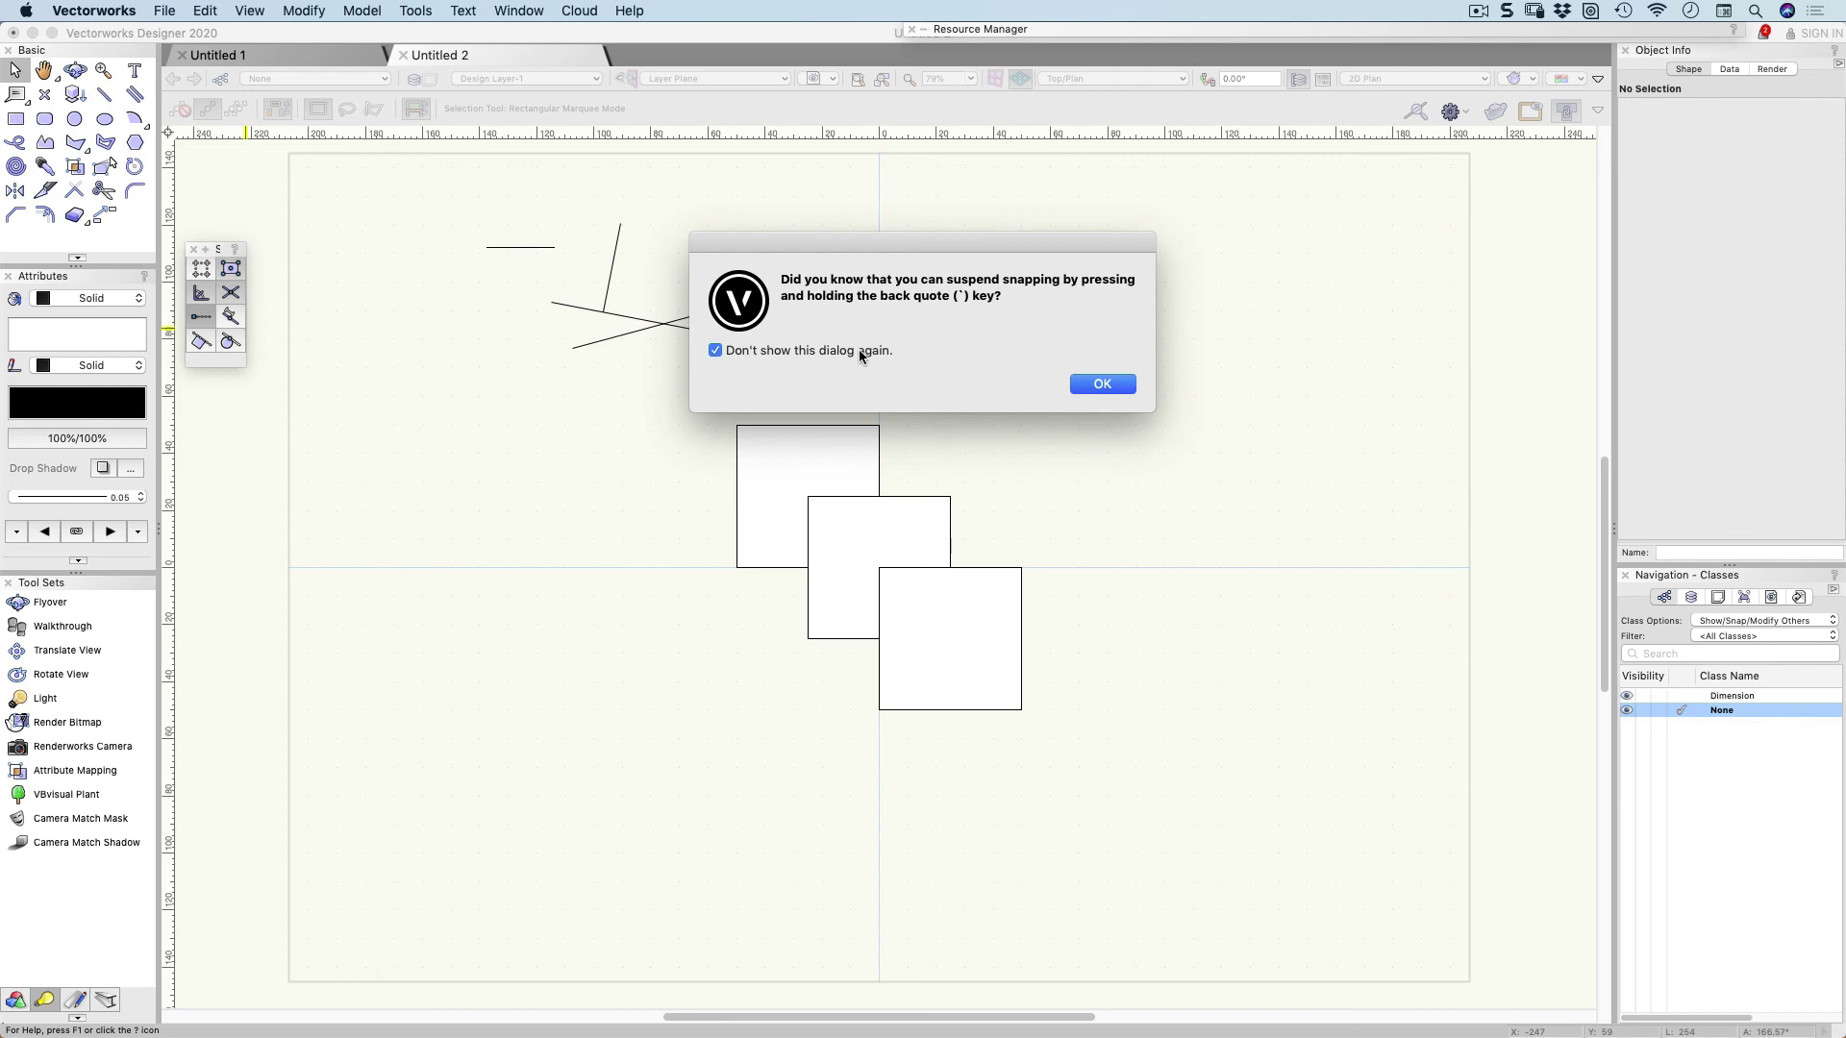
left_click(1100, 383)
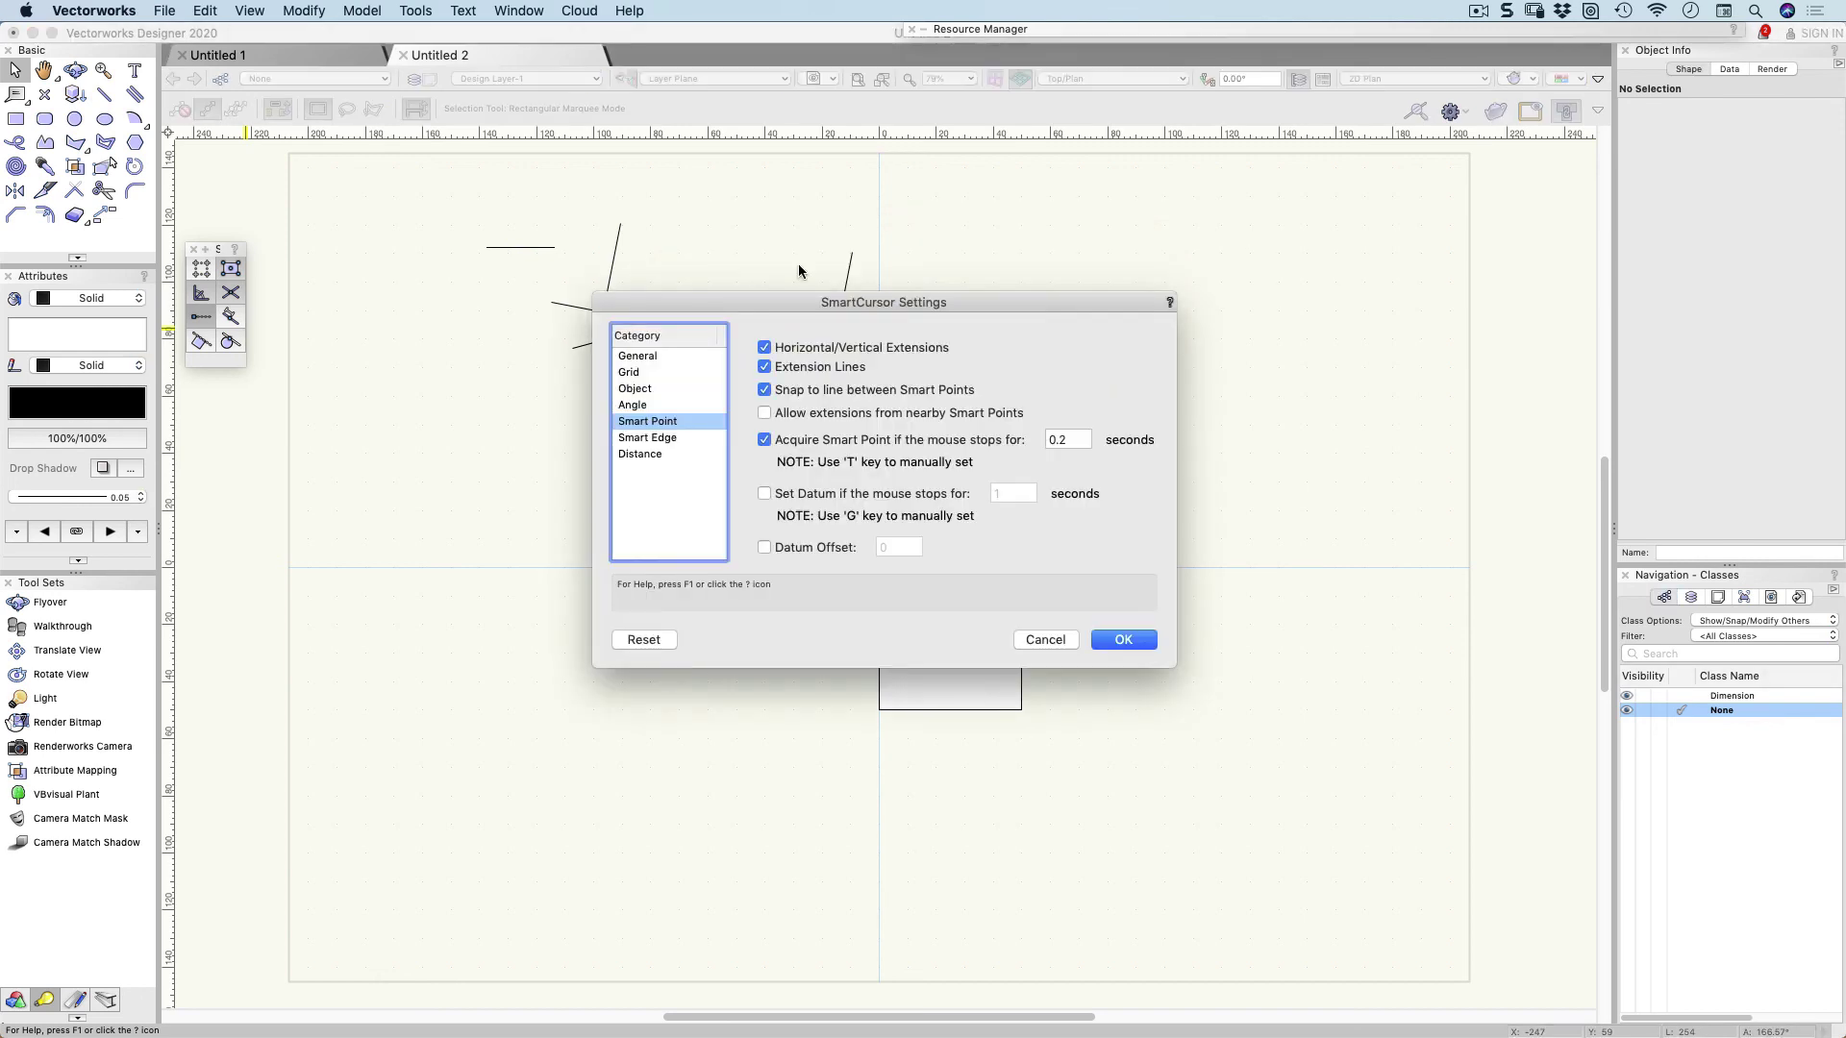
left_click(649, 358)
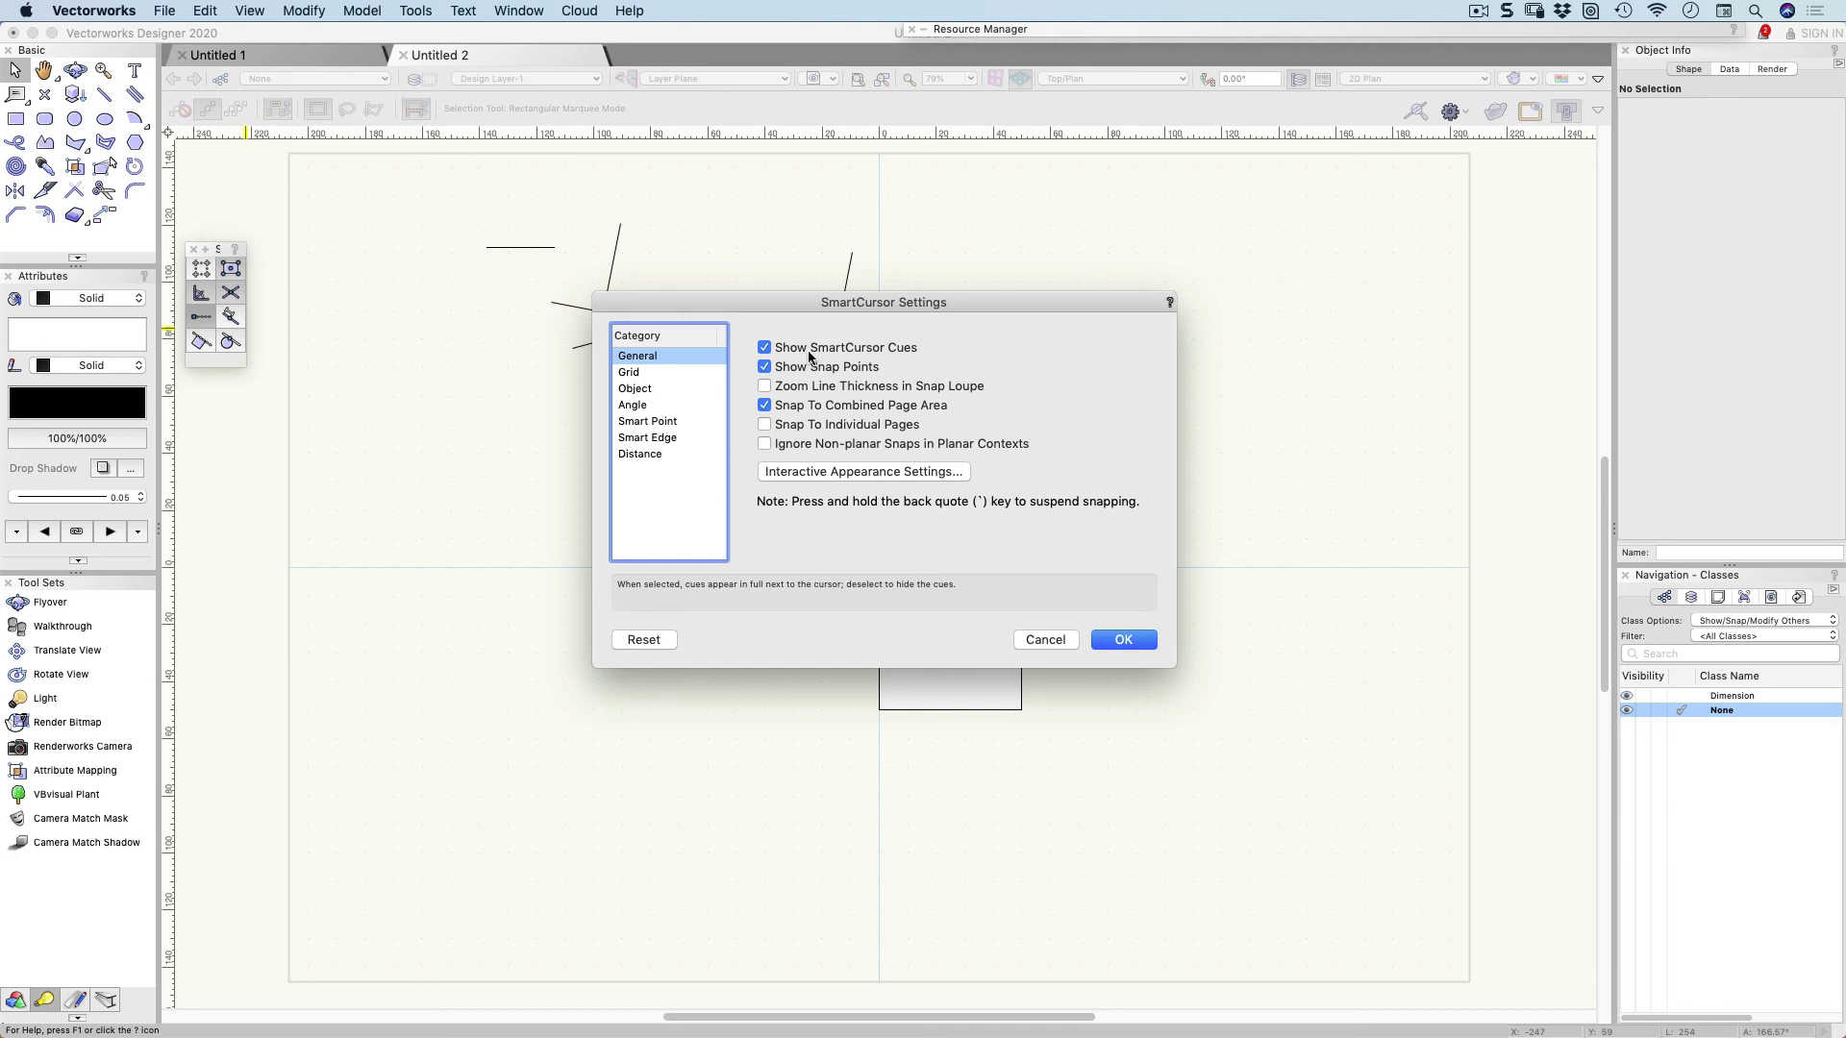
mouse_move(842, 308)
left_mouse_down()
mouse_move(1146, 221)
mouse_move(839, 244)
left_mouse_up()
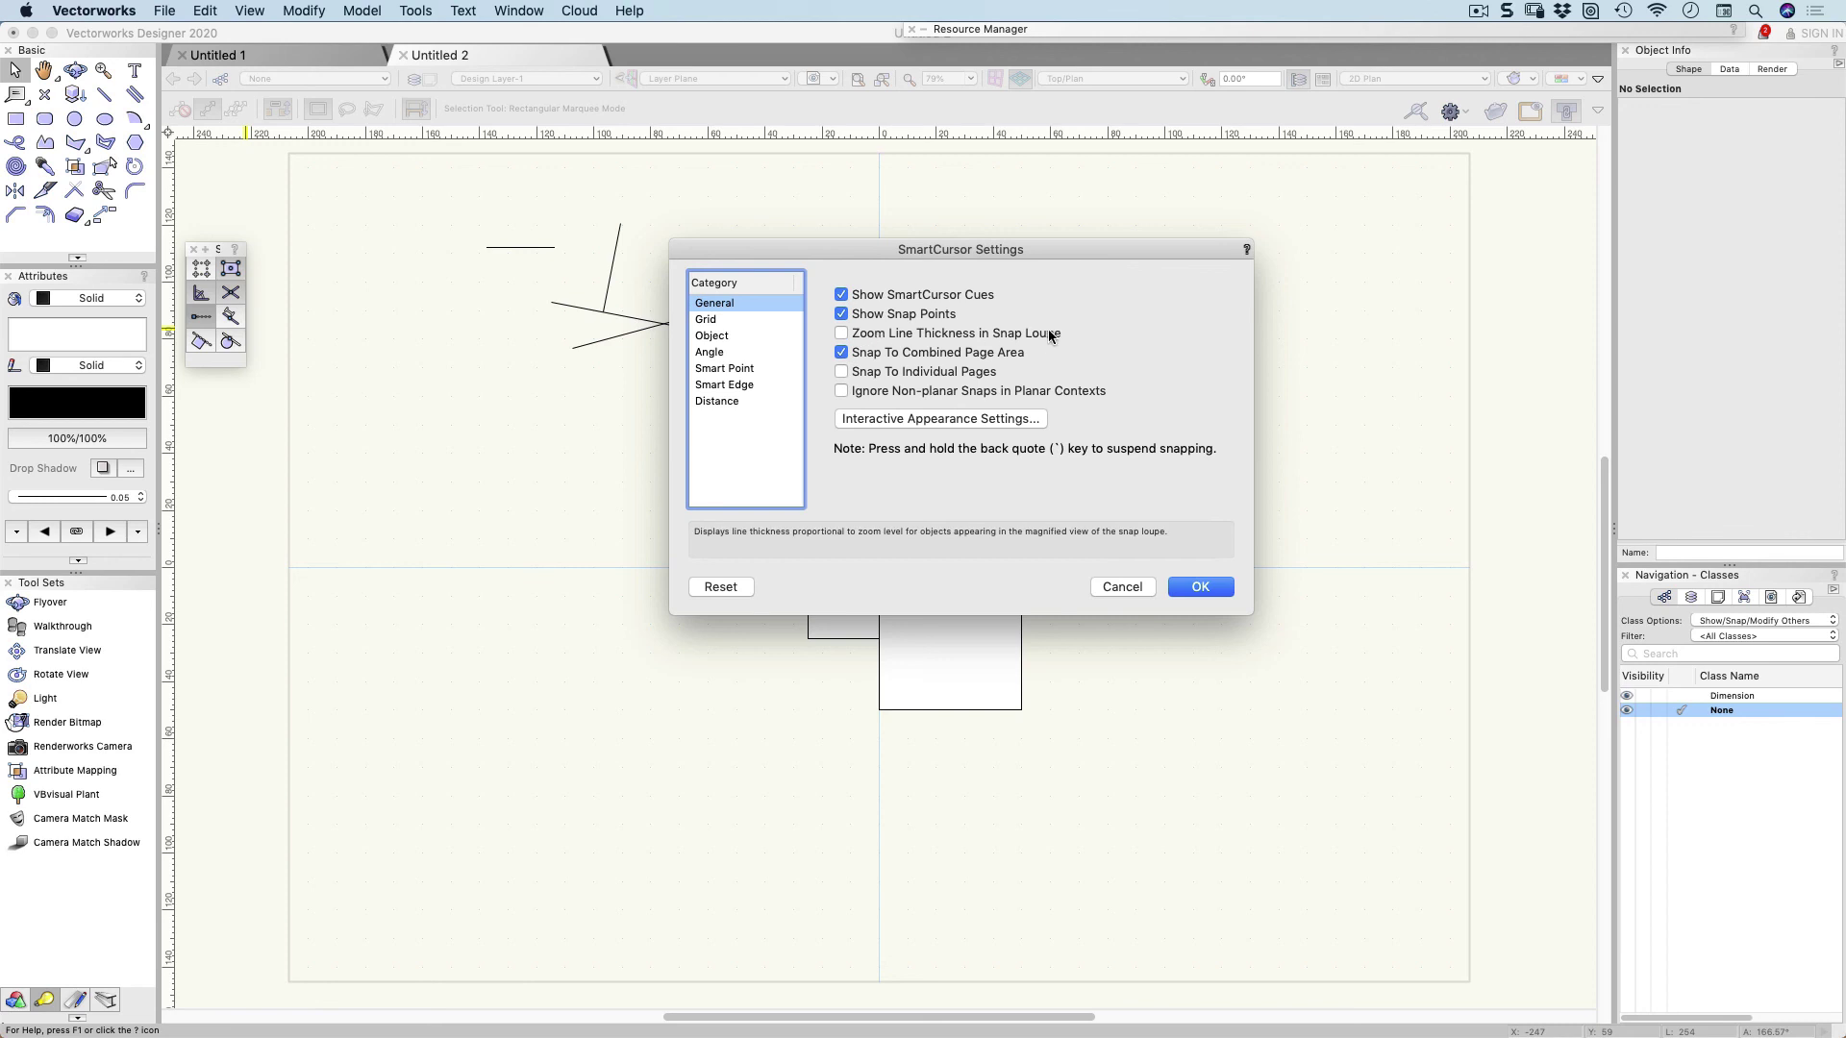
left_click(713, 322)
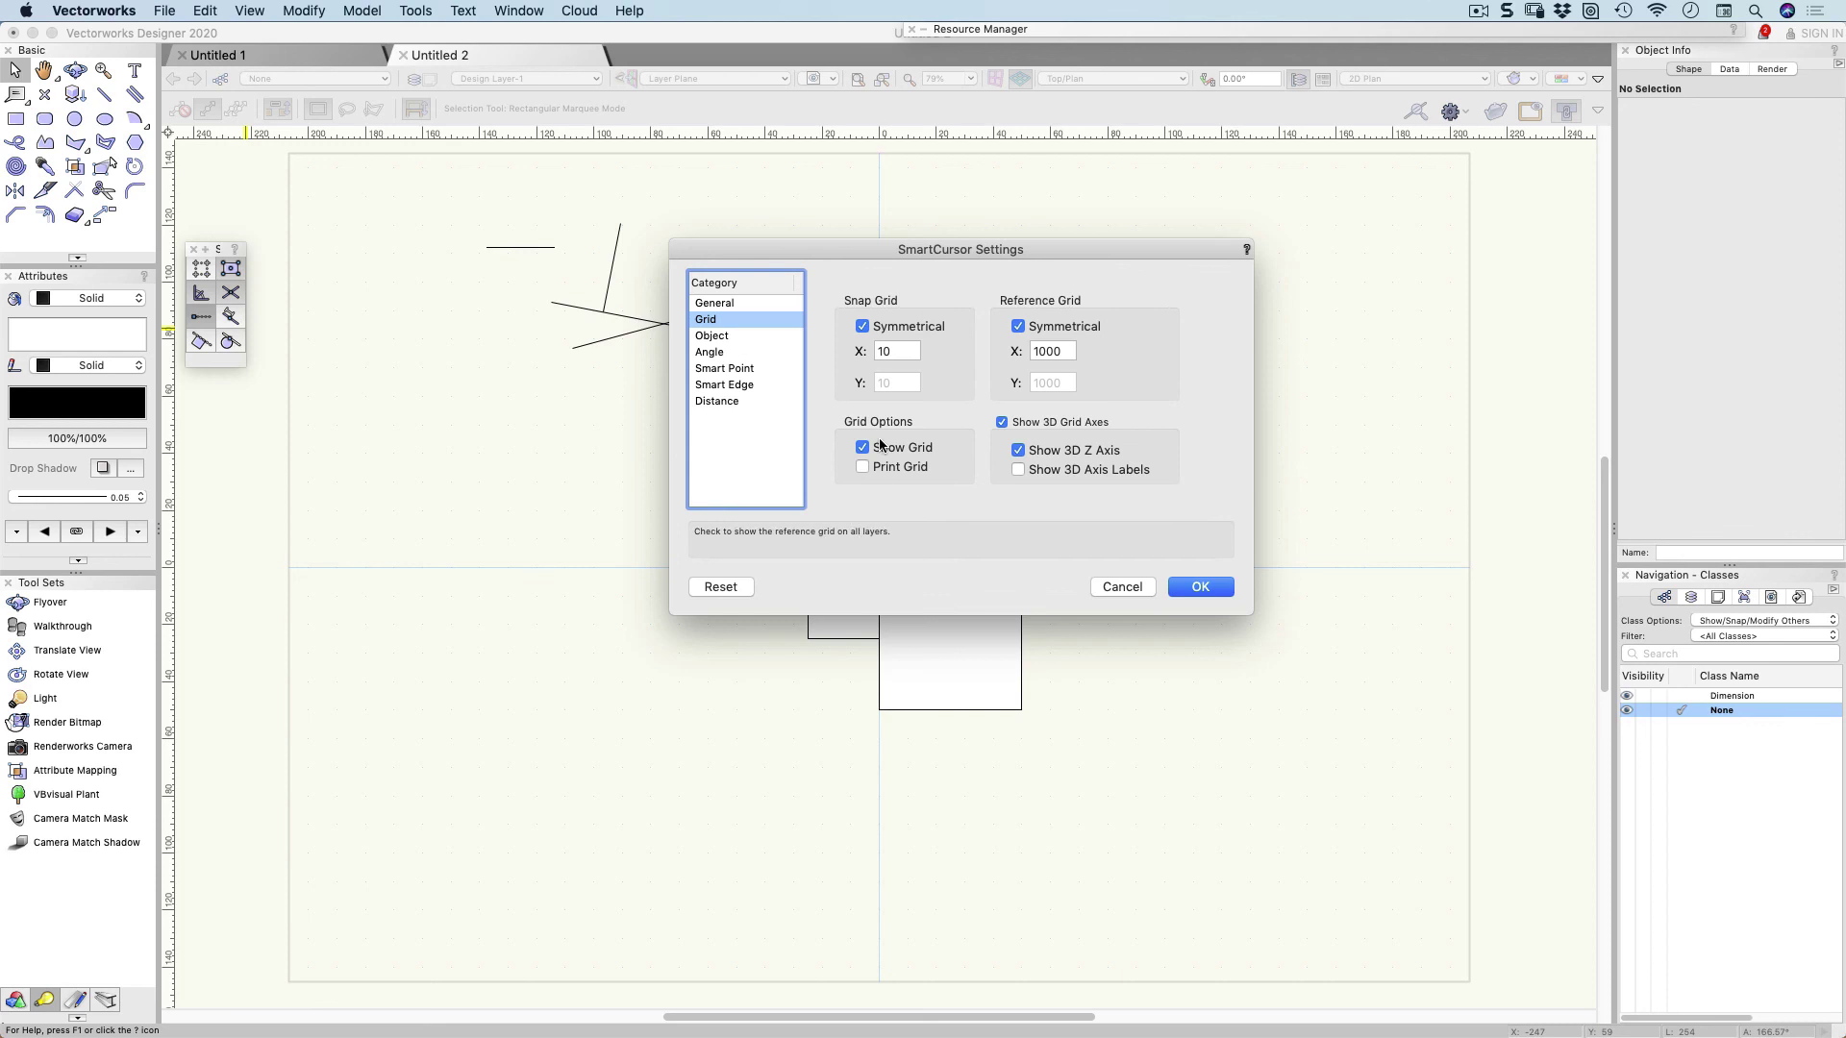
left_click(201, 270)
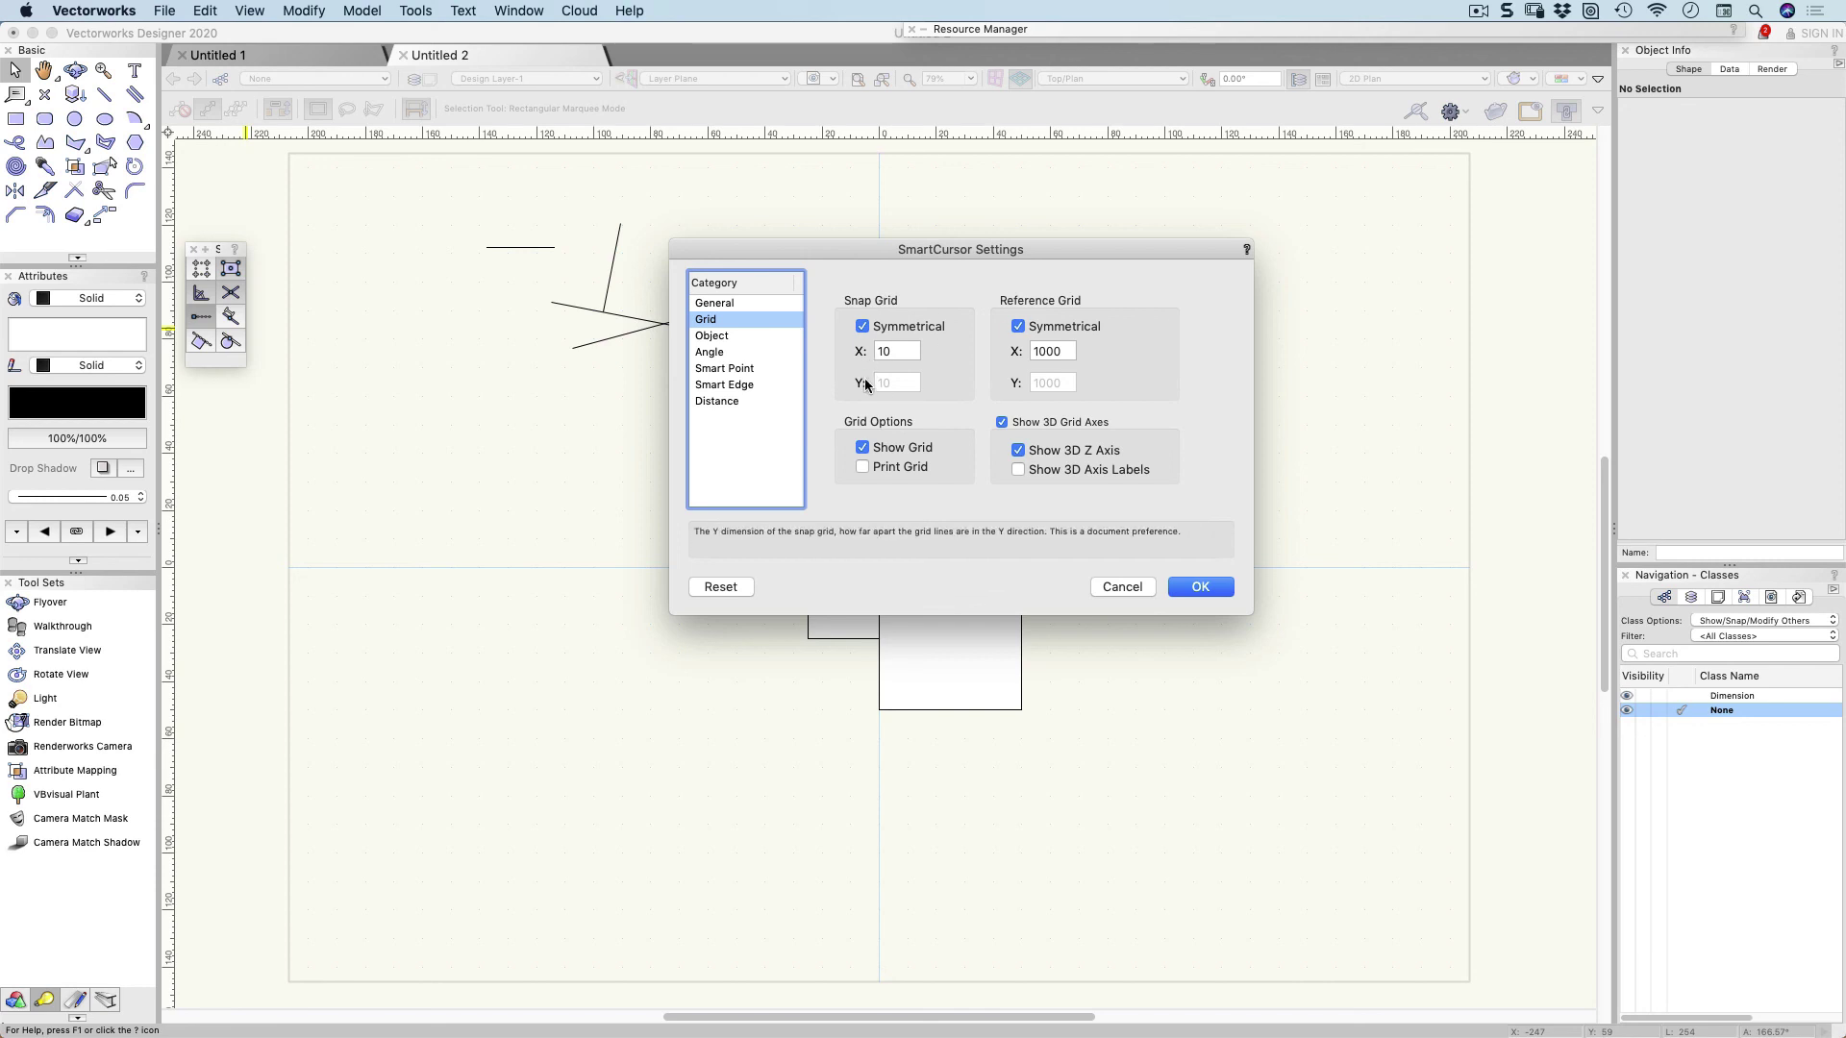
Examine the Object and Angle snap categories, switching Master Snap Points off and on again.
left_click(723, 339)
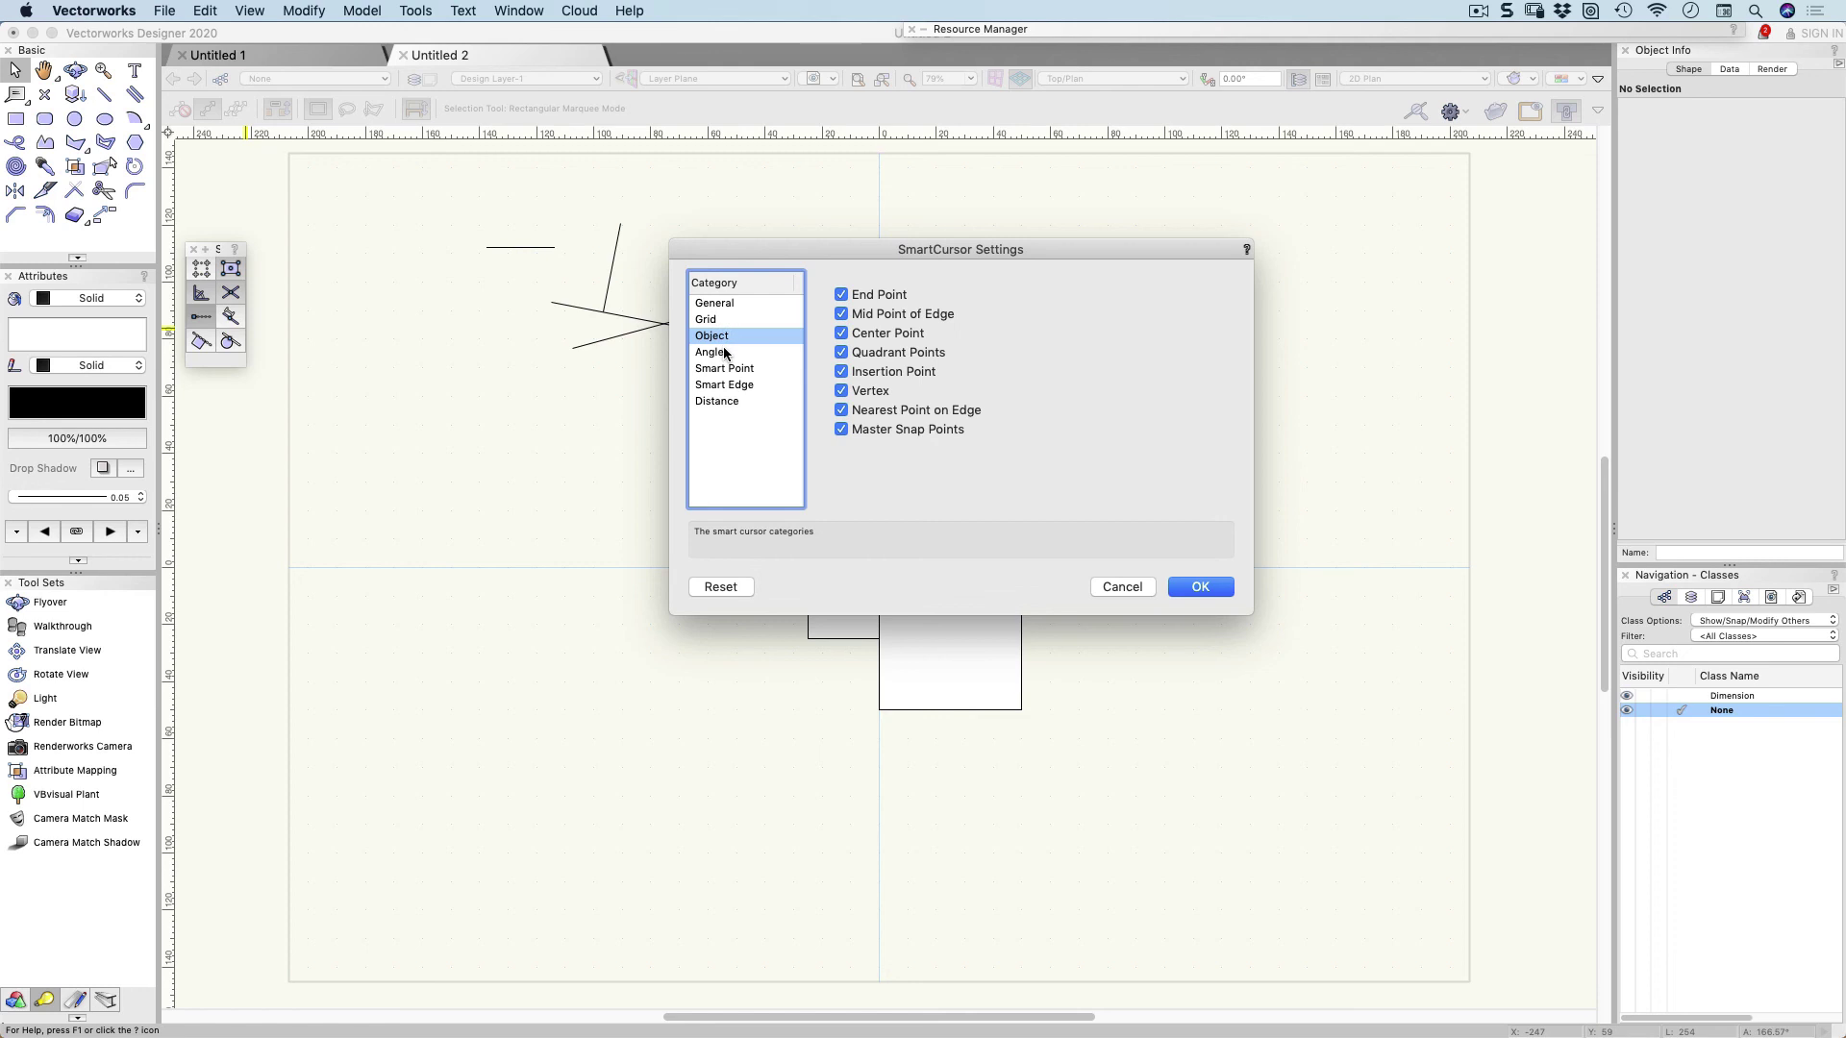
left_click(850, 433)
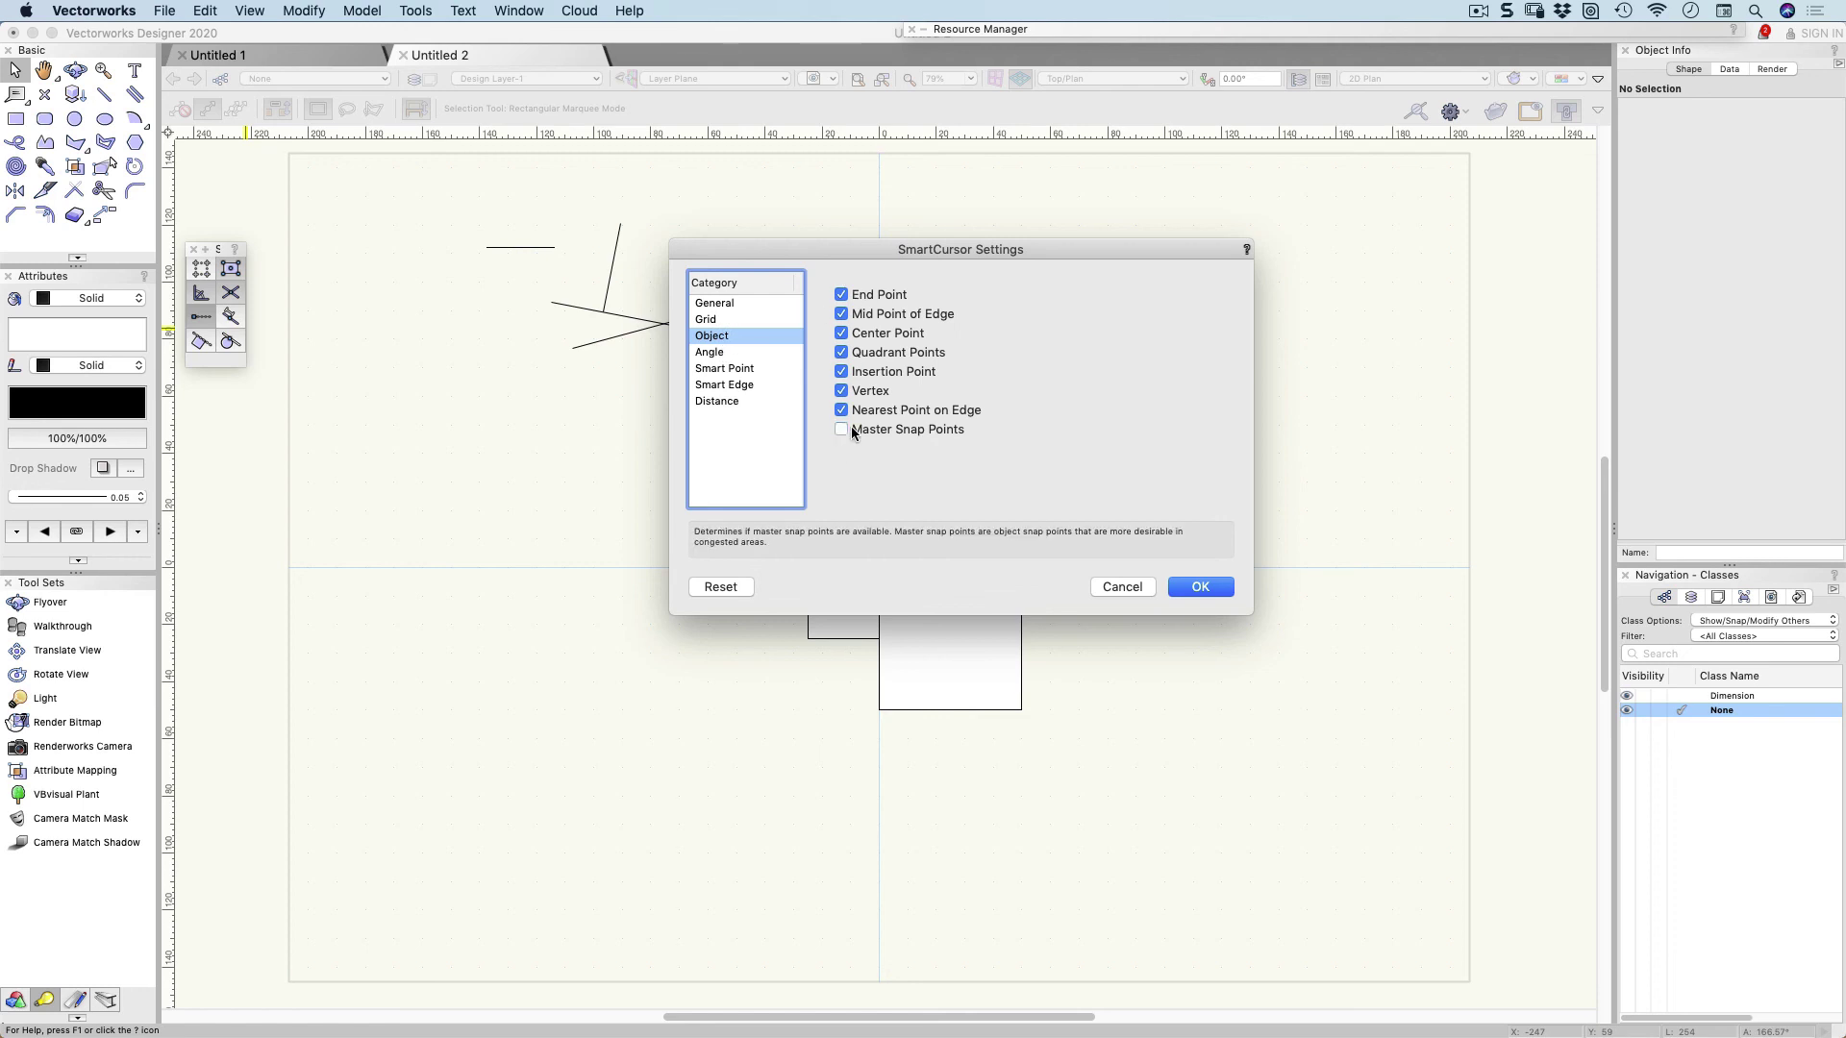
left_click(842, 429)
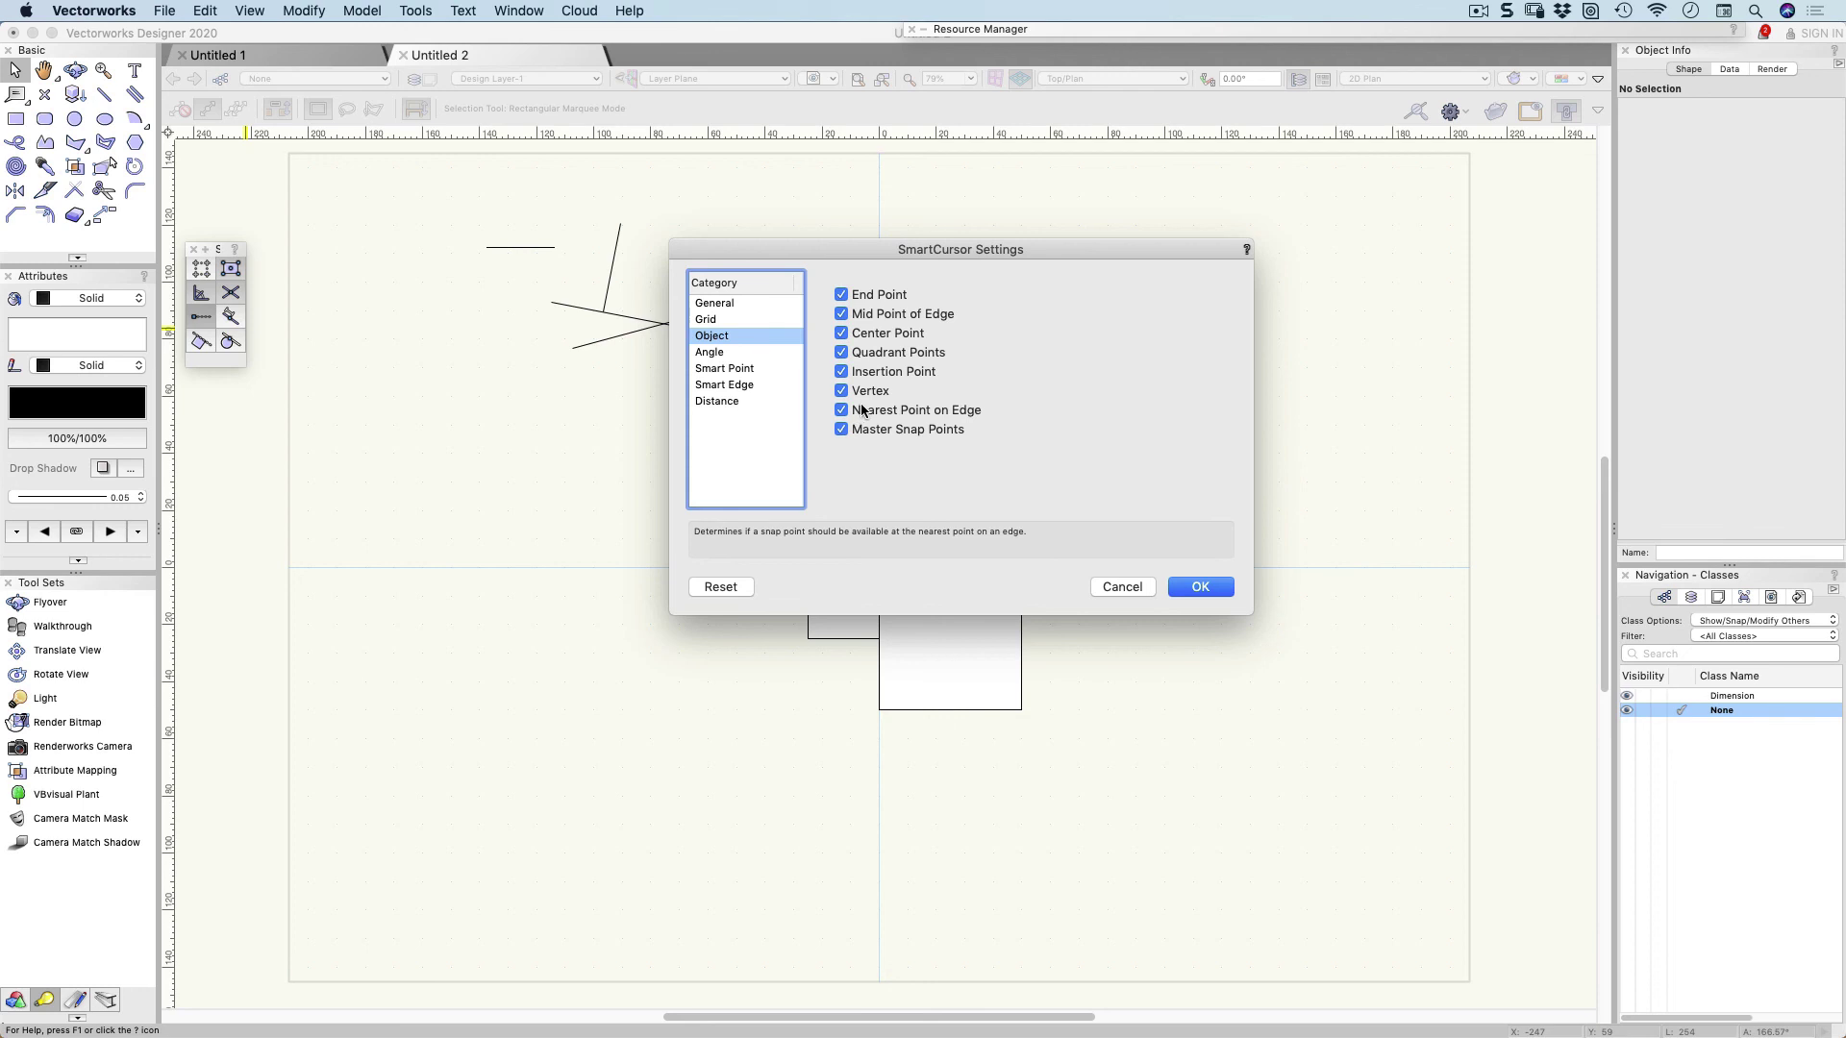
left_click(712, 354)
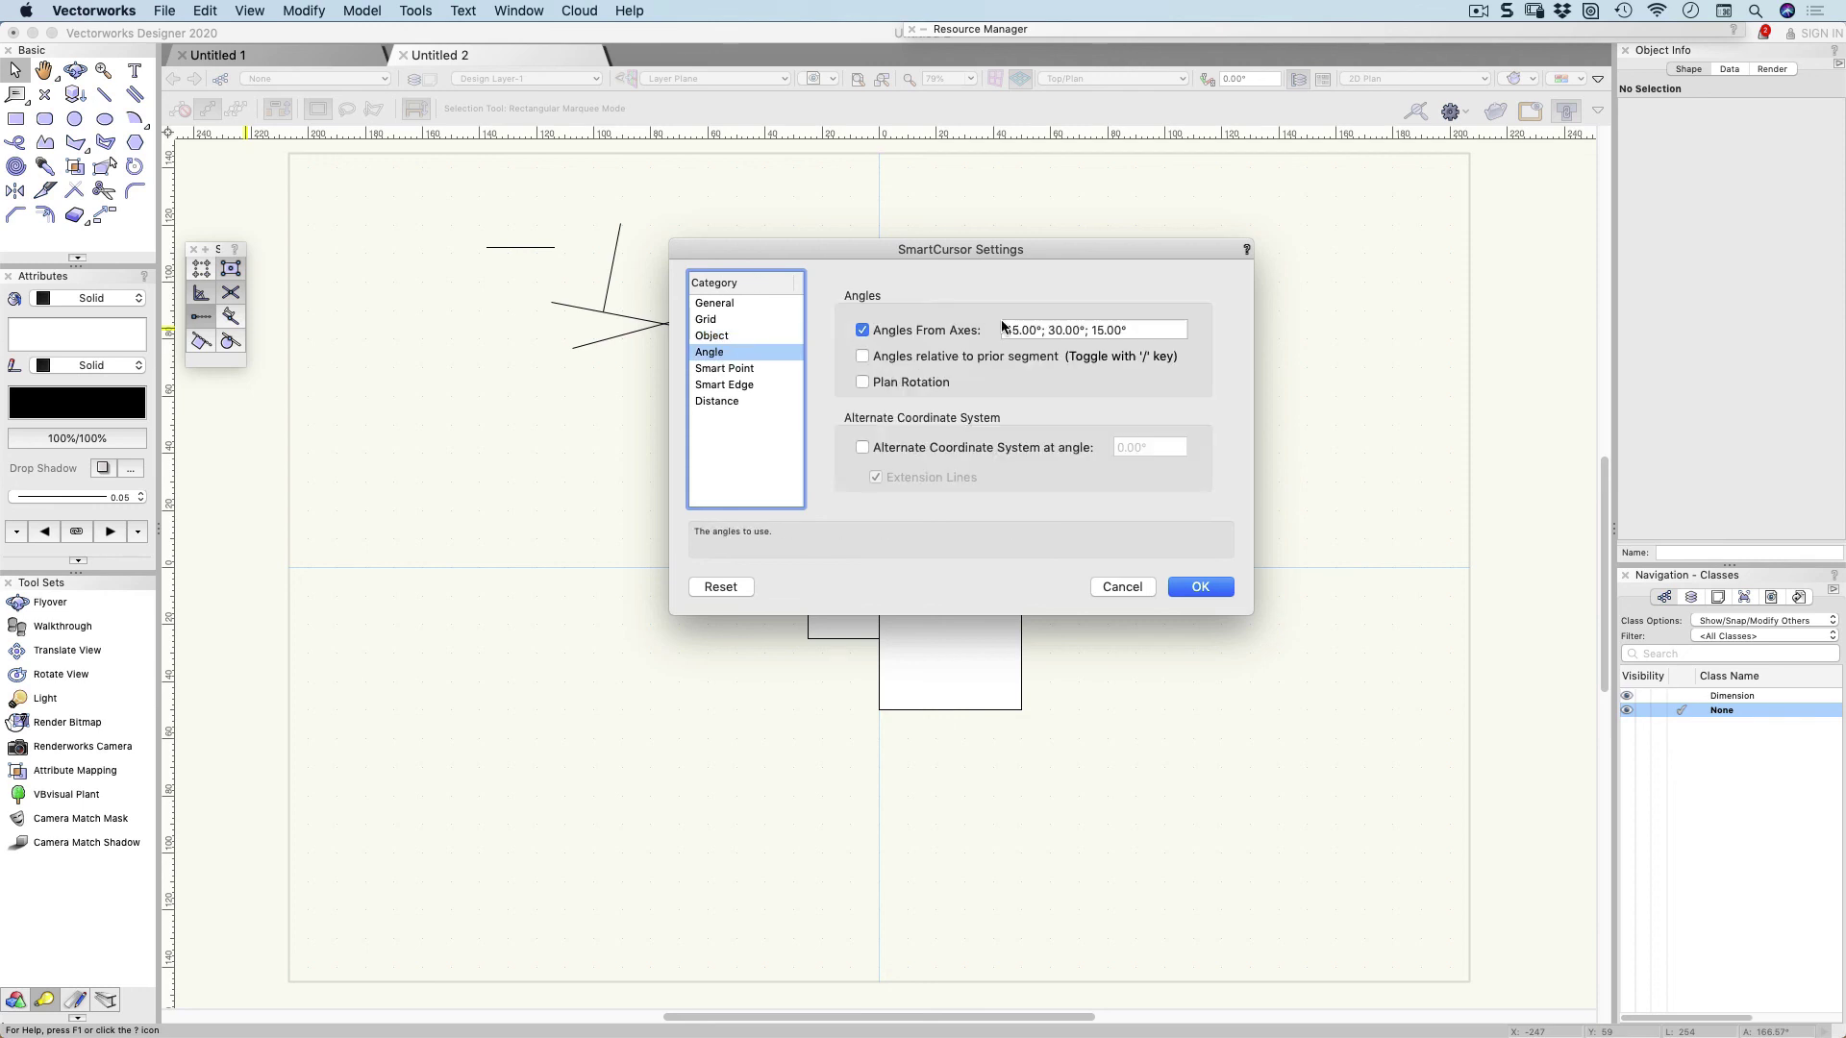
left_click(1093, 330)
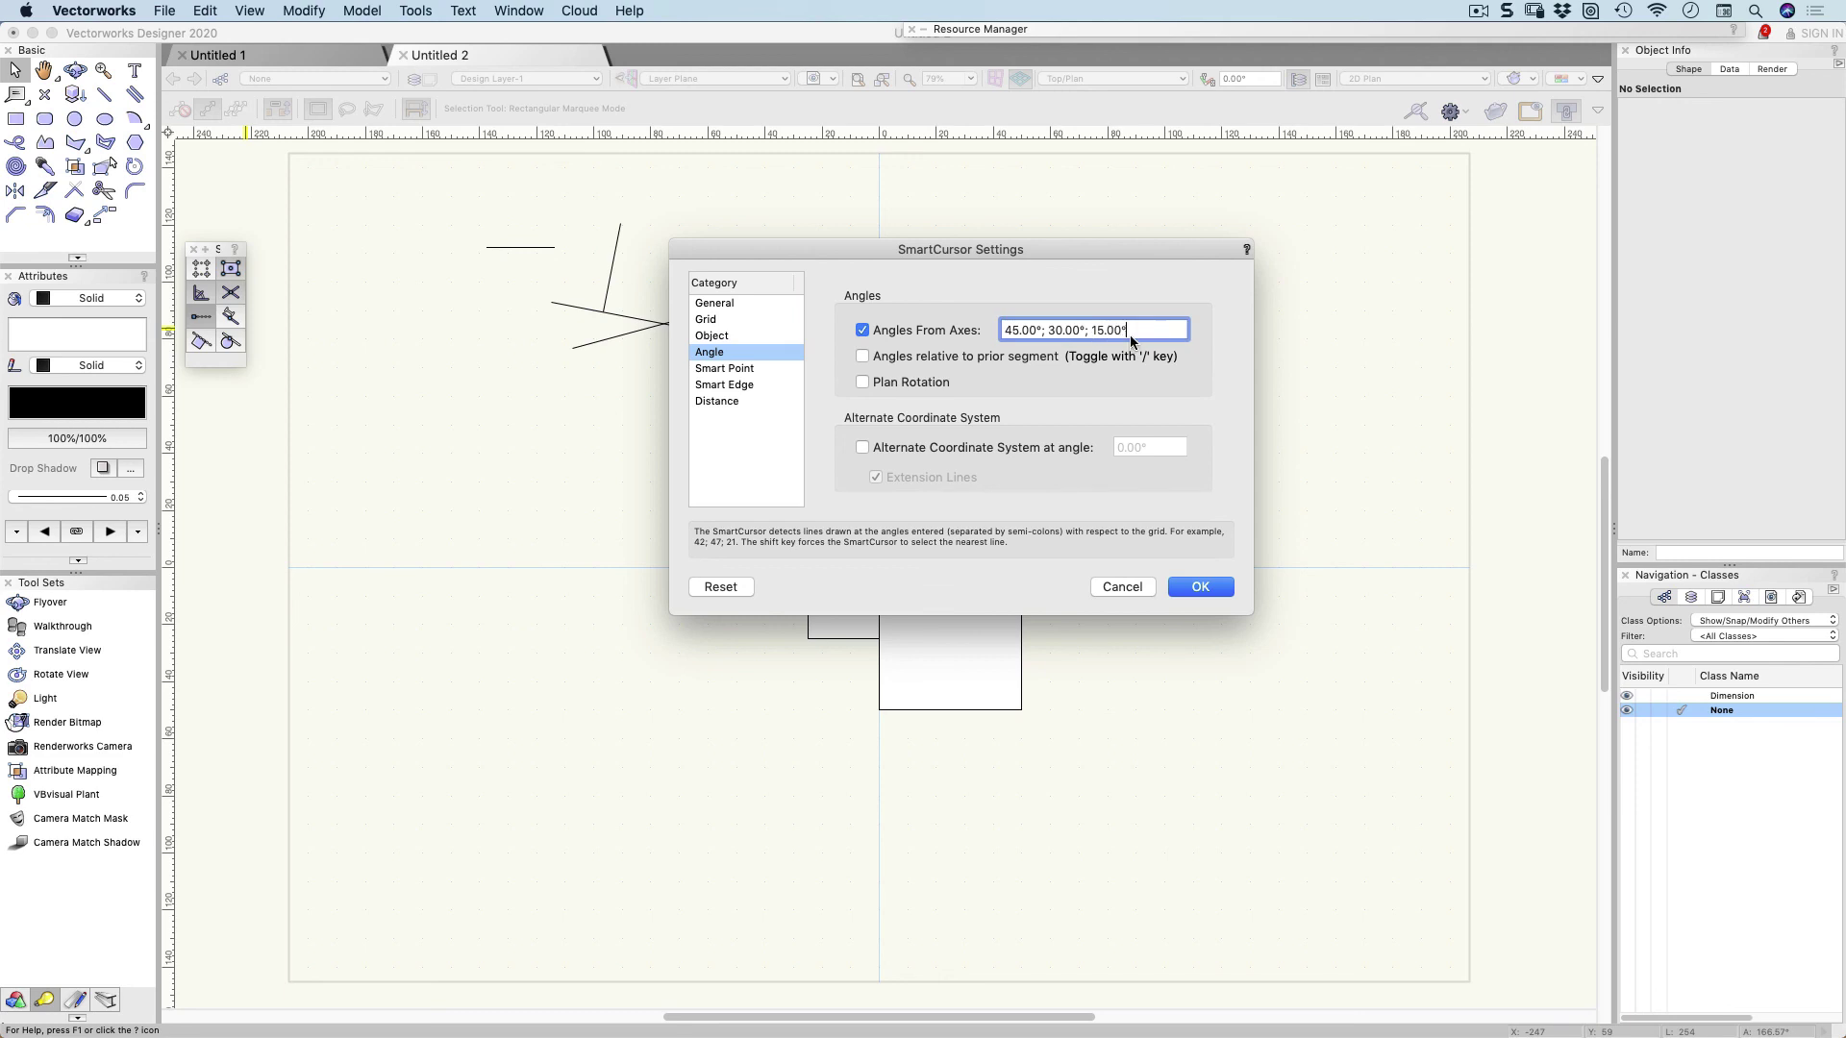
Examine the Smart Point, Smart Edge and Distance categories and accept the SmartCursor settings.
left_click(747, 370)
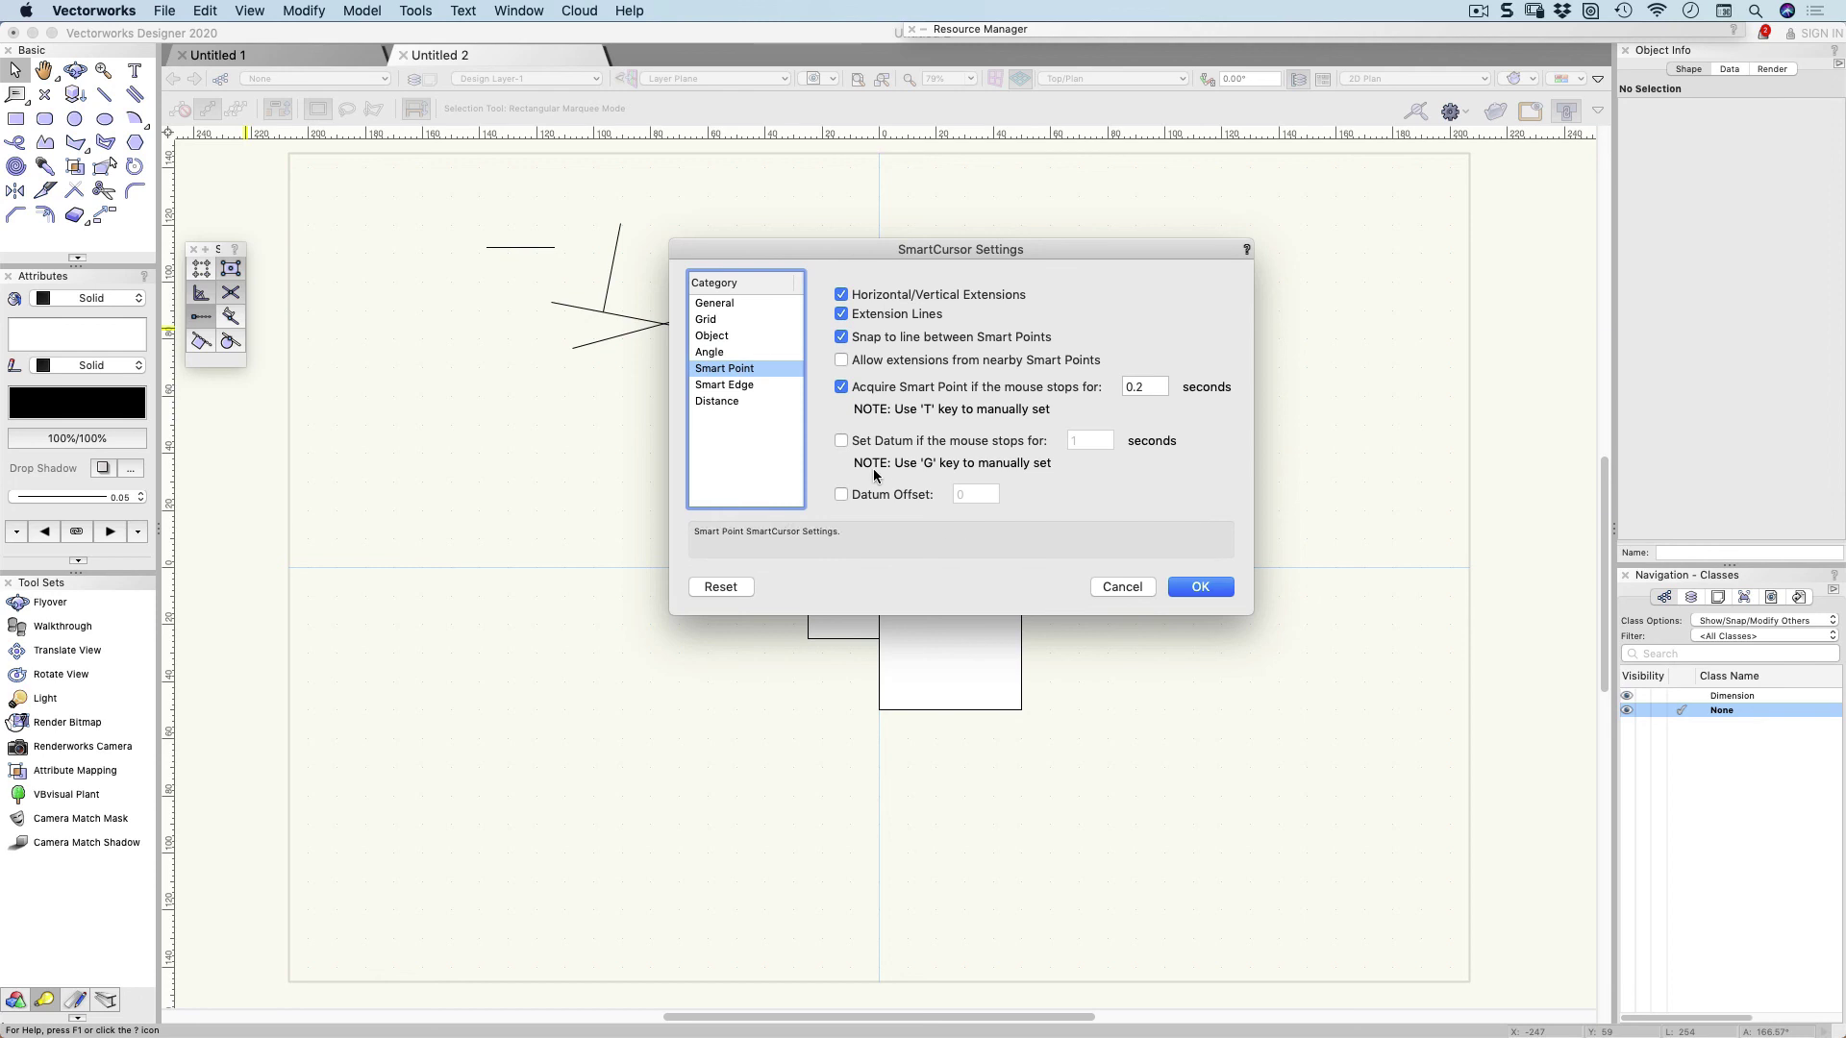
left_click(741, 384)
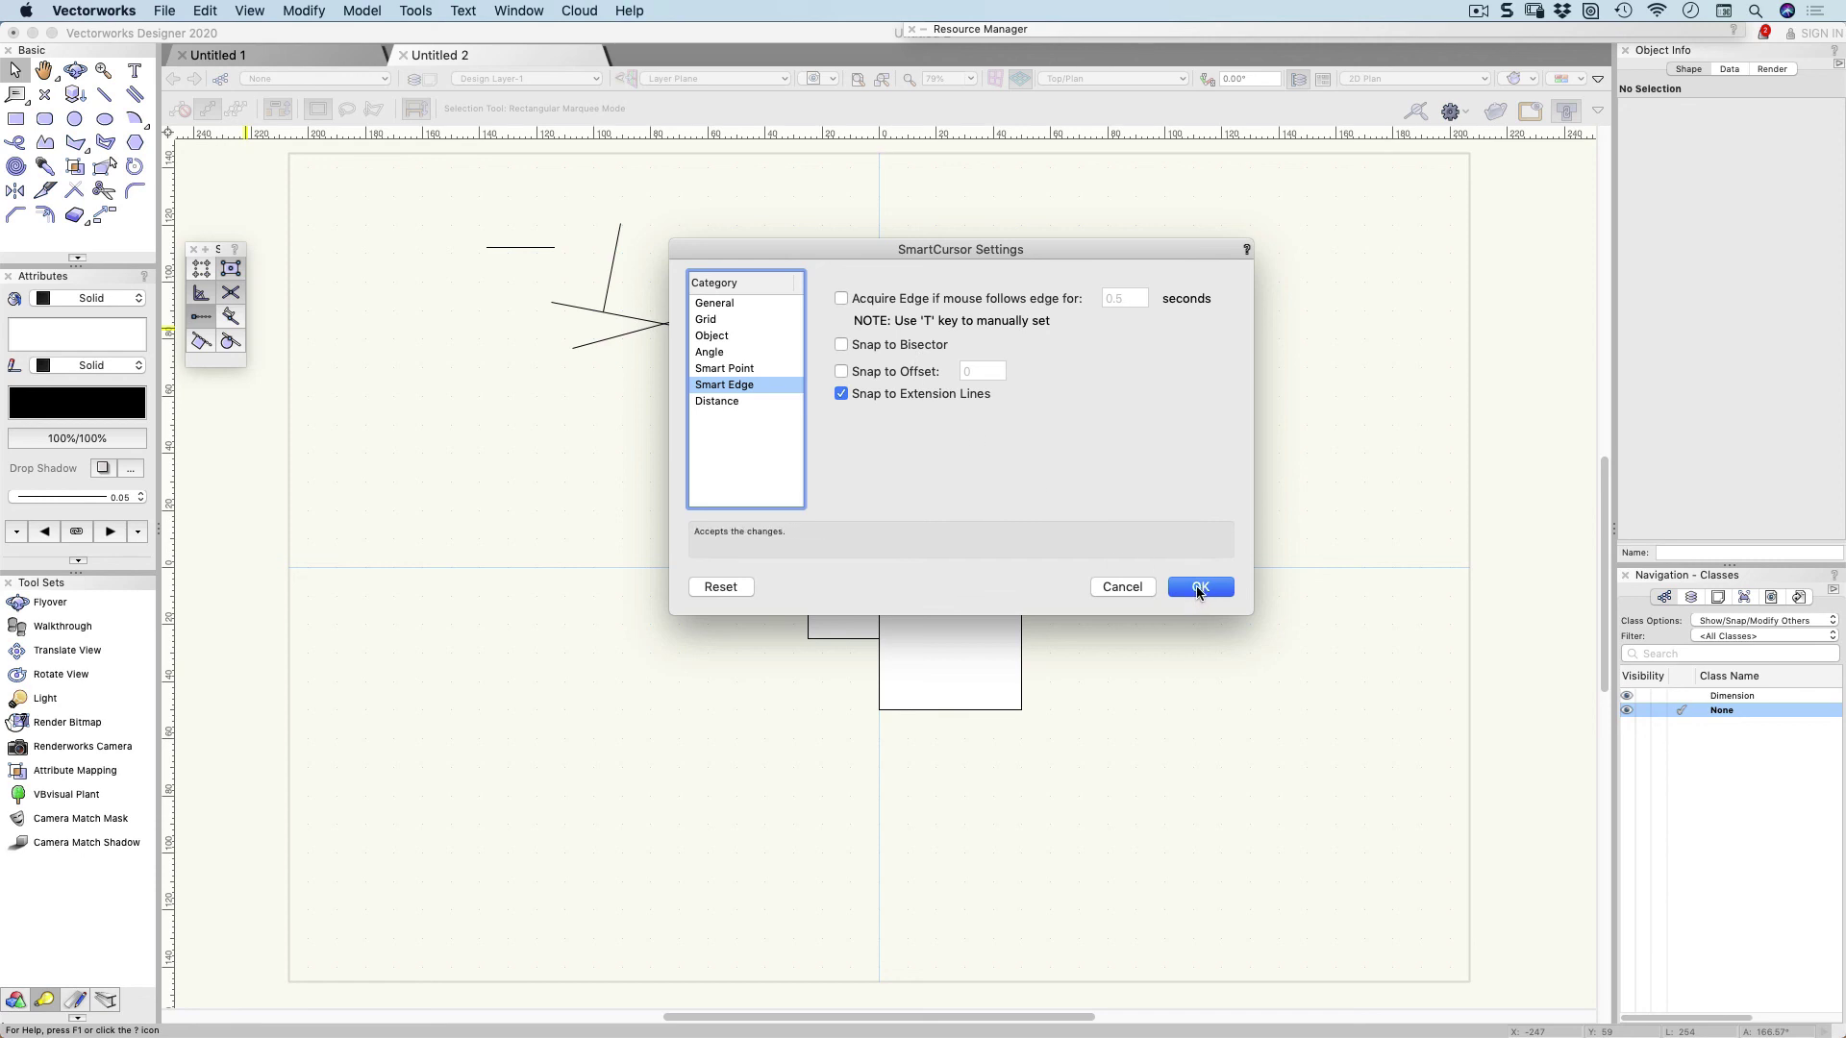
left_click(742, 401)
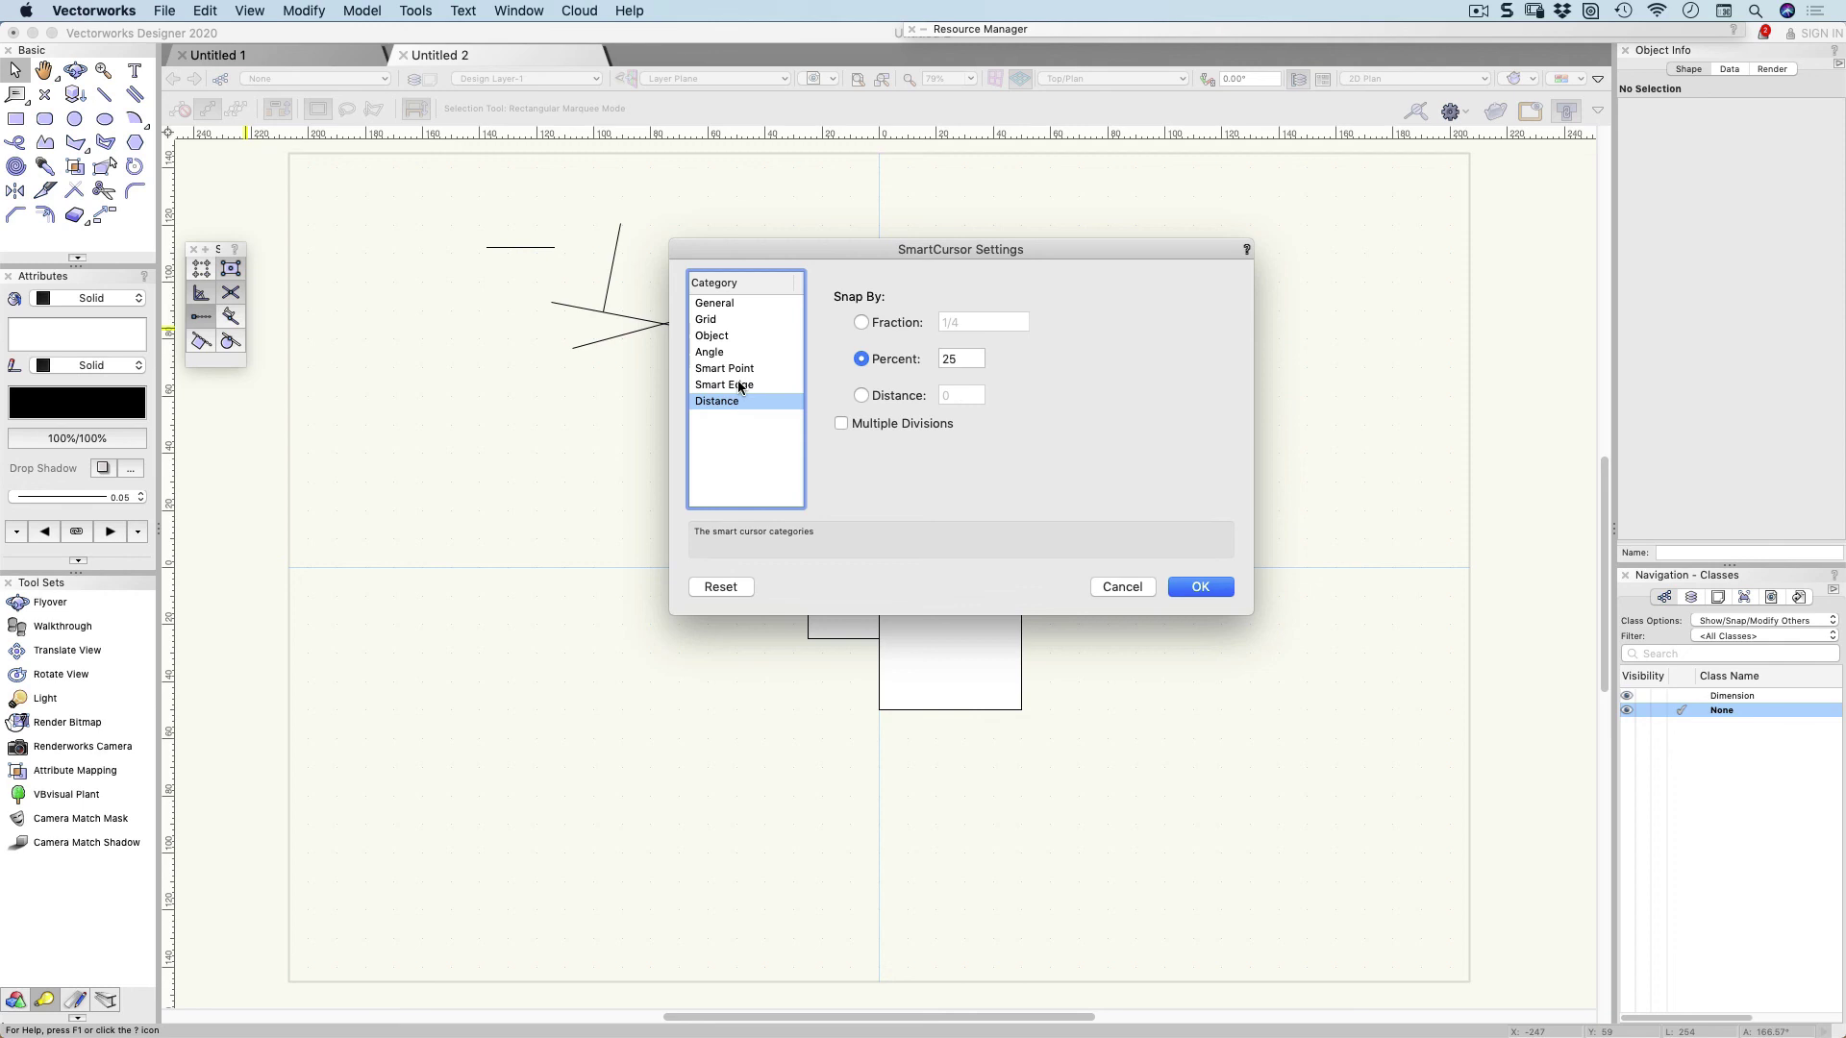
left_click(1200, 586)
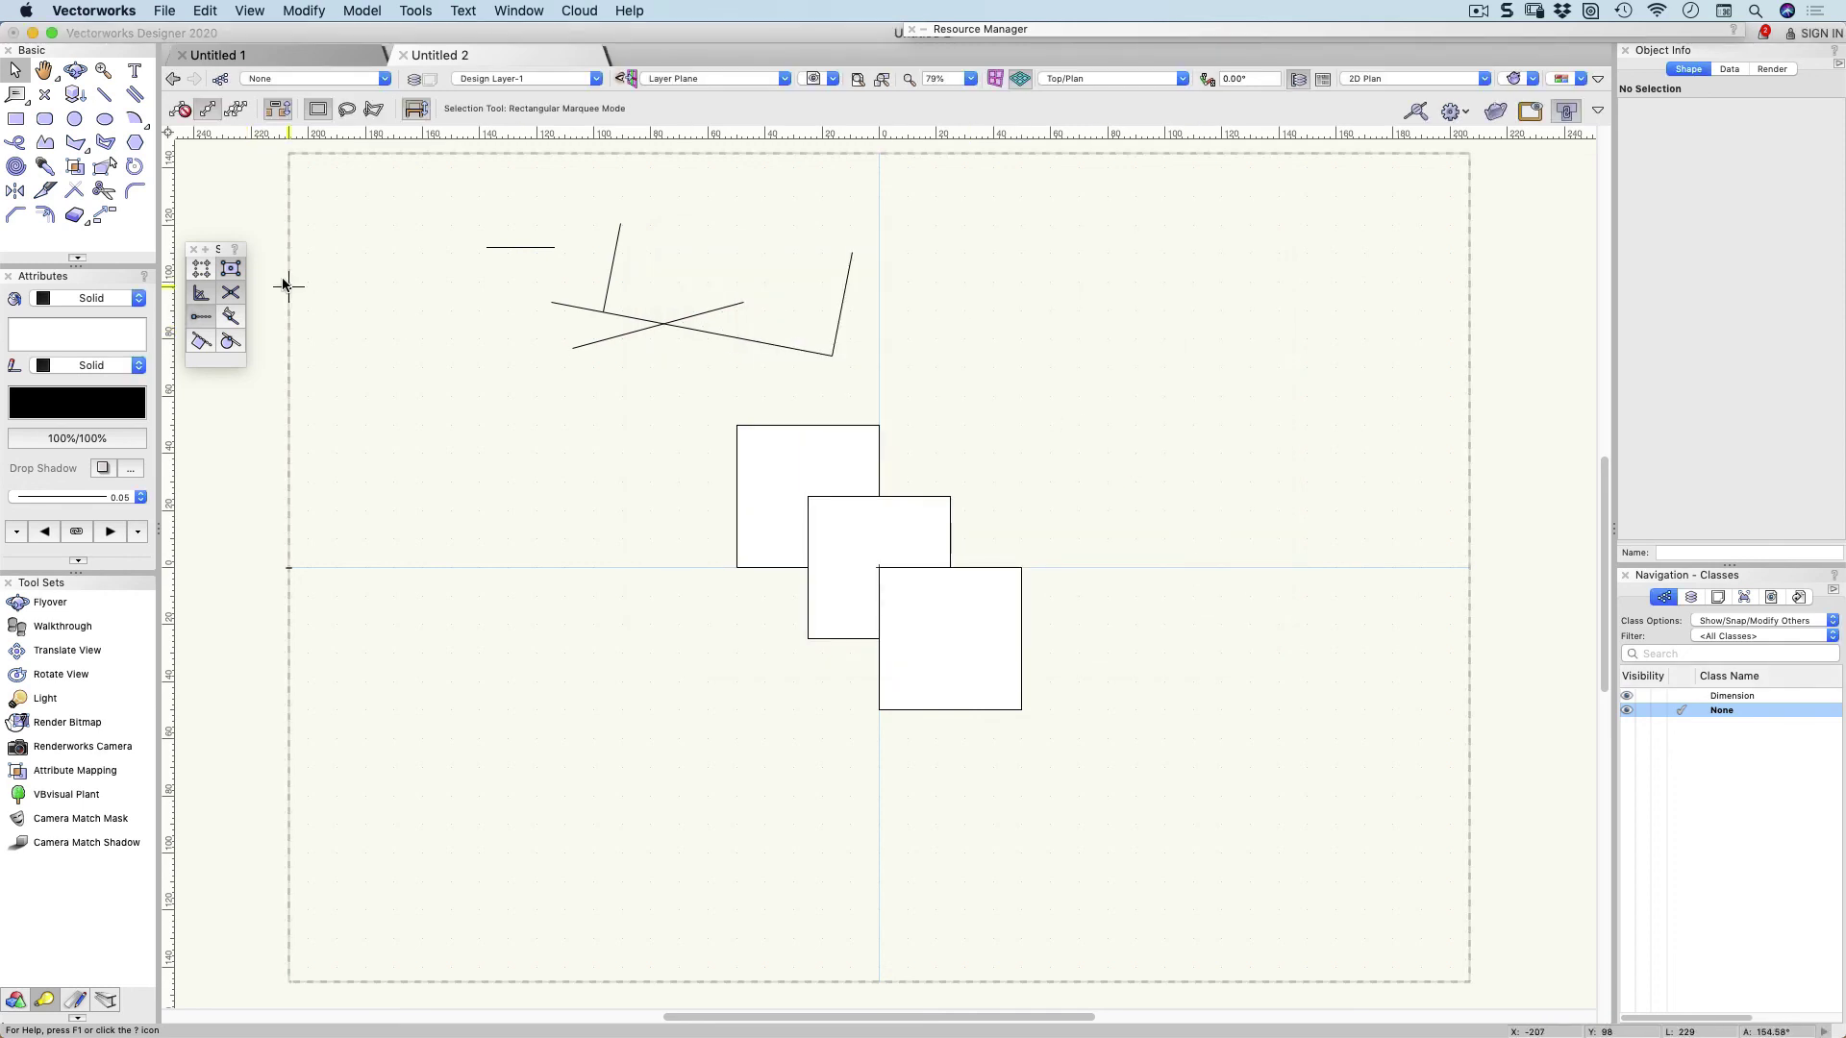
Toggle intersection snapping off and on, then check the Grid snap settings and cancel out of them.
left_click(238, 294)
left_click(230, 293)
double_click(204, 276)
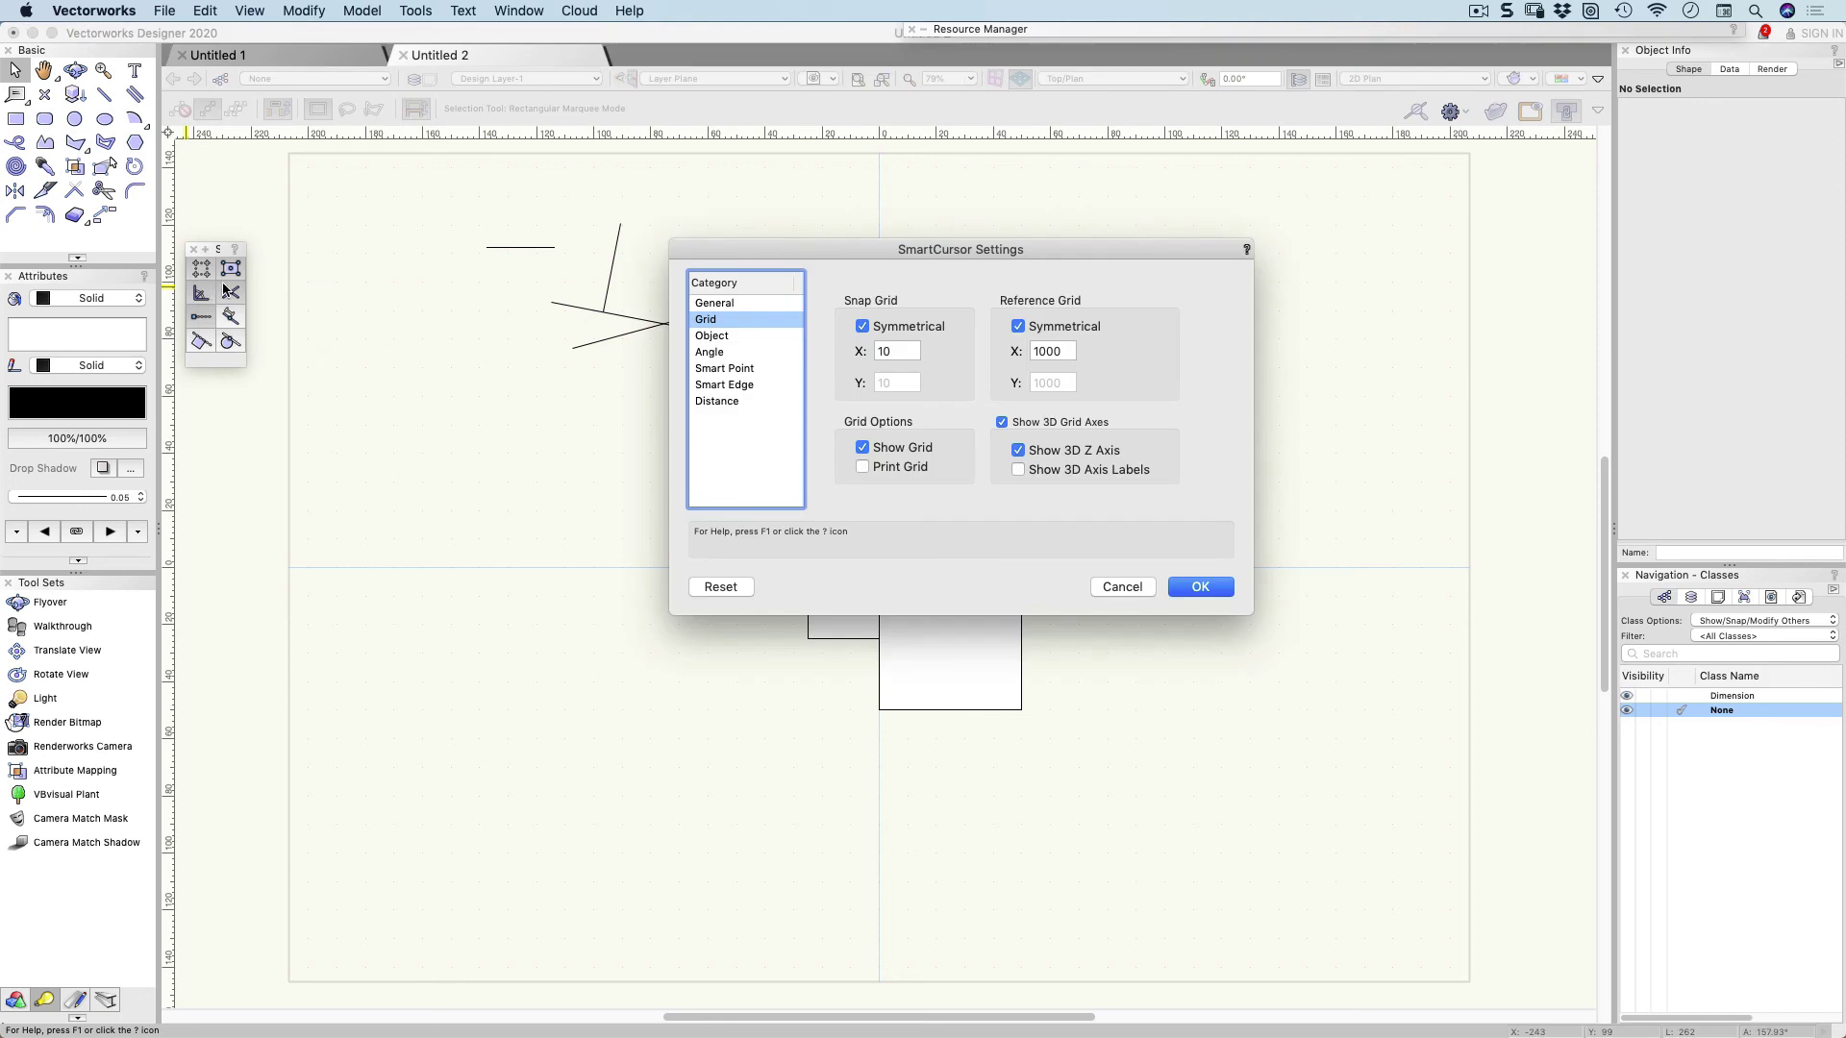
left_click(1106, 587)
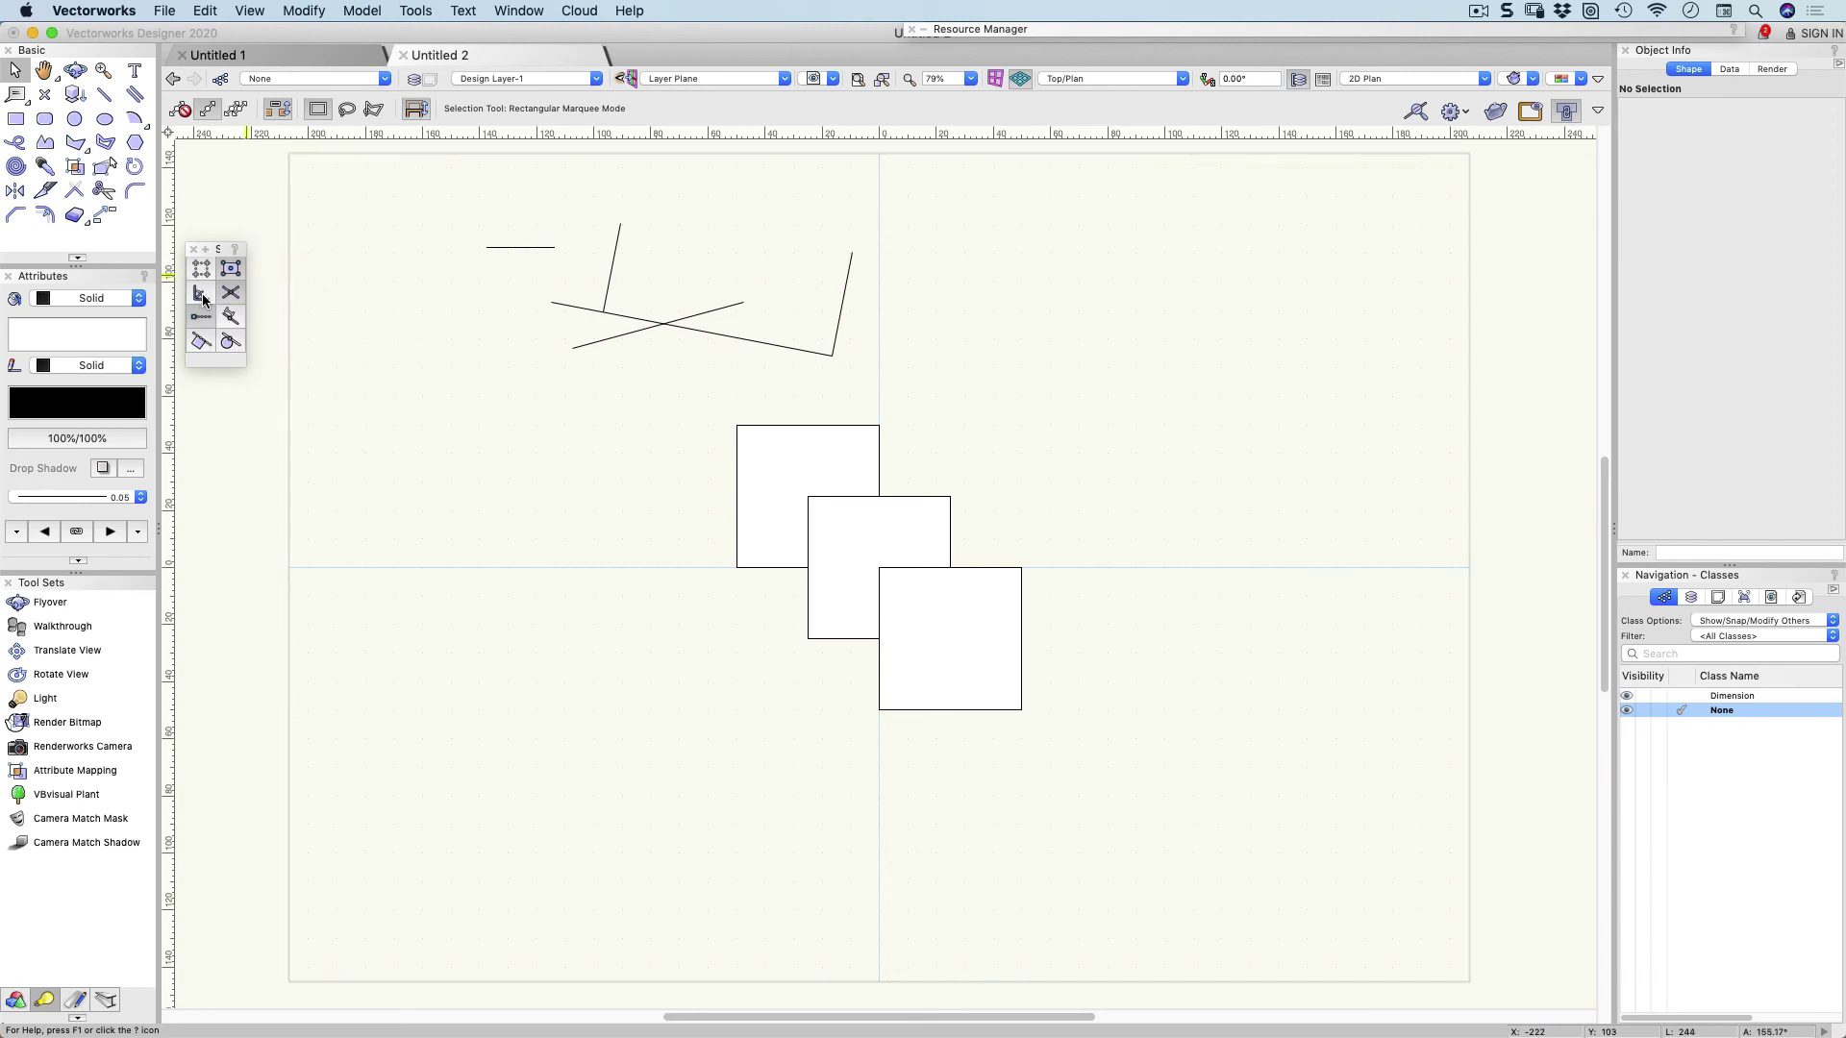
left_click(204, 344)
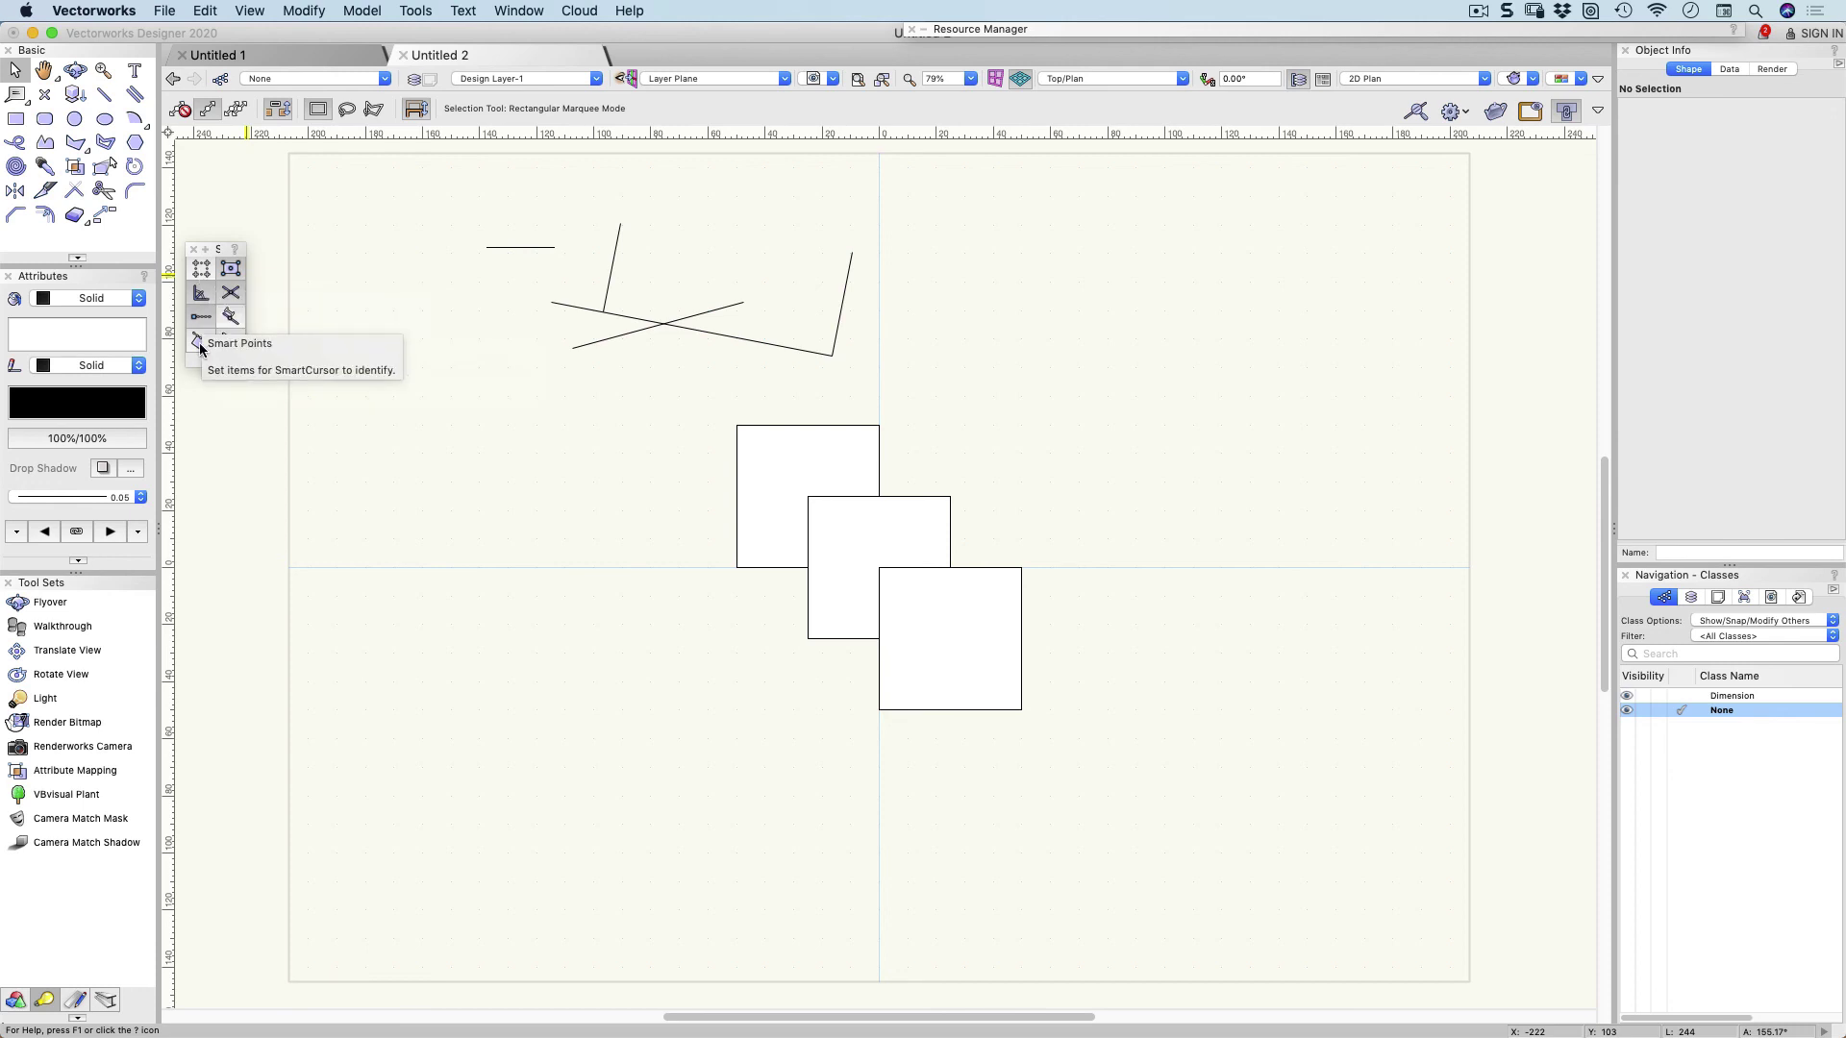
Dock the Snapping palette between the Attributes and Tool Sets palettes and adjust the heights of the docked palettes.
left_click_drag(219, 252, 76, 481)
left_click_drag(75, 650, 71, 548)
left_click_drag(75, 233, 76, 257)
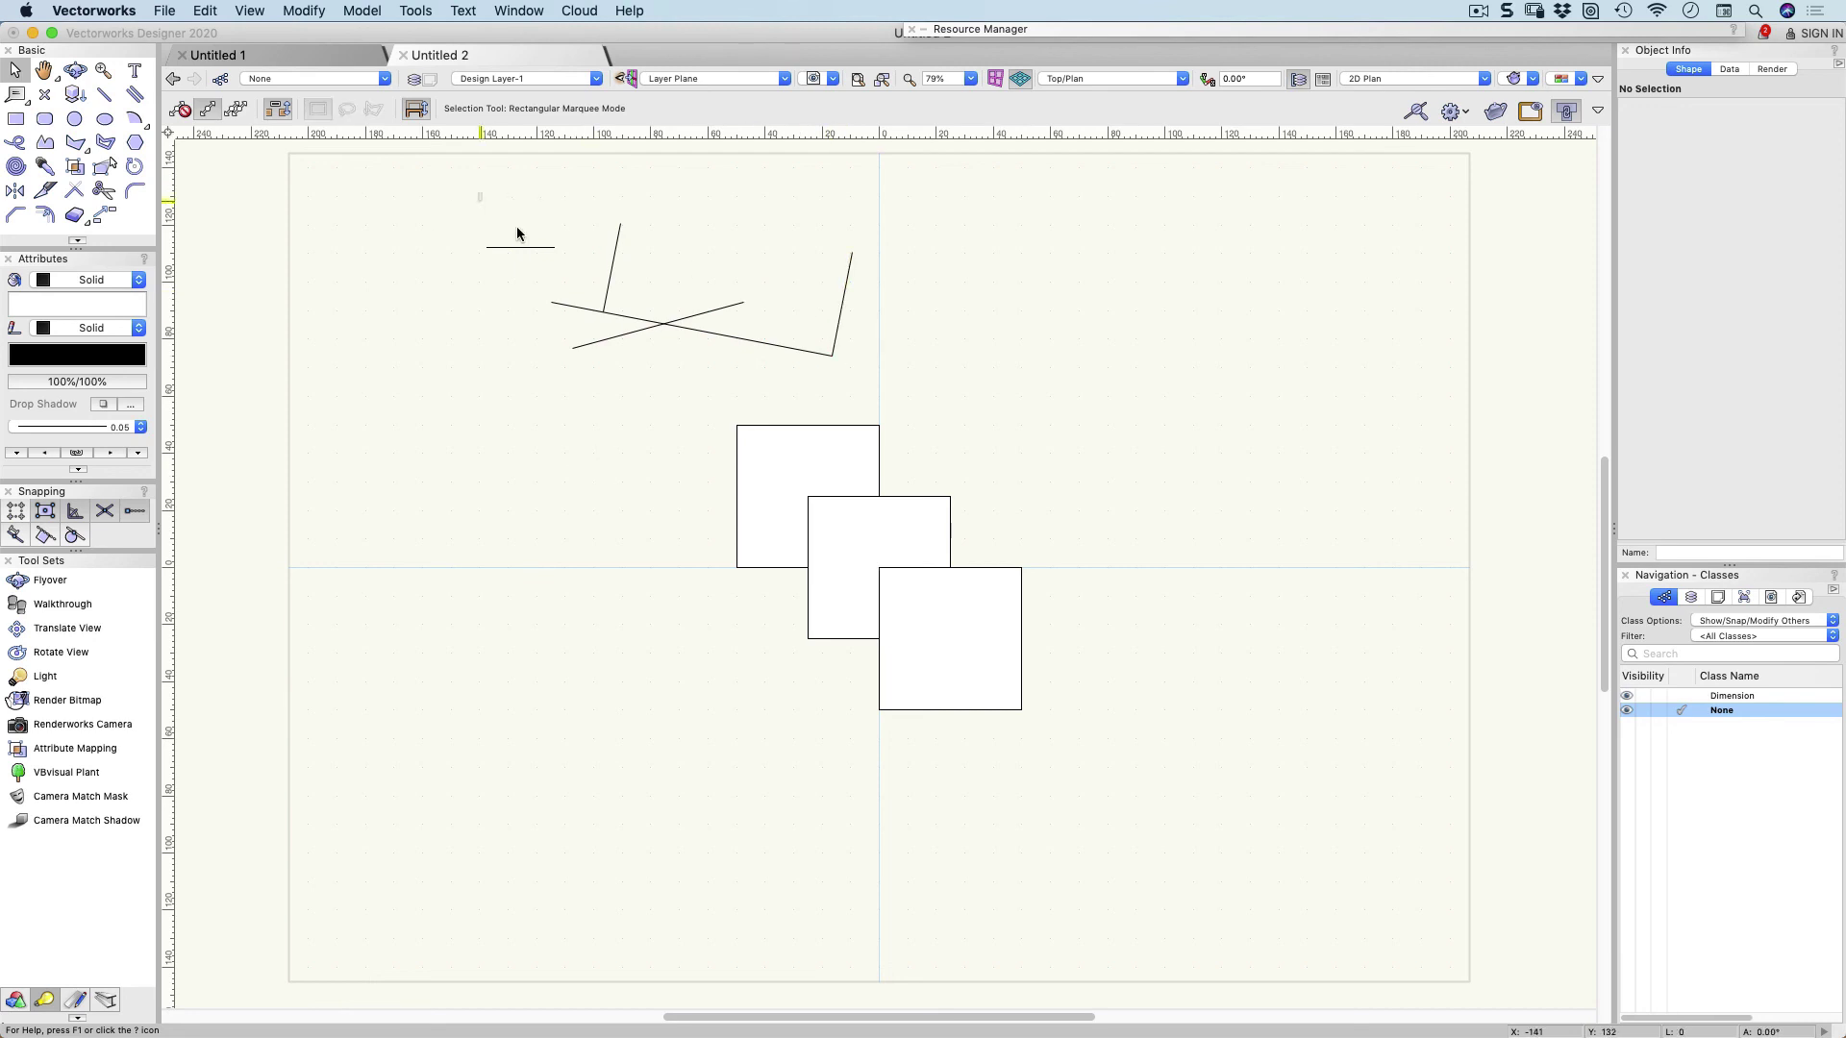
Select all five practice lines above the squares and delete them.
left_click_drag(476, 191, 952, 379)
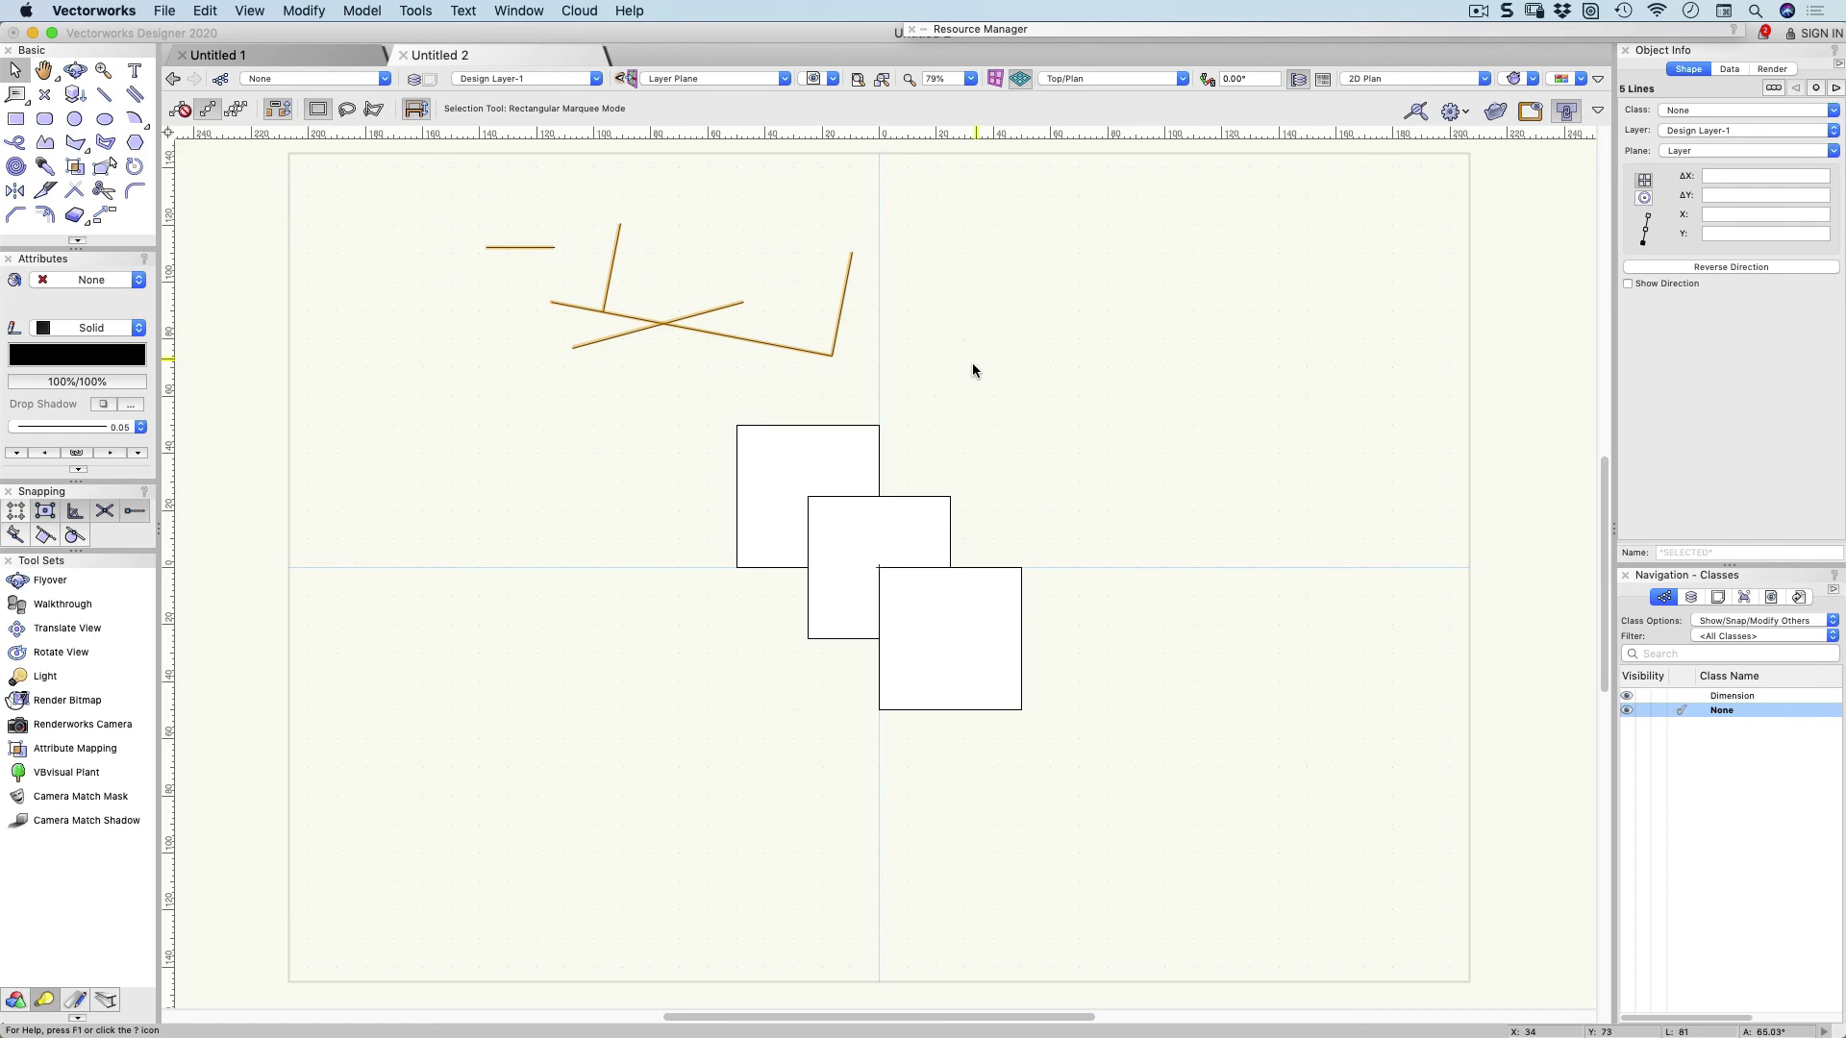
key("BackSpace")
Draw a vertical line 100 mm long beside the squares, aligned with the upper-left square's top and the lower-right square's bottom.
key("2")
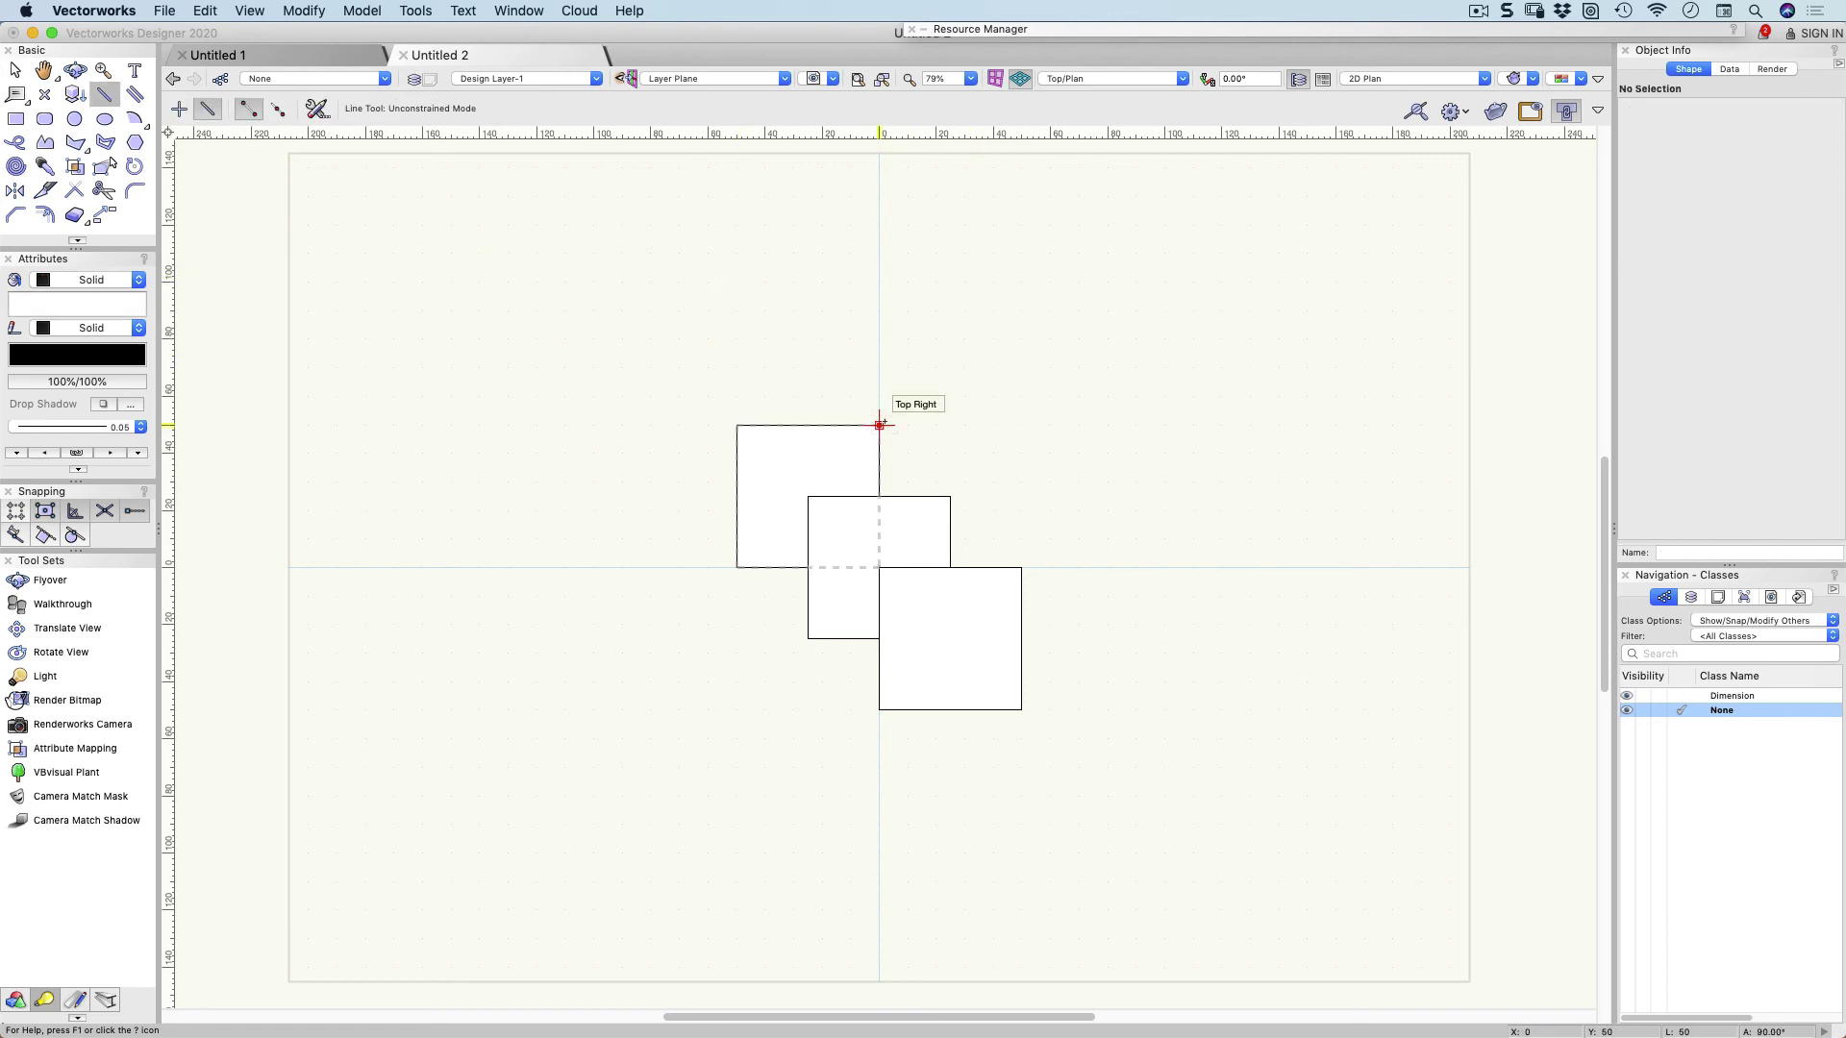
left_click(1169, 425)
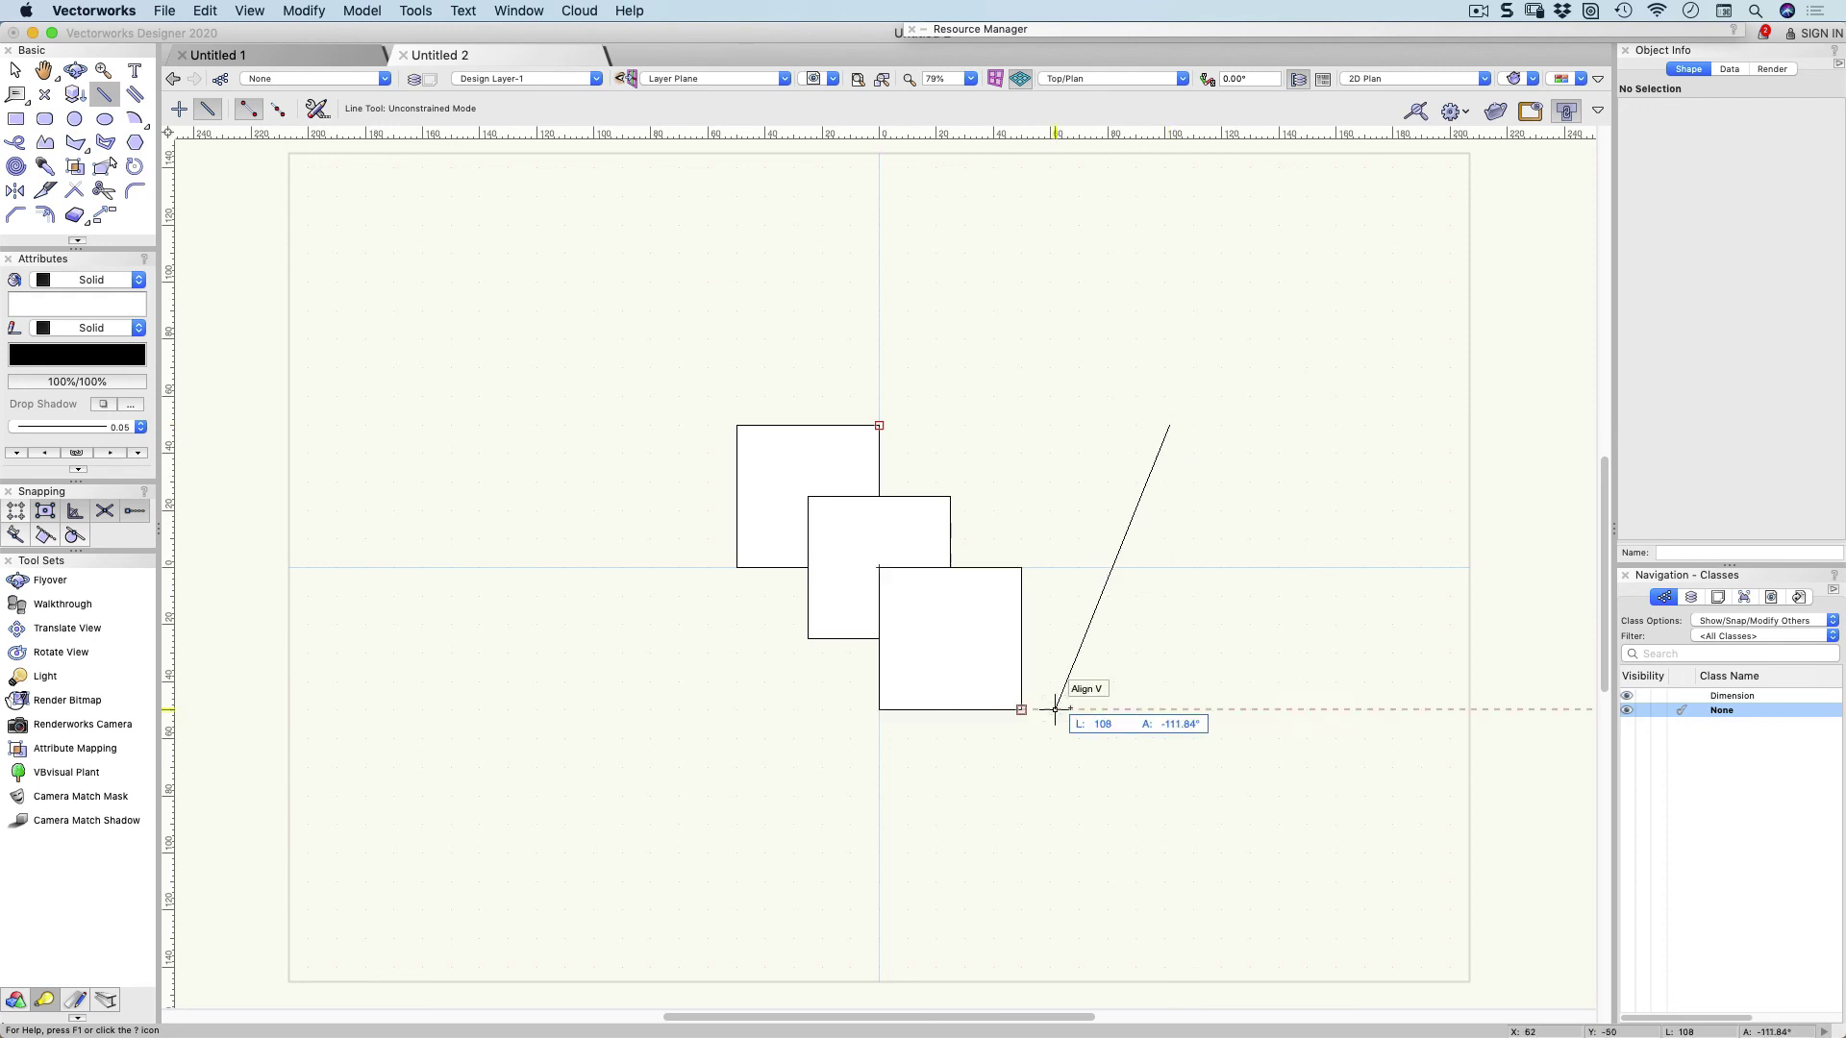
left_click(1169, 710)
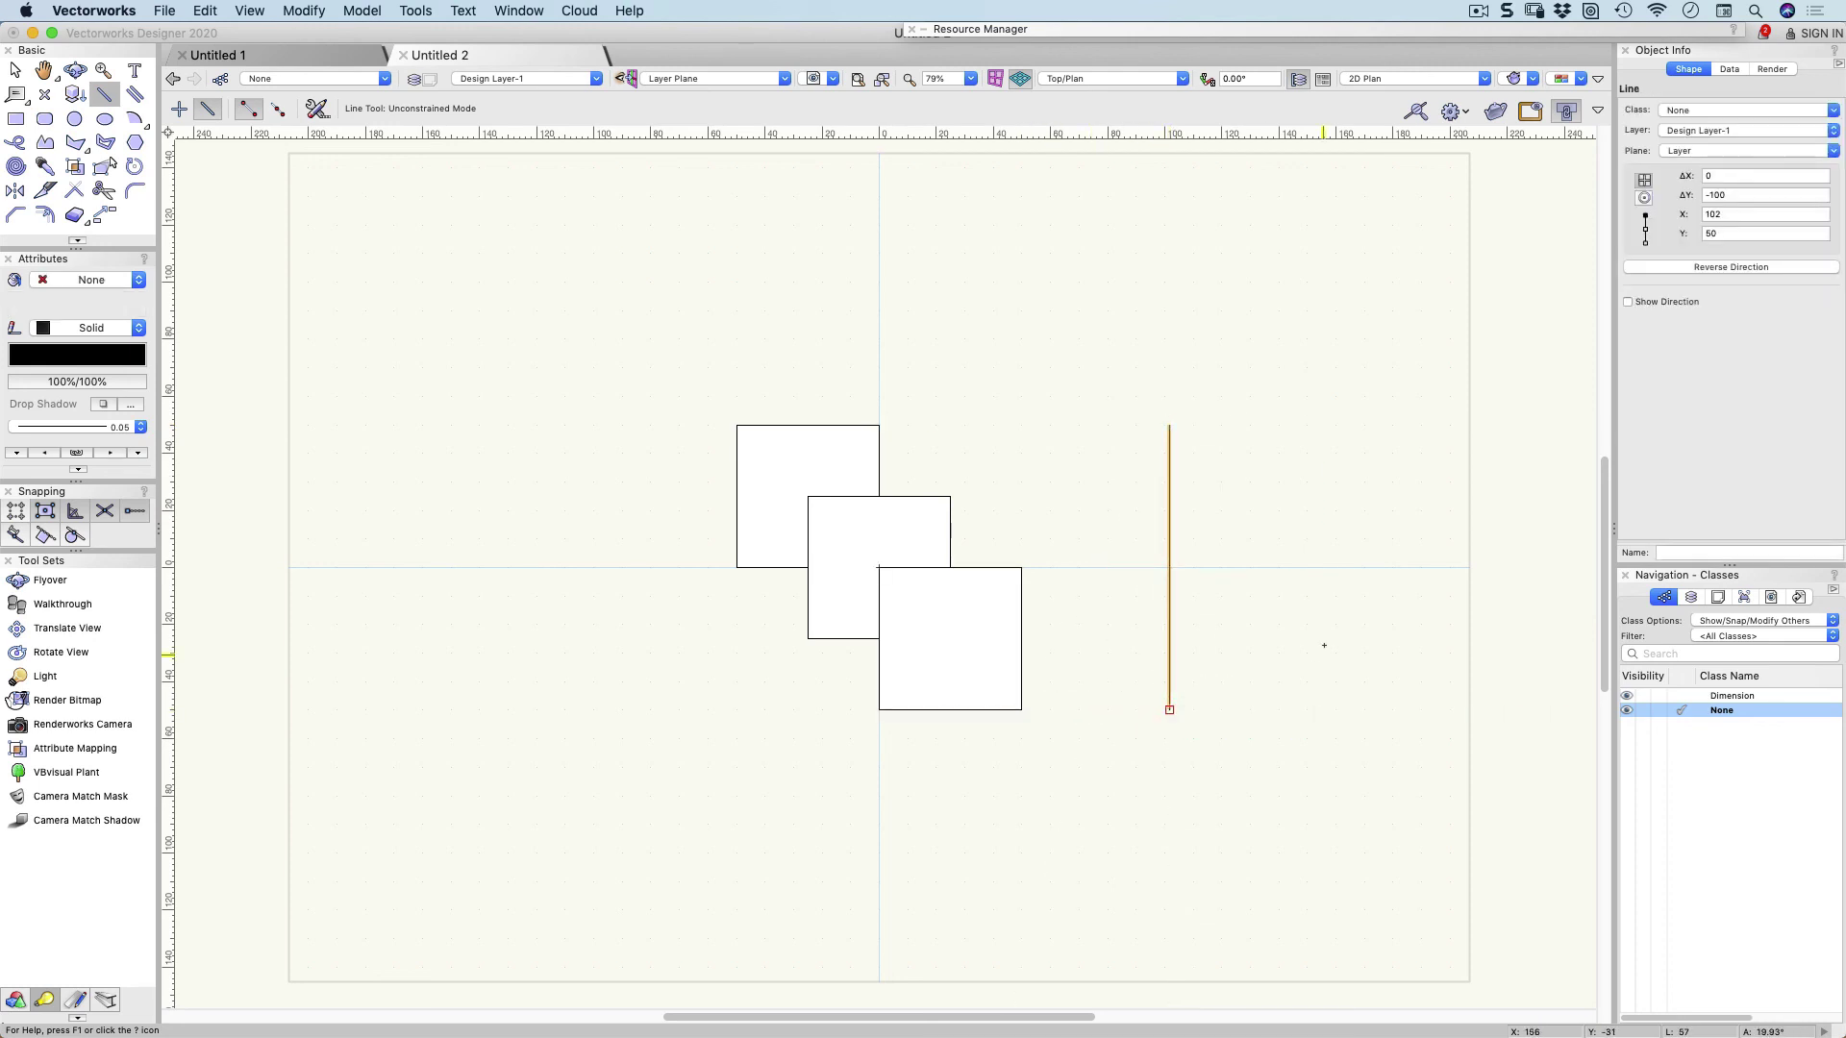
Draw a horizontal line about 102 mm long above the squares, aligned with the upper-left square's right edge and the vertical line.
left_click(879, 307)
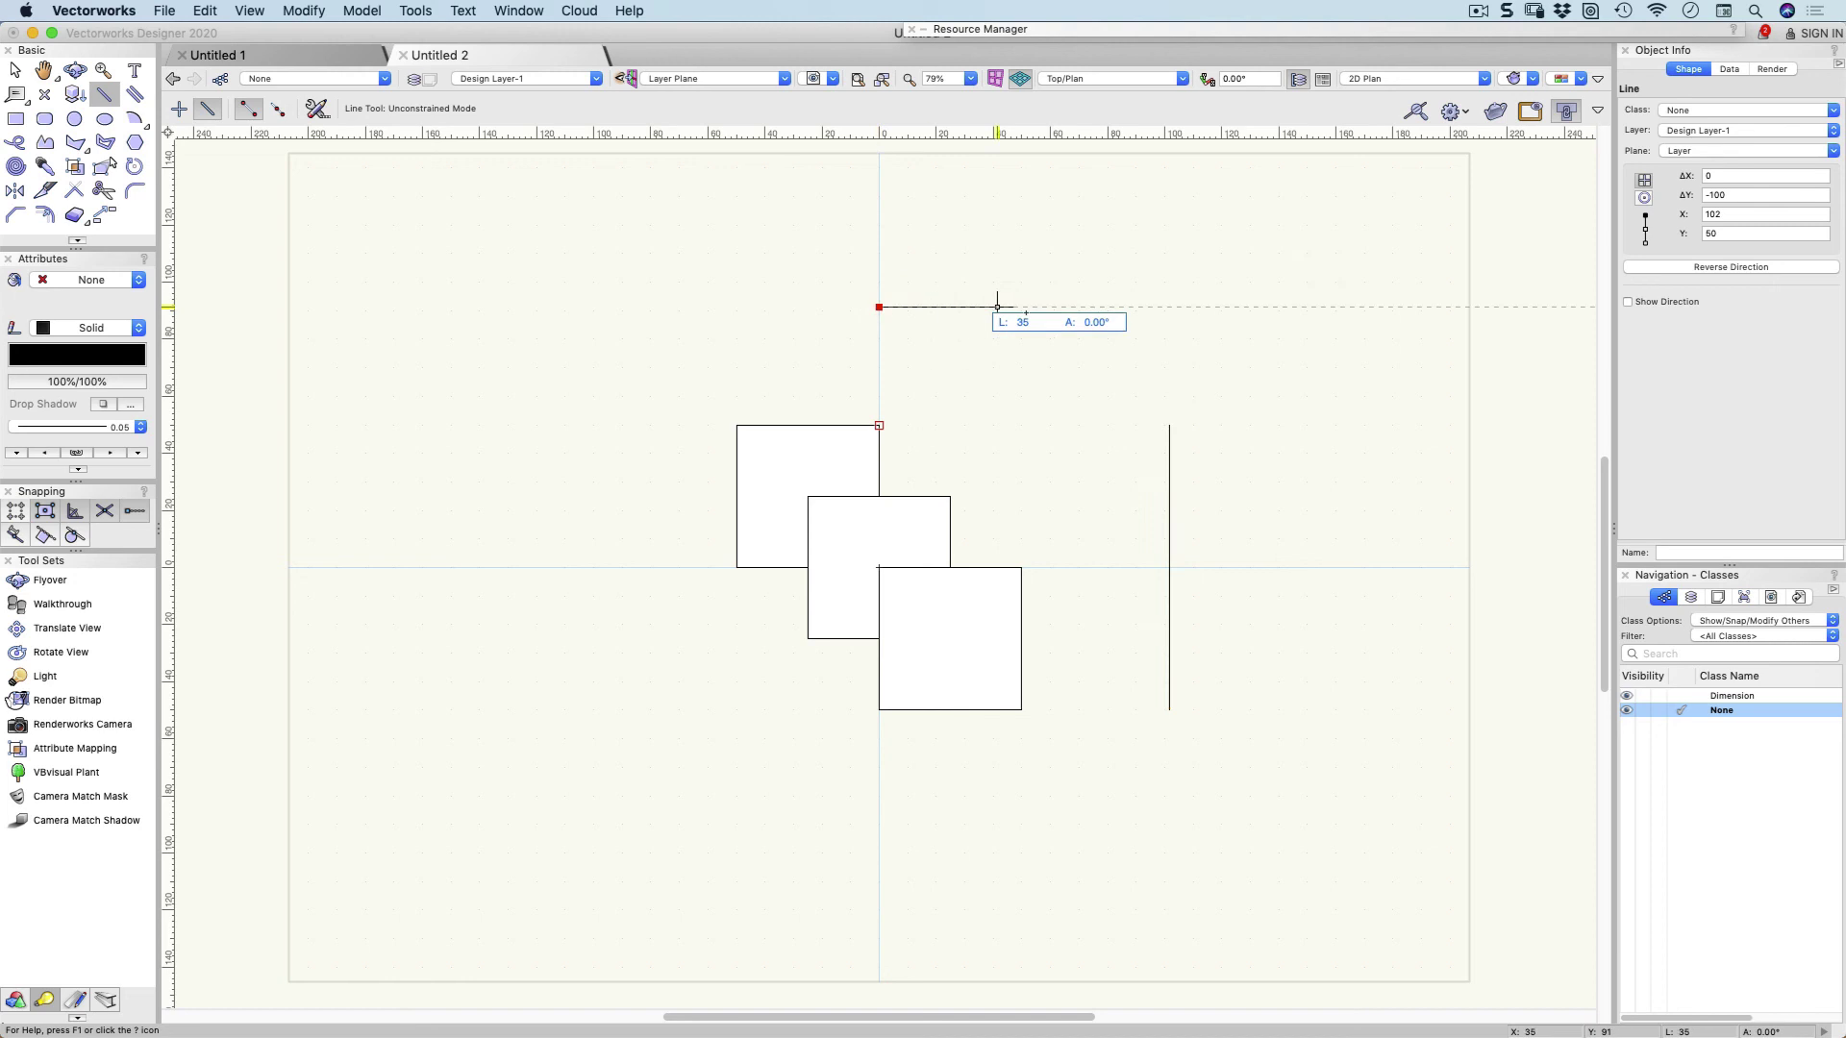
left_click(1169, 307)
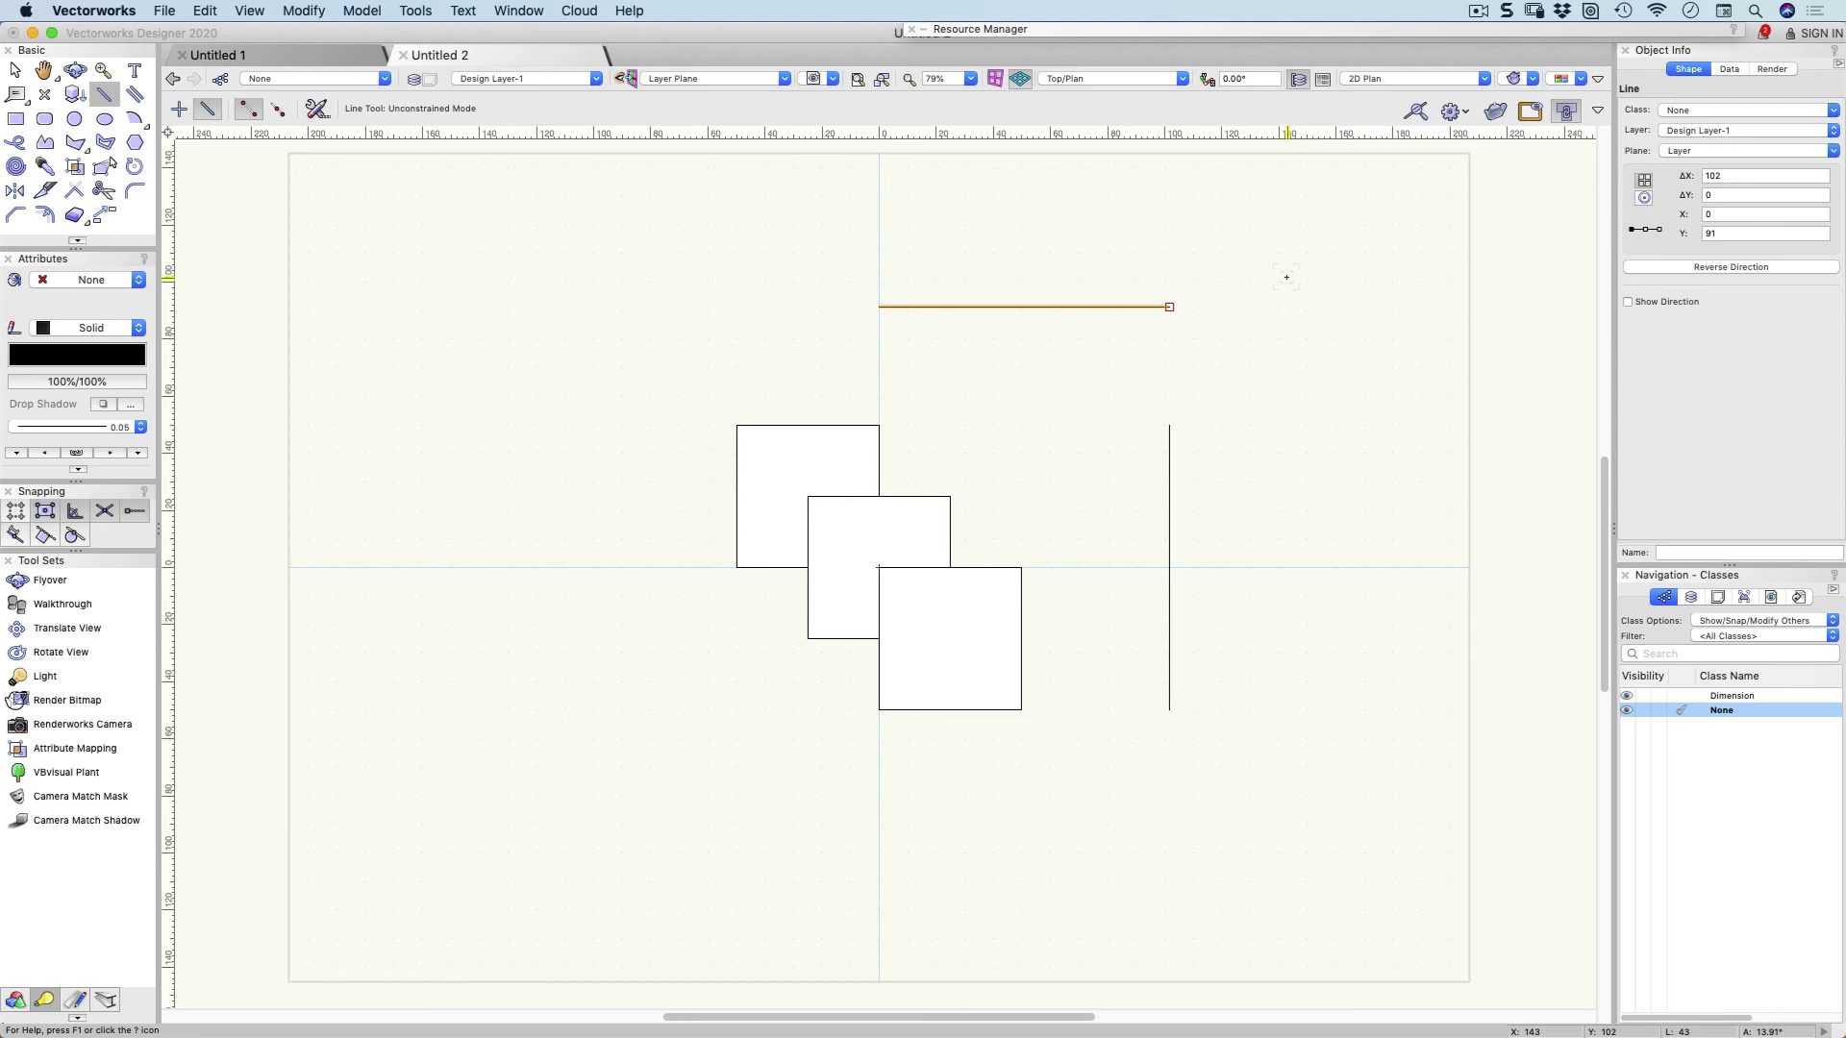
key("x")
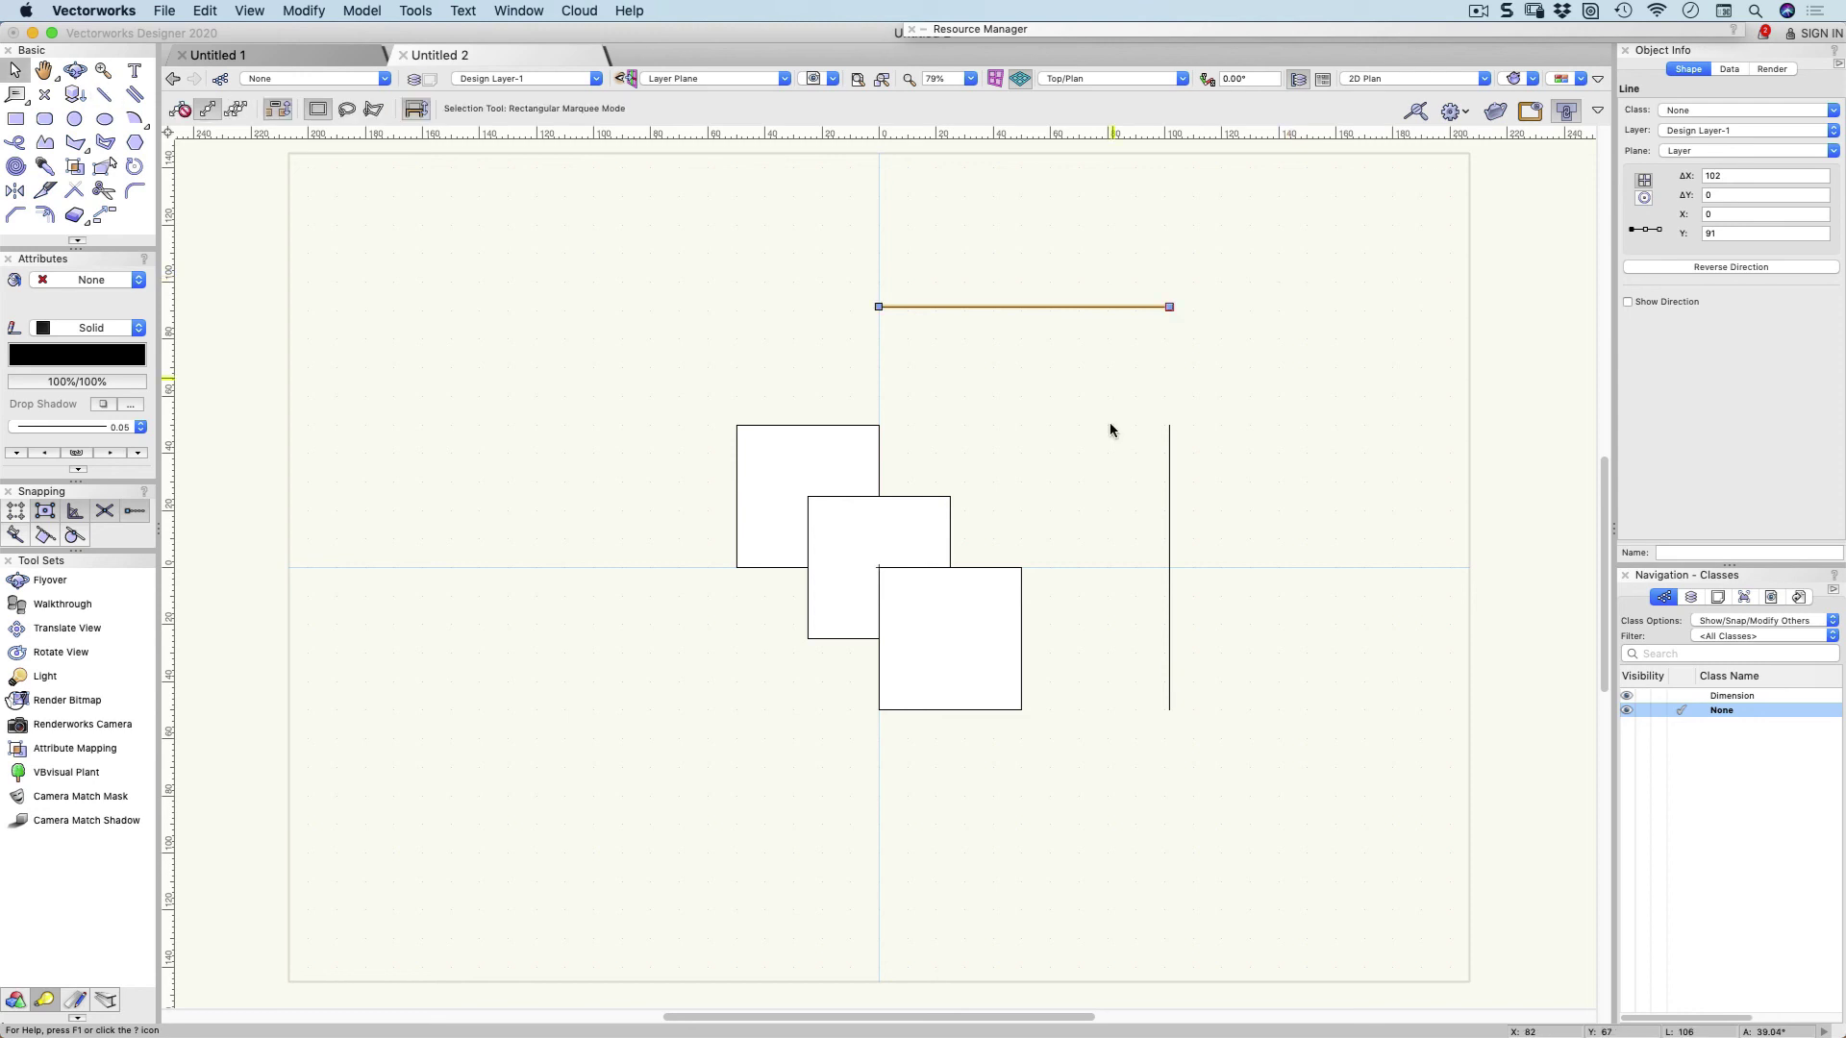
Delete the vertical line and the horizontal line, leaving only the three squares.
left_click(1168, 484)
key("Delete")
left_click(1111, 306)
key("Delete")
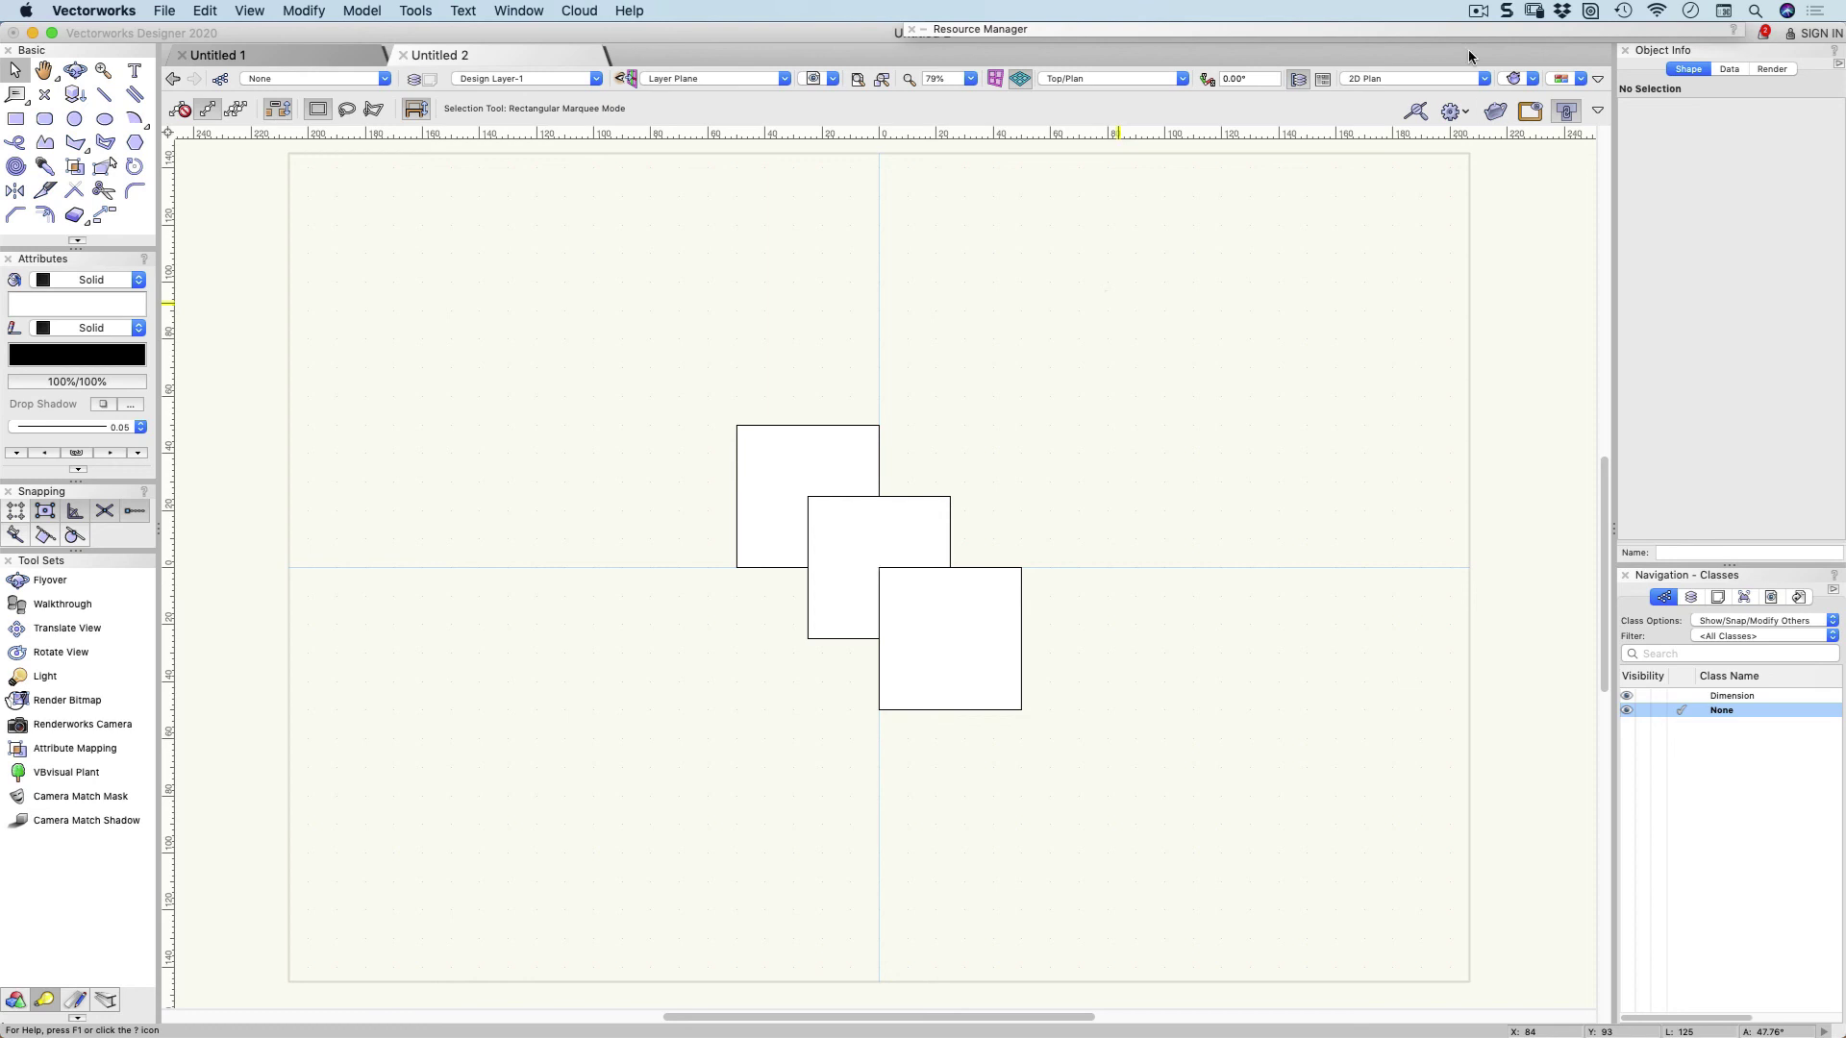
left_click(1478, 10)
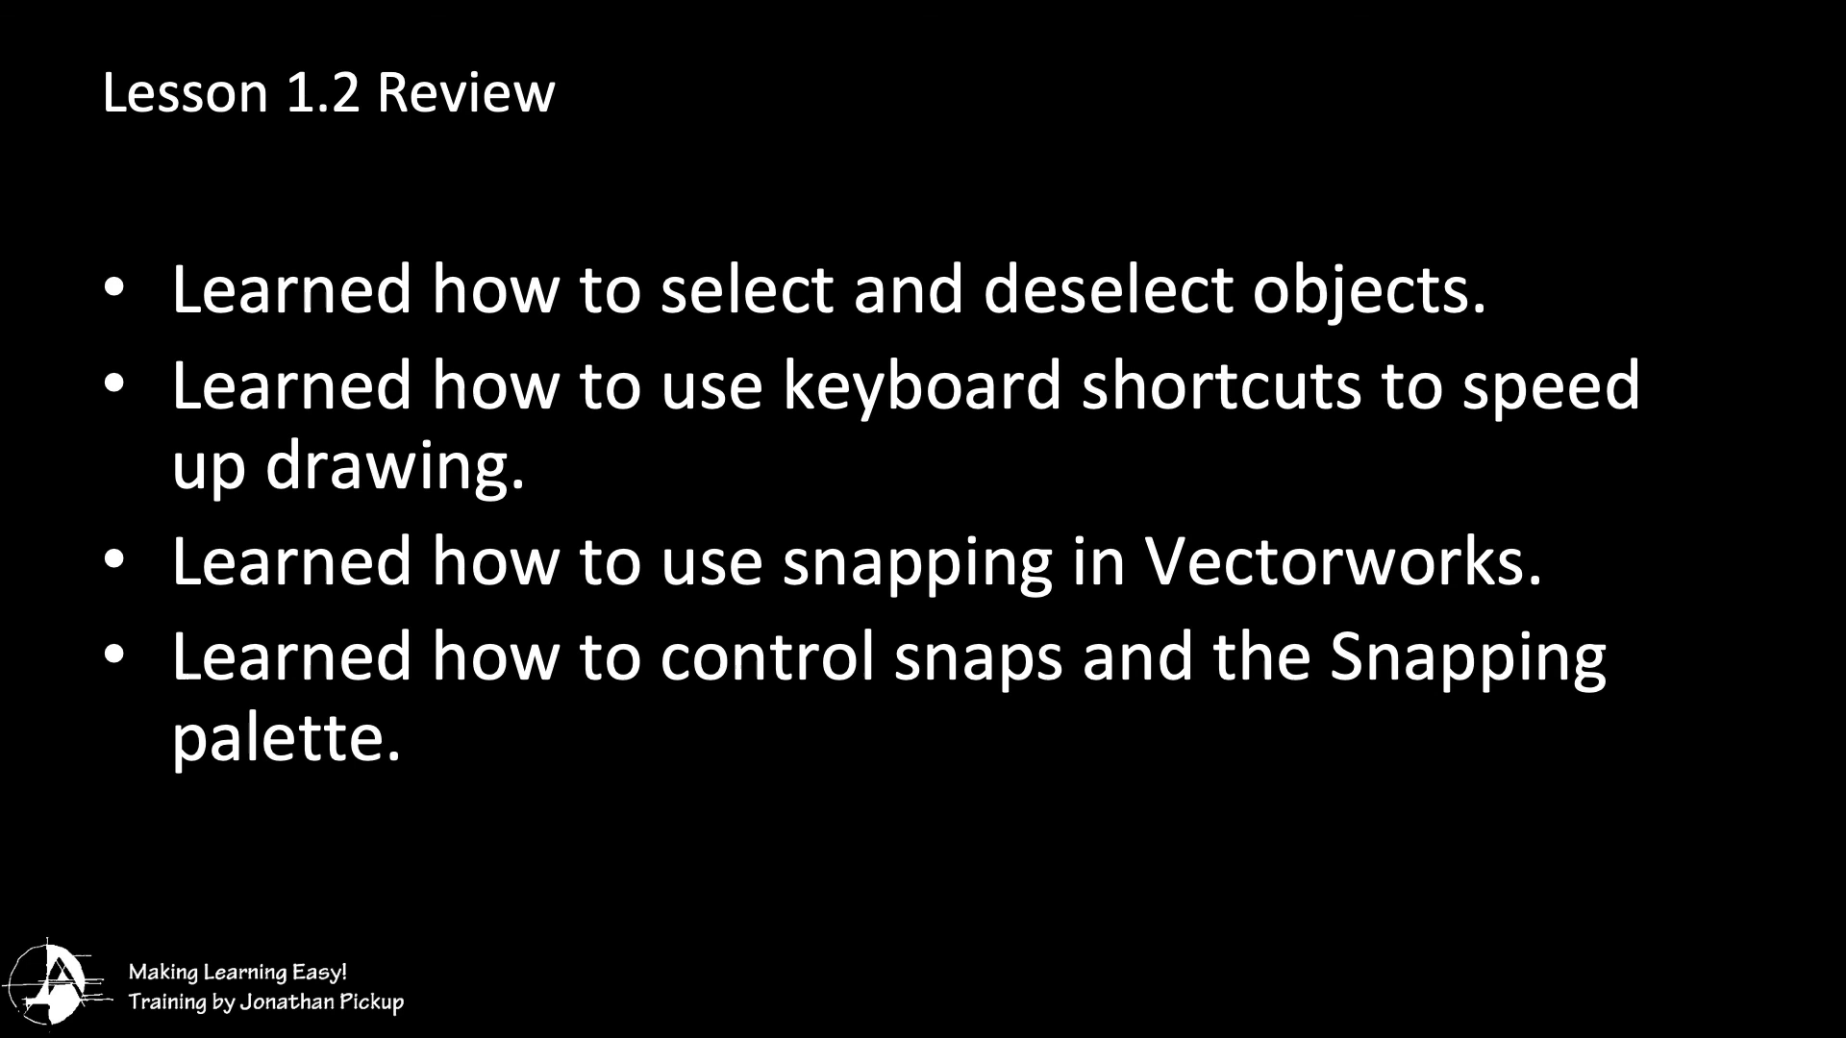